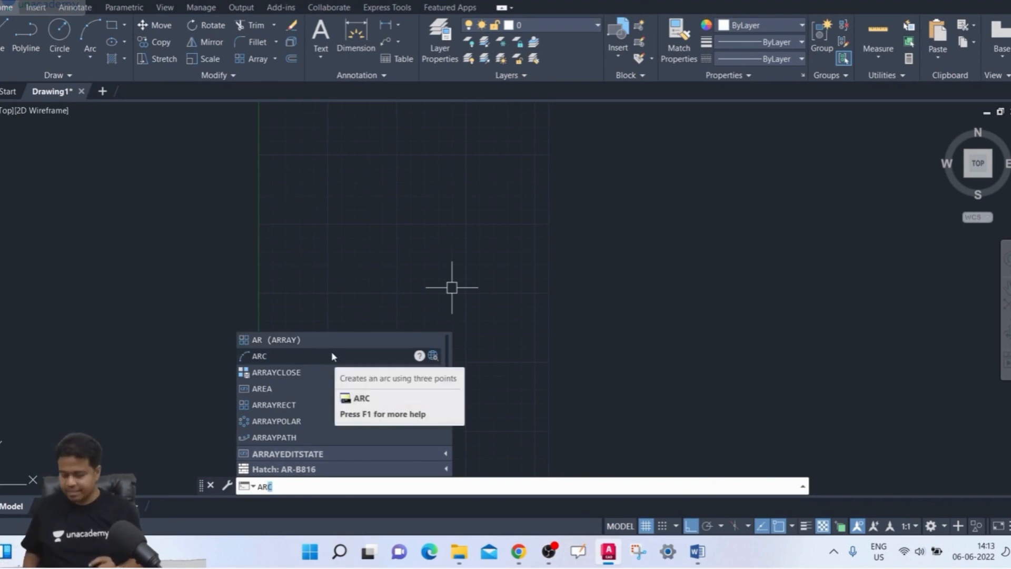
{"action": "left_click", "coordinate": [290, 339]}
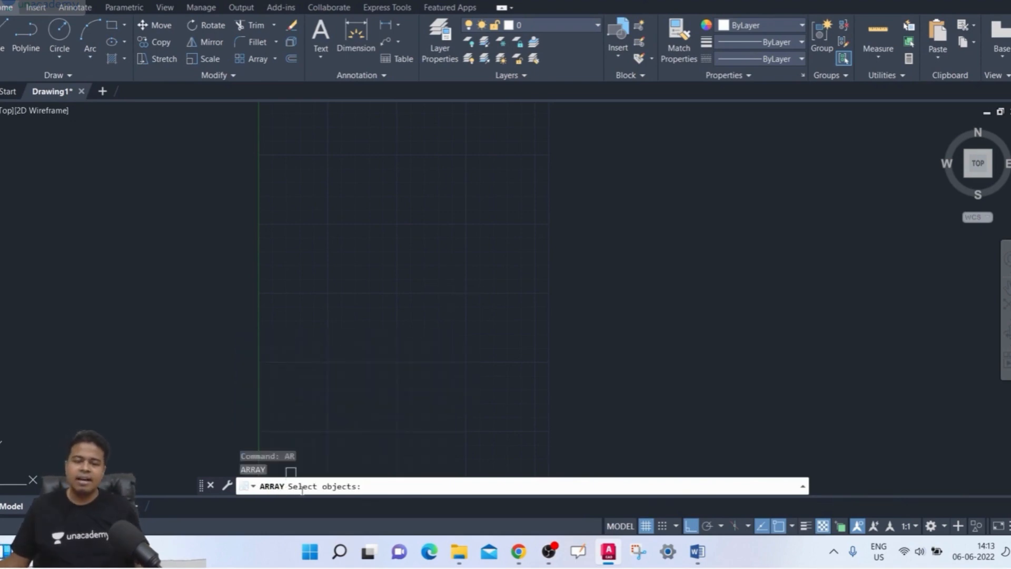
{"action": "key", "text": "Escape"}
{"action": "scroll", "coordinate": [335, 321], "scroll_direction": "down", "scroll_amount": 2}
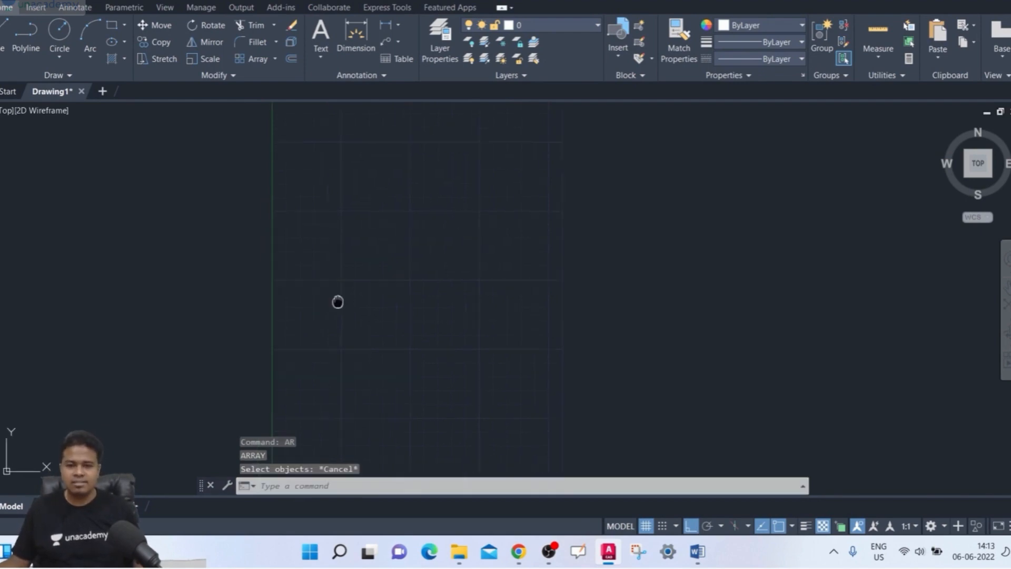
{"action": "middle_click_drag", "start_coordinate": [338, 294], "coordinate": [314, 310]}
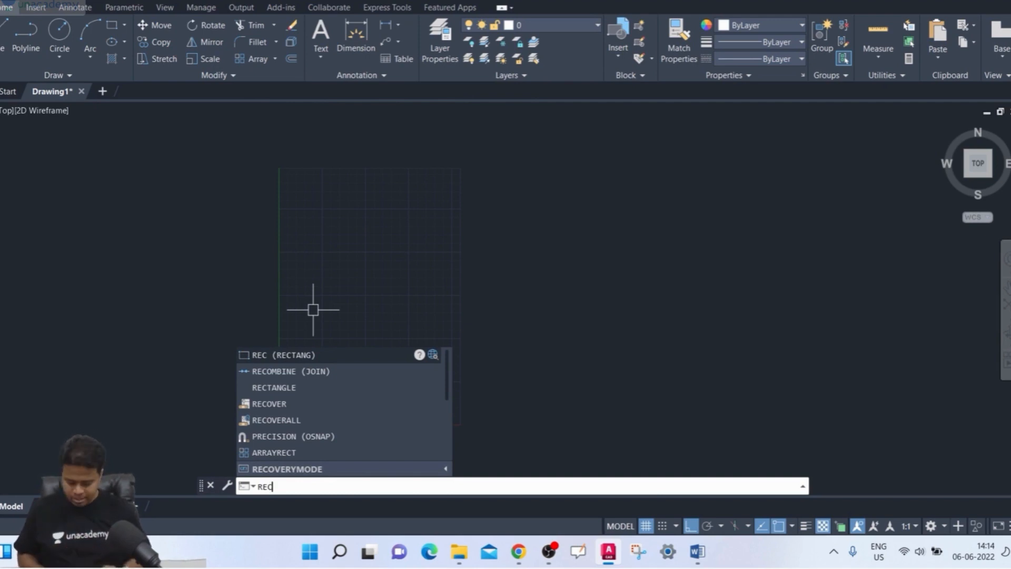
- Draw a 100 by 50 rectangle near the origin using relative coordinates for the opposite corner
{"action": "key", "text": "Return"}
{"action": "key", "text": "F8"}
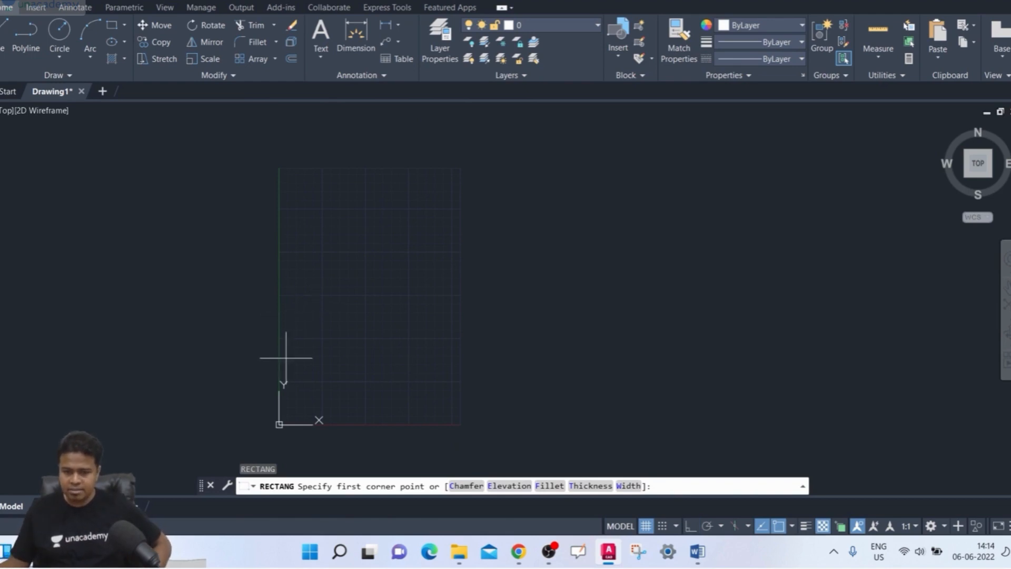
{"action": "scroll", "coordinate": [286, 358], "scroll_direction": "up", "scroll_amount": 2}
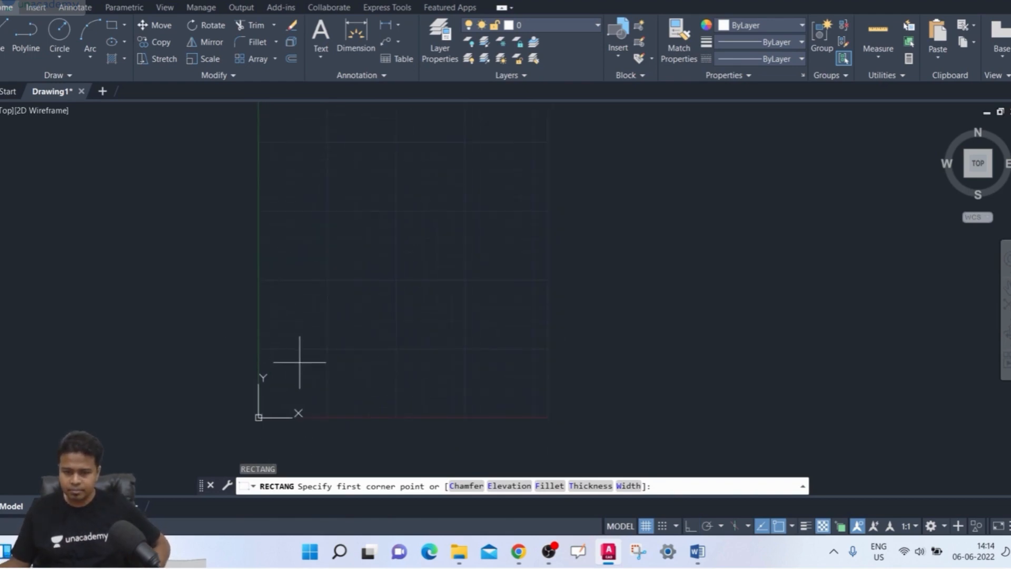
{"action": "left_click", "coordinate": [296, 364]}
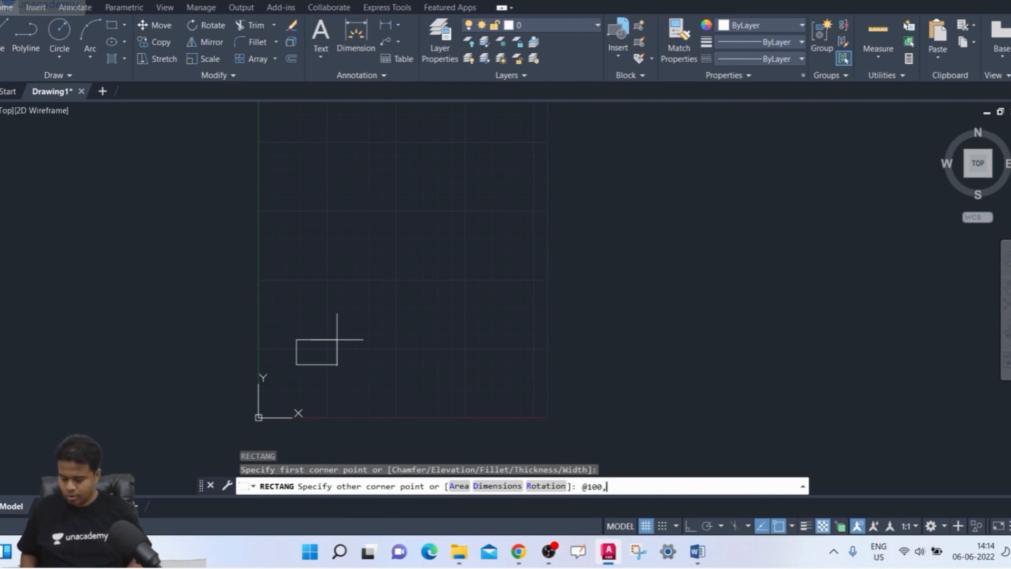
{"action": "key", "text": "Return"}
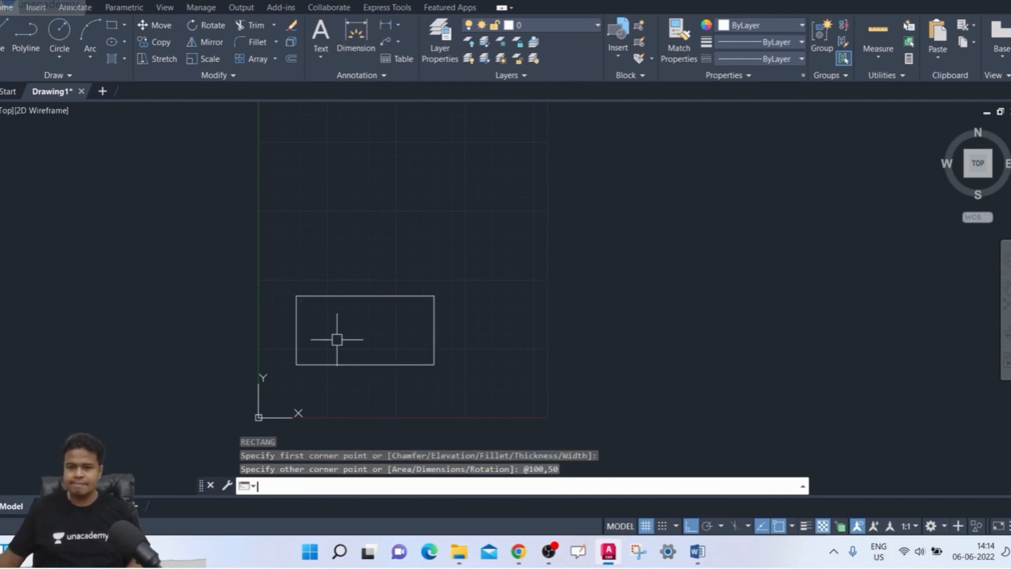
- Start an array of the rectangle and choose the Rectangular array type
{"action": "scroll", "coordinate": [318, 282], "scroll_direction": "down", "scroll_amount": 2}
{"action": "middle_click_drag", "start_coordinate": [323, 284], "coordinate": [325, 292]}
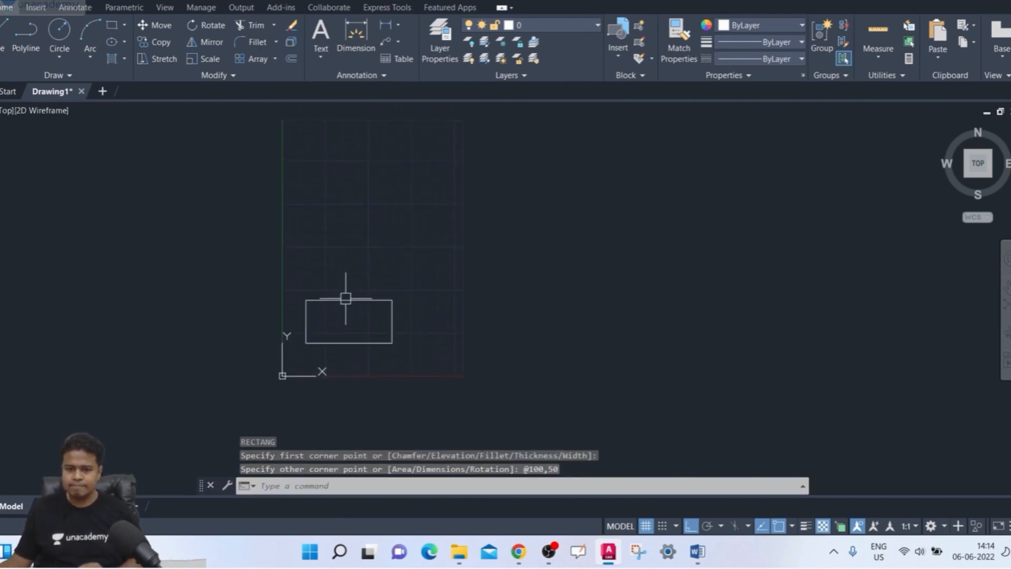
{"action": "mouse_move", "coordinate": [416, 288]}
{"action": "middle_mouse_down"}
{"action": "mouse_move", "coordinate": [382, 318]}
{"action": "mouse_move", "coordinate": [386, 332]}
{"action": "mouse_move", "coordinate": [359, 341]}
{"action": "middle_mouse_up"}
{"action": "scroll", "coordinate": [386, 331], "scroll_direction": "down", "scroll_amount": 2}
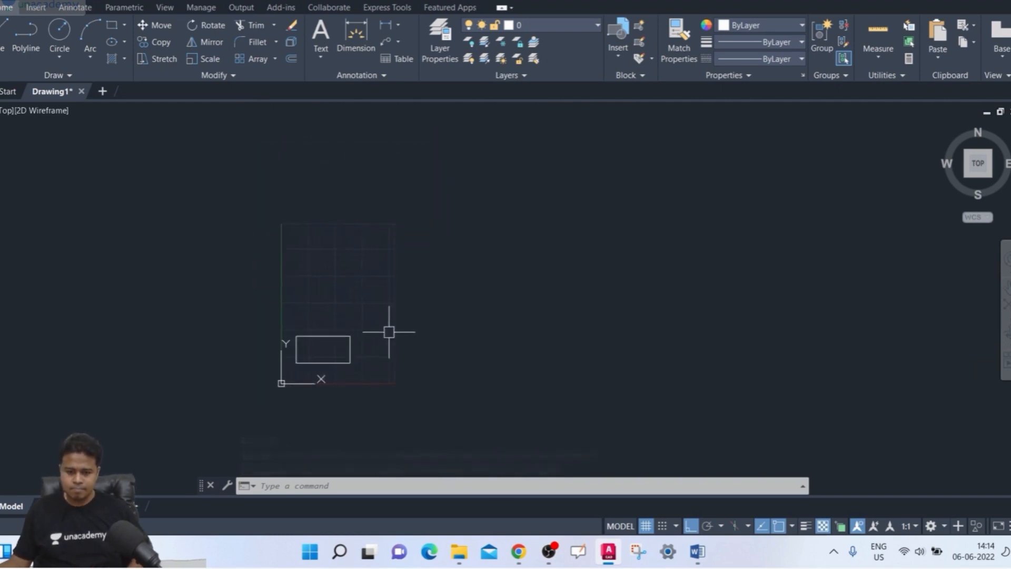
{"action": "type", "text": "ar"}
{"action": "key", "text": "Return"}
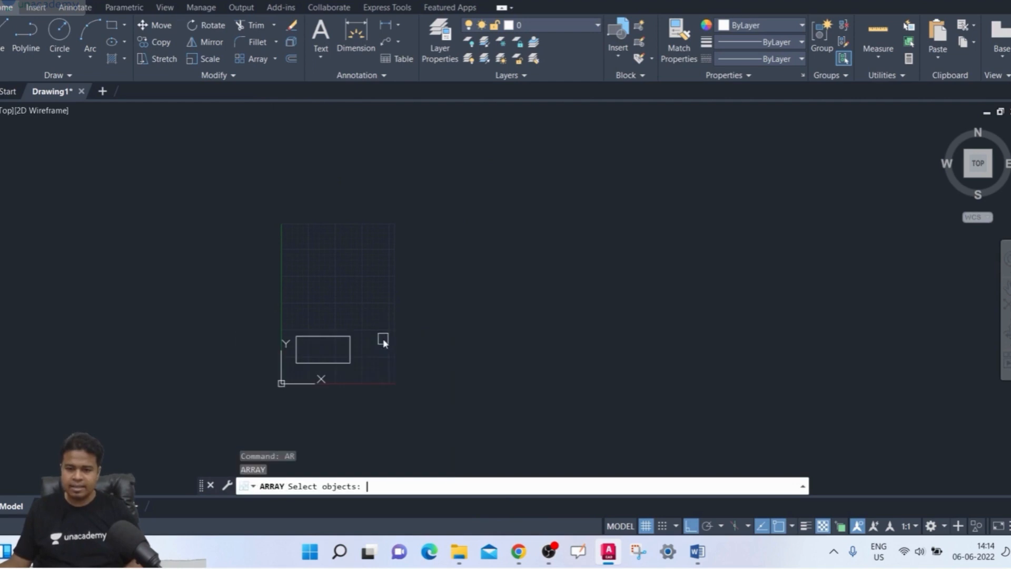
{"action": "left_click", "coordinate": [318, 485]}
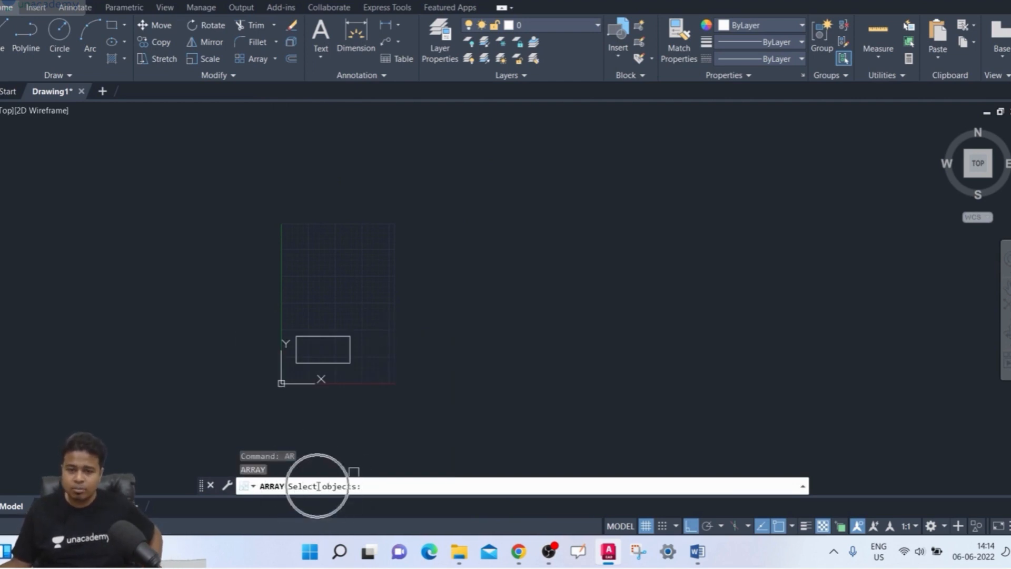
{"action": "left_click", "coordinate": [344, 359]}
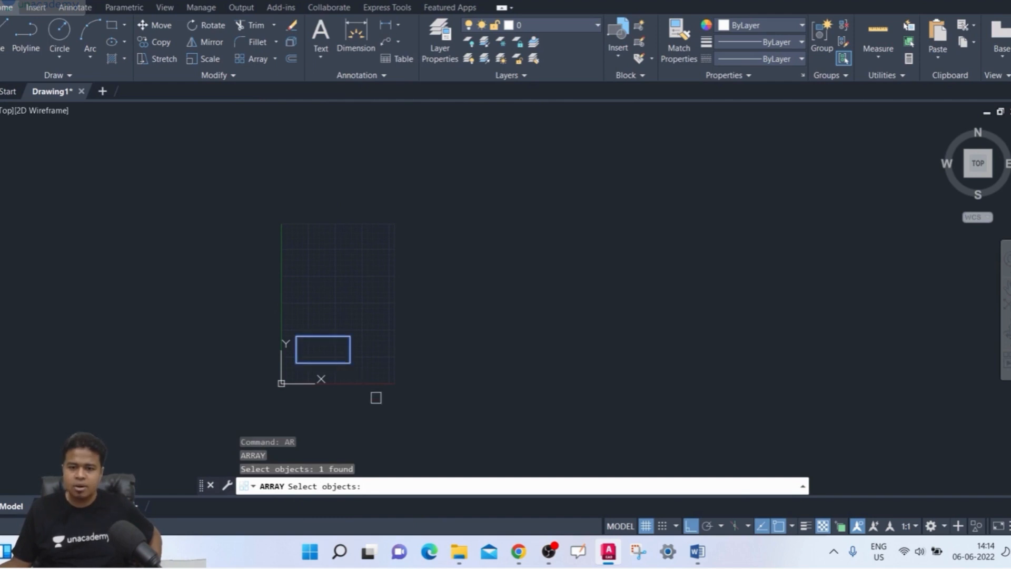
{"action": "key", "text": "Return"}
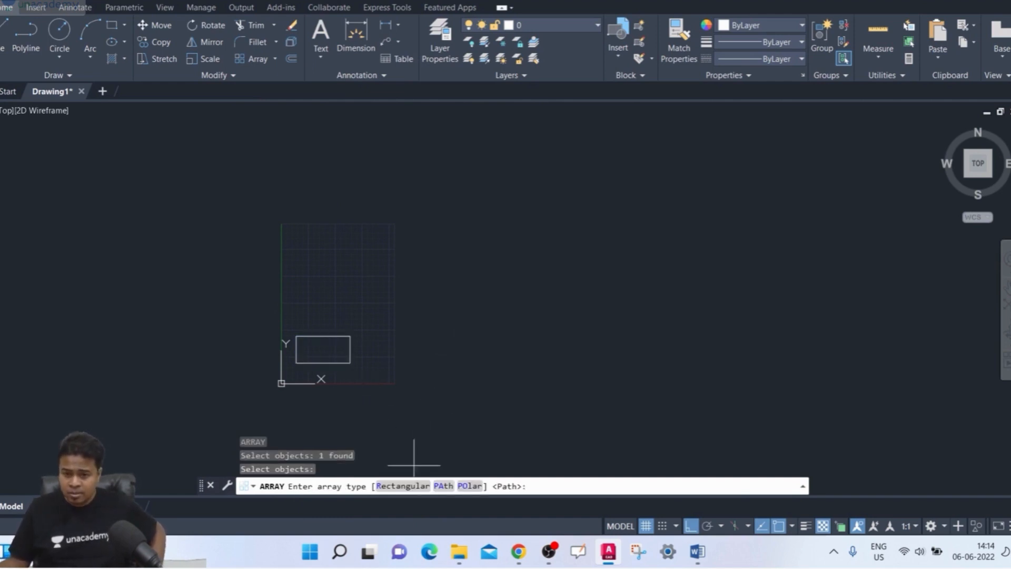
{"action": "left_click", "coordinate": [406, 490]}
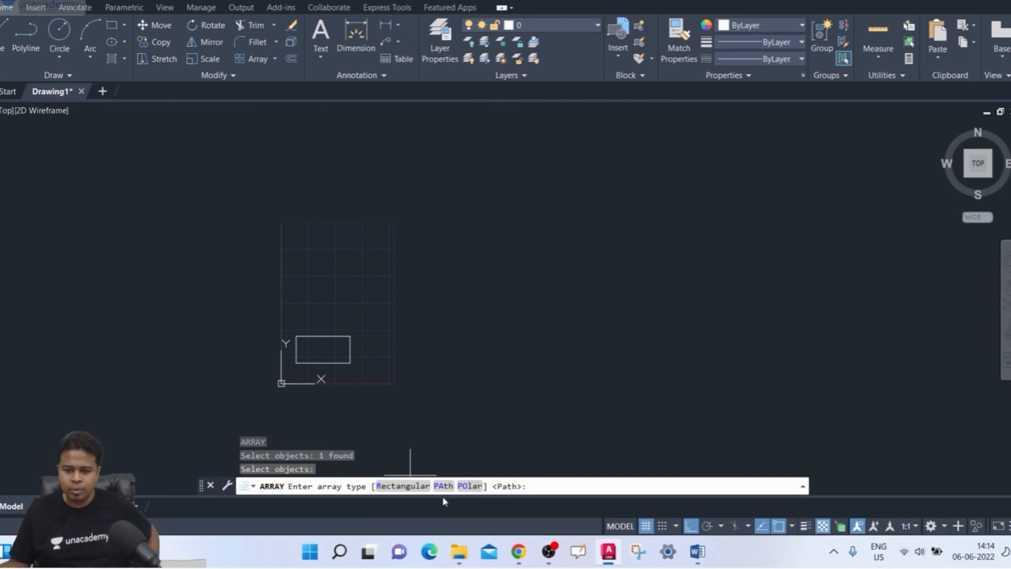
{"action": "left_click", "coordinate": [411, 493]}
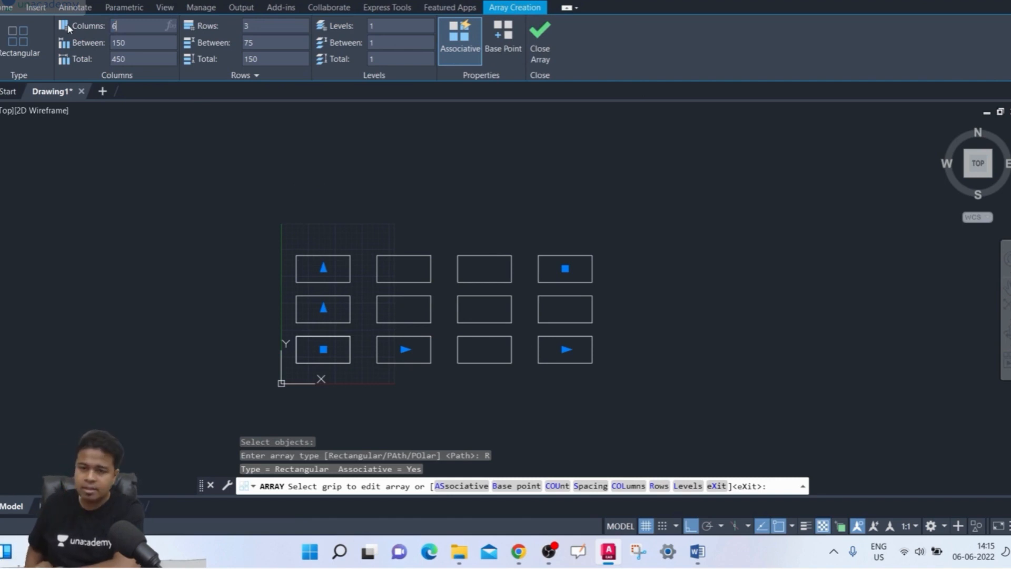
- Set the rectangular array to 6 columns and 4 rows
{"action": "key", "text": "Return"}
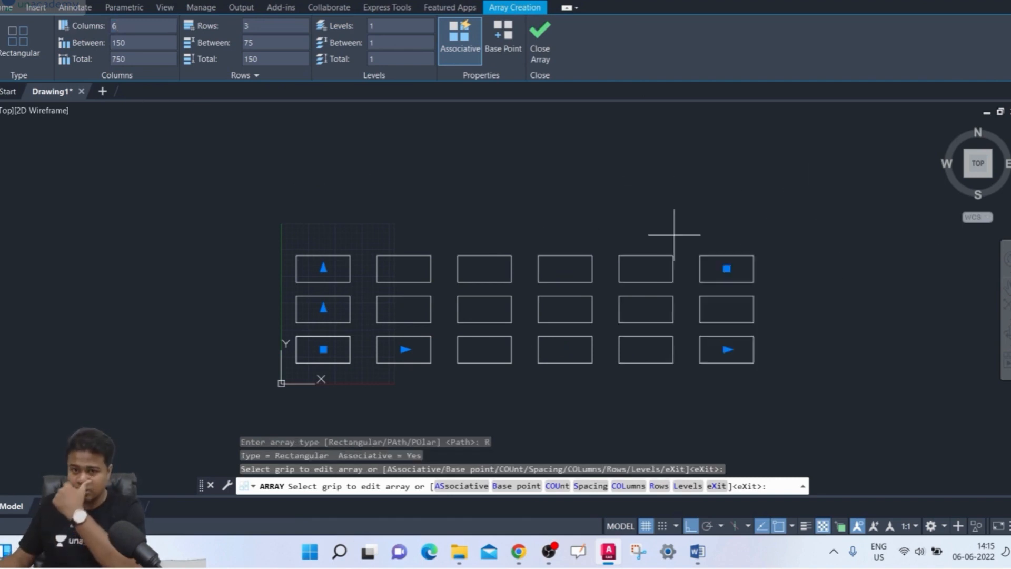
{"action": "left_click", "coordinate": [279, 27]}
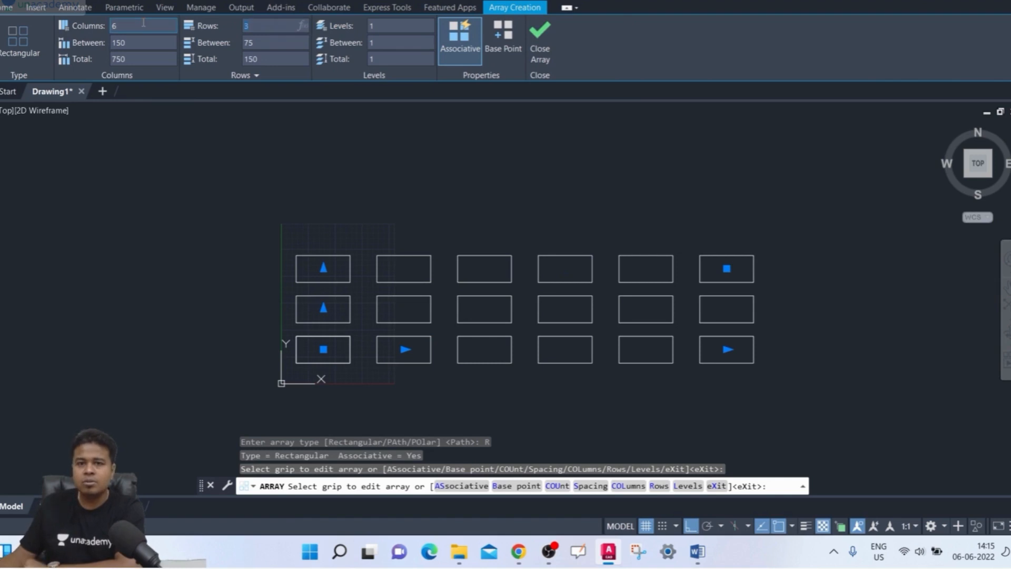
{"action": "key", "text": "Return"}
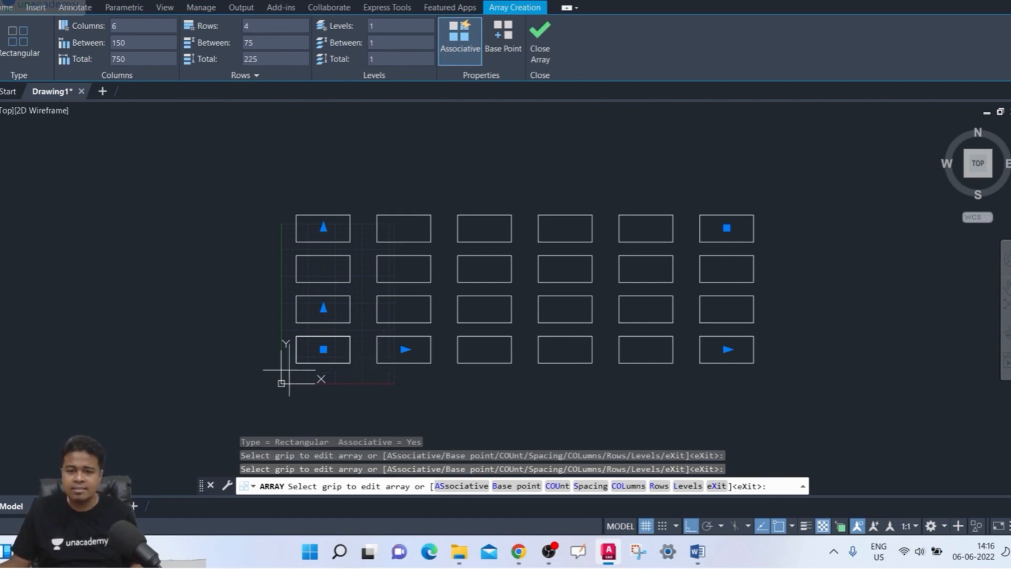
- Set the spacing between columns to 120 and the number of rows to 5
{"action": "left_click", "coordinate": [138, 42]}
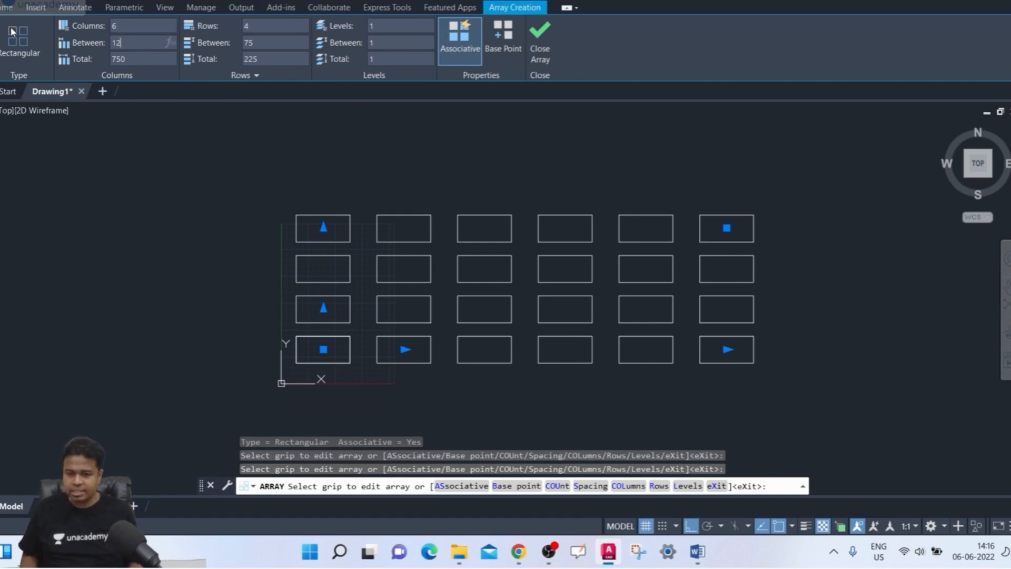
{"action": "type", "text": "120"}
{"action": "key", "text": "Return"}
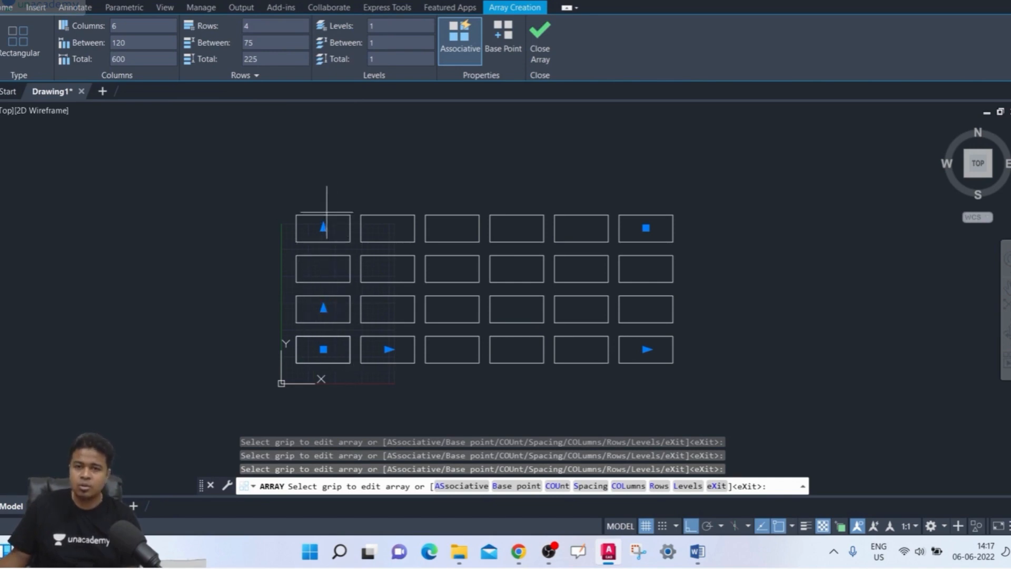
{"action": "left_click", "coordinate": [269, 27]}
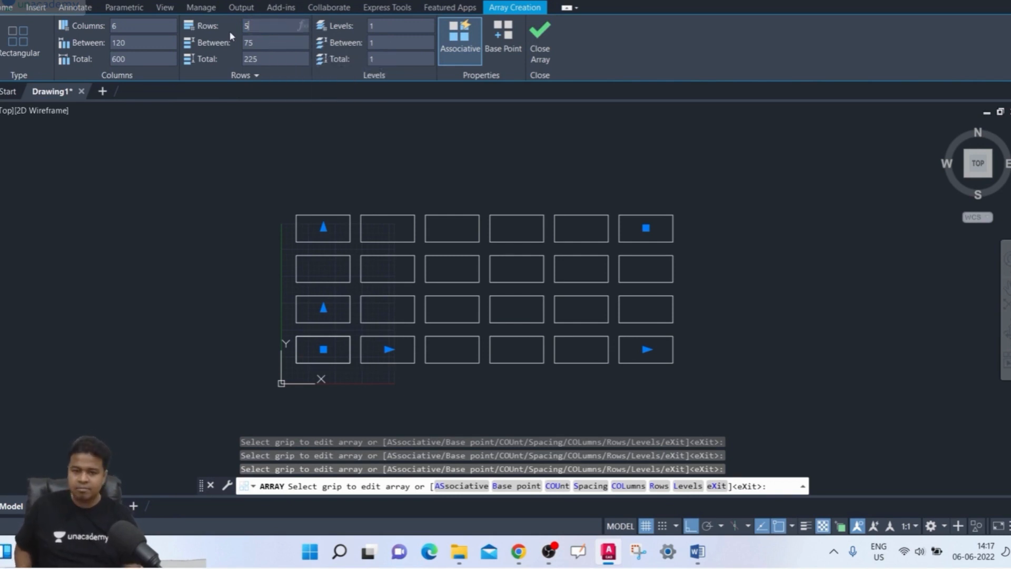
{"action": "key", "text": "Return"}
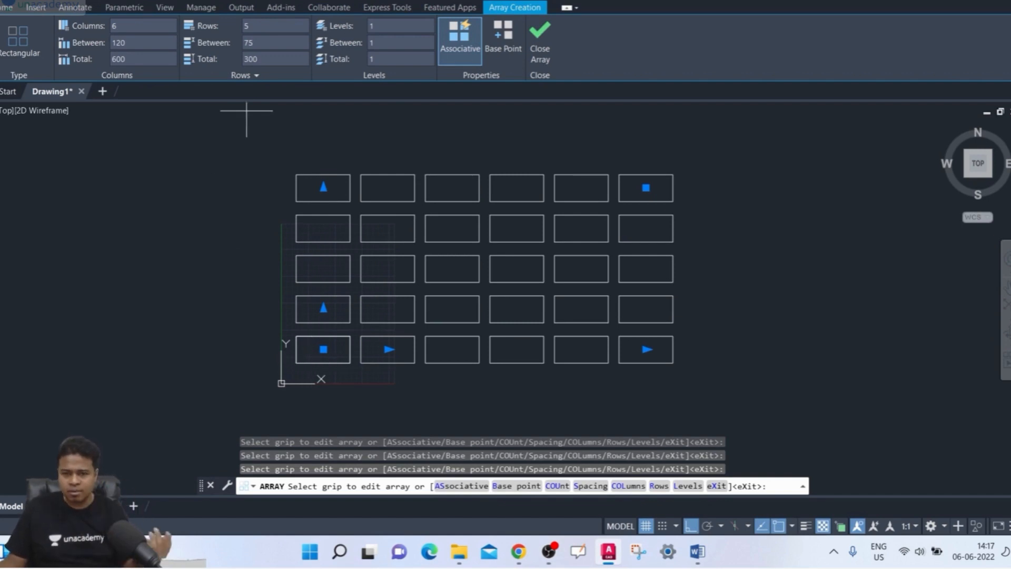
- Set the incremental elevation between the array rows to 50 and inspect the array in 3D
{"action": "left_click", "coordinate": [258, 76]}
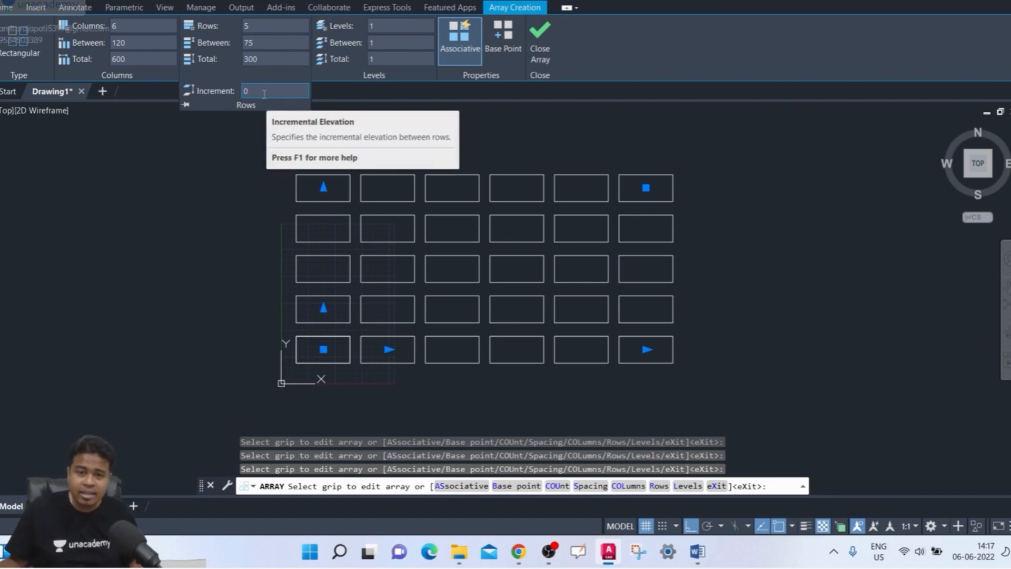
{"action": "left_click", "coordinate": [255, 93]}
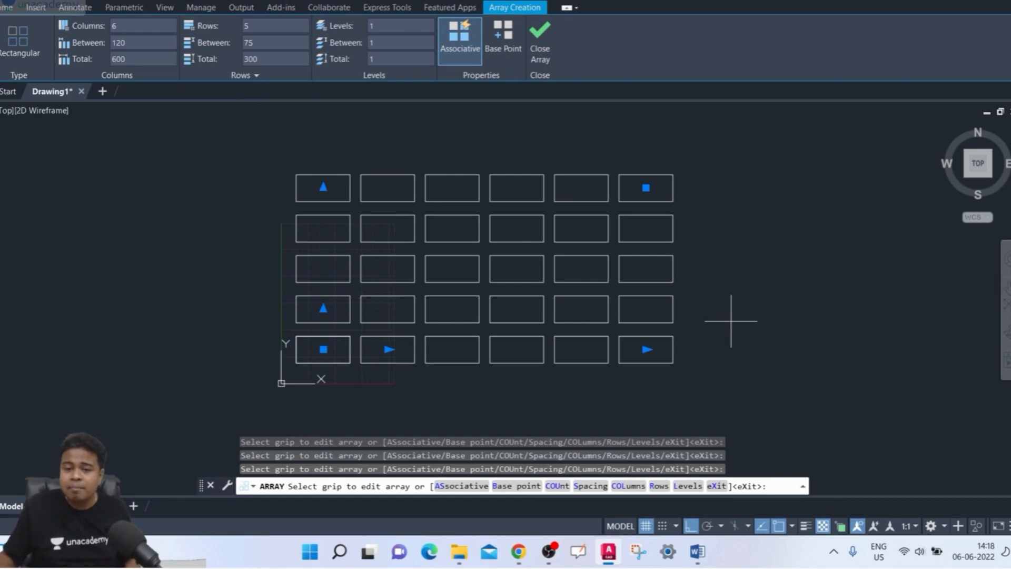
{"action": "key", "text": "F8"}
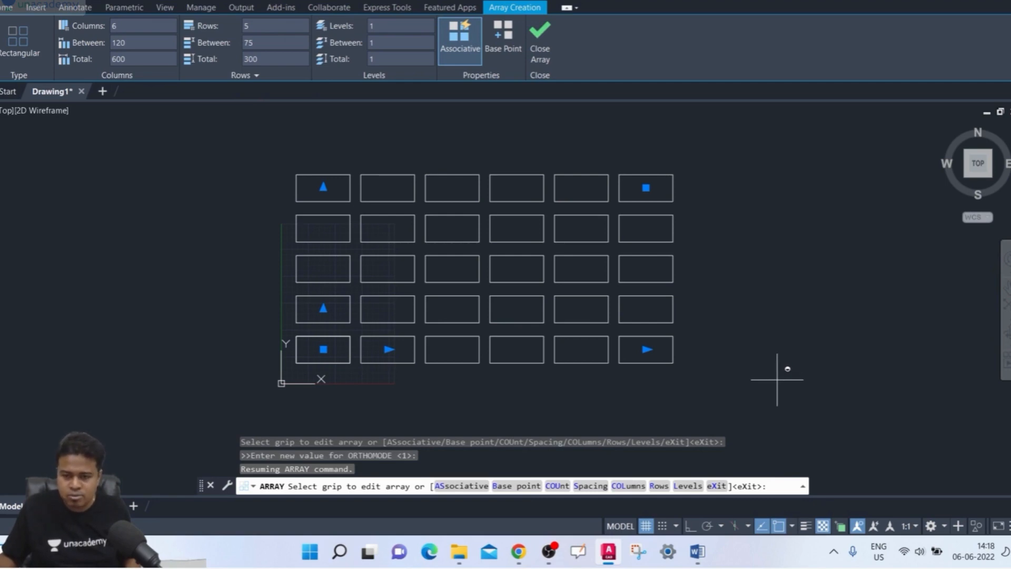
{"action": "mouse_move", "coordinate": [777, 379]}
{"action": "middle_mouse_down", "text": "shift"}
{"action": "mouse_move", "coordinate": [781, 346]}
{"action": "mouse_move", "coordinate": [765, 396]}
{"action": "mouse_move", "coordinate": [750, 377]}
{"action": "mouse_move", "coordinate": [743, 307]}
{"action": "mouse_move", "coordinate": [754, 242]}
{"action": "mouse_move", "coordinate": [802, 208]}
{"action": "mouse_move", "coordinate": [627, 195]}
{"action": "mouse_move", "coordinate": [637, 178]}
{"action": "mouse_move", "coordinate": [640, 221]}
{"action": "middle_mouse_up", "text": "shift"}
{"action": "middle_click_drag", "start_coordinate": [617, 294], "coordinate": [669, 367], "text": "shift"}
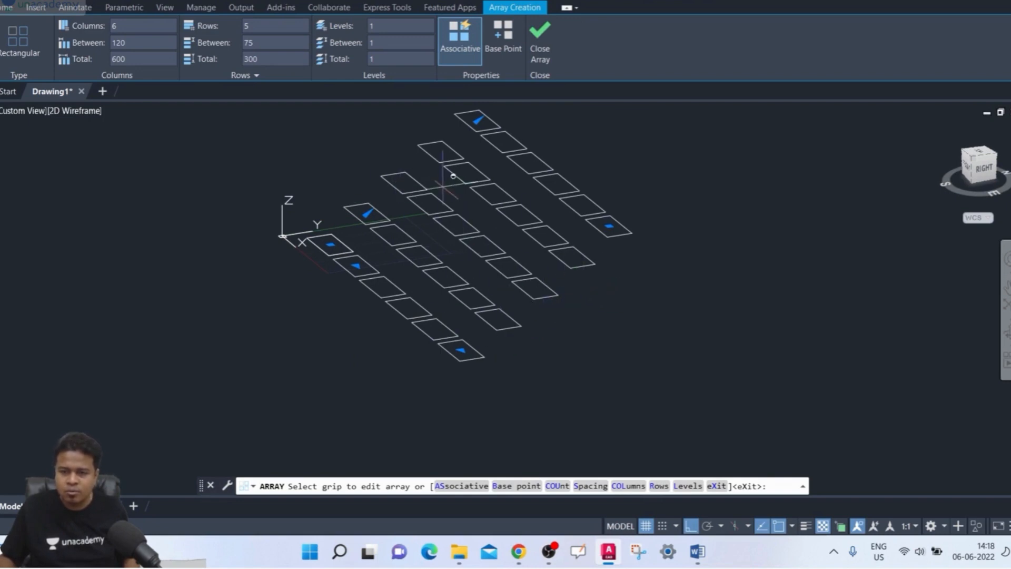
{"action": "key", "text": "F8"}
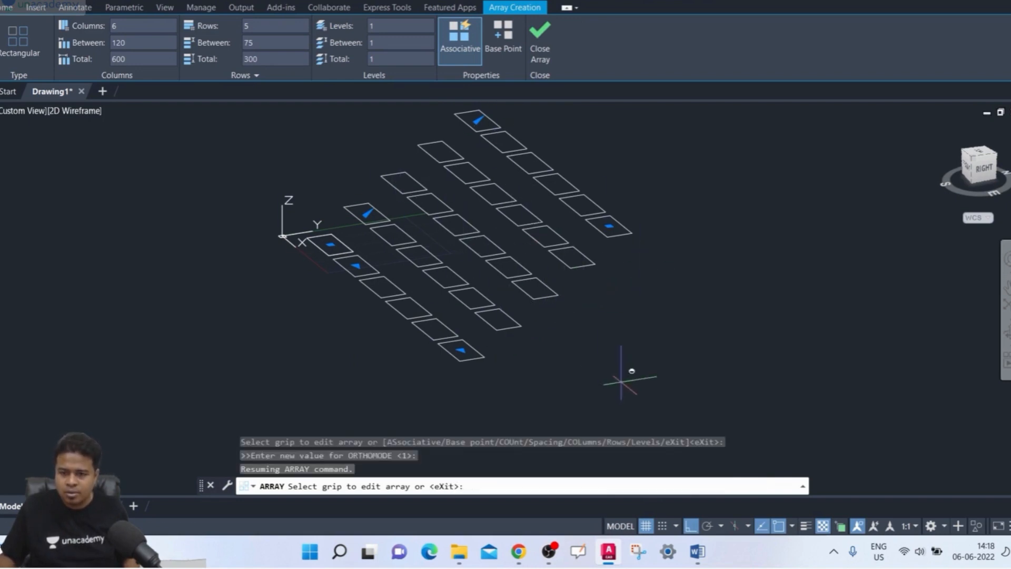
{"action": "middle_click_drag", "start_coordinate": [622, 382], "coordinate": [640, 361], "text": "shift"}
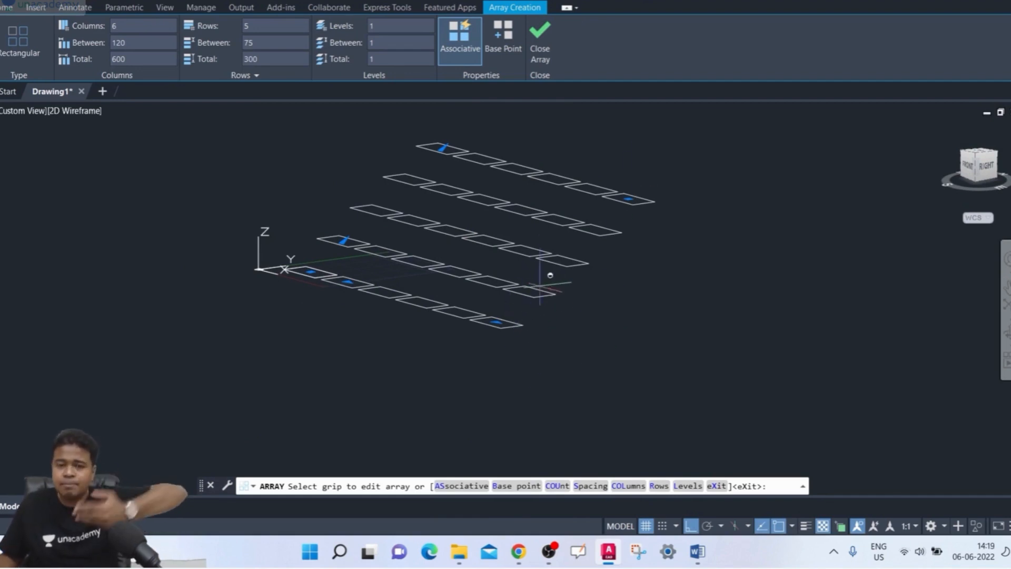
- Set the incremental elevation between the array rows to 20
{"action": "left_click", "coordinate": [245, 75]}
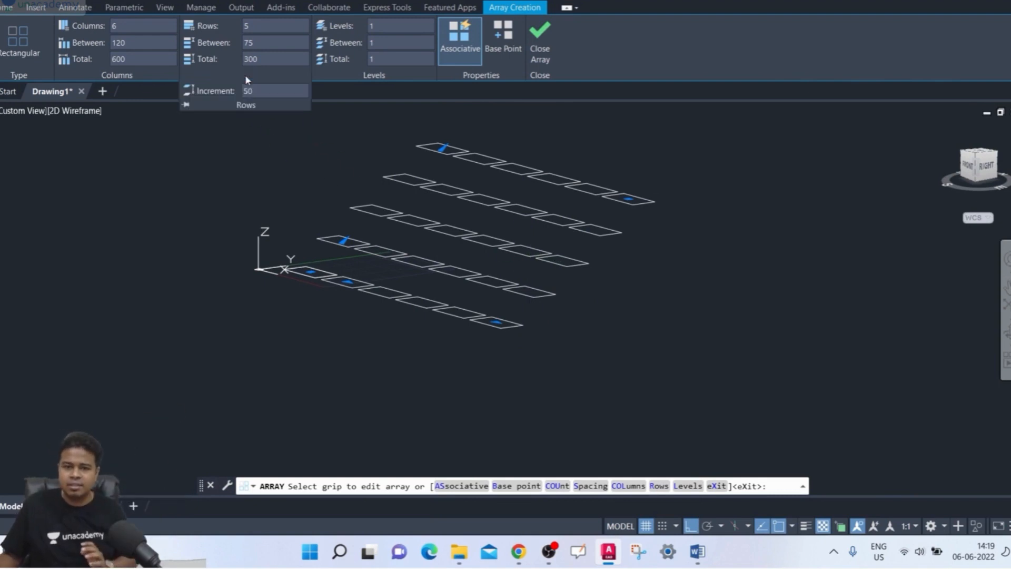
{"action": "key", "text": "Return"}
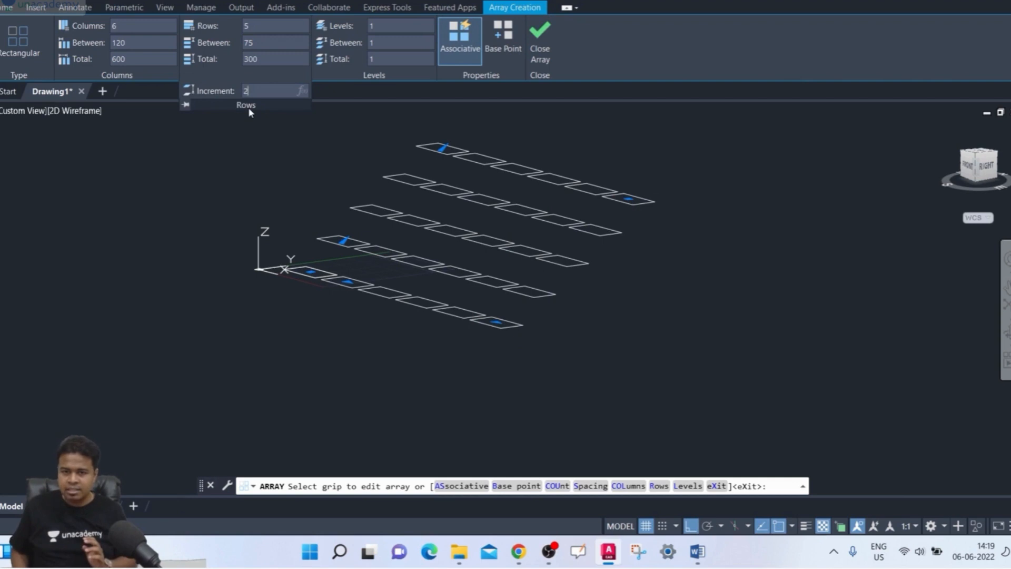
{"action": "type", "text": "20"}
{"action": "key", "text": "Return"}
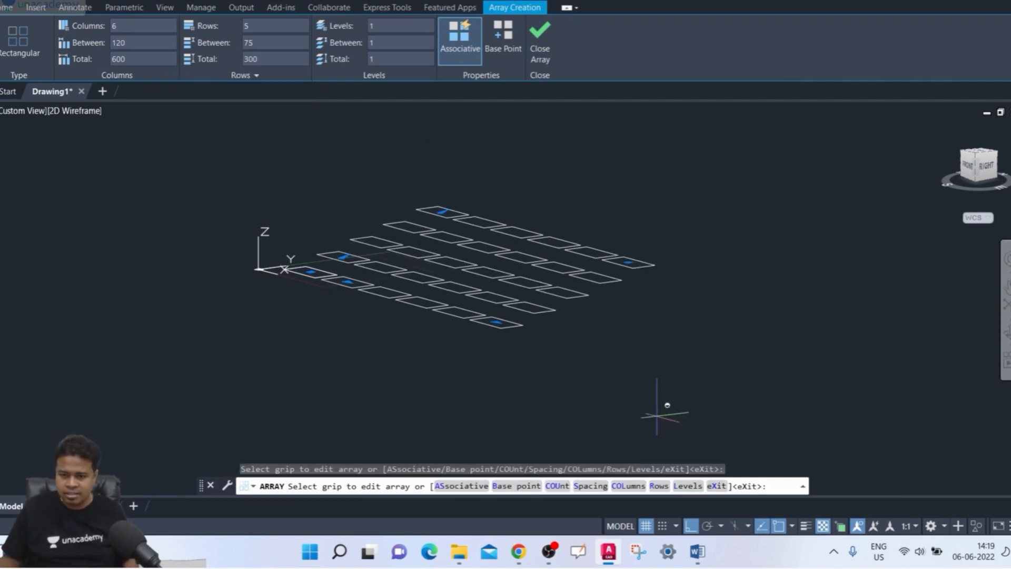
{"action": "middle_click_drag", "start_coordinate": [657, 407], "coordinate": [575, 390], "text": "shift"}
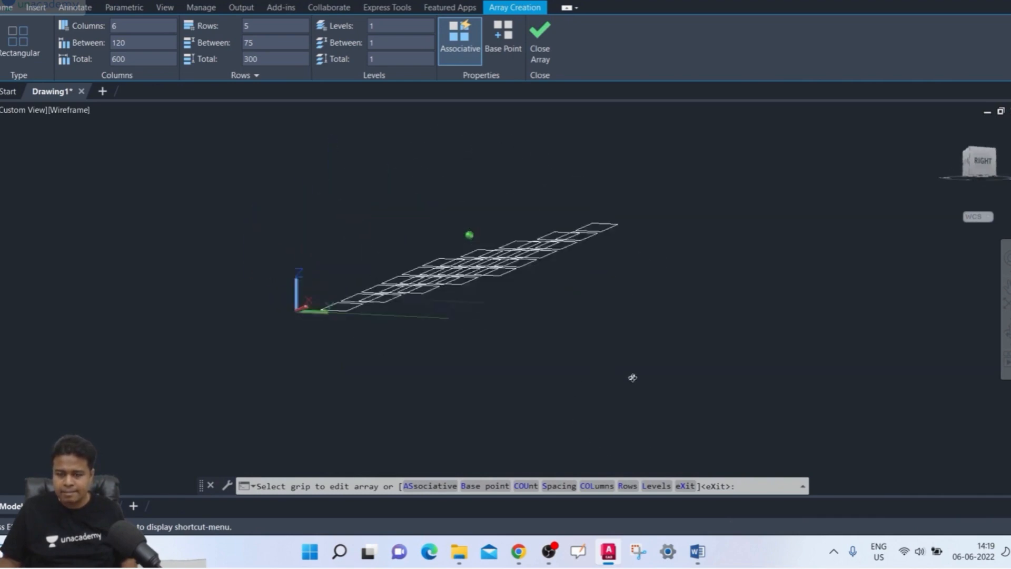
{"action": "middle_click_drag", "start_coordinate": [633, 378], "coordinate": [594, 397], "text": "shift"}
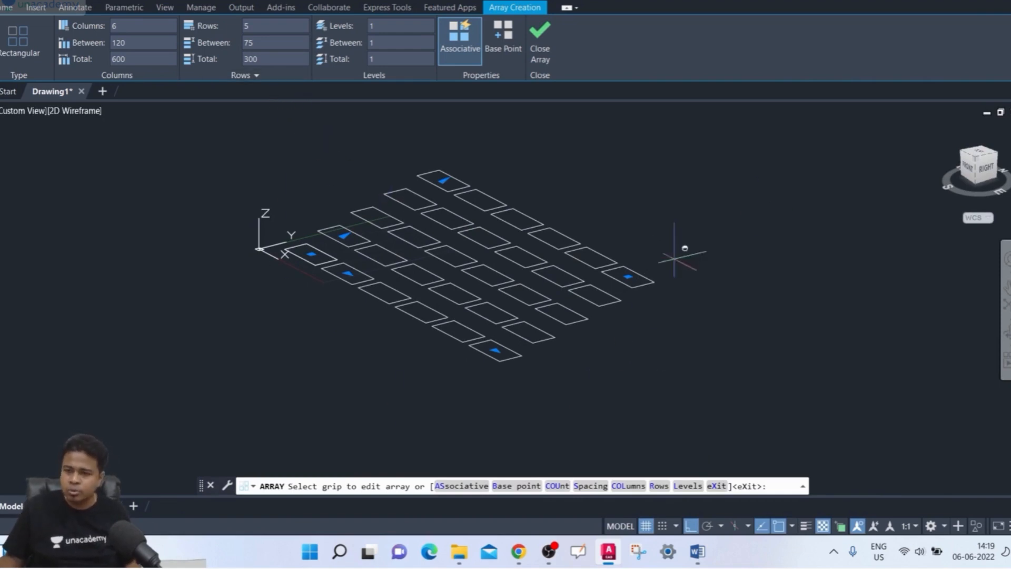
{"action": "middle_click_drag", "start_coordinate": [851, 237], "coordinate": [820, 286], "text": "shift"}
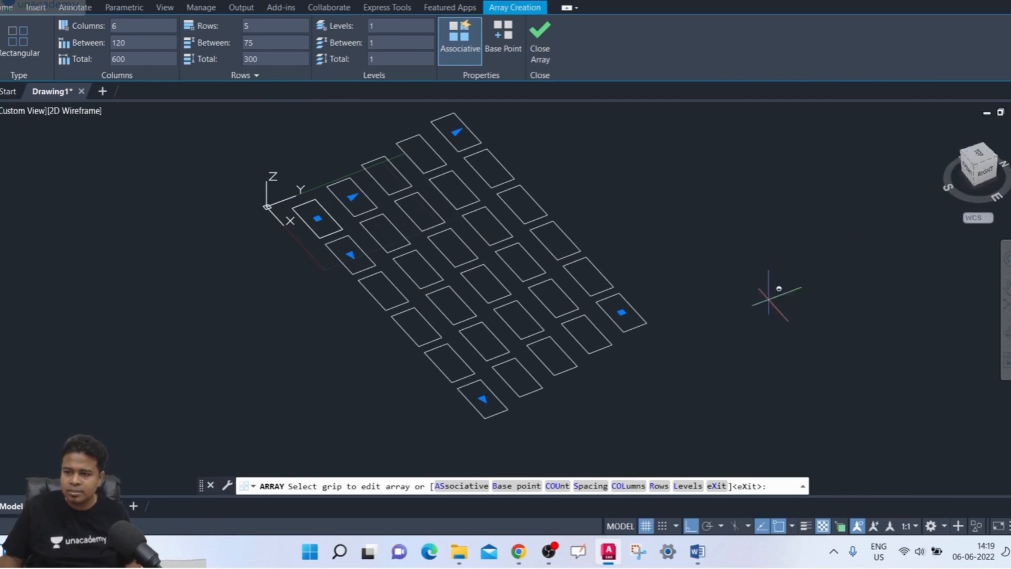
{"action": "mouse_move", "coordinate": [779, 286]}
{"action": "middle_mouse_down", "text": "shift"}
{"action": "mouse_move", "coordinate": [752, 258]}
{"action": "mouse_move", "coordinate": [779, 264]}
{"action": "mouse_move", "coordinate": [785, 305]}
{"action": "mouse_move", "coordinate": [738, 287]}
{"action": "mouse_move", "coordinate": [764, 246]}
{"action": "mouse_move", "coordinate": [806, 277]}
{"action": "mouse_move", "coordinate": [810, 318]}
{"action": "mouse_move", "coordinate": [763, 318]}
{"action": "mouse_move", "coordinate": [842, 303]}
{"action": "mouse_move", "coordinate": [797, 289]}
{"action": "mouse_move", "coordinate": [798, 307]}
{"action": "middle_mouse_up", "text": "shift"}
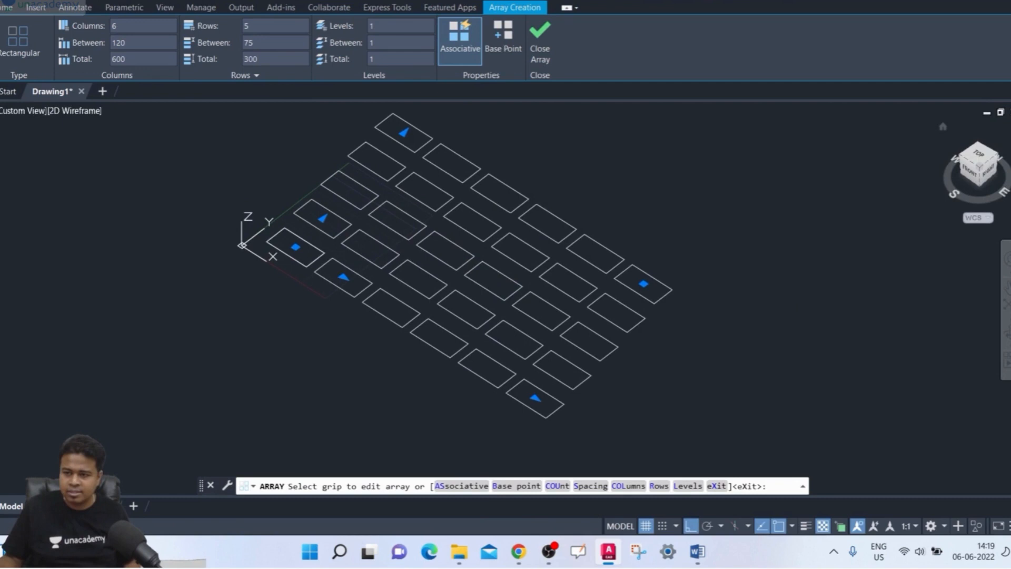
- Set the array to 10 levels with a spacing of 50 between them and inspect the stacked rectangles in 3D
{"action": "left_click", "coordinate": [981, 162]}
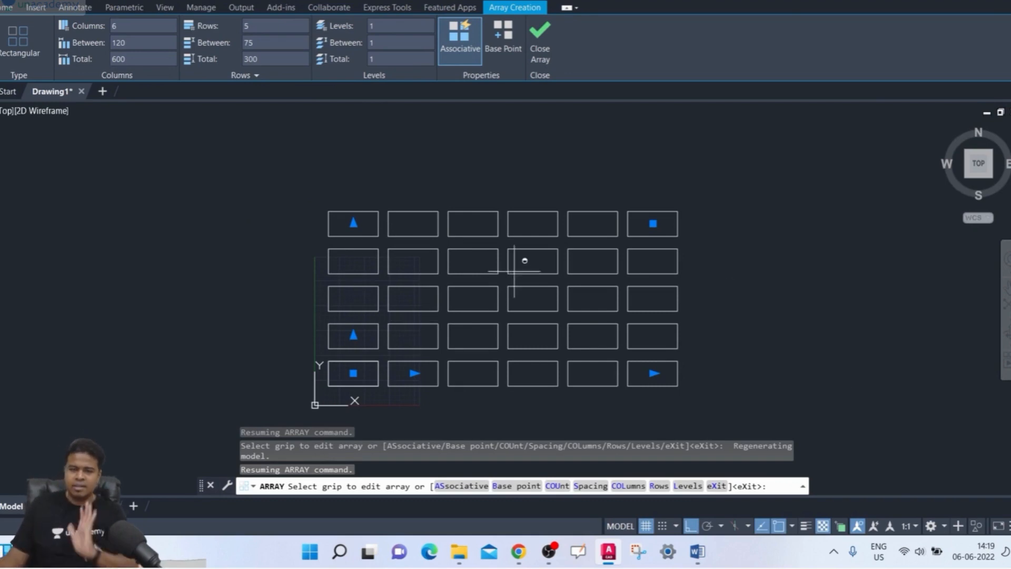
{"action": "left_click", "coordinate": [233, 77]}
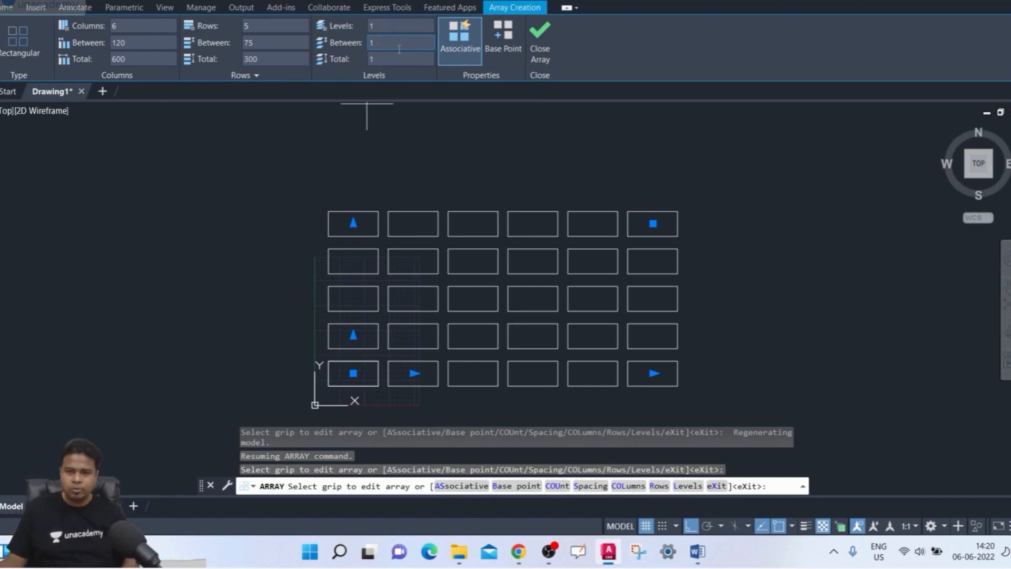
{"action": "left_click", "coordinate": [391, 29]}
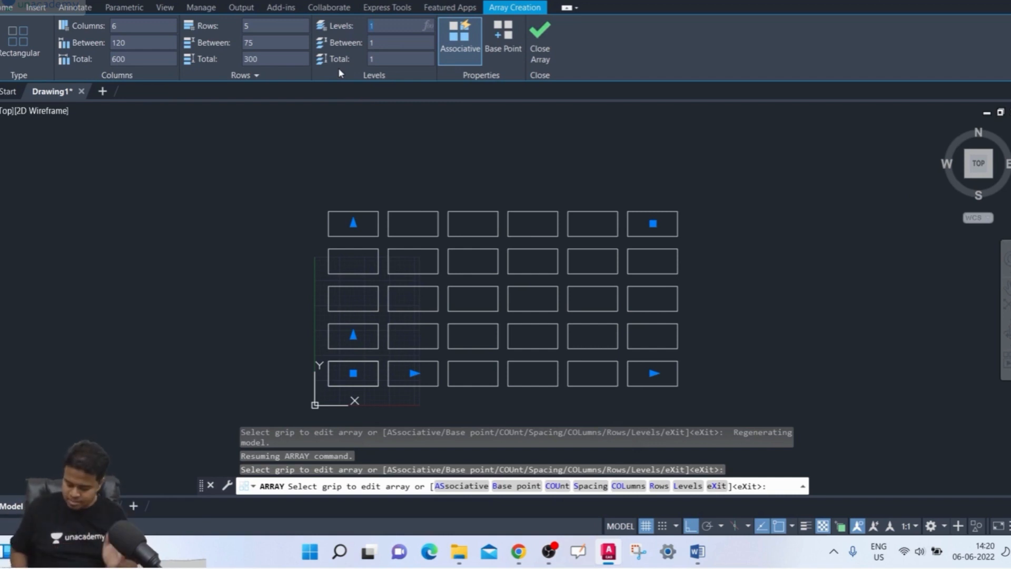
{"action": "type", "text": "5"}
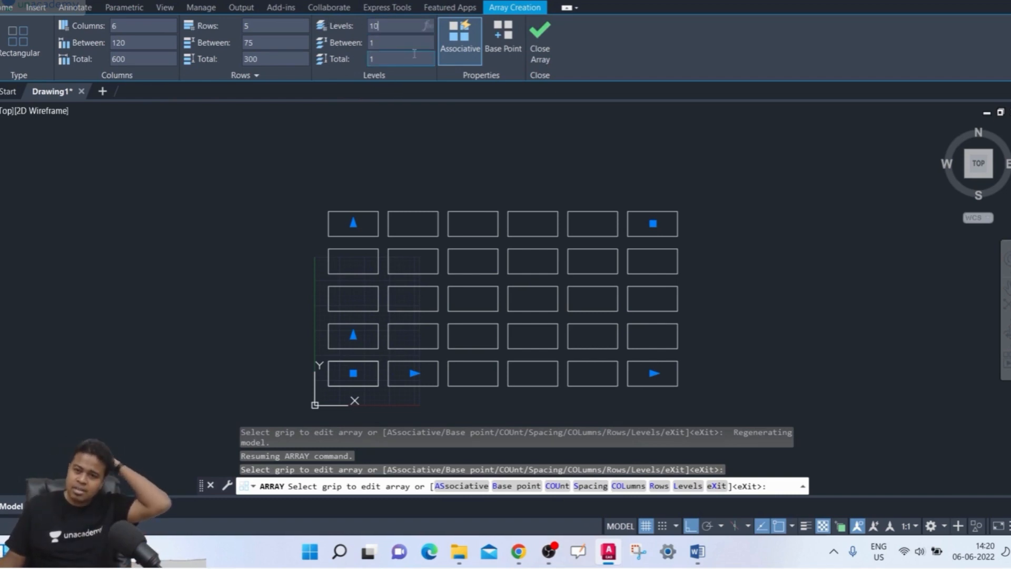
{"action": "key", "text": "Return"}
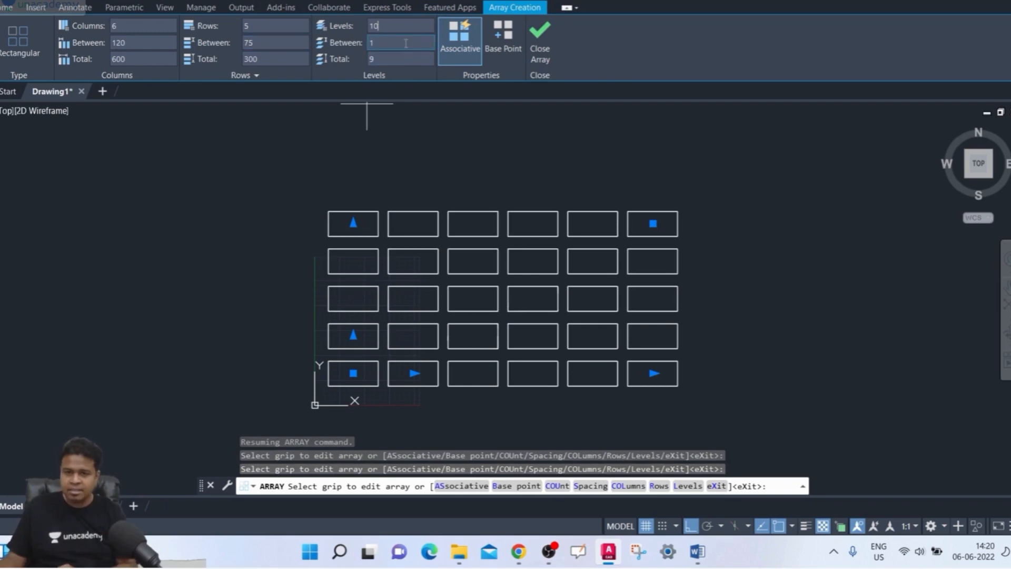
{"action": "type", "text": "50"}
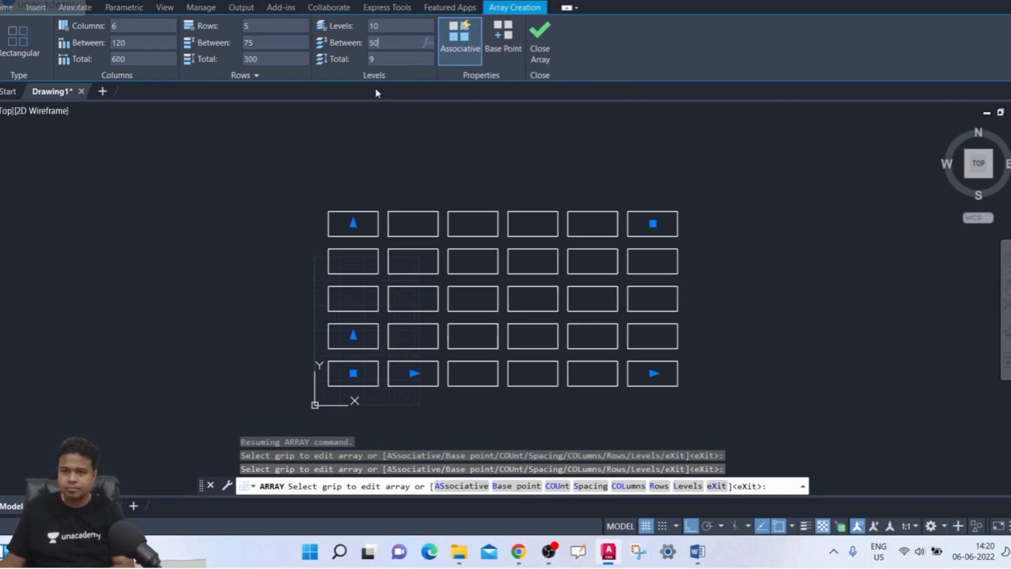
{"action": "key", "text": "Return"}
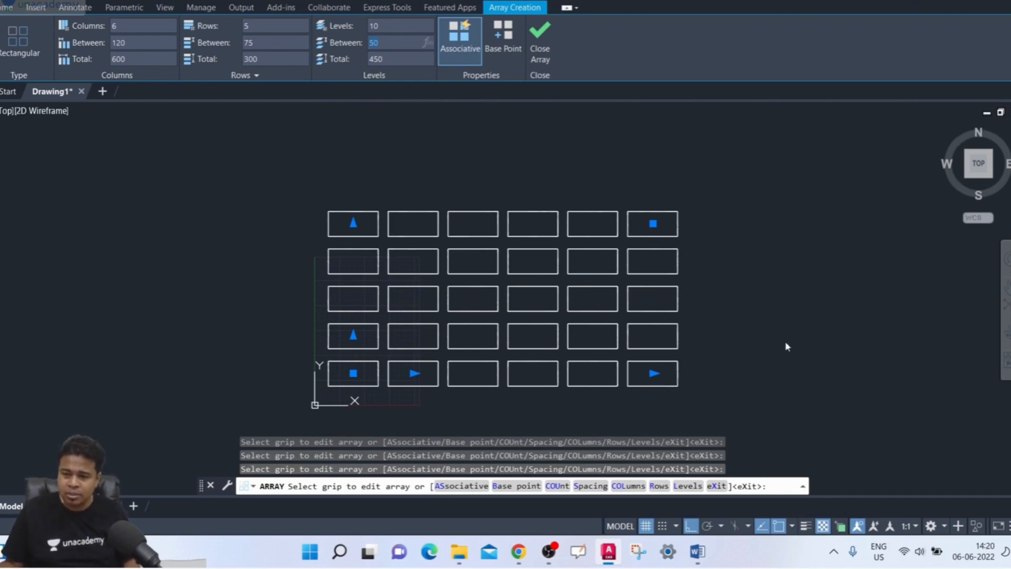
{"action": "middle_click_drag", "start_coordinate": [788, 369], "coordinate": [736, 233], "text": "shift"}
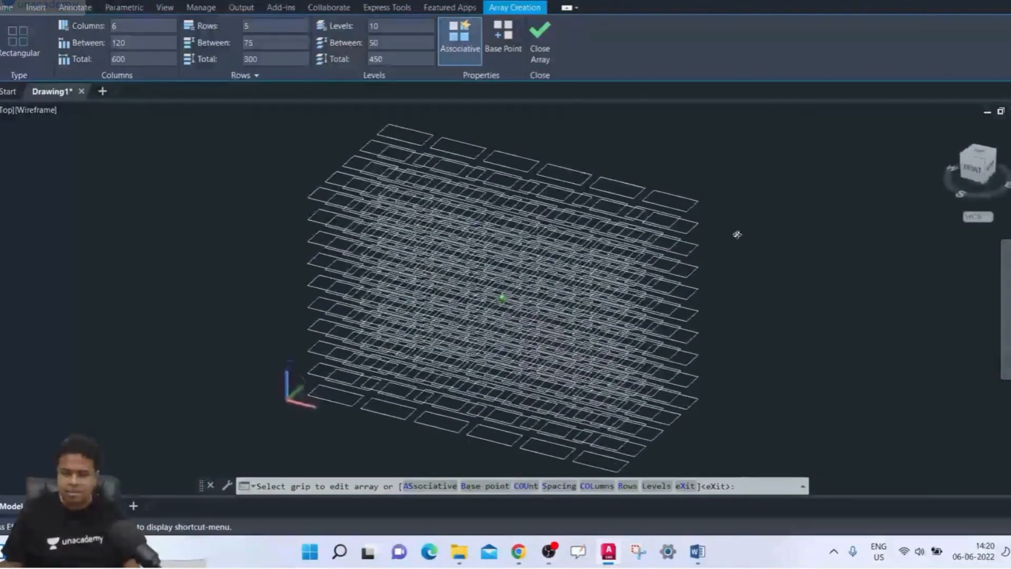
{"action": "middle_click_drag", "start_coordinate": [762, 339], "coordinate": [740, 292]}
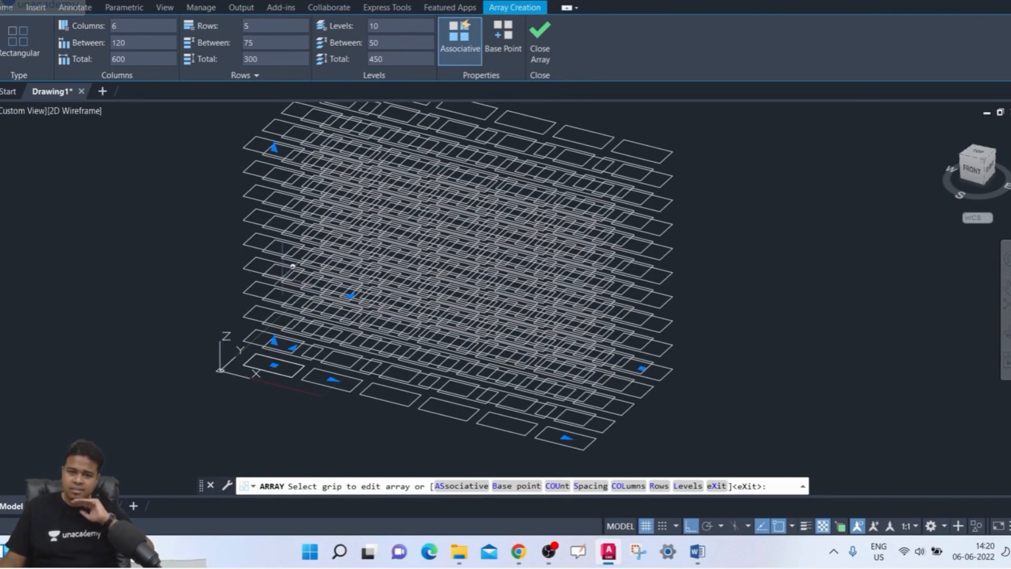
- Set the number of levels to 5 and the spacing between levels to 150, and inspect the array from the side
{"action": "left_click", "coordinate": [401, 25]}
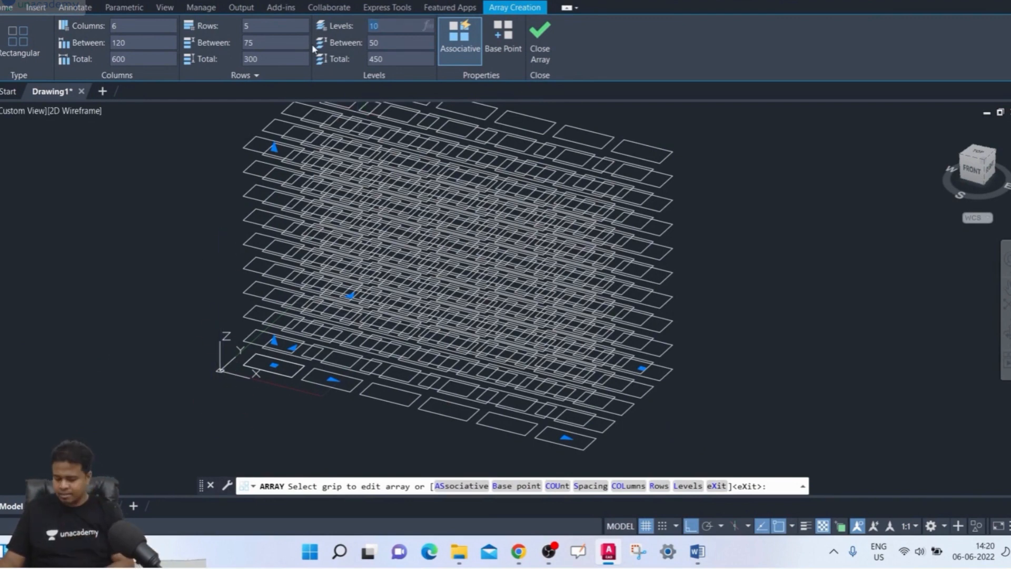
{"action": "type", "text": "5"}
{"action": "key", "text": "Return"}
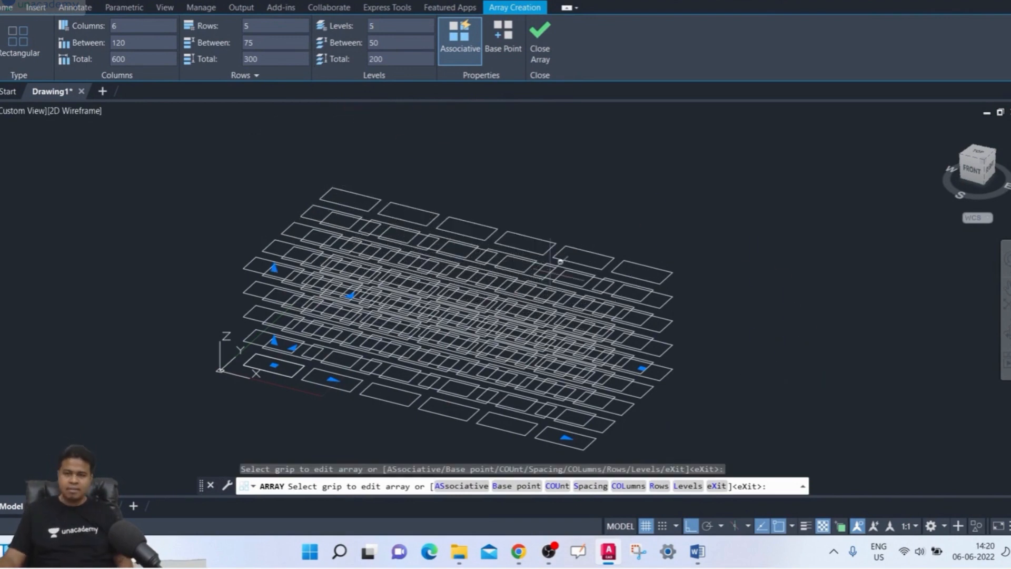
{"action": "left_click_drag", "start_coordinate": [346, 43], "coordinate": [297, 39]}
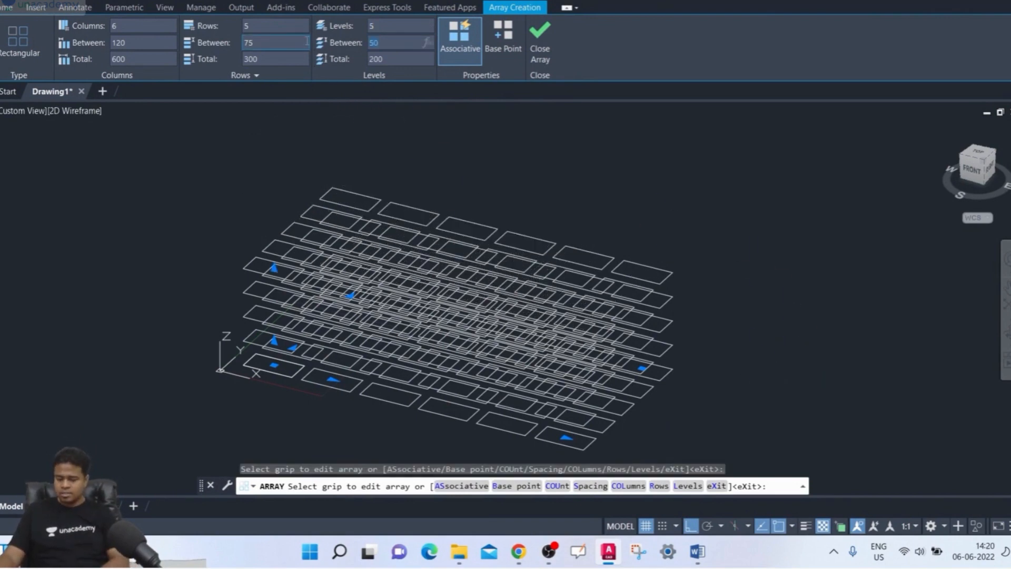
{"action": "type", "text": "150"}
{"action": "key", "text": "Return"}
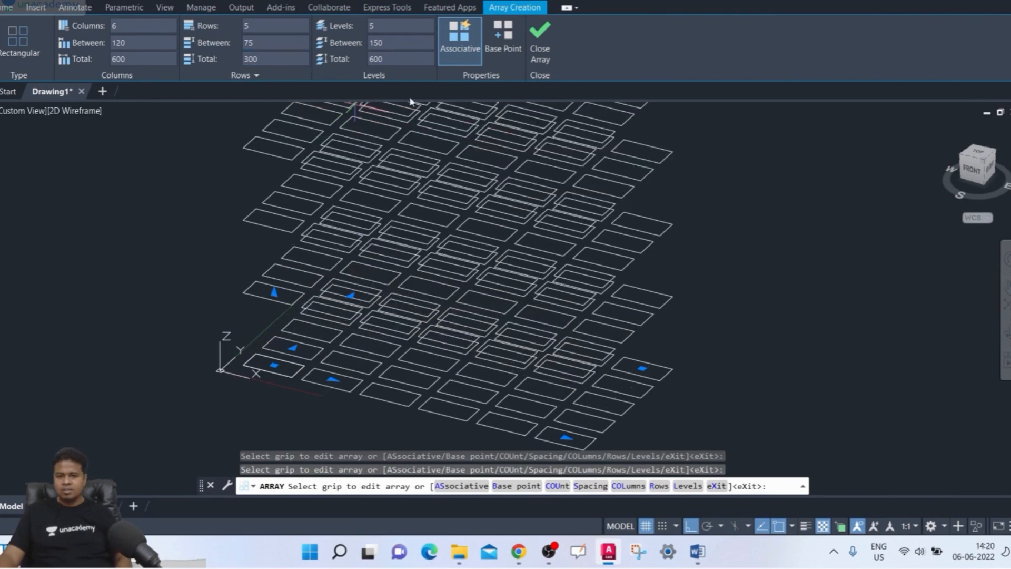
{"action": "middle_click_drag", "start_coordinate": [771, 311], "coordinate": [718, 299], "text": "shift"}
{"action": "scroll", "coordinate": [782, 264], "scroll_direction": "up", "scroll_amount": 4}
{"action": "scroll", "coordinate": [781, 264], "scroll_direction": "down", "scroll_amount": 8}
{"action": "scroll", "coordinate": [717, 298], "scroll_direction": "up", "scroll_amount": 3}
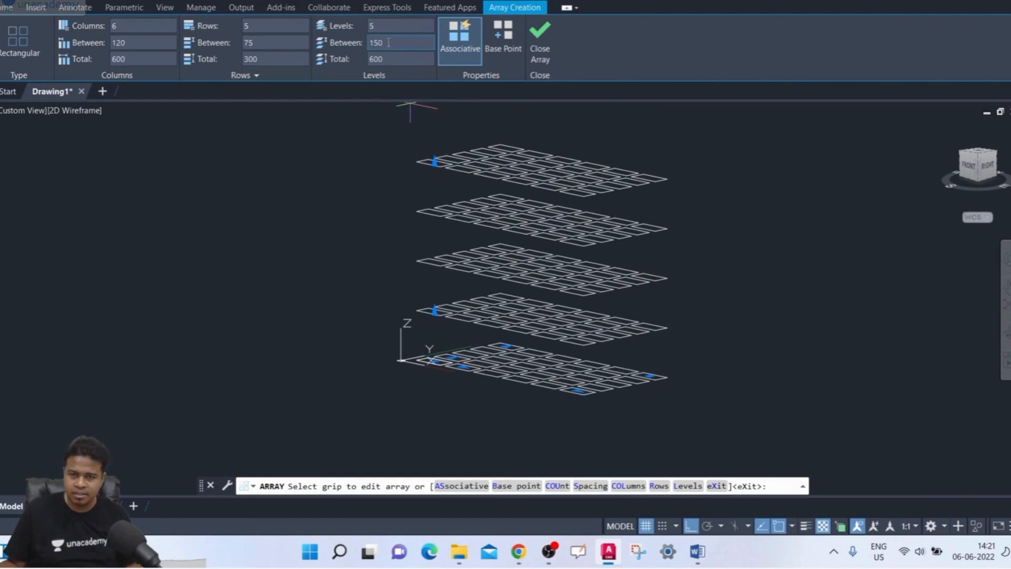
- Set the number of array levels to 6
{"action": "type", "text": "6"}
{"action": "key", "text": "Return"}
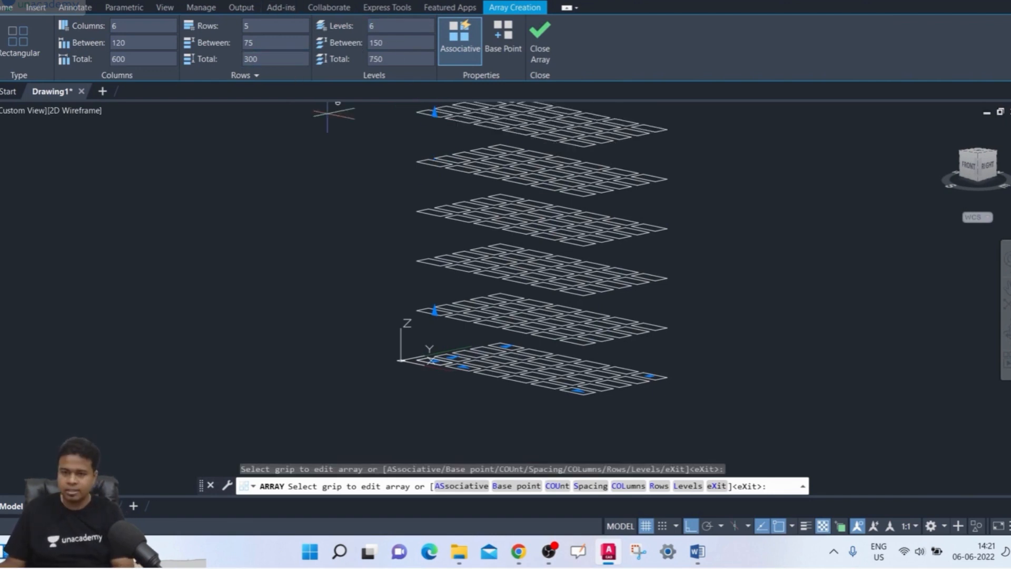
{"action": "middle_click_drag", "start_coordinate": [839, 275], "coordinate": [784, 308]}
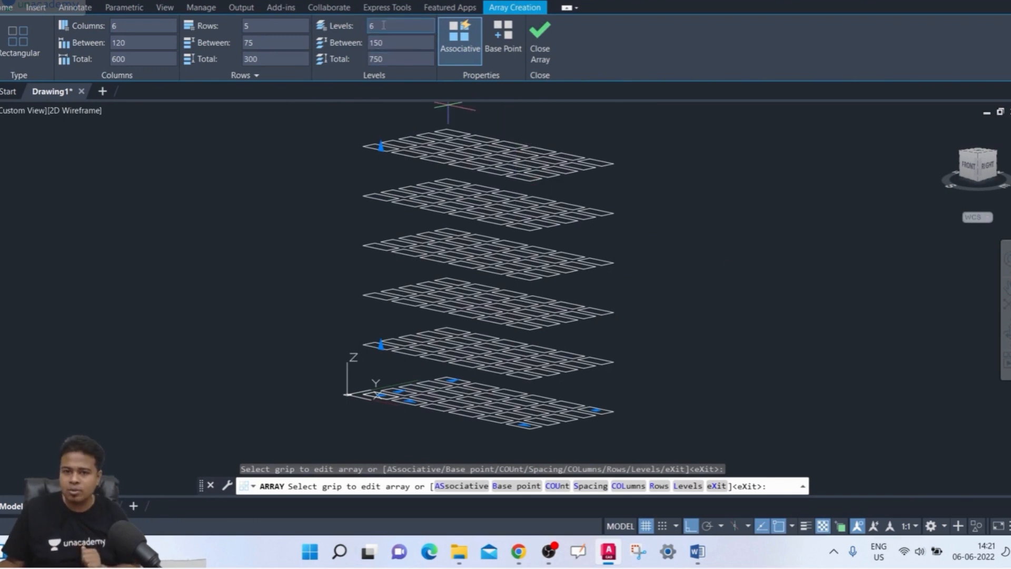
- Set the number of levels to 1, return to the top view and finish the array
{"action": "key", "text": "Return"}
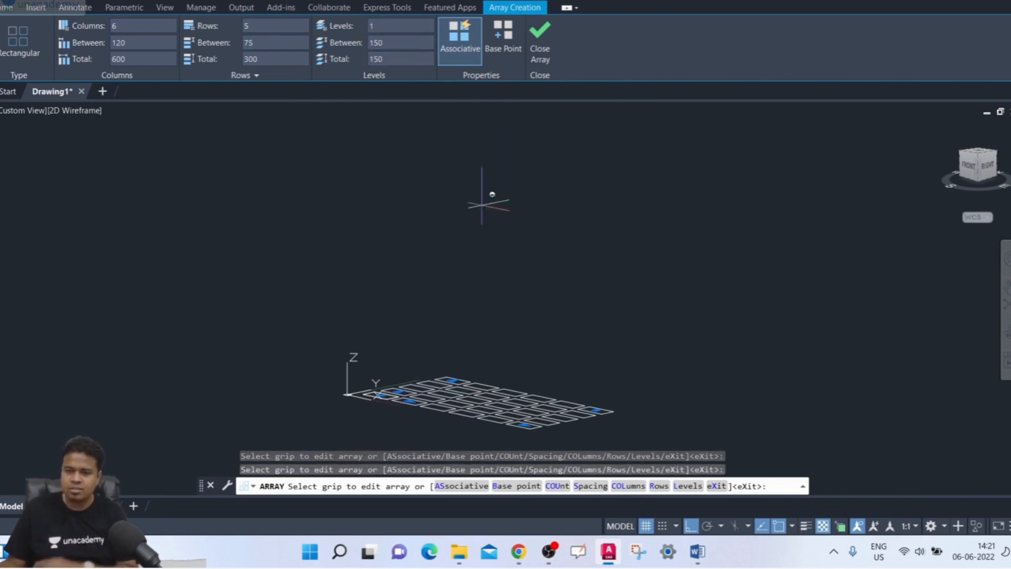
{"action": "middle_click_drag", "start_coordinate": [556, 336], "coordinate": [522, 286]}
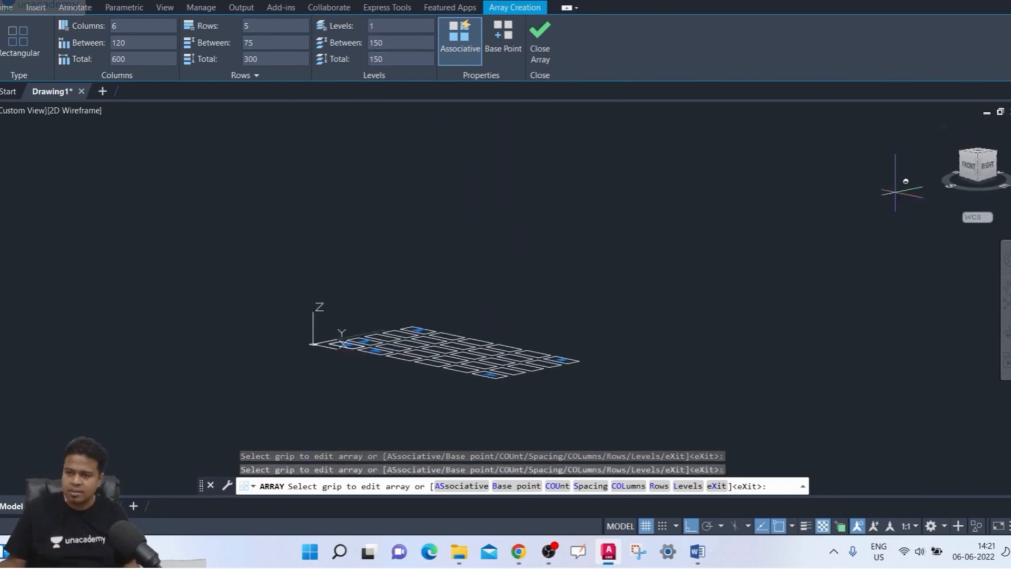
{"action": "middle_click_drag", "start_coordinate": [643, 212], "coordinate": [635, 300], "text": "shift"}
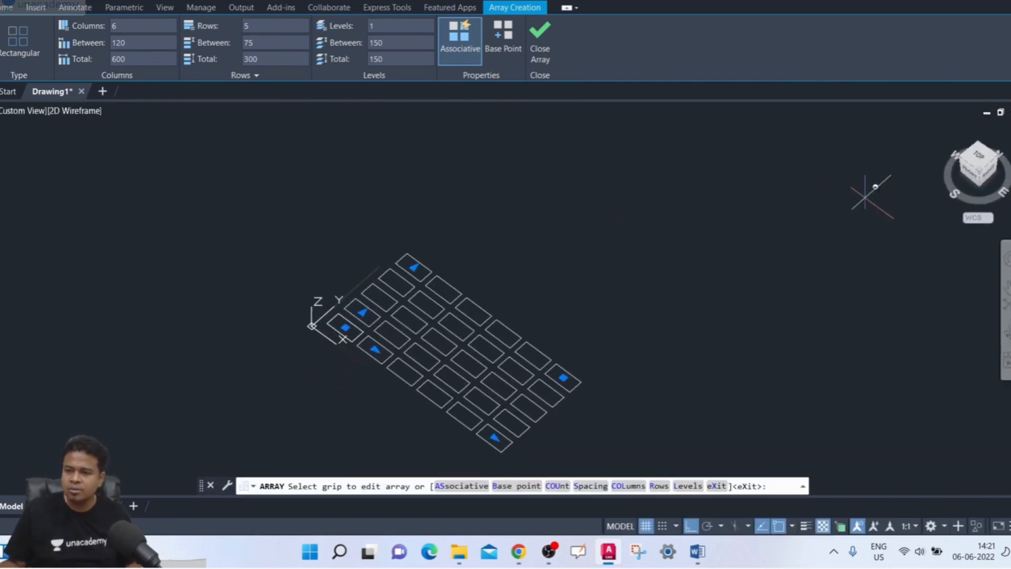
{"action": "left_click", "coordinate": [973, 154]}
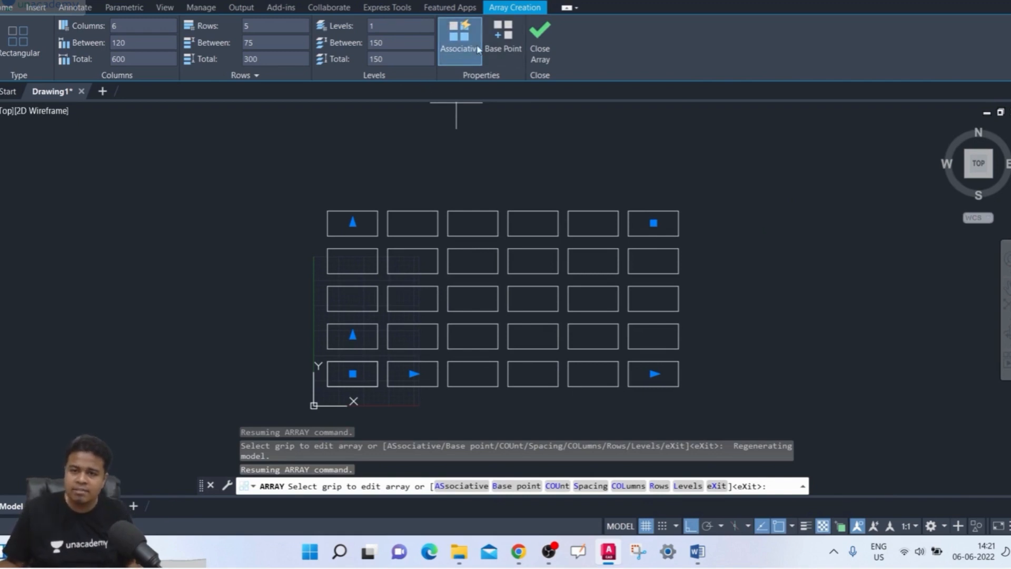
{"action": "left_click", "coordinate": [540, 53]}
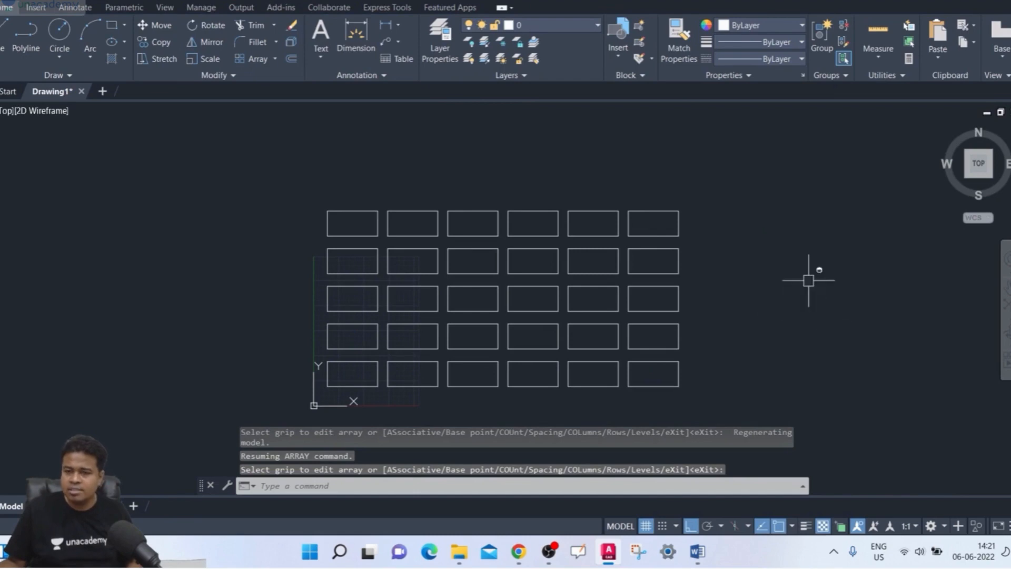
- Select the array repeatedly with a crossing window over its upper-right rectangle to check whether it acts as one object
{"action": "left_click", "coordinate": [731, 181]}
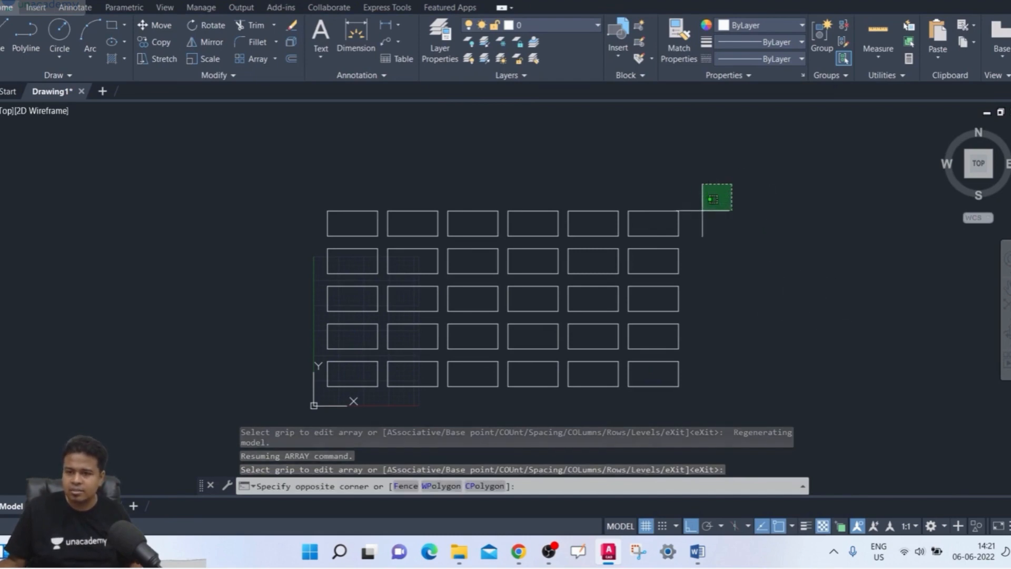
{"action": "left_click", "coordinate": [671, 212]}
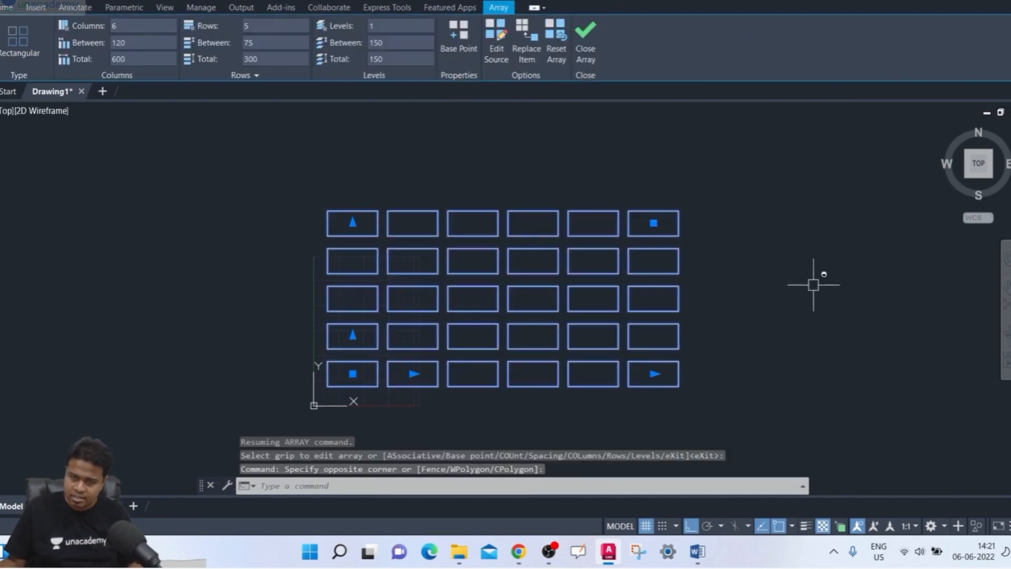
{"action": "key", "text": "Escape"}
{"action": "left_click", "coordinate": [725, 186]}
{"action": "left_click", "coordinate": [647, 236]}
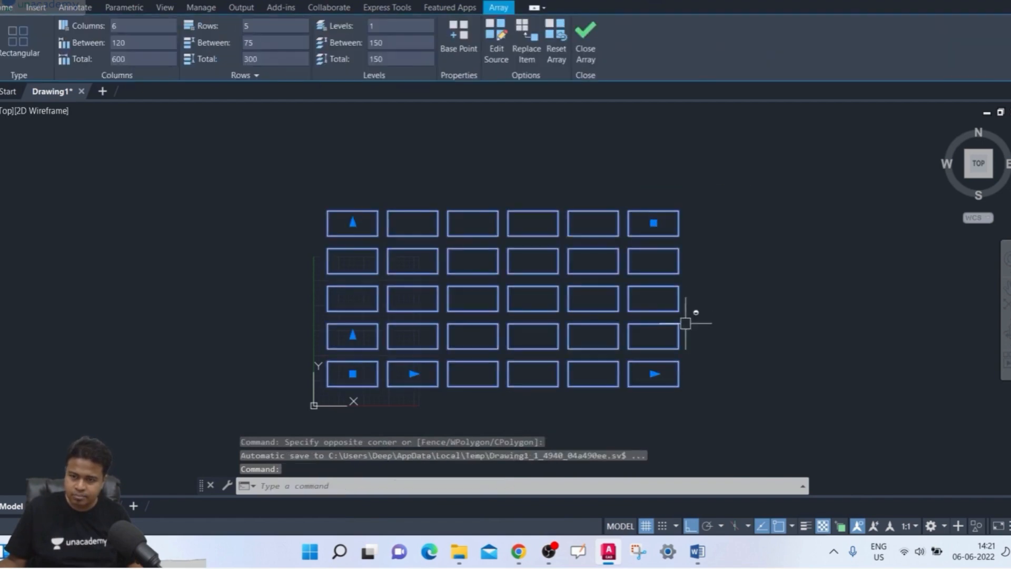
{"action": "key", "text": "Escape"}
{"action": "left_click", "coordinate": [711, 187]}
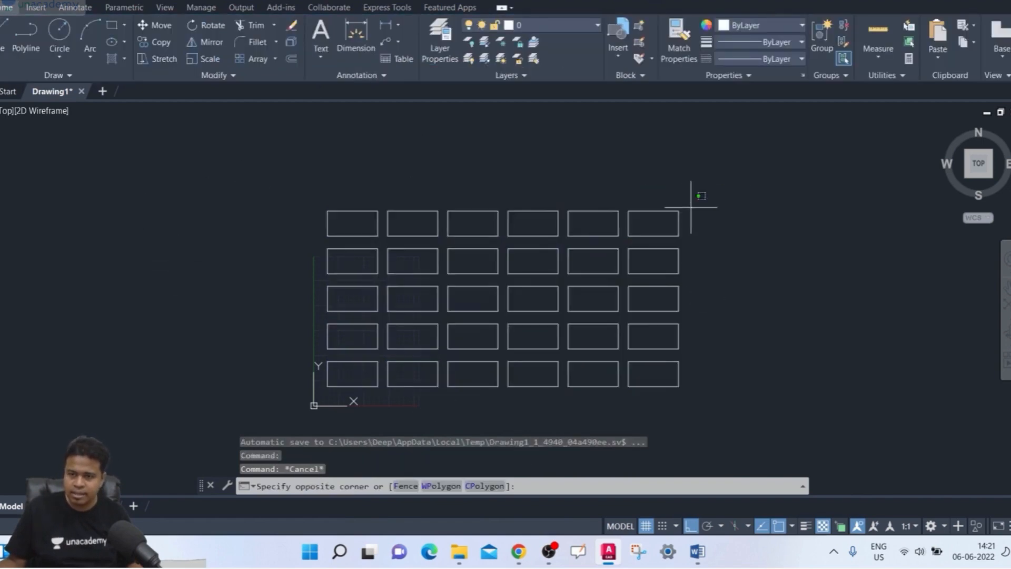
{"action": "left_click", "coordinate": [661, 225]}
{"action": "key", "text": "Escape"}
{"action": "left_click", "coordinate": [724, 179]}
{"action": "left_click", "coordinate": [654, 235]}
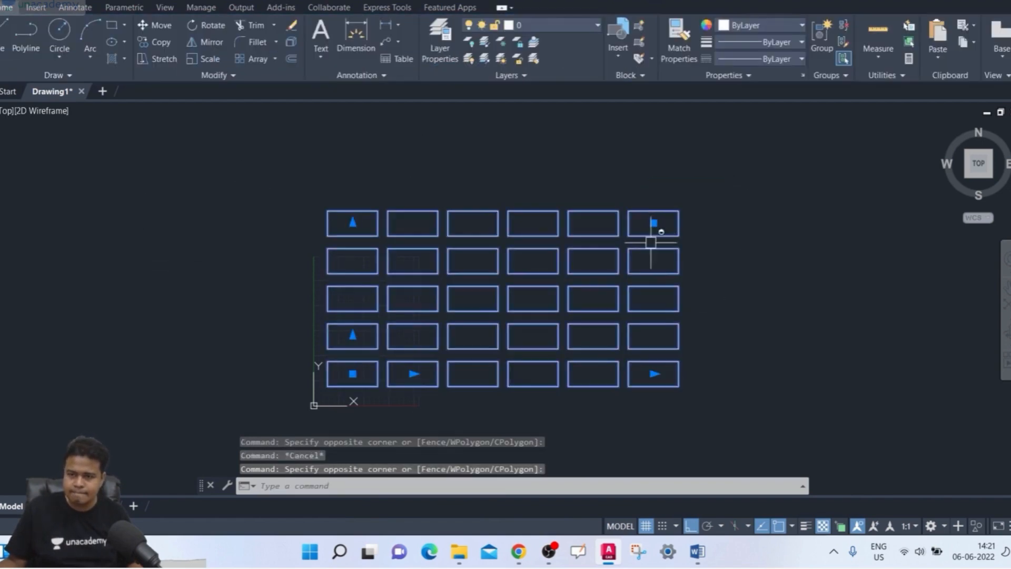
{"action": "key", "text": "Escape"}
- Pick different individual rectangles of the array one after another, clearing each selection, to check their association
{"action": "left_click", "coordinate": [683, 237]}
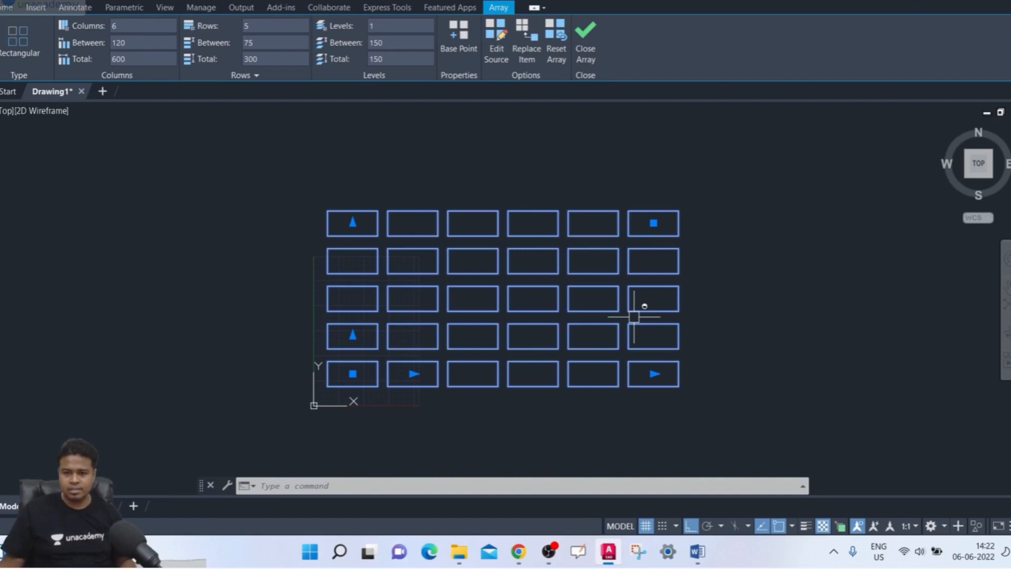
{"action": "key", "text": "Escape"}
{"action": "left_click", "coordinate": [355, 381]}
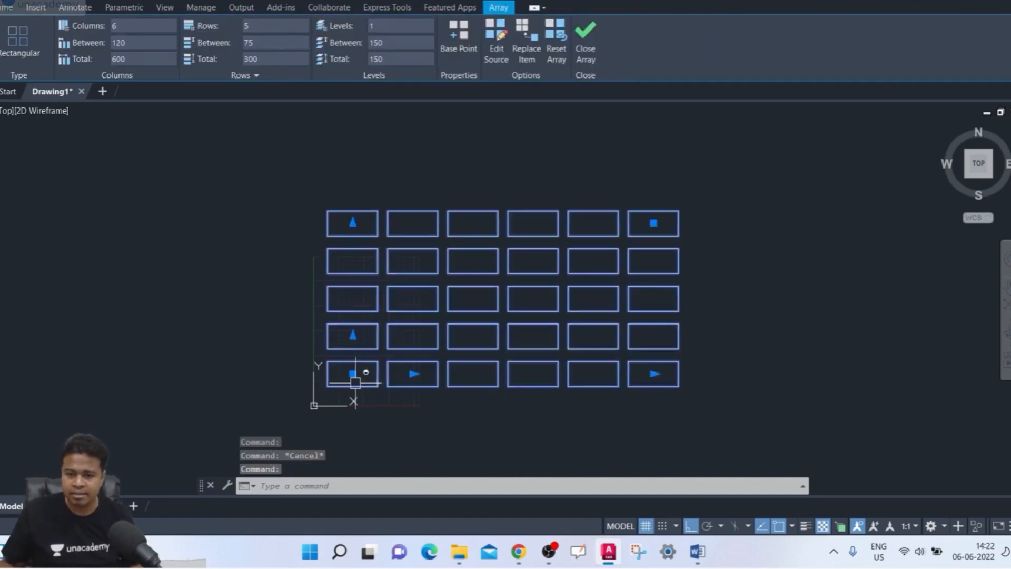
{"action": "key", "text": "Escape"}
{"action": "left_click", "coordinate": [660, 268]}
{"action": "key", "text": "Escape"}
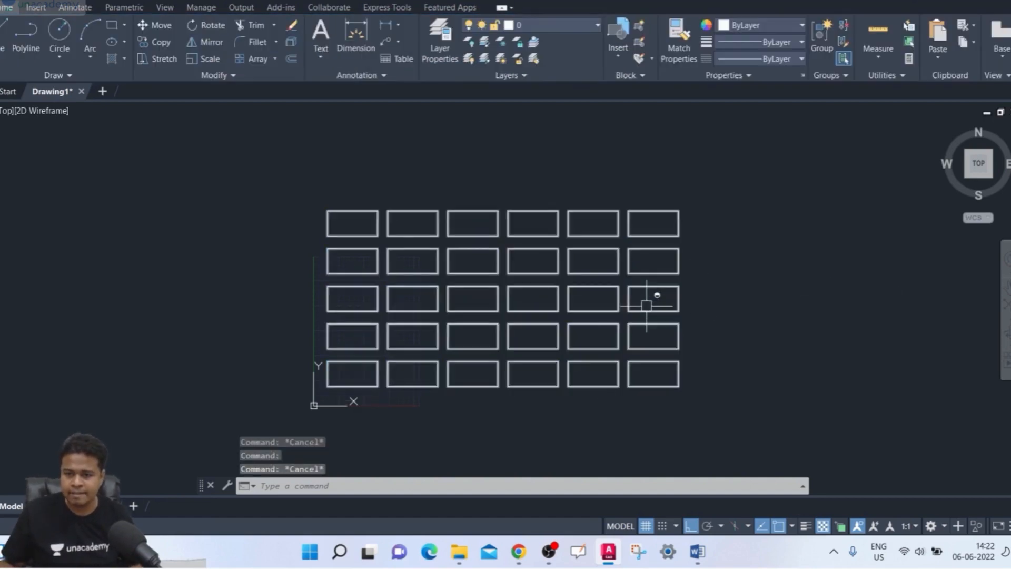
{"action": "left_click", "coordinate": [646, 306]}
{"action": "key", "text": "Escape"}
{"action": "left_click", "coordinate": [593, 388]}
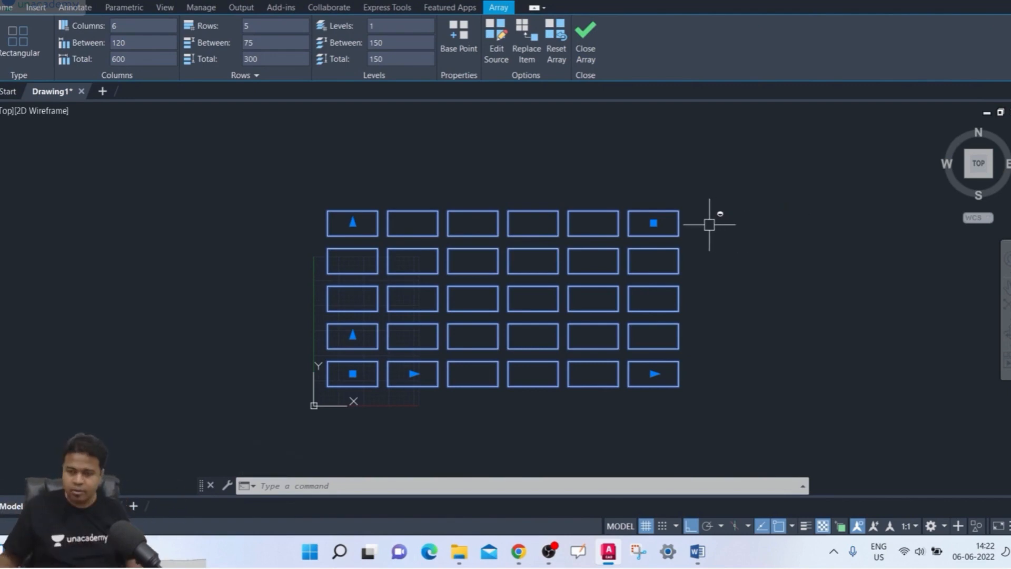
{"action": "key", "text": "Escape"}
- Select the array once more with a crossing window at its upper-right corner and clear the selection
{"action": "middle_click_drag", "start_coordinate": [694, 219], "coordinate": [666, 184]}
{"action": "left_click", "coordinate": [665, 184]}
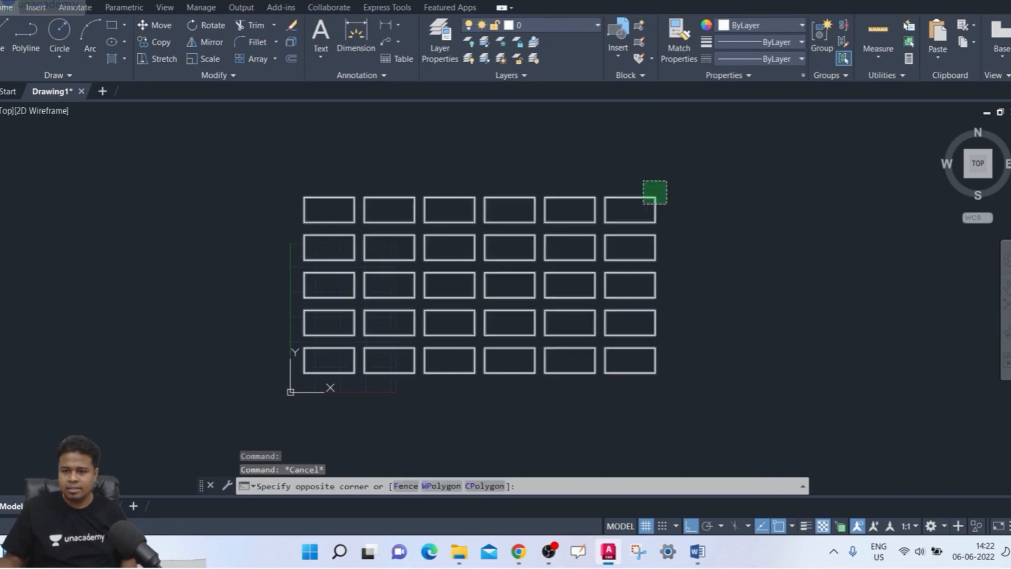
{"action": "left_click", "coordinate": [643, 208]}
{"action": "left_click", "coordinate": [707, 197]}
{"action": "key", "text": "Escape"}
{"action": "key", "text": "Escape"}
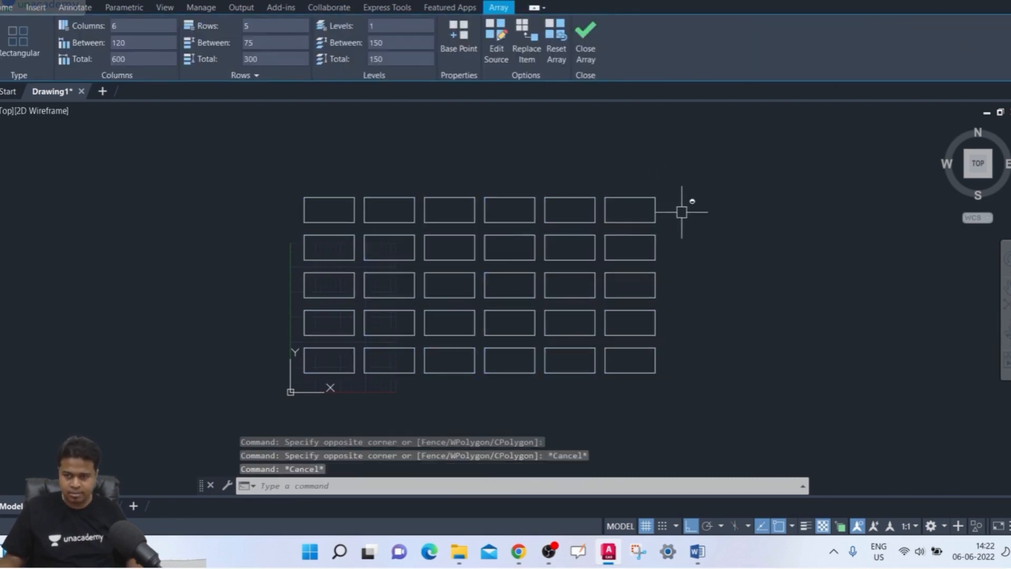
- Undo the rectangular array so that only the original rectangle is left
{"action": "key", "text": "ctrl+z"}
{"action": "key", "text": "ctrl+z"}
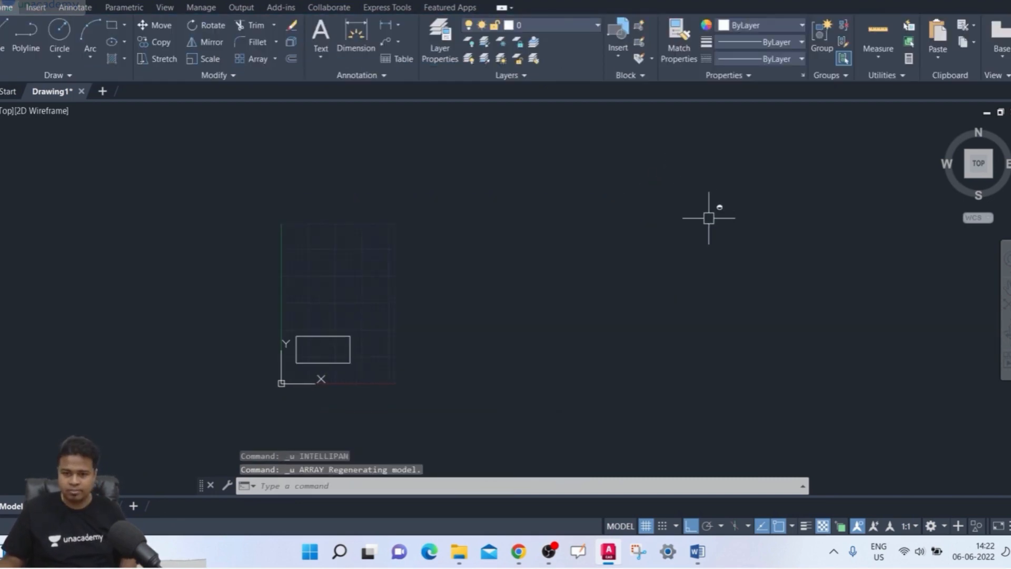
- Create a rectangular array of the rectangle with 4 columns and 3 rows and the Associative option turned off
{"action": "scroll", "coordinate": [188, 325], "scroll_direction": "up", "scroll_amount": 2}
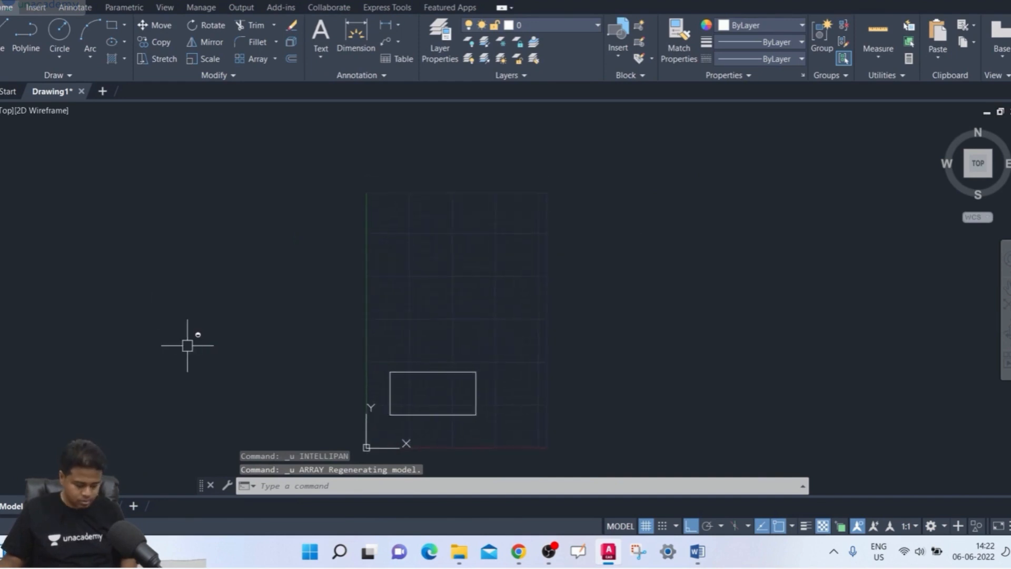
{"action": "type", "text": "ar"}
{"action": "key", "text": "Return"}
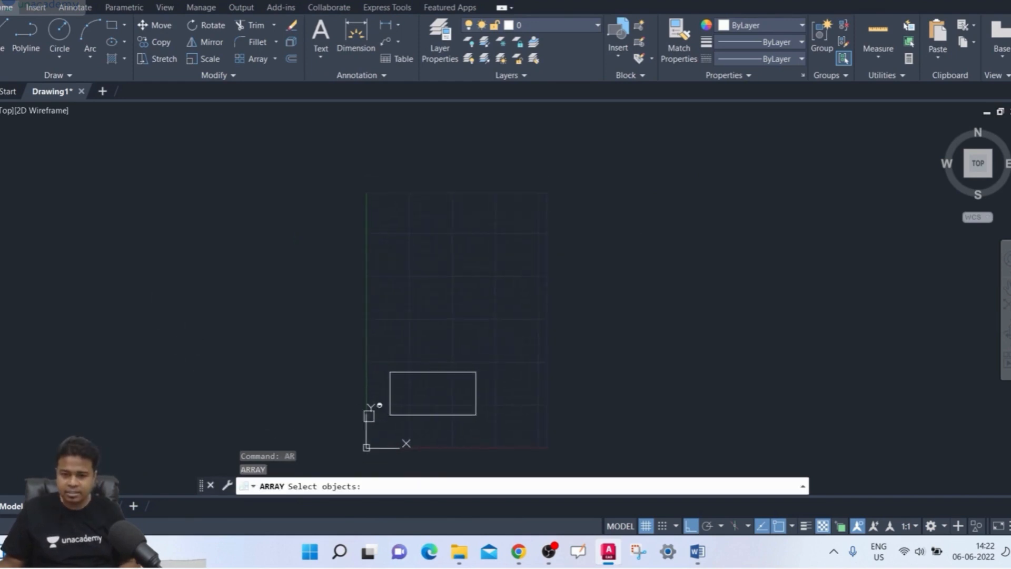
{"action": "left_click", "coordinate": [407, 414]}
{"action": "key", "text": "Return"}
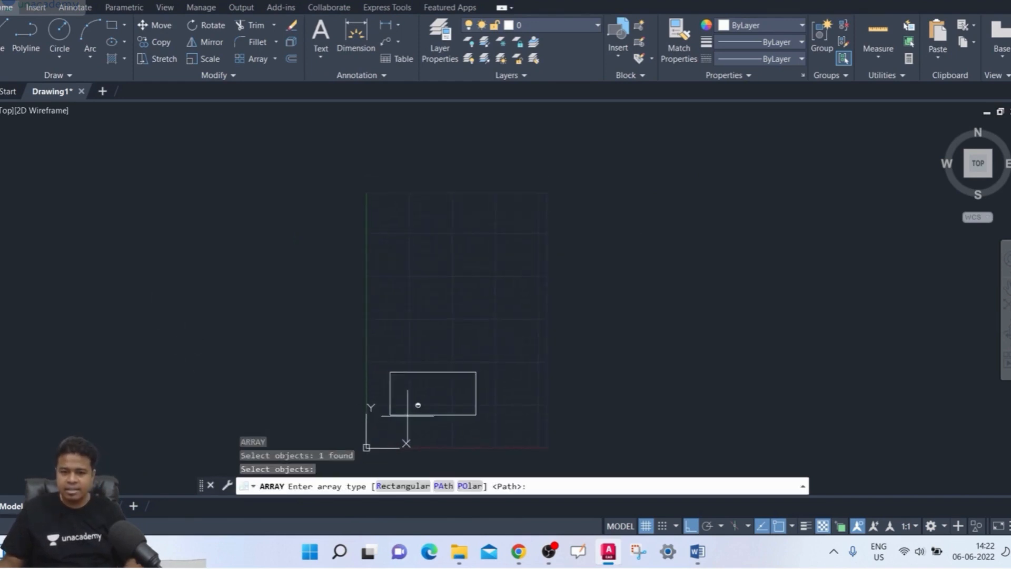
{"action": "left_click", "coordinate": [403, 486]}
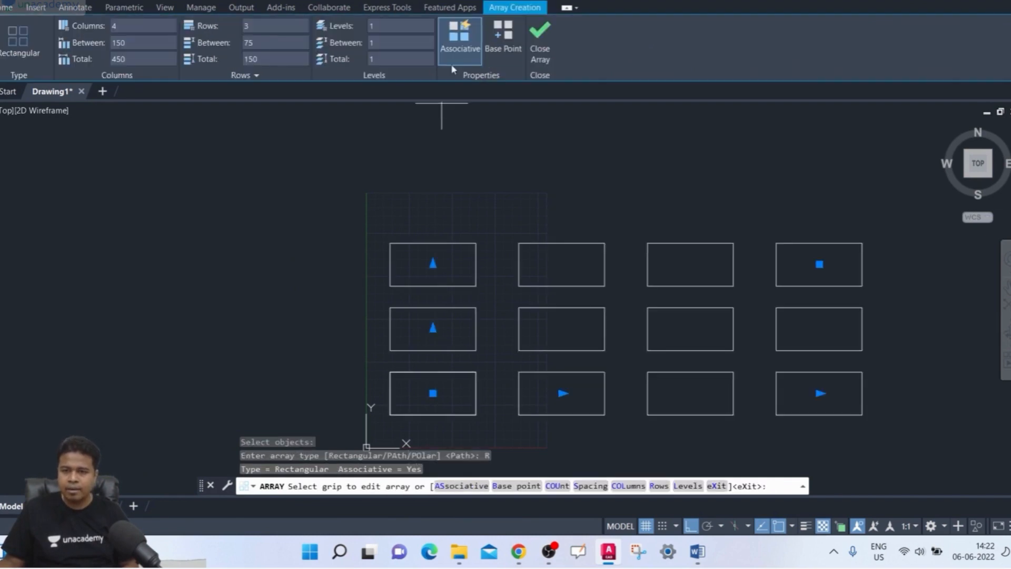
{"action": "left_click", "coordinate": [461, 53]}
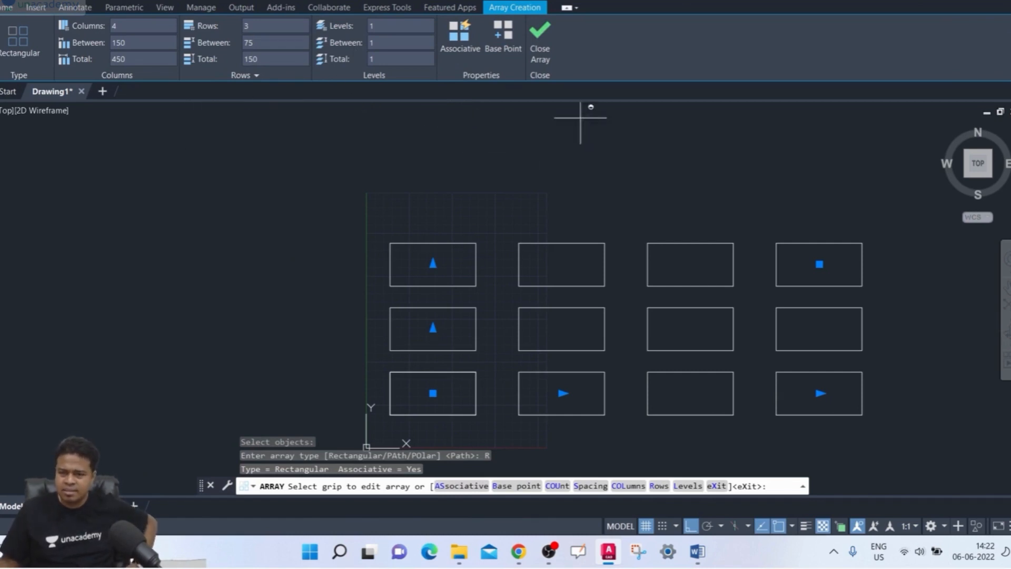
{"action": "left_click", "coordinate": [549, 65]}
{"action": "middle_click_drag", "start_coordinate": [490, 138], "coordinate": [349, 140]}
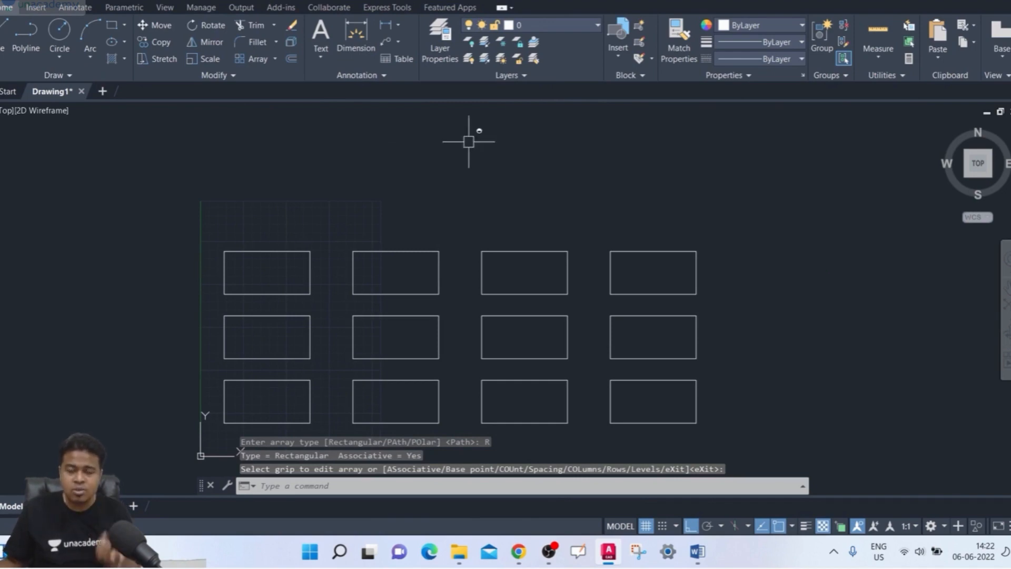
- Select the top-row rectangles one by one, then the lower ones in the fourth column, to check their independence, and clear the selection
{"action": "left_click", "coordinate": [757, 197]}
{"action": "left_click", "coordinate": [662, 285]}
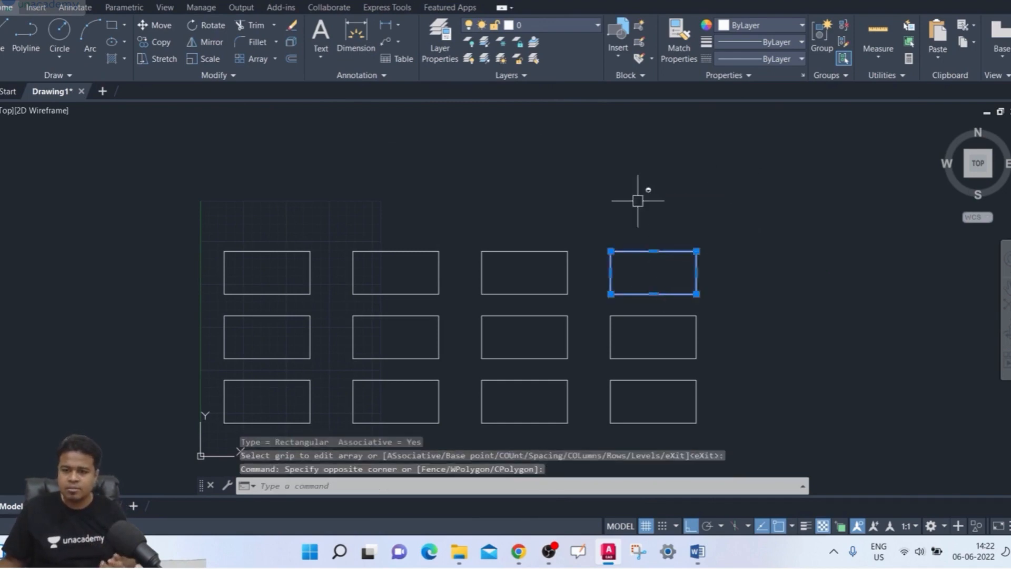
{"action": "left_click", "coordinate": [554, 209]}
{"action": "left_click", "coordinate": [481, 296]}
{"action": "left_click", "coordinate": [459, 203]}
{"action": "left_click", "coordinate": [352, 295]}
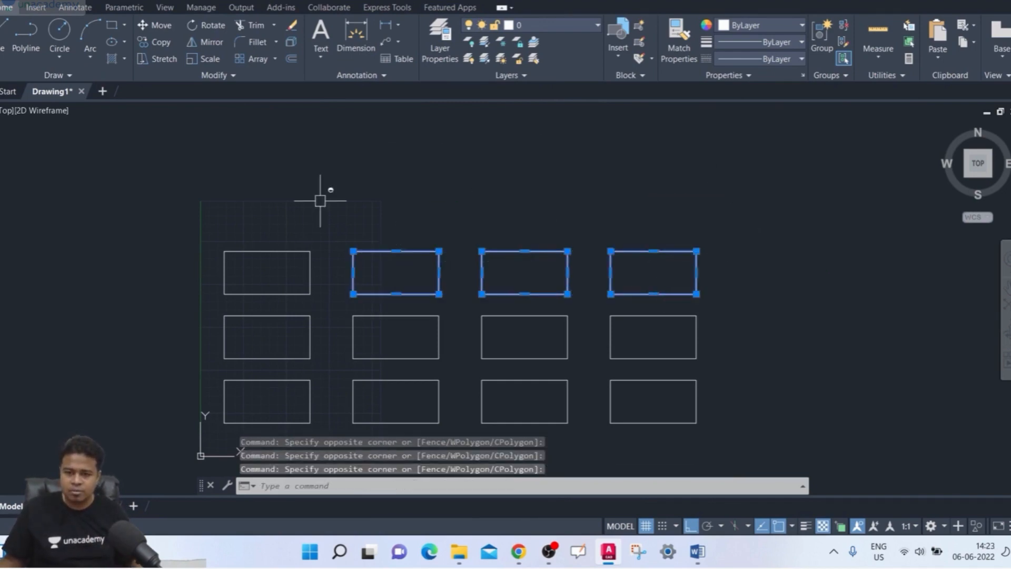
{"action": "left_click", "coordinate": [321, 201]}
{"action": "left_click", "coordinate": [266, 264]}
{"action": "left_click", "coordinate": [635, 348]}
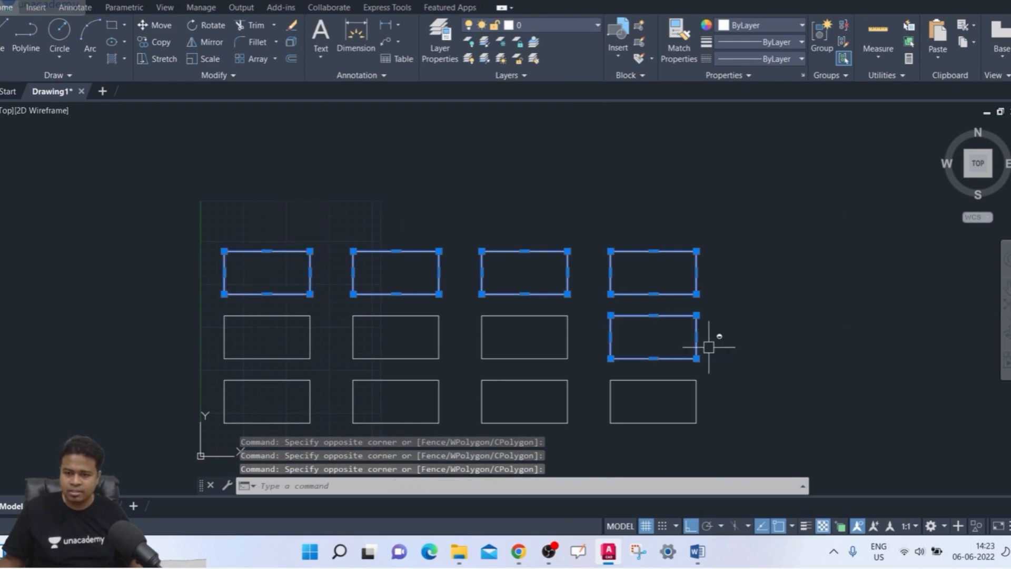
{"action": "left_click", "coordinate": [763, 371]}
{"action": "left_click", "coordinate": [670, 403]}
{"action": "key", "text": "Escape"}
- Select only the upper-right rectangle, then all rectangles with one crossing window, clearing each selection
{"action": "left_click", "coordinate": [744, 264]}
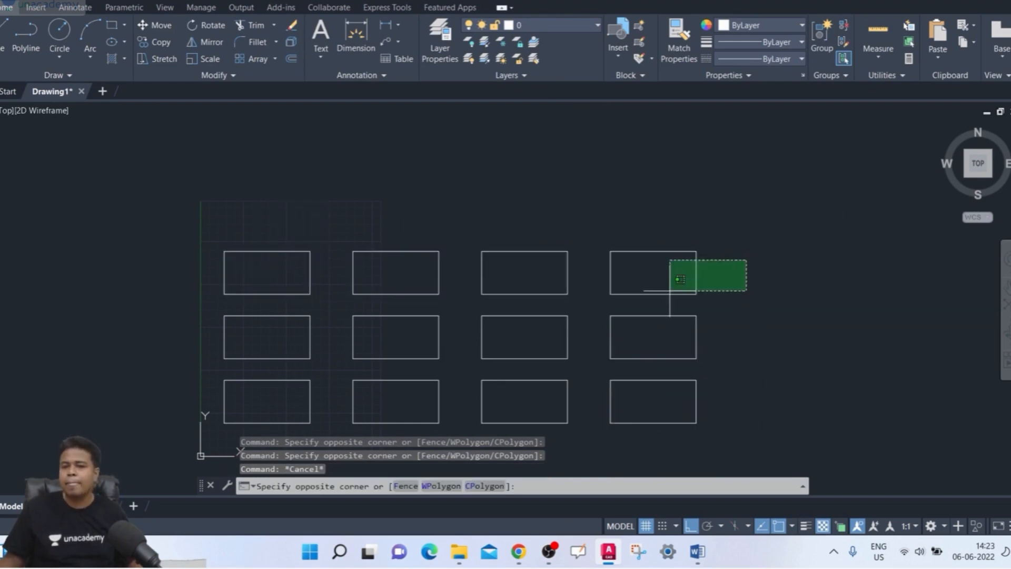
{"action": "left_click", "coordinate": [670, 295]}
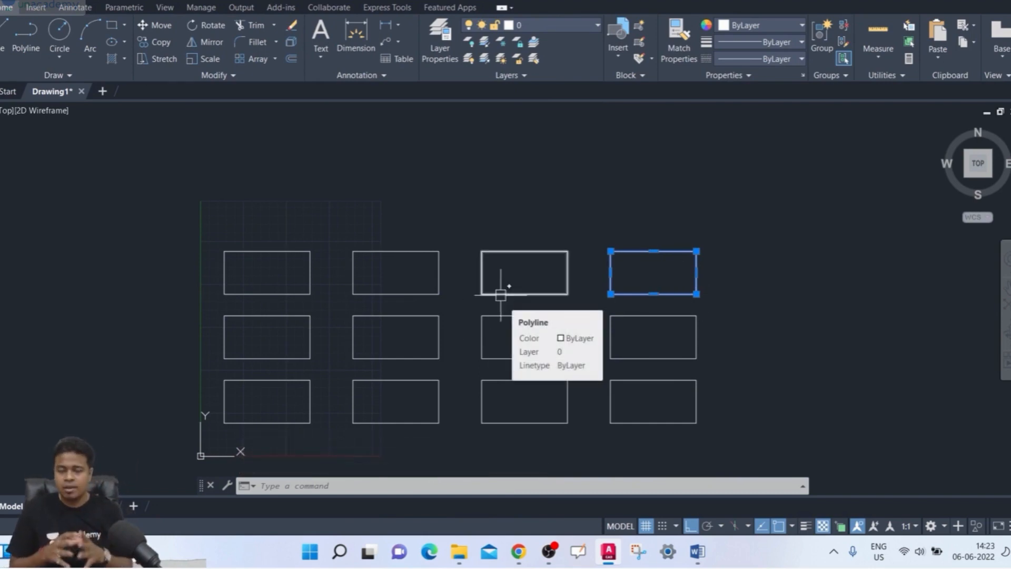
{"action": "key", "text": "Escape"}
{"action": "left_click", "coordinate": [764, 221]}
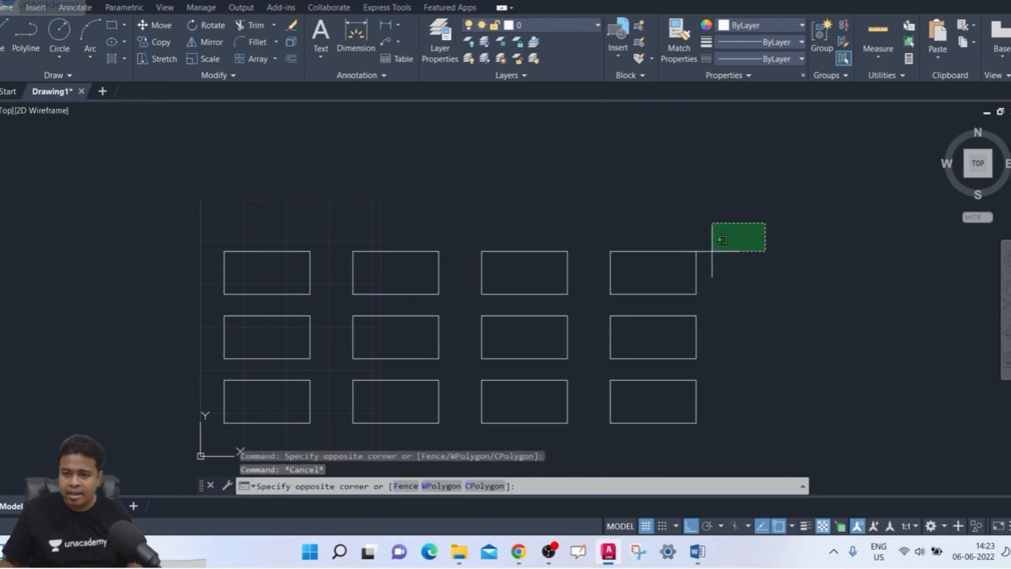
{"action": "left_click", "coordinate": [270, 393]}
{"action": "key", "text": "Escape"}
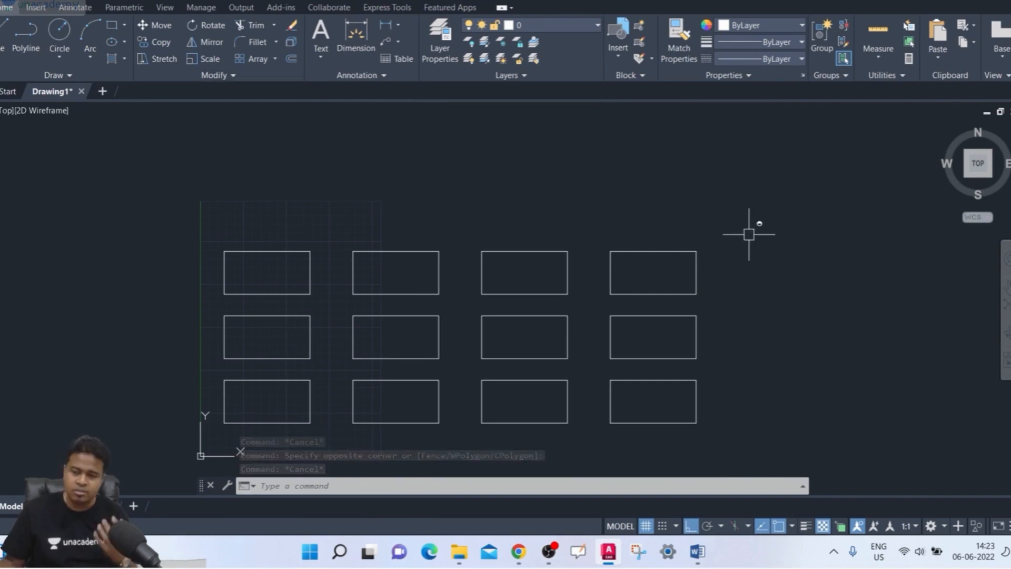
- Undo the non-associative array so that only the original rectangle is left
{"action": "key", "text": "ctrl+z"}
{"action": "key", "text": "ctrl+z"}
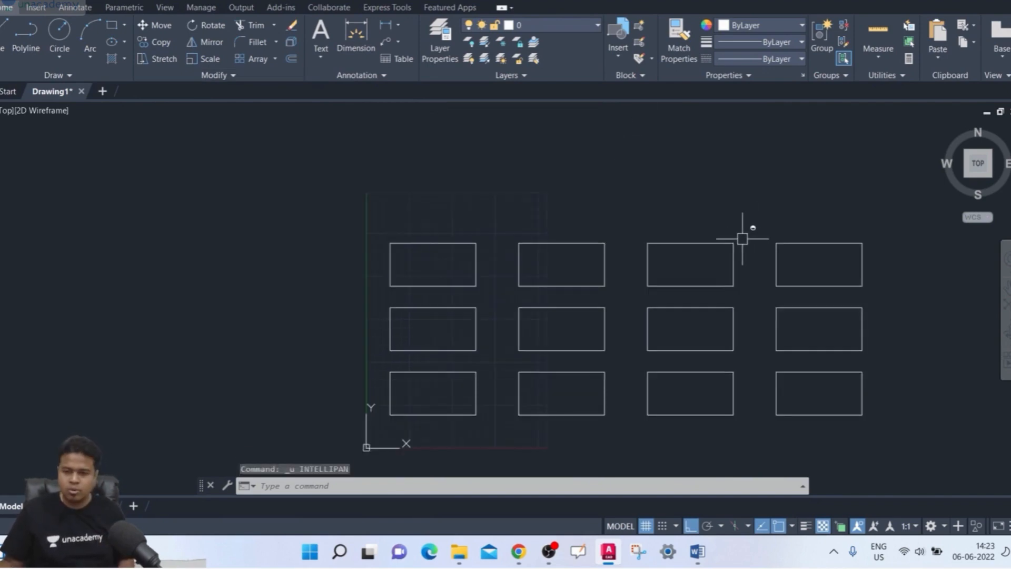
{"action": "key", "text": "ctrl+z"}
- Create an associative rectangular array of the rectangle with 4 columns and 3 rows, and select it once to check that it acts as one object
{"action": "type", "text": "ar"}
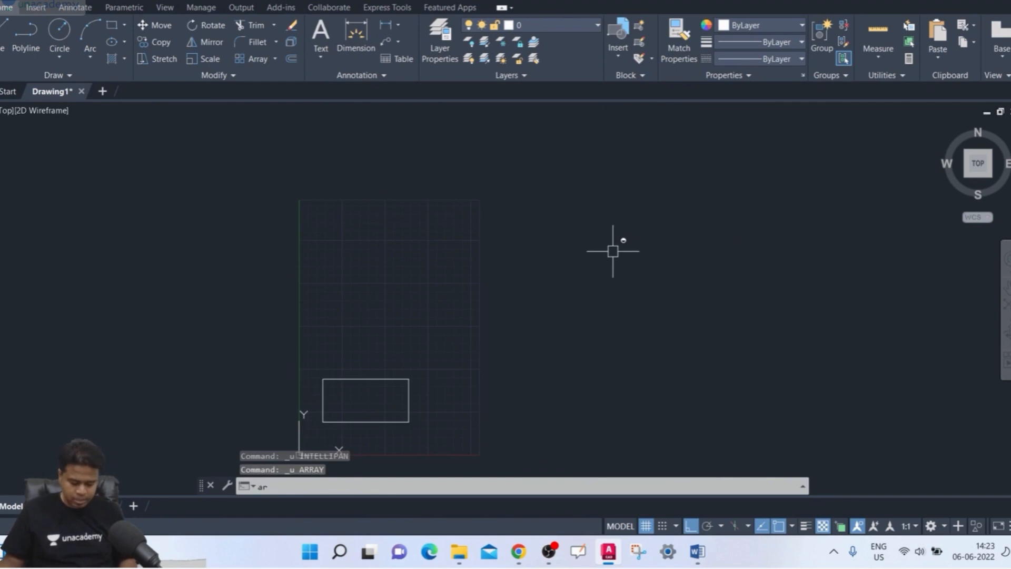
{"action": "key", "text": "Return"}
{"action": "left_click", "coordinate": [407, 379]}
{"action": "key", "text": "Return"}
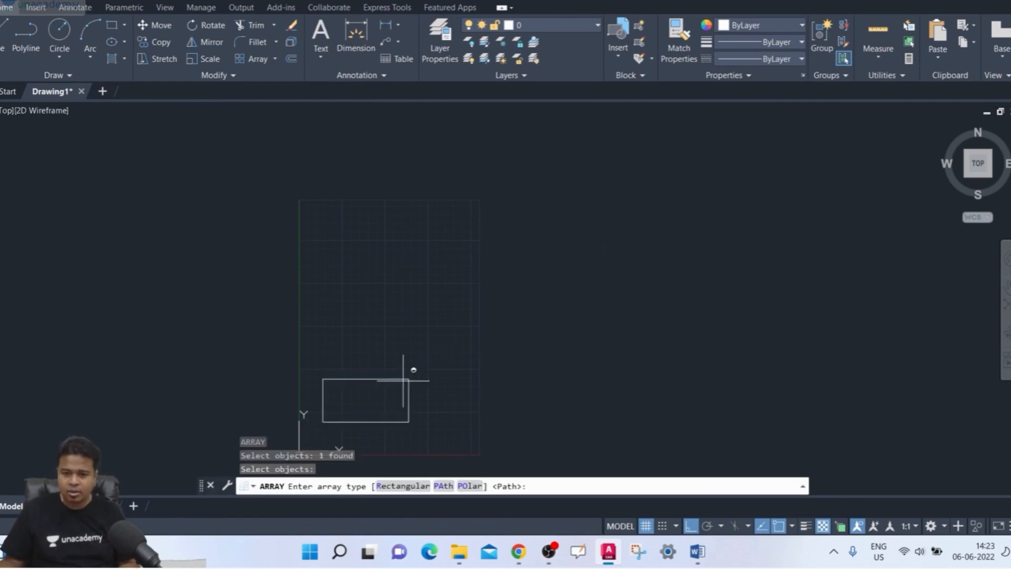
{"action": "left_click", "coordinate": [407, 486]}
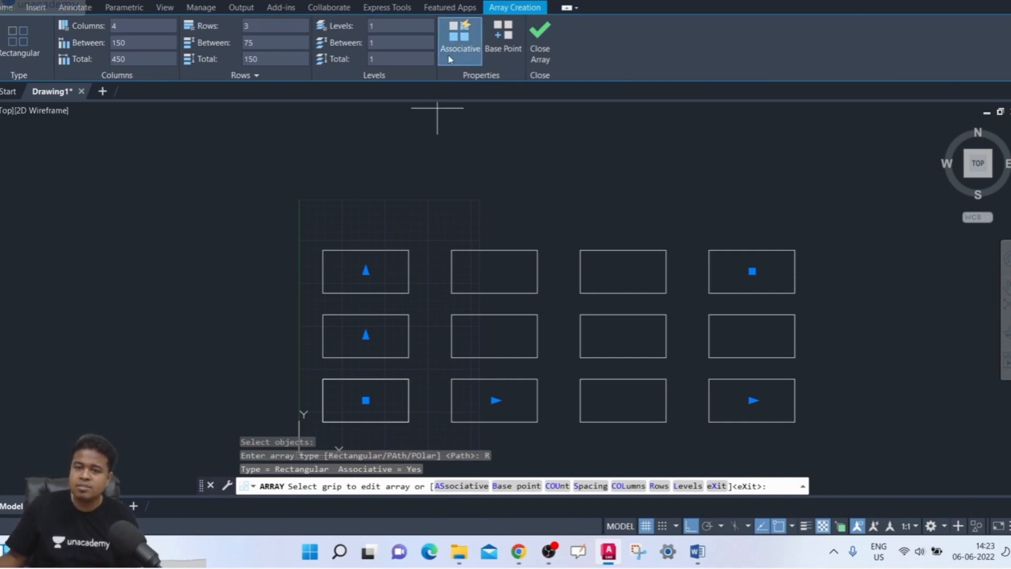
{"action": "left_click", "coordinate": [533, 59]}
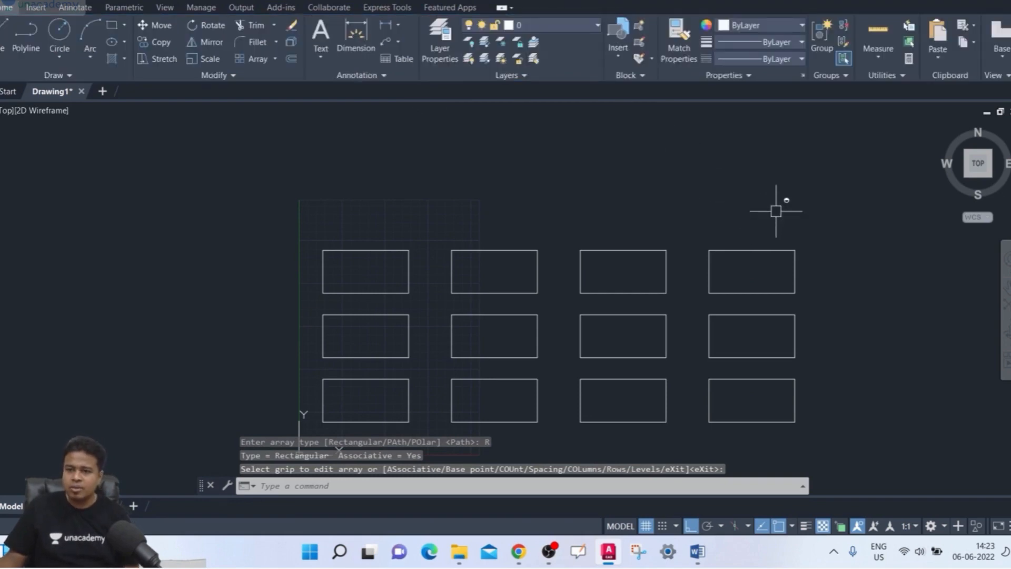
{"action": "left_click", "coordinate": [765, 249]}
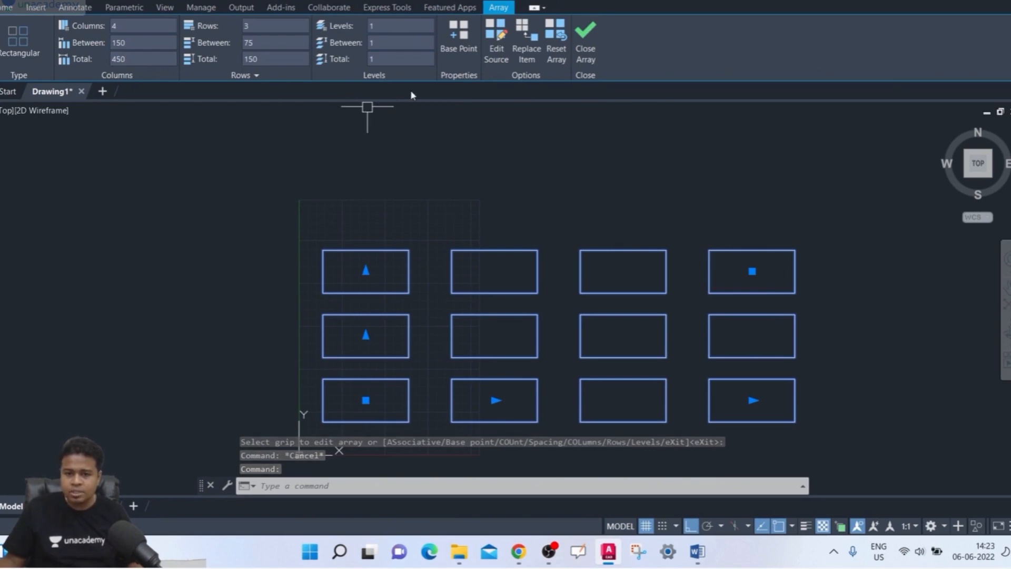
{"action": "key", "text": "Escape"}
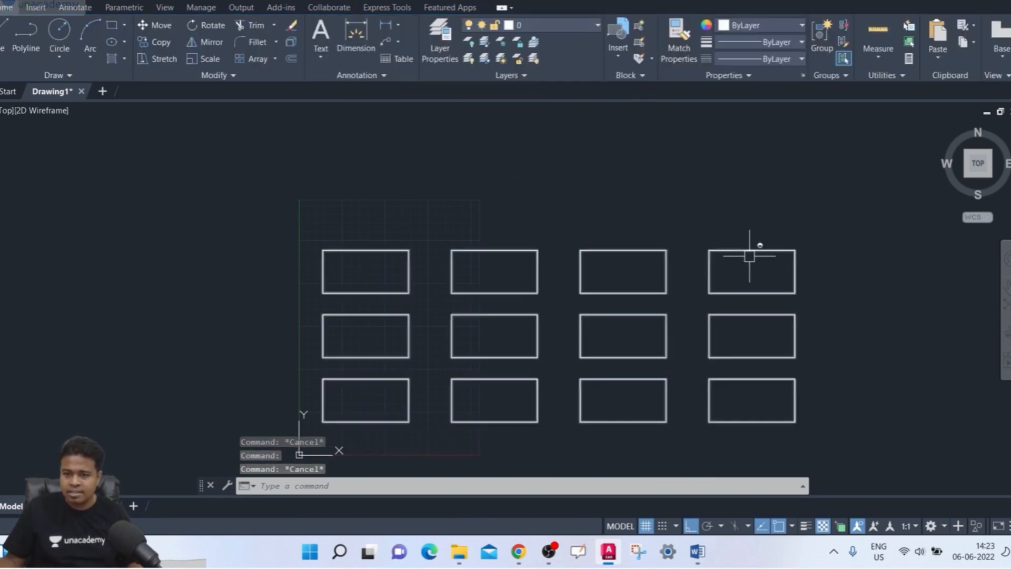
- Select the associative array and set its columns to 6 and its rows to 4
{"action": "left_click", "coordinate": [749, 252]}
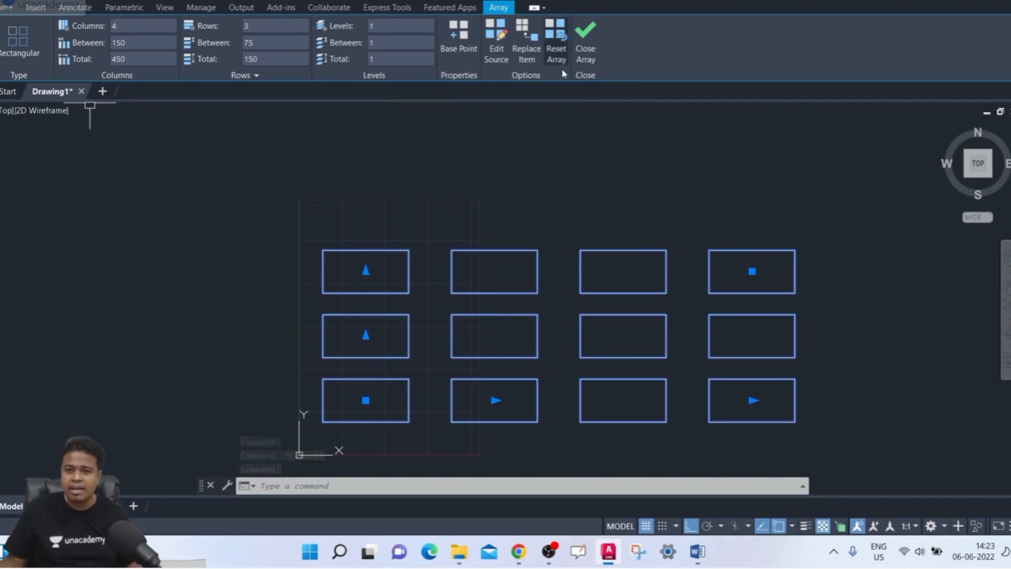
{"action": "middle_click_drag", "start_coordinate": [456, 190], "coordinate": [376, 151]}
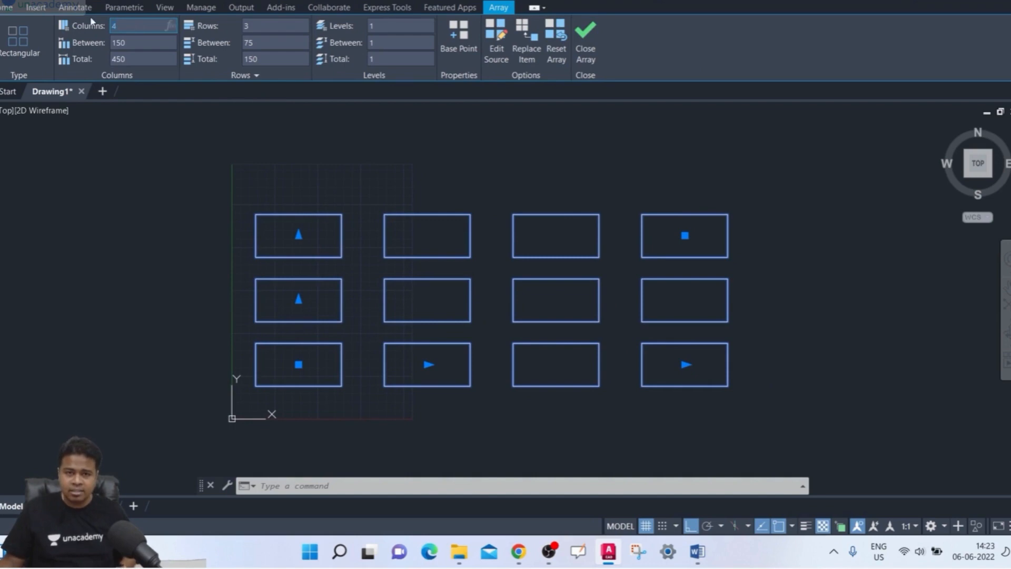
{"action": "key", "text": "Return"}
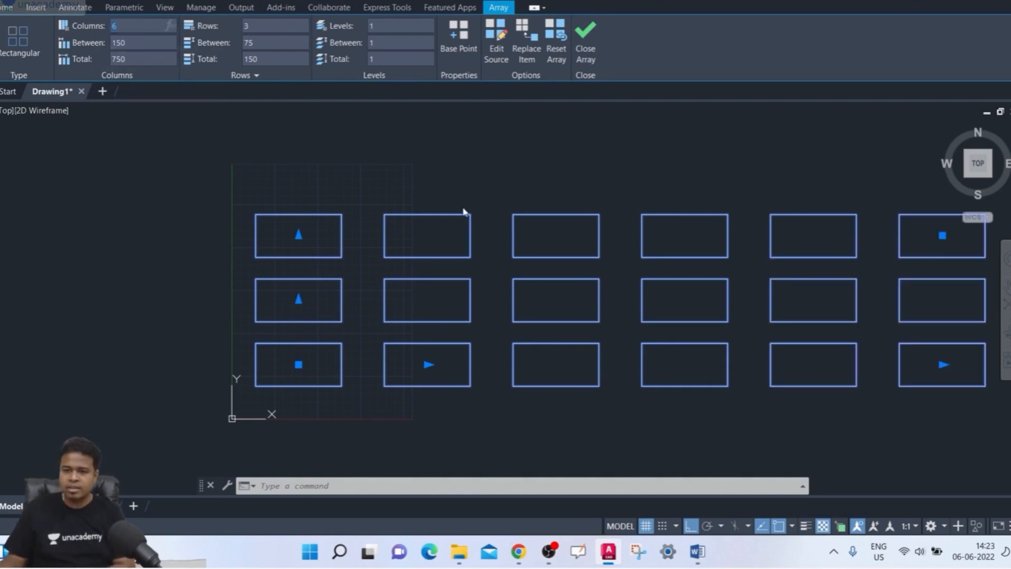
{"action": "middle_click_drag", "start_coordinate": [463, 209], "coordinate": [364, 241]}
{"action": "left_click", "coordinate": [260, 28]}
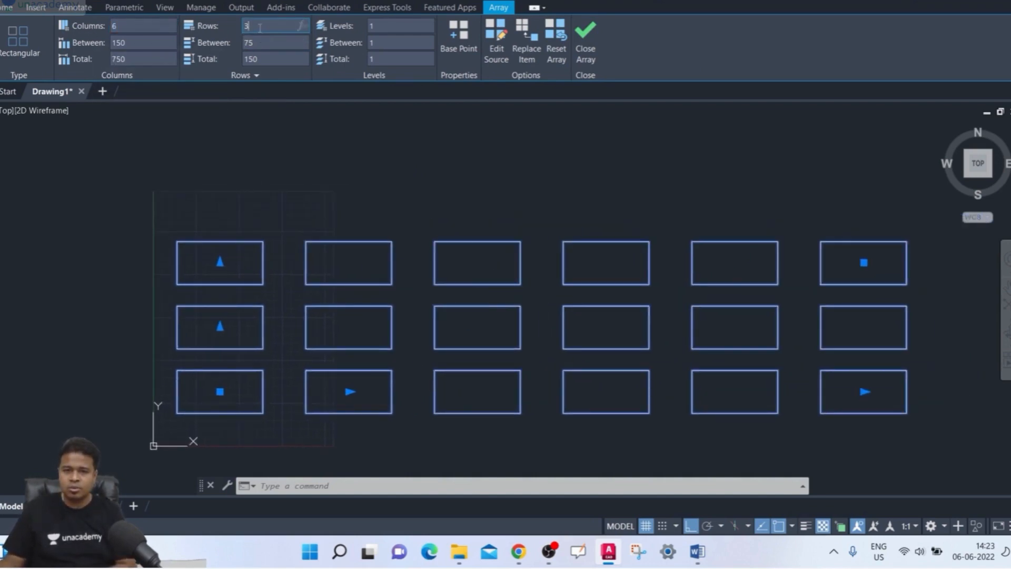
{"action": "type", "text": "4"}
{"action": "key", "text": "Return"}
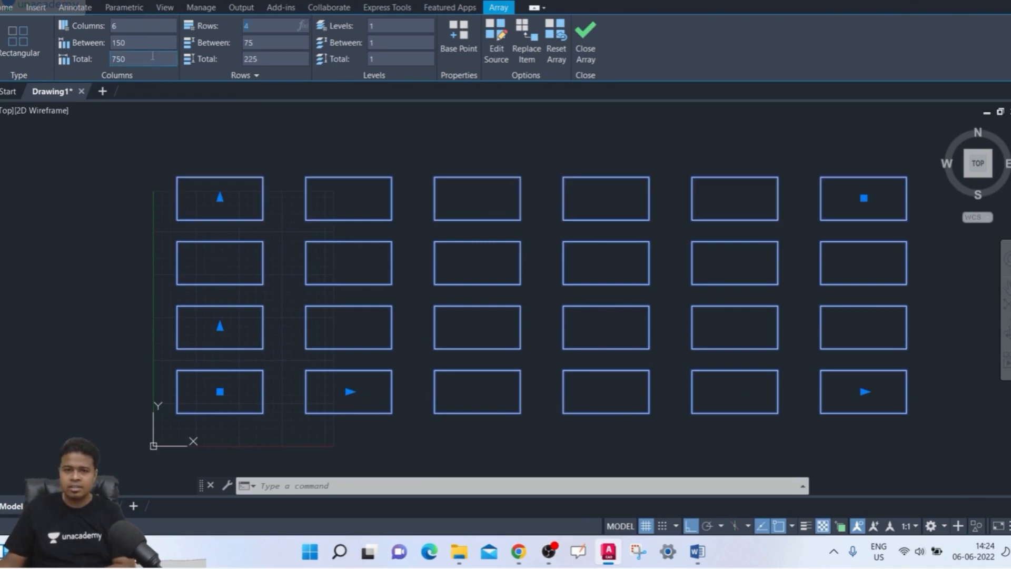
{"action": "scroll", "coordinate": [391, 197], "scroll_direction": "down", "scroll_amount": 2}
{"action": "middle_click_drag", "start_coordinate": [392, 197], "coordinate": [336, 206]}
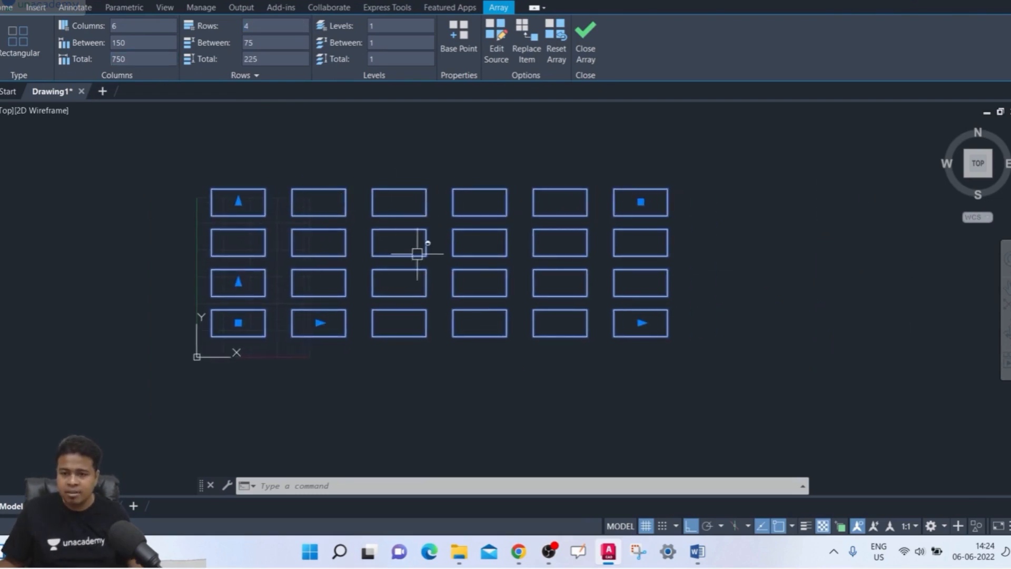
- Extend the array to 8 columns and 6 rows with its column-count and row-count grips
{"action": "mouse_move", "coordinate": [641, 327]}
{"action": "left_click", "coordinate": [696, 346]}
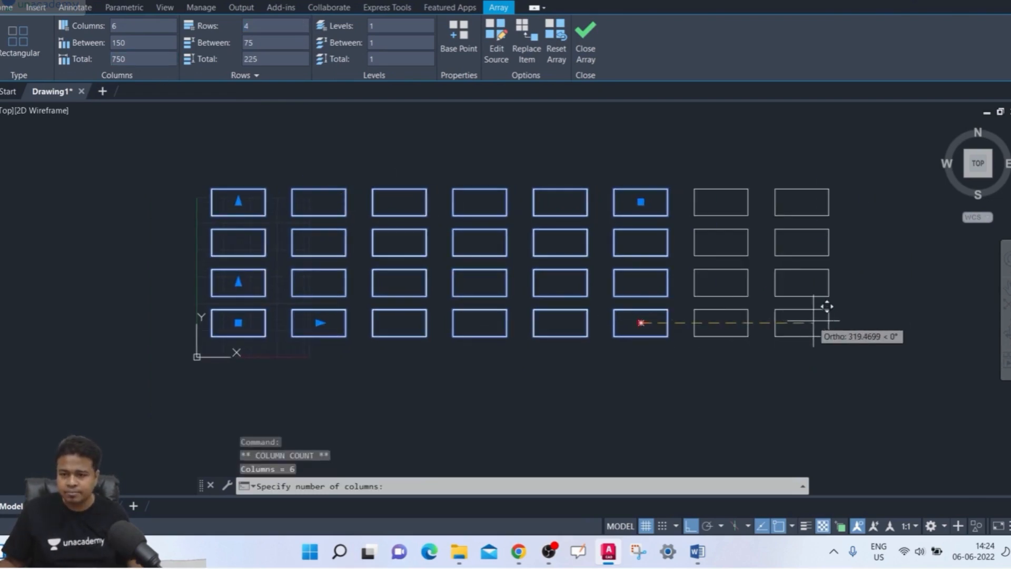
{"action": "left_click", "coordinate": [824, 307]}
{"action": "middle_click_drag", "start_coordinate": [321, 292], "coordinate": [315, 333]}
{"action": "left_click", "coordinate": [233, 243]}
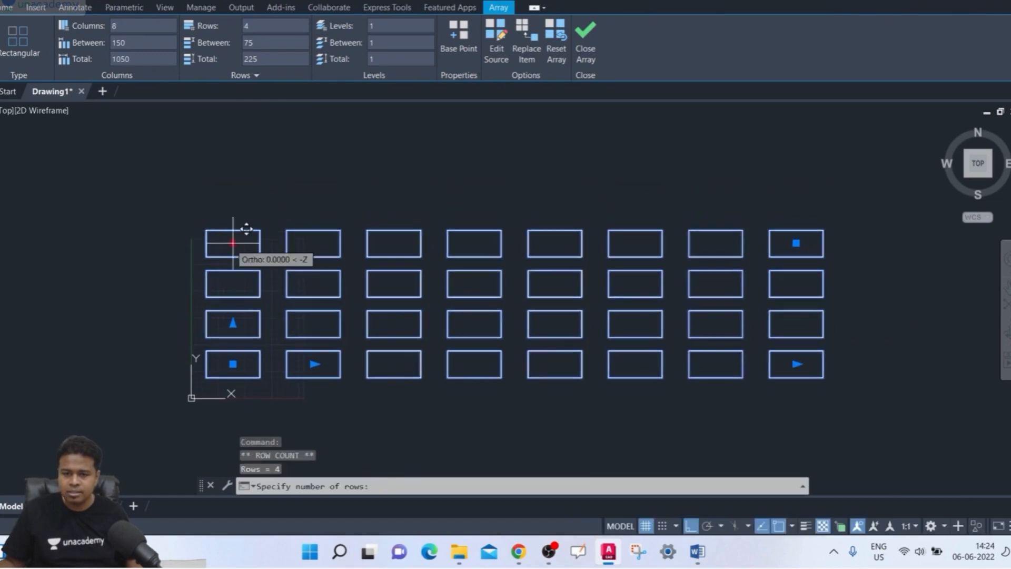
{"action": "left_click", "coordinate": [231, 140]}
{"action": "middle_click_drag", "start_coordinate": [321, 309], "coordinate": [323, 299]}
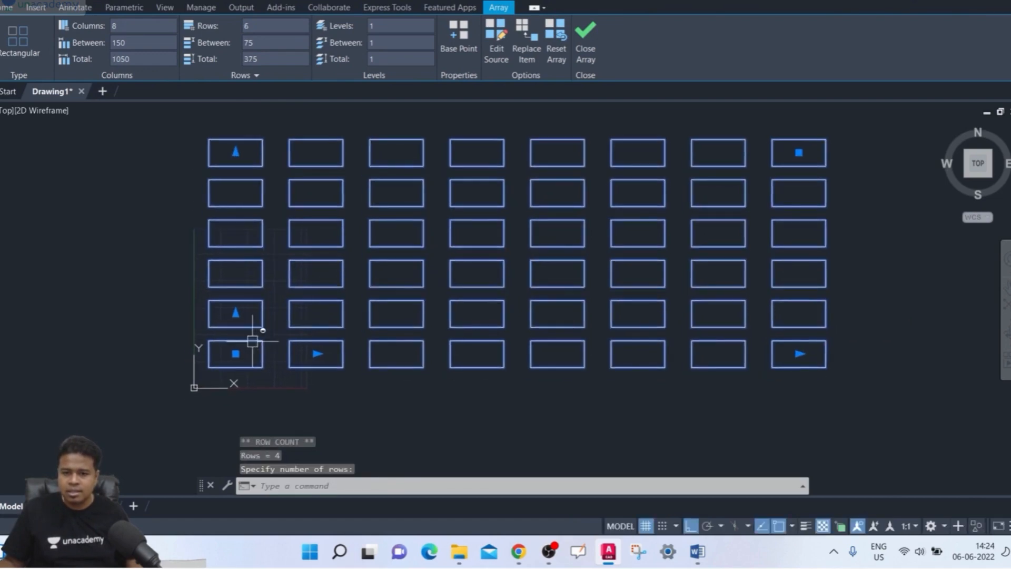
- Move the whole array by its base grip with Ortho on
{"action": "left_click", "coordinate": [235, 356]}
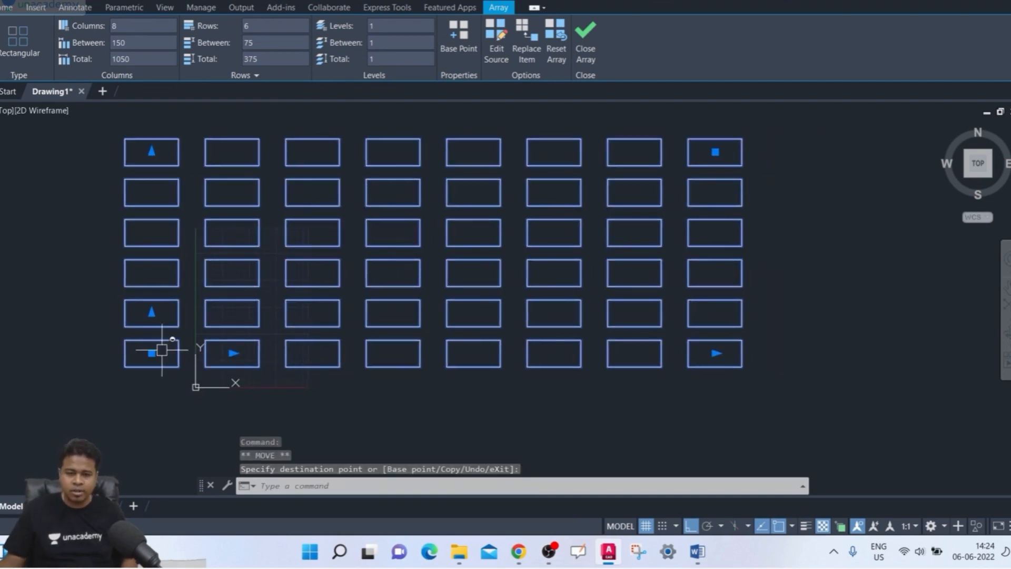
{"action": "left_click", "coordinate": [152, 353]}
{"action": "left_click", "coordinate": [152, 353]}
{"action": "left_click", "coordinate": [295, 363]}
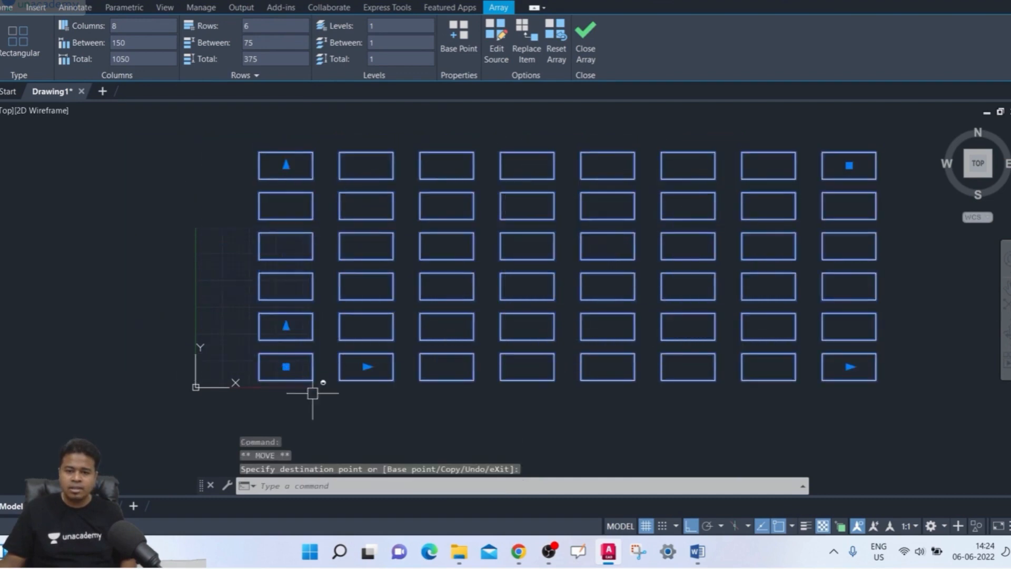
- Turn Ortho off and move the whole array freely by its base grip, first down to the left, then up to the right
{"action": "key", "text": "F8"}
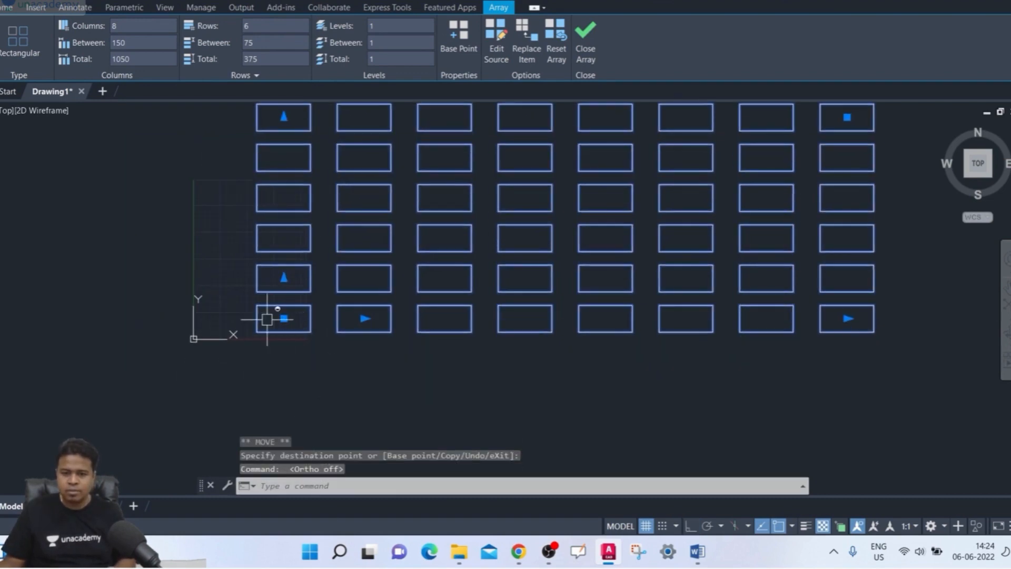
{"action": "left_click", "coordinate": [284, 319]}
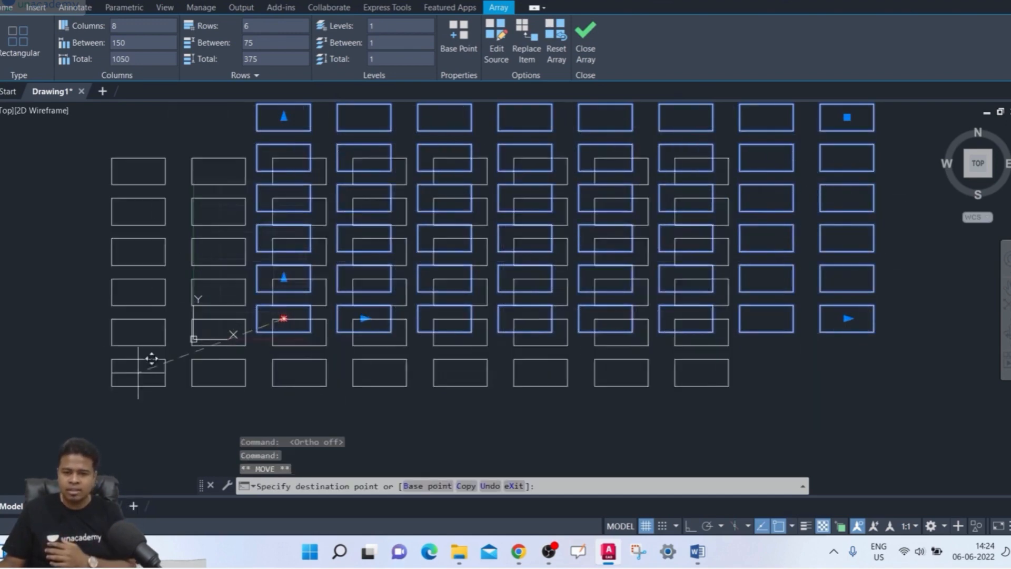
{"action": "left_click", "coordinate": [180, 366]}
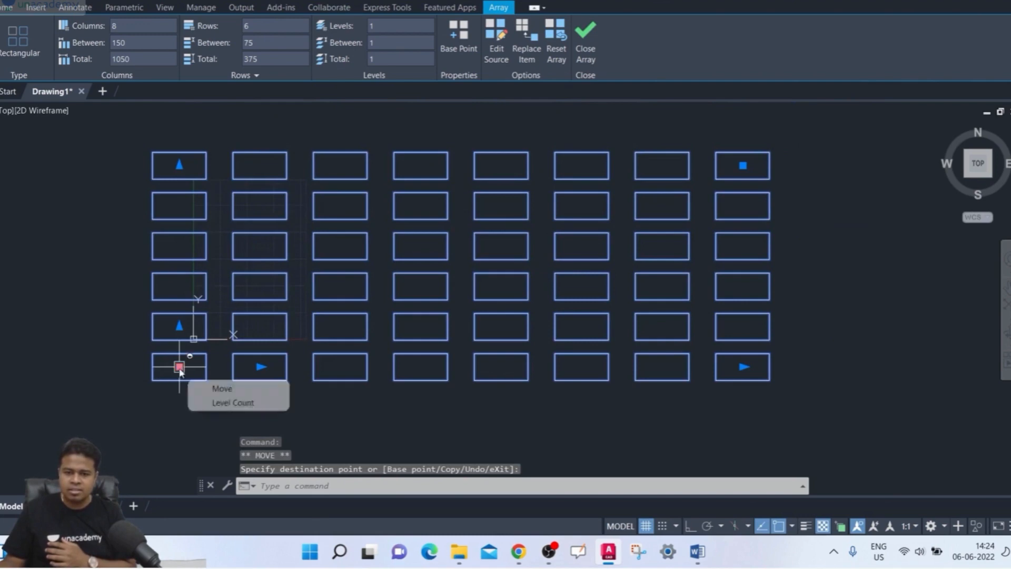
{"action": "left_click", "coordinate": [179, 367]}
{"action": "left_click", "coordinate": [260, 299]}
{"action": "scroll", "coordinate": [379, 402], "scroll_direction": "down", "scroll_amount": 3}
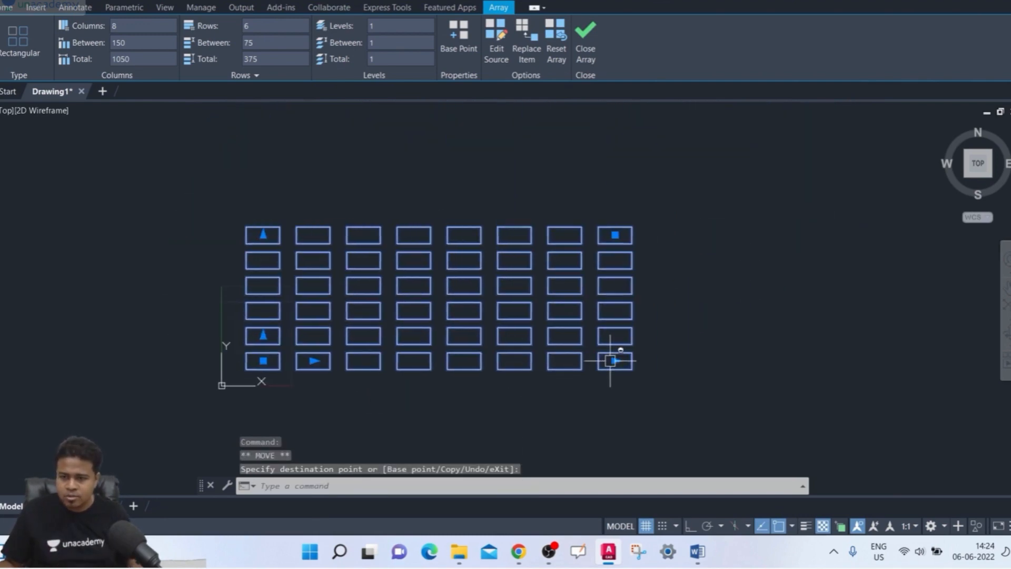
- Extend the array to 12 columns and 9 rows with its column-count and row-count grips
{"action": "left_click", "coordinate": [615, 361]}
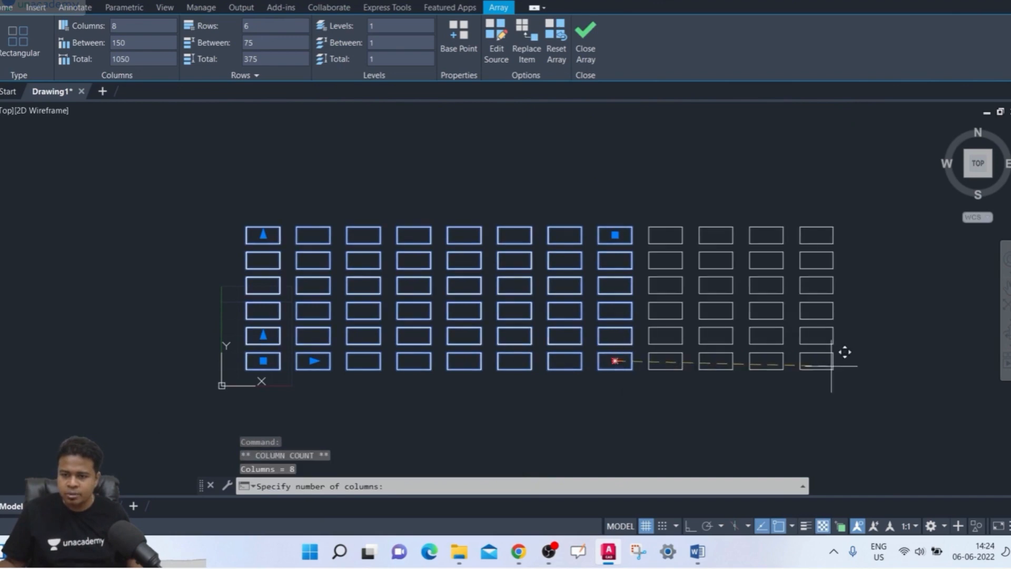
{"action": "left_click", "coordinate": [841, 372]}
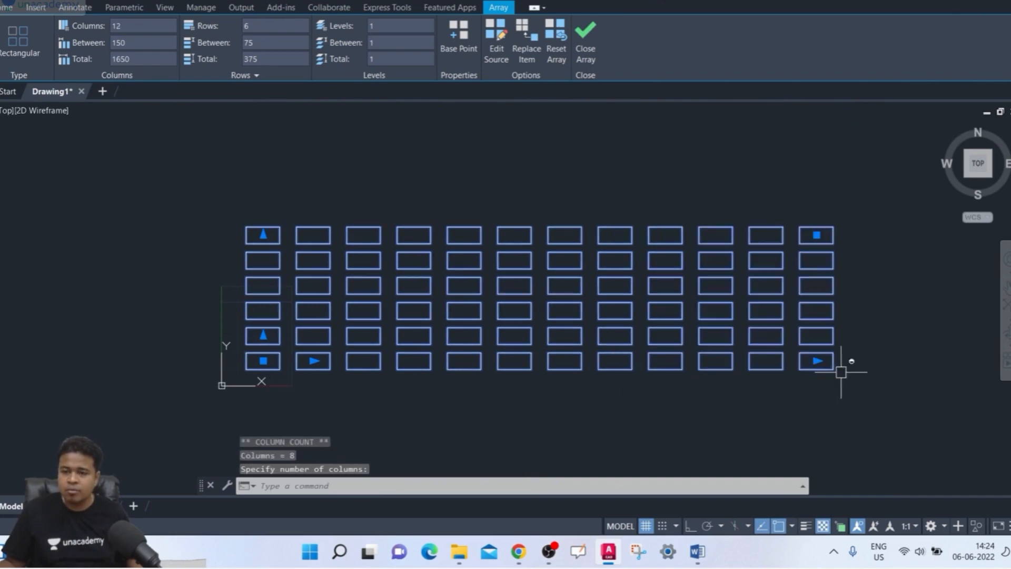
{"action": "left_click", "coordinate": [264, 235]}
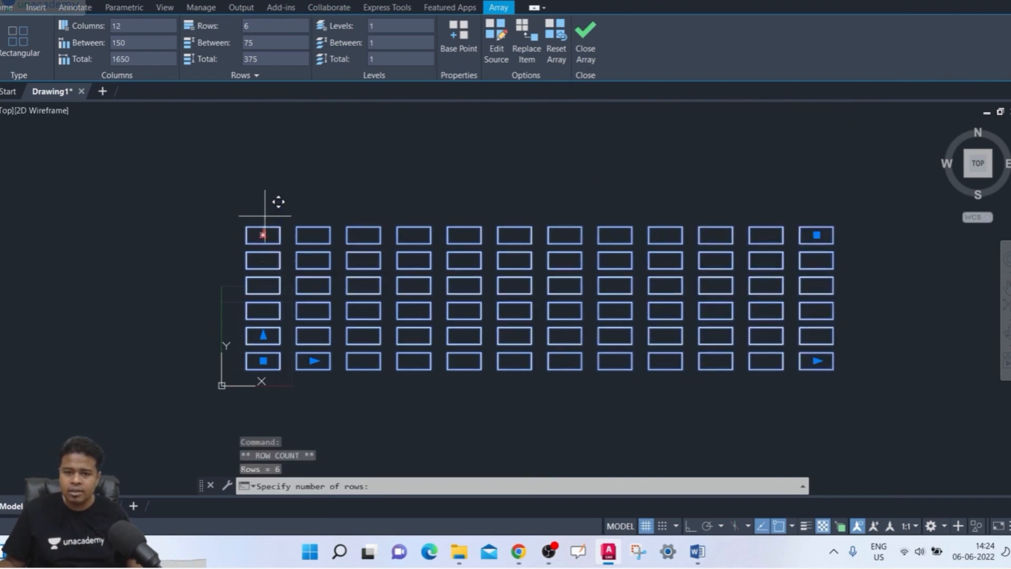
{"action": "left_click", "coordinate": [263, 157]}
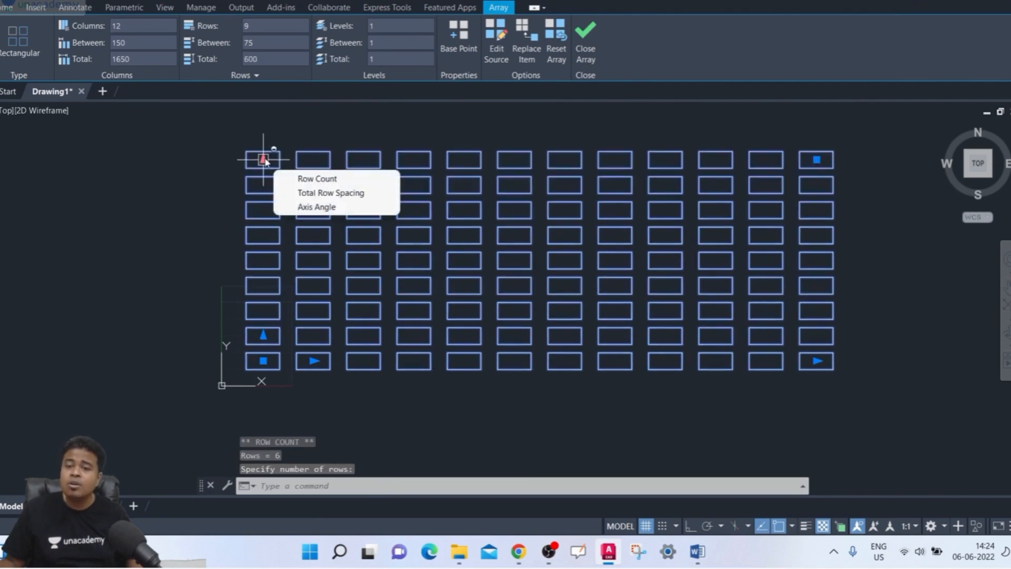
- Set the array's row spacing to 100 with the row-spacing grip, and try out the column-spacing grip
{"action": "left_click", "coordinate": [313, 360]}
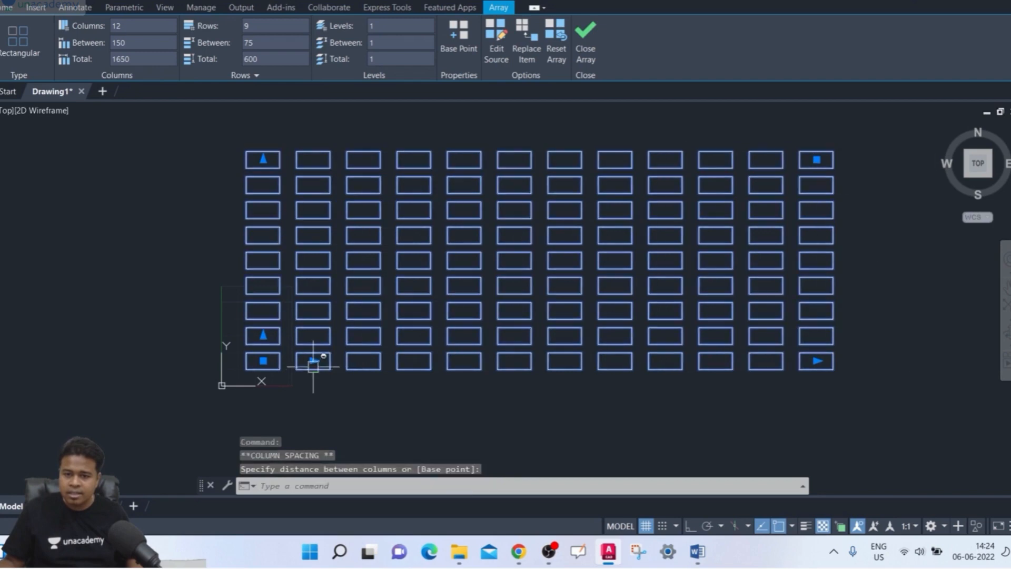
{"action": "key", "text": "Escape"}
{"action": "left_click", "coordinate": [266, 335]}
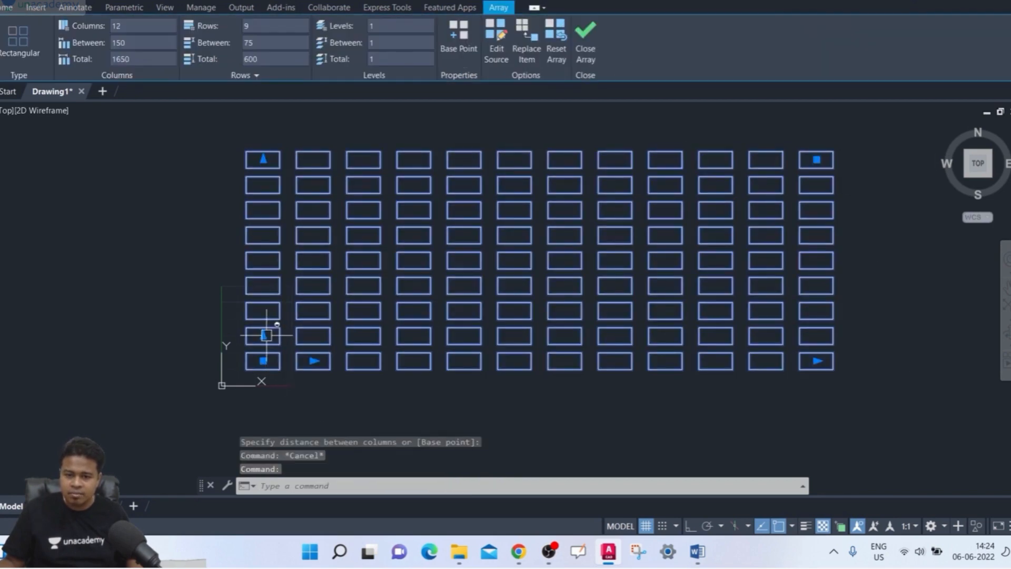
{"action": "left_click", "coordinate": [264, 335]}
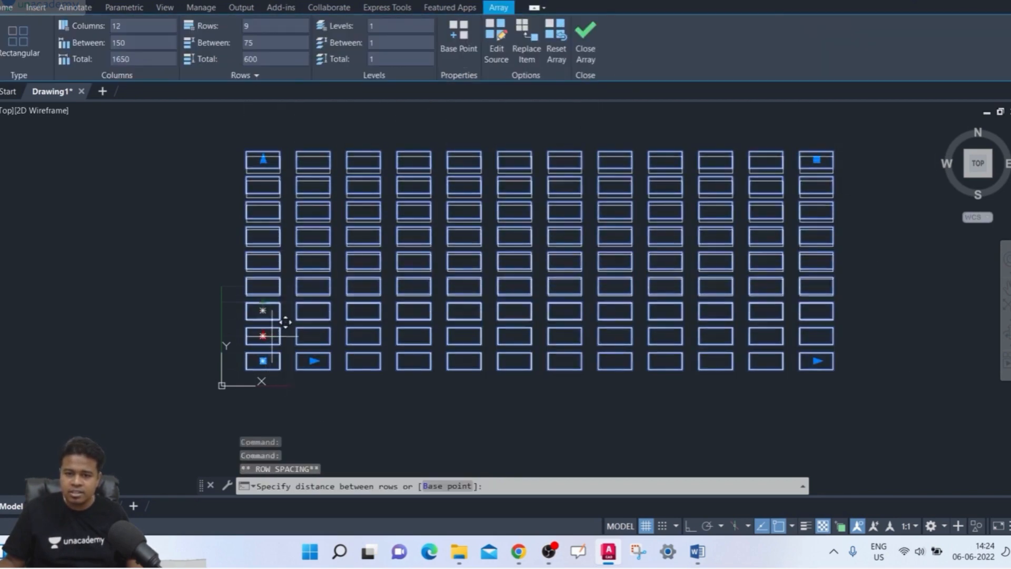
{"action": "left_click", "coordinate": [271, 327]}
{"action": "middle_click_drag", "start_coordinate": [349, 361], "coordinate": [319, 380]}
{"action": "left_click", "coordinate": [284, 378]}
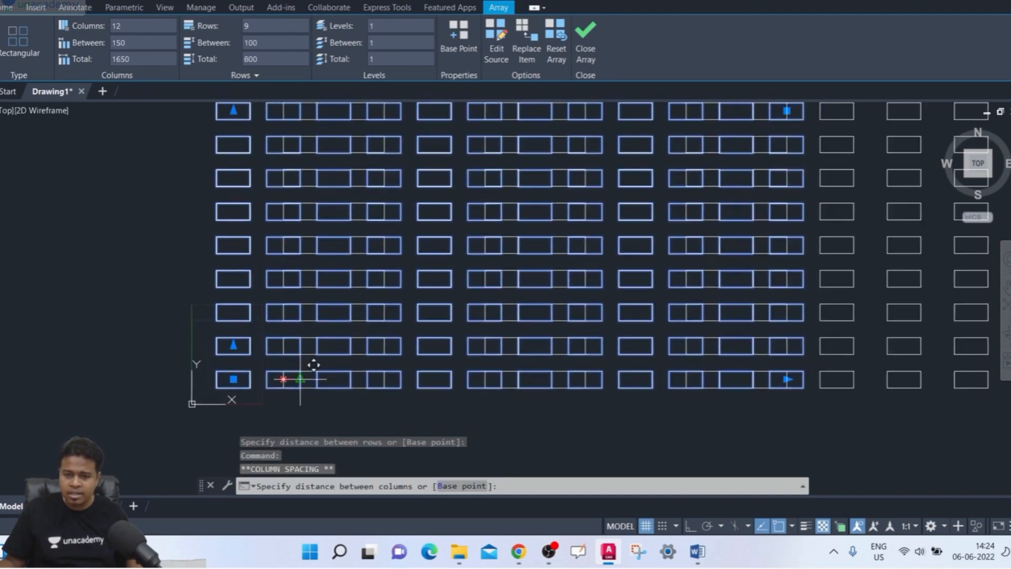
{"action": "key", "text": "Escape"}
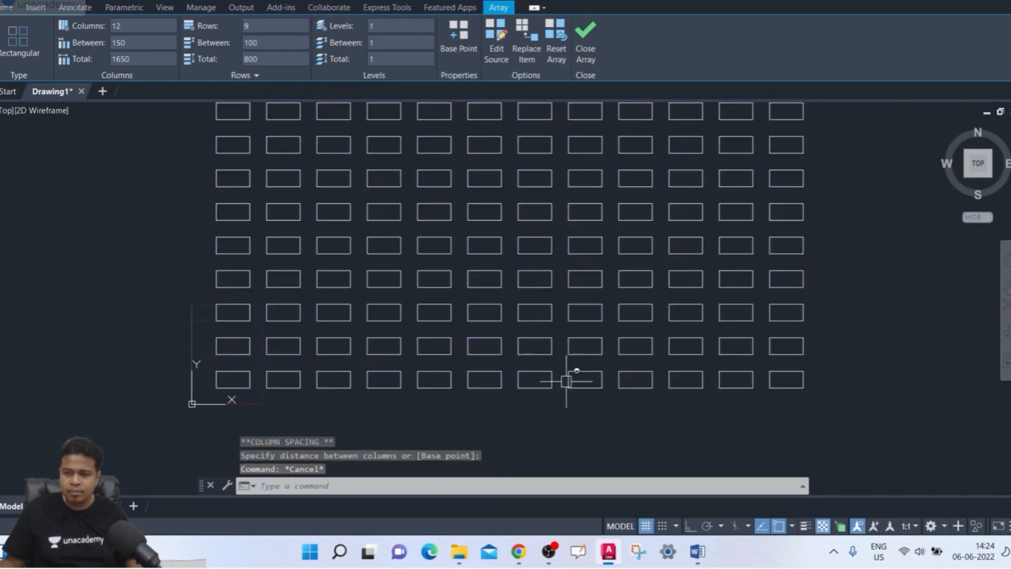
- Reselect the array and extend it to 16 columns and 13 rows with its row-and-column-count corner grip
{"action": "scroll", "coordinate": [605, 364], "scroll_direction": "down", "scroll_amount": 4}
{"action": "left_click", "coordinate": [646, 258]}
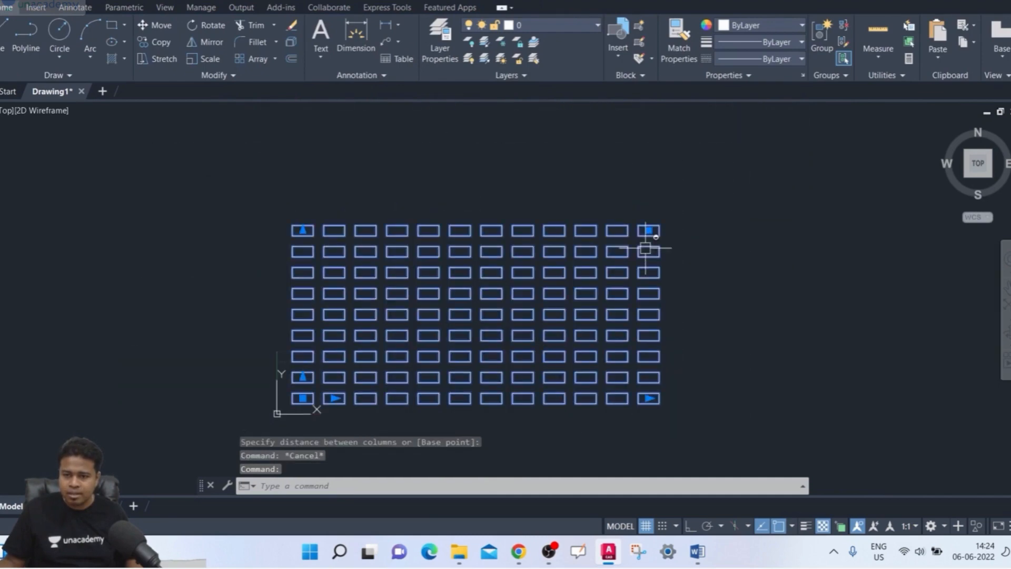
{"action": "left_click", "coordinate": [649, 230]}
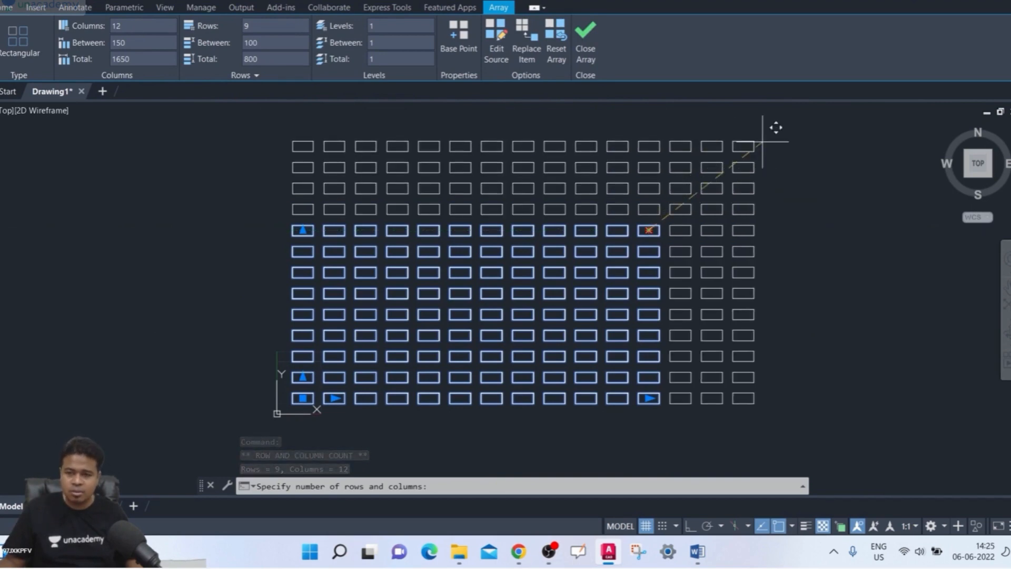
{"action": "left_click", "coordinate": [796, 141]}
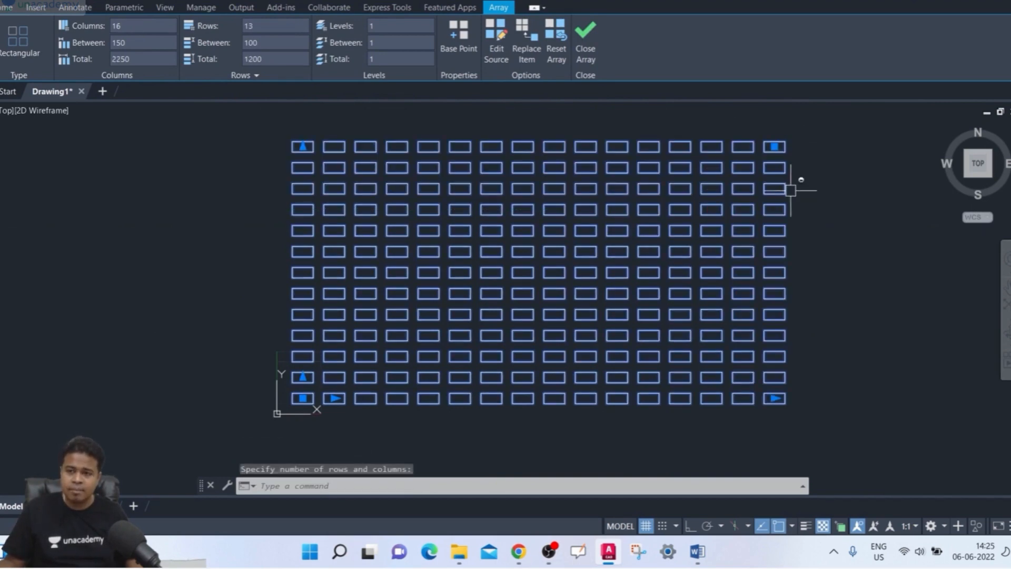
- Reduce the array to 12 rows with its corner grip, and deselect the array
{"action": "left_click", "coordinate": [778, 147]}
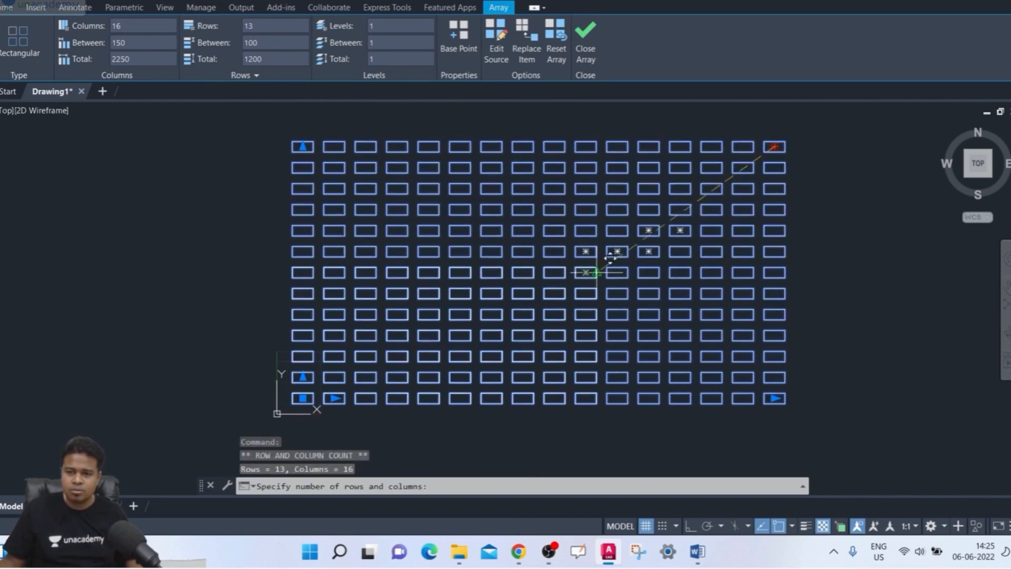
{"action": "left_click", "coordinate": [778, 150]}
{"action": "key", "text": "Escape"}
{"action": "middle_click_drag", "start_coordinate": [820, 237], "coordinate": [761, 253]}
{"action": "left_click", "coordinate": [720, 238]}
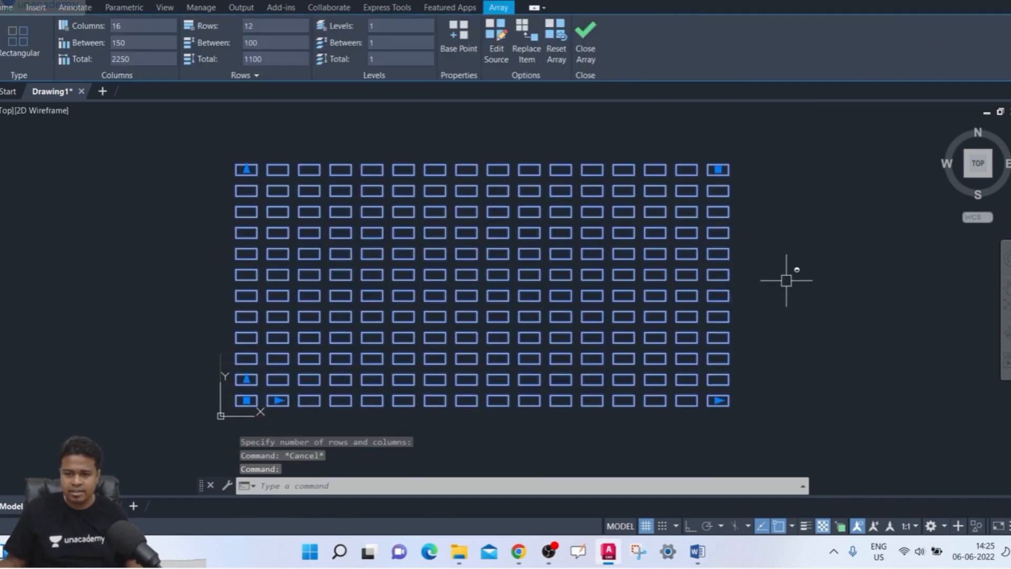
{"action": "key", "text": "Escape"}
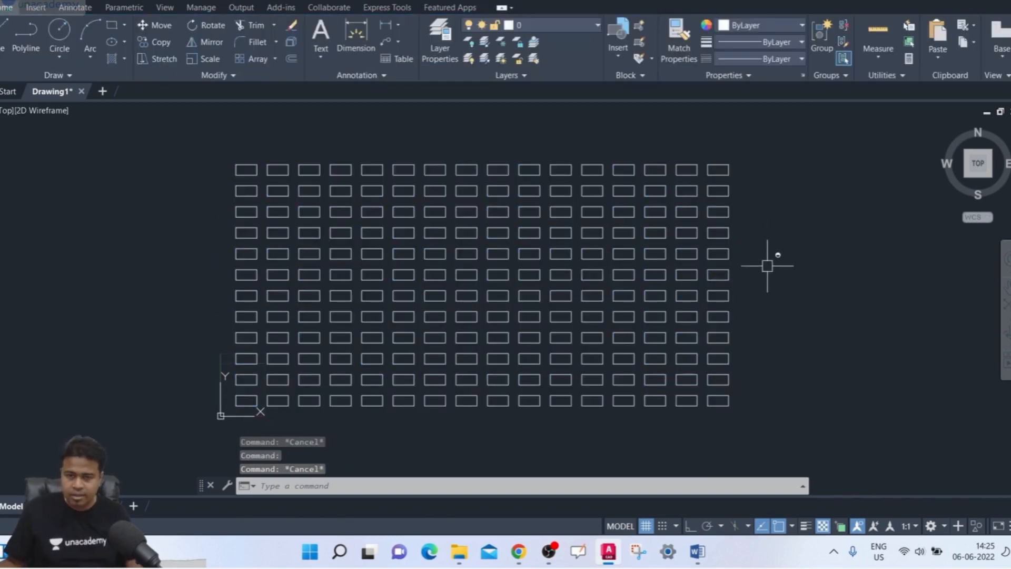
- Explode the rectangular array into separate rectangles
{"action": "type", "text": "x"}
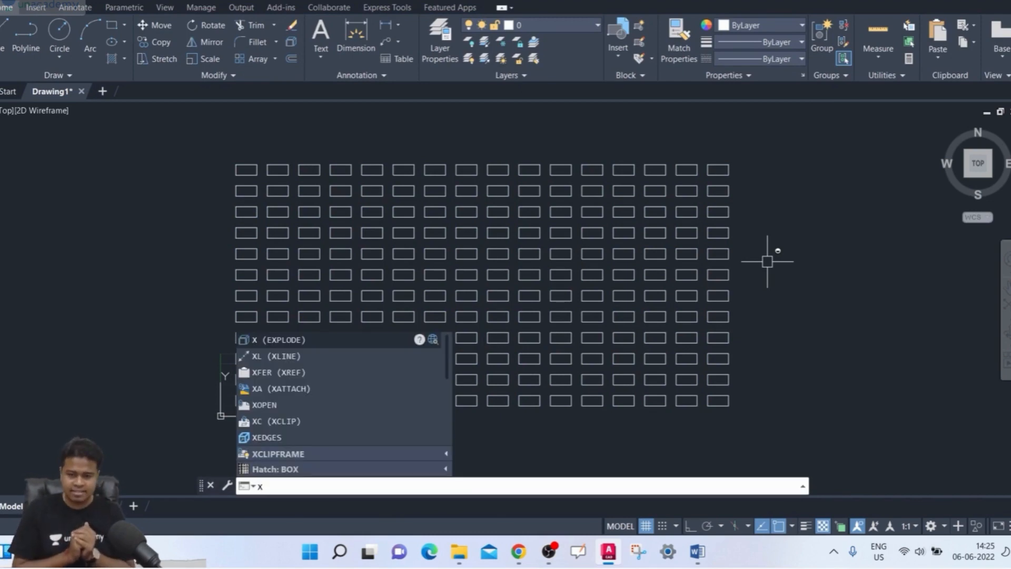
{"action": "key", "text": "Return"}
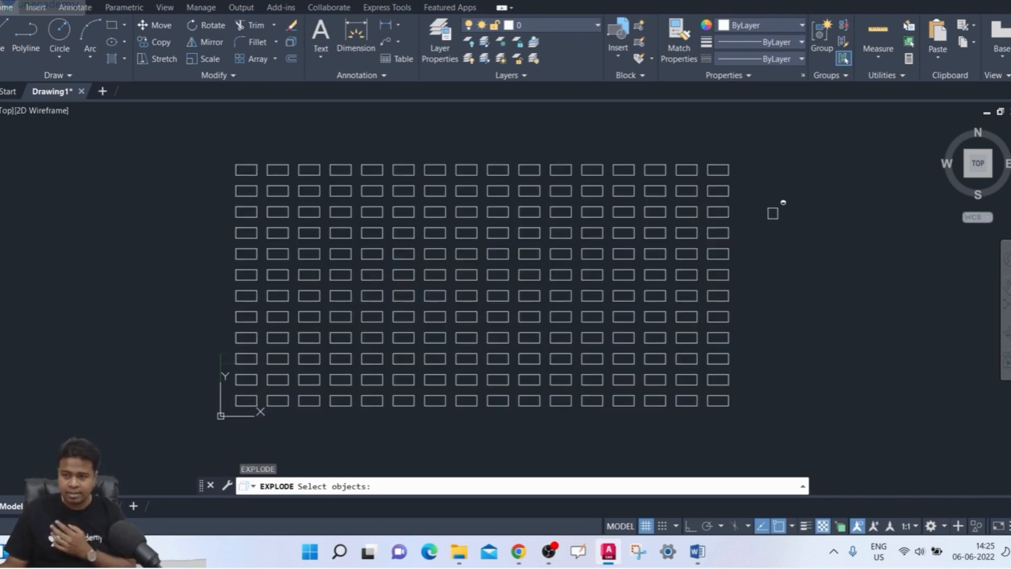
{"action": "left_click", "coordinate": [717, 186]}
{"action": "key", "text": "Return"}
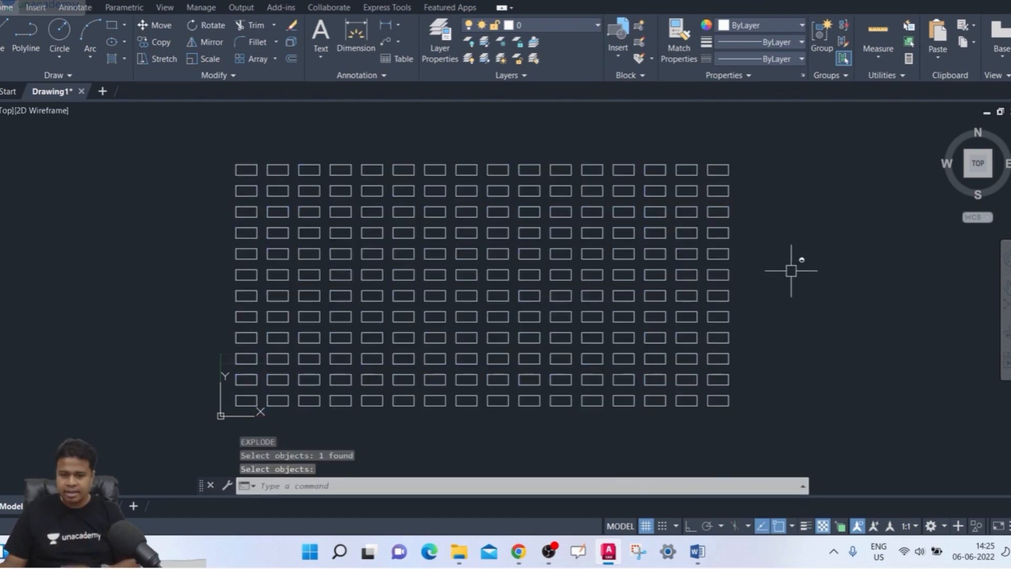
- Select single rectangles in the exploded array's top row to check whether they are separate objects, and deselect them
{"action": "left_click", "coordinate": [723, 164]}
{"action": "scroll", "coordinate": [669, 169], "scroll_direction": "up", "scroll_amount": 5}
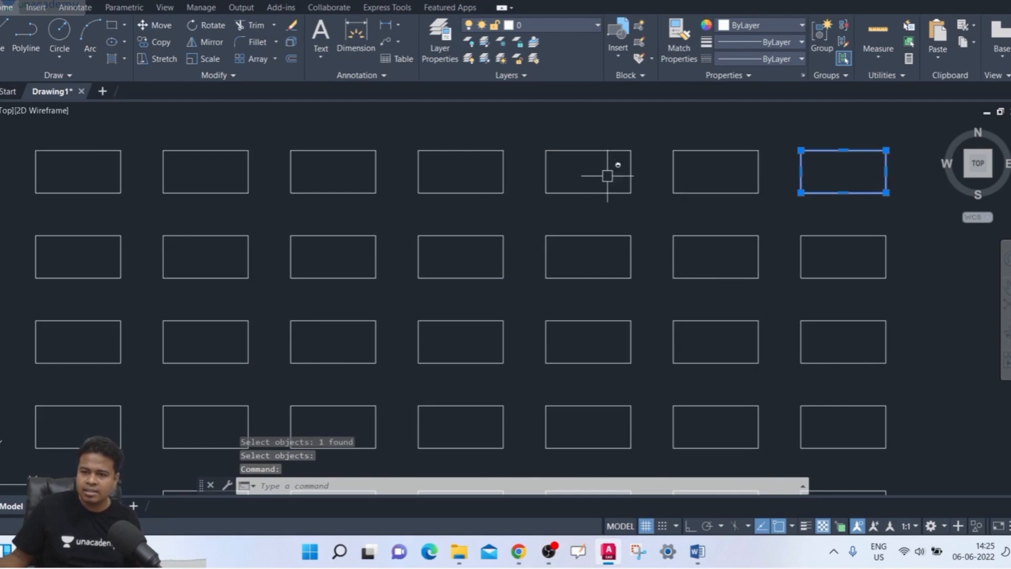
{"action": "left_click", "coordinate": [592, 187]}
{"action": "key", "text": "Escape"}
{"action": "scroll", "coordinate": [477, 241], "scroll_direction": "down", "scroll_amount": 6}
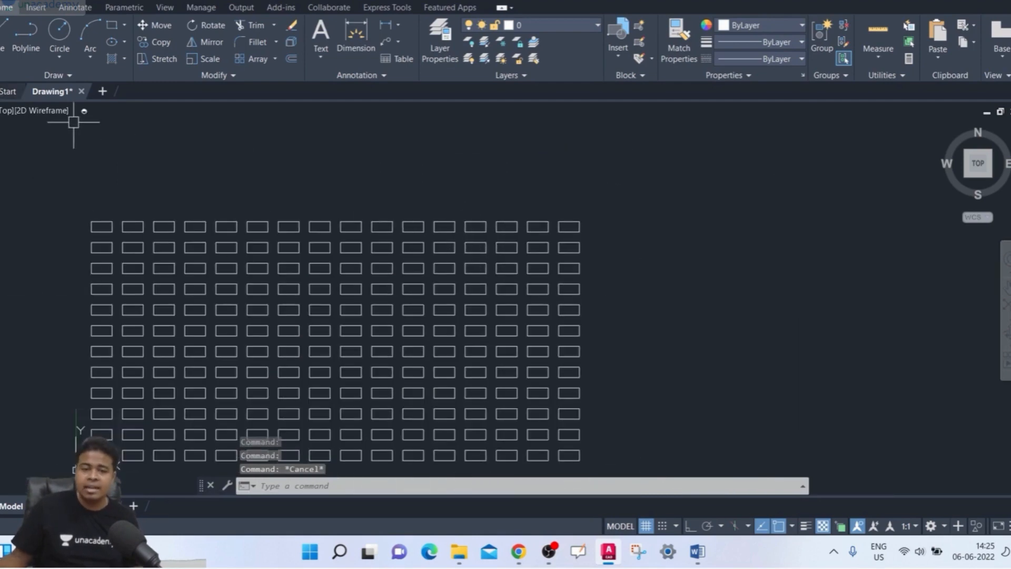
{"action": "middle_click_drag", "start_coordinate": [639, 197], "coordinate": [674, 155]}
- Undo the explode and the grip edits, back to the array of 8 columns and 6 rows at its earlier position
{"action": "key", "text": "ctrl+z"}
{"action": "key", "text": "ctrl+z"}
{"action": "key", "text": "ctrl+z"}
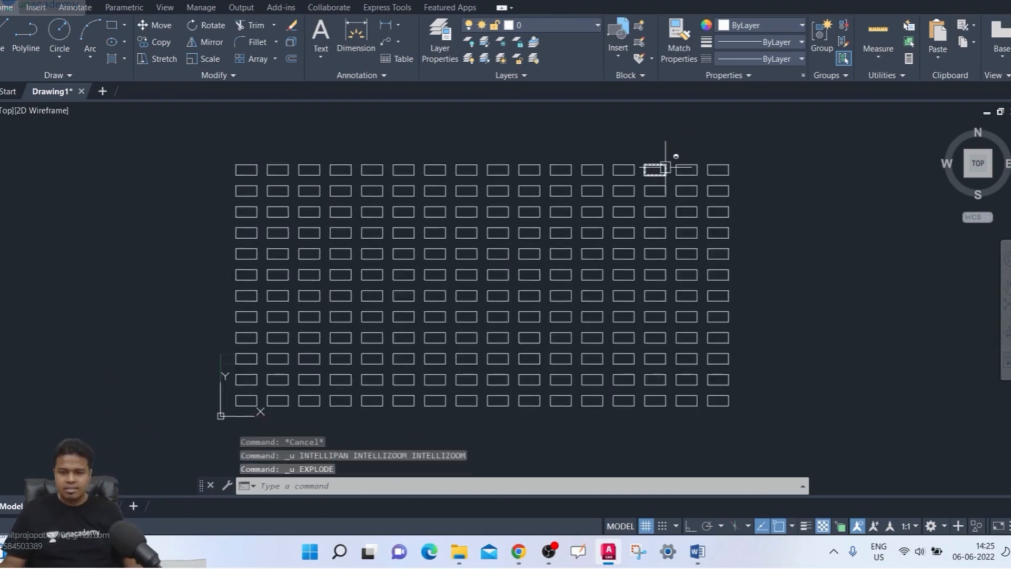
{"action": "key", "text": "ctrl+z"}
{"action": "key", "text": "ctrl+z"}
{"action": "key", "text": "ctrl+z"}
{"action": "key", "text": "ctrl+z"}
{"action": "key", "text": "ctrl+z"}
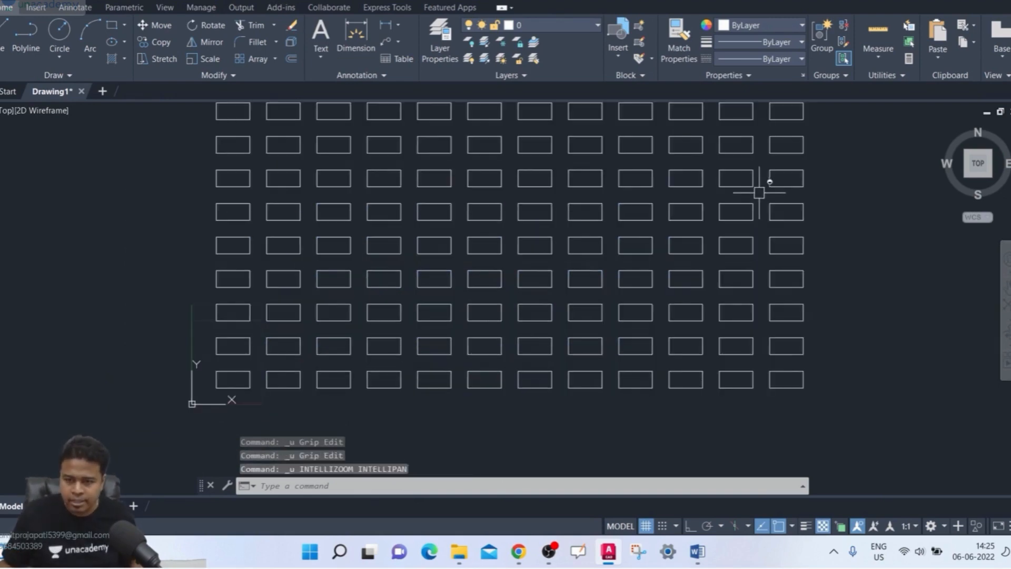
{"action": "key", "text": "ctrl+z"}
{"action": "key", "text": "ctrl+z"}
{"action": "key", "text": "ctrl+z"}
{"action": "key", "text": "ctrl+z"}
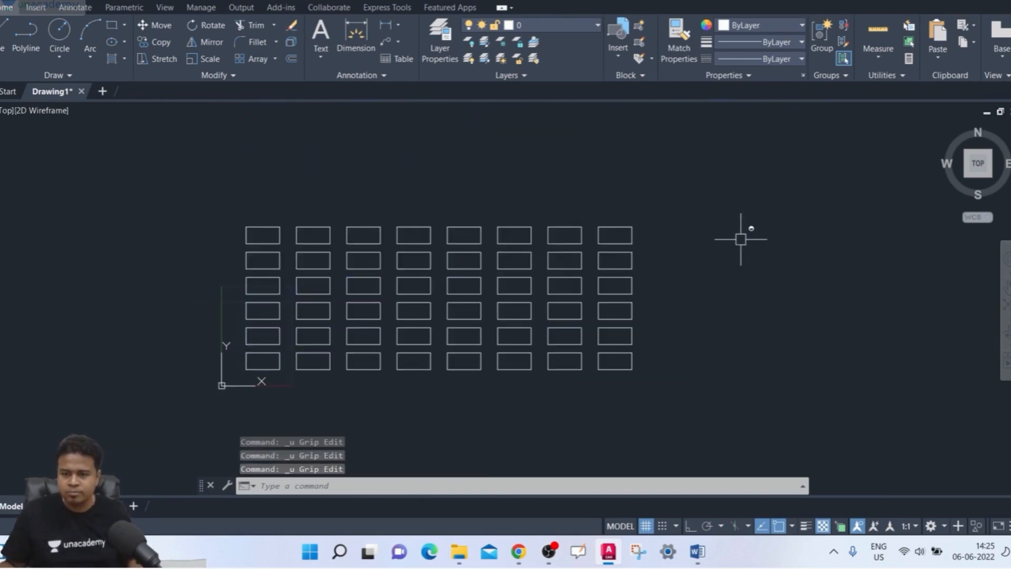
{"action": "key", "text": "ctrl+z"}
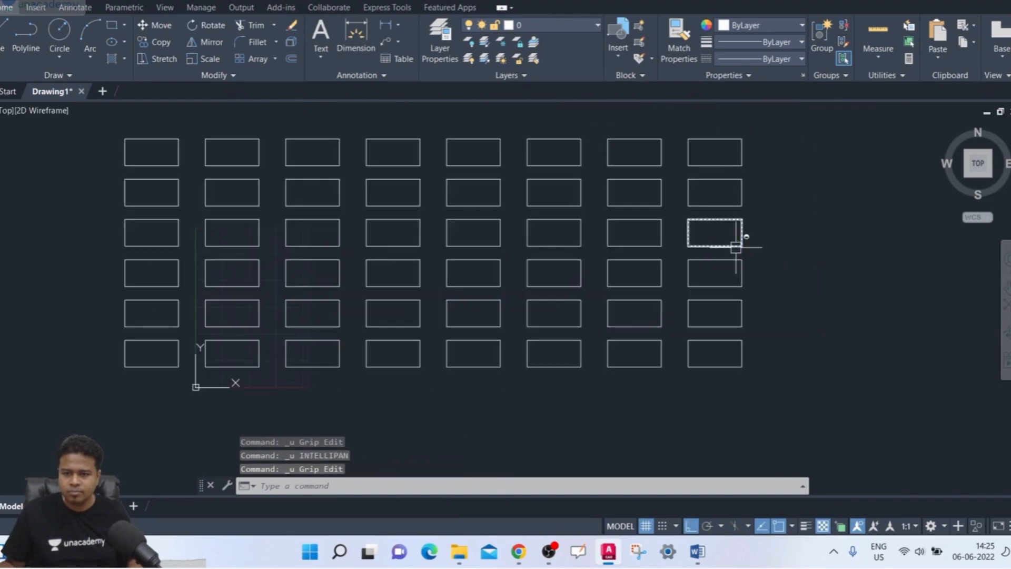
- Select the entire array with a crossing window and erase it
{"action": "left_click", "coordinate": [853, 128]}
{"action": "left_click", "coordinate": [88, 429]}
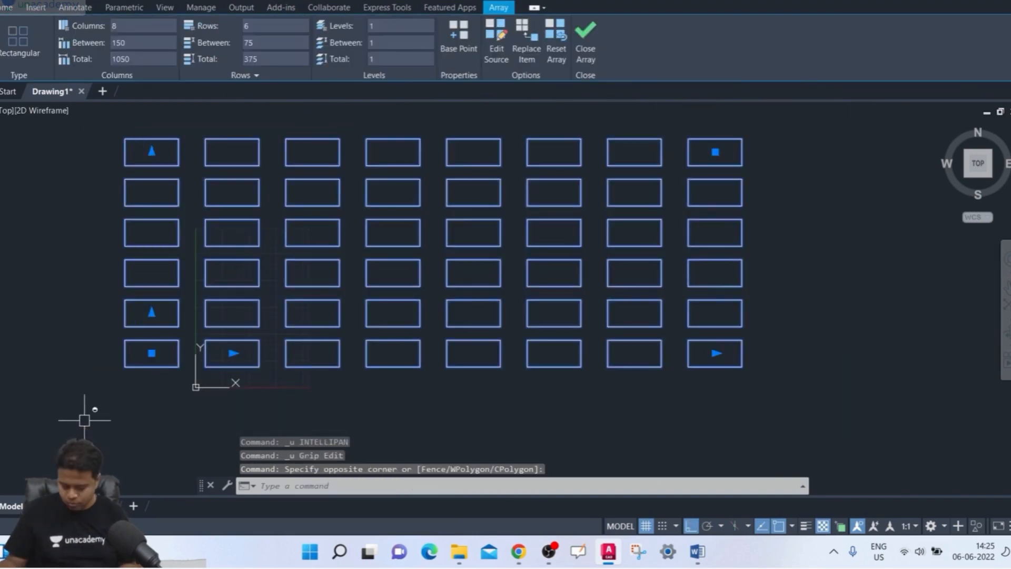
{"action": "key", "text": "Delete"}
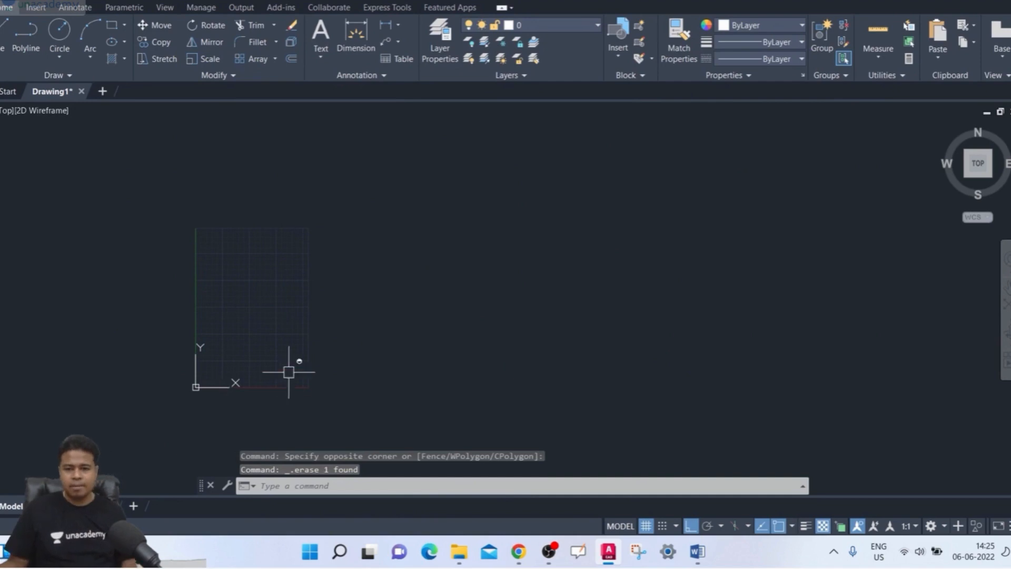
- Draw a wavy SPLINE through nine fit points, rising from near the origin toward the upper right, with Ortho off
{"action": "scroll", "coordinate": [288, 372], "scroll_direction": "up", "scroll_amount": 2}
{"action": "middle_click_drag", "start_coordinate": [271, 361], "coordinate": [385, 376]}
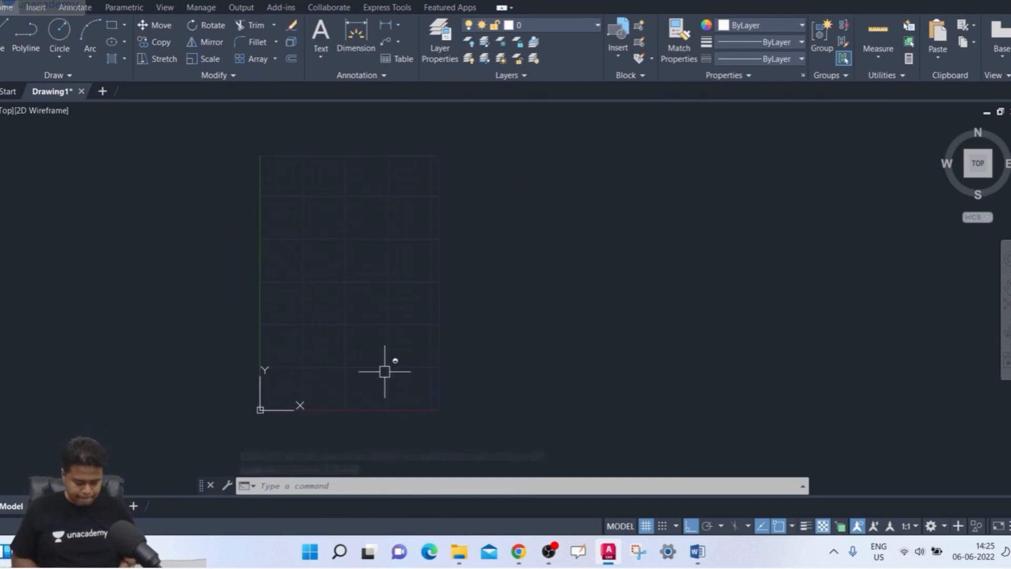
{"action": "type", "text": "sp"}
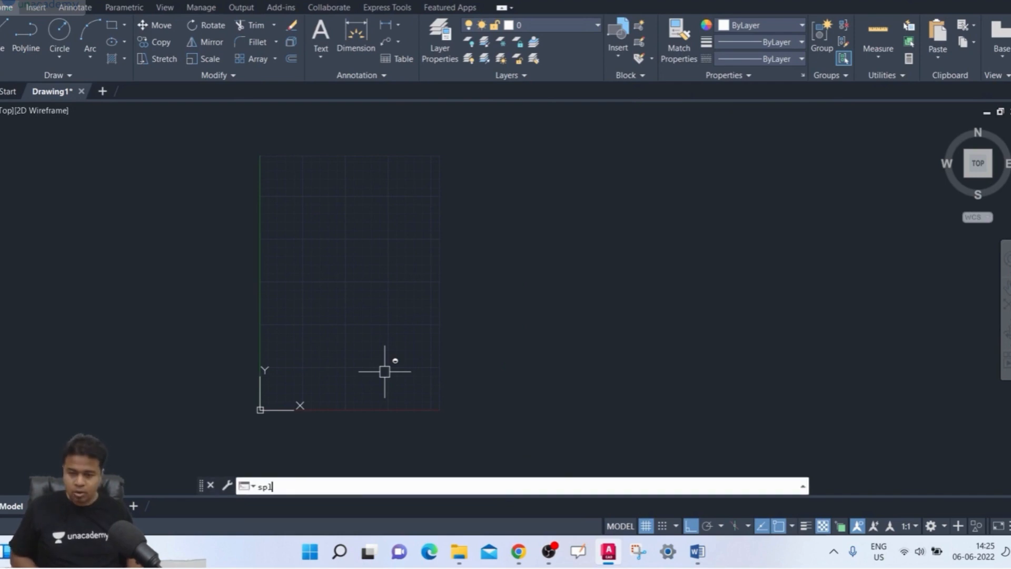
{"action": "type", "text": "l"}
{"action": "key", "text": "Return"}
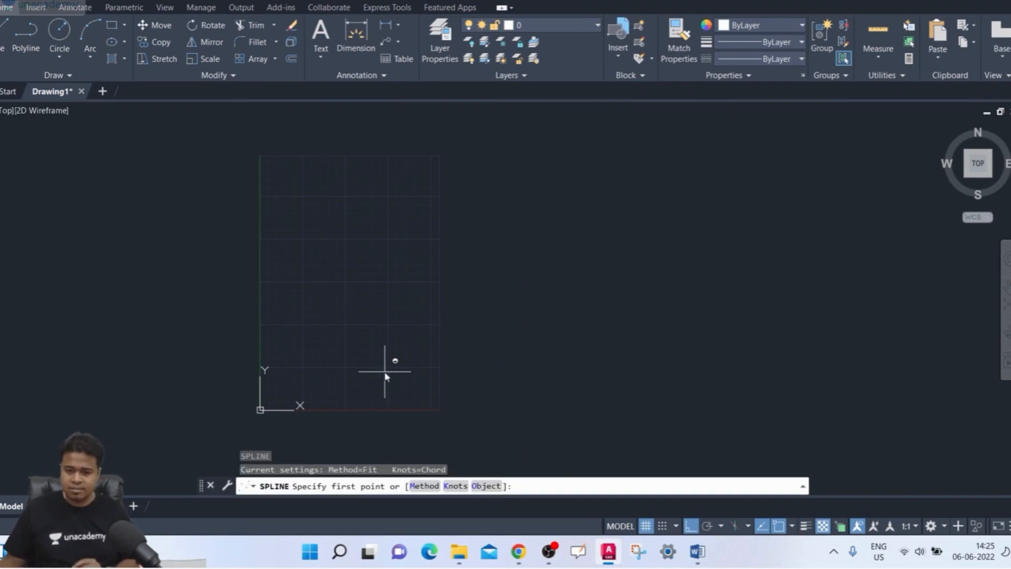
{"action": "left_click", "coordinate": [296, 368]}
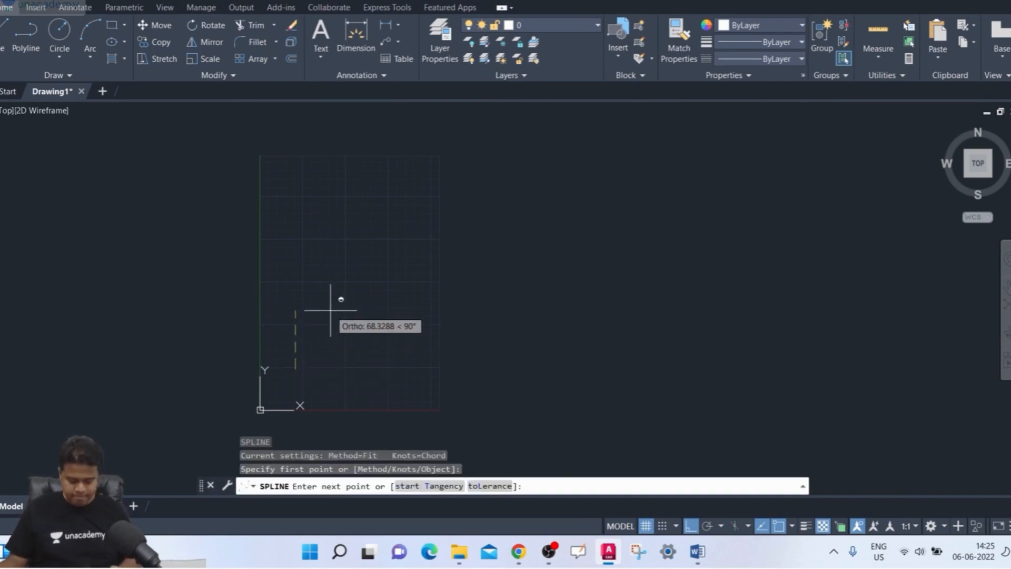
{"action": "key", "text": "F8"}
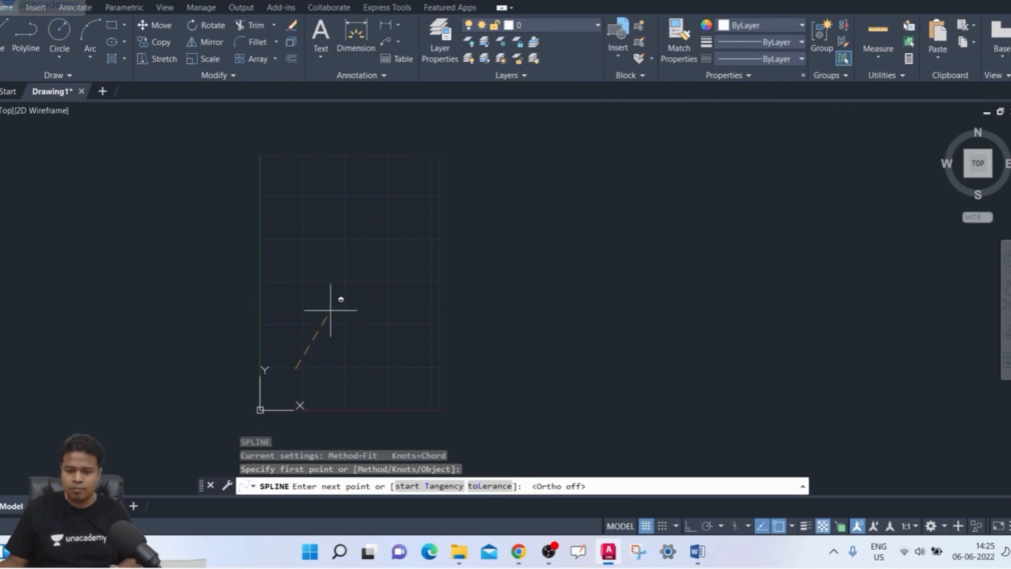
{"action": "left_click", "coordinate": [354, 291]}
{"action": "left_click", "coordinate": [419, 324]}
{"action": "left_click", "coordinate": [531, 234]}
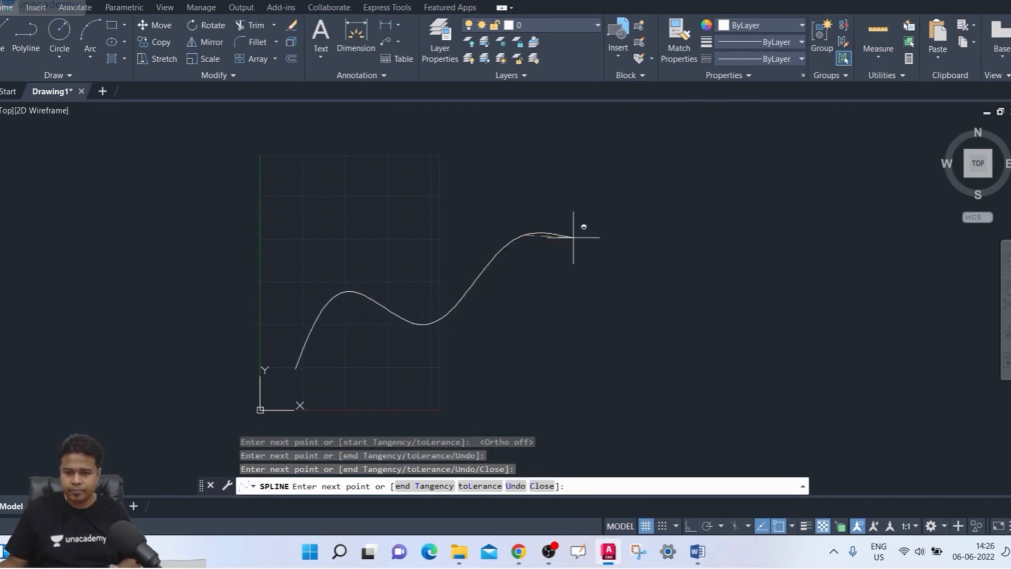
{"action": "left_click", "coordinate": [609, 256]}
{"action": "left_click", "coordinate": [679, 182]}
{"action": "left_click", "coordinate": [765, 221]}
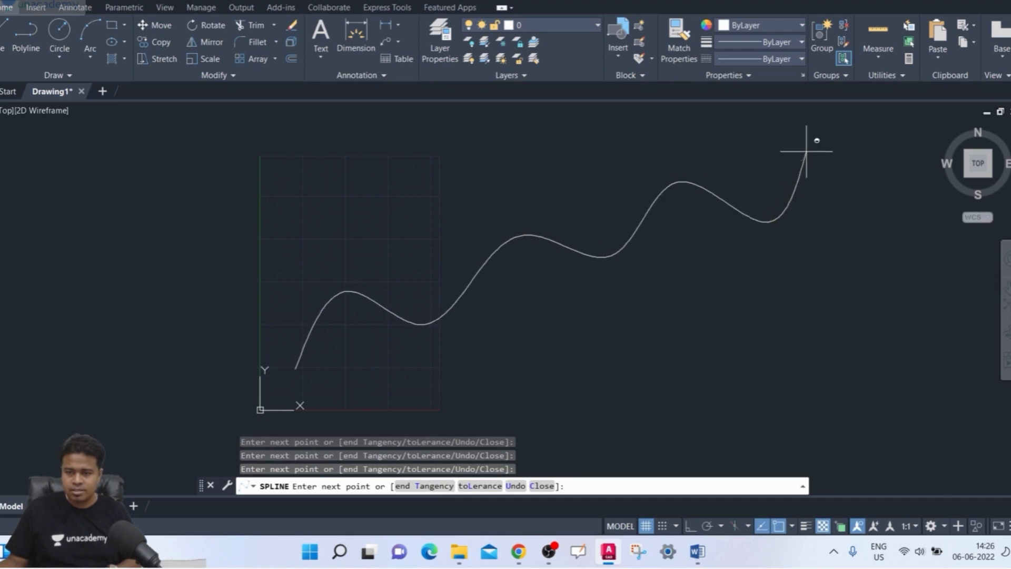
{"action": "left_click", "coordinate": [819, 149]}
{"action": "left_click", "coordinate": [866, 184]}
{"action": "key", "text": "Return"}
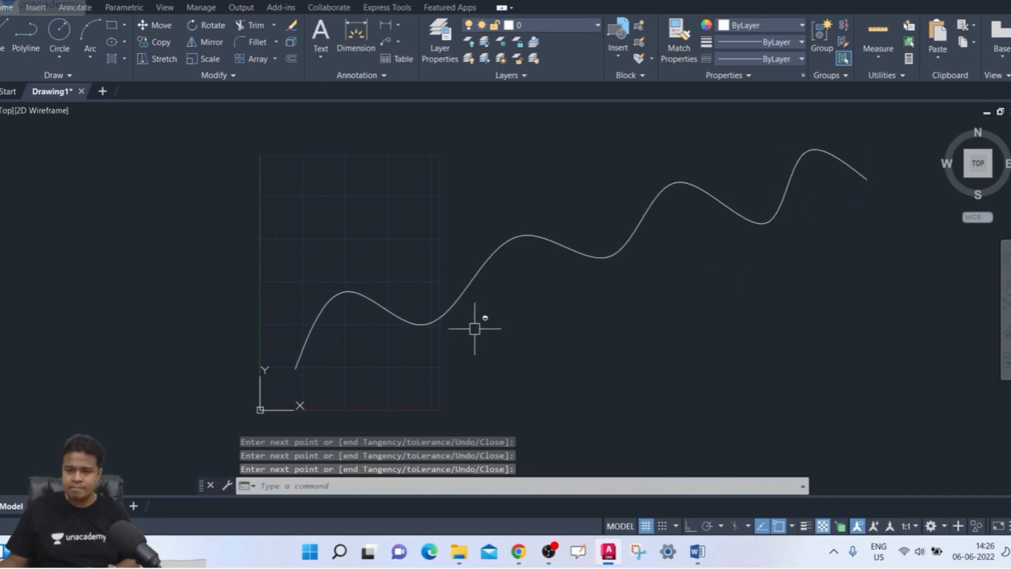
- Draw a small horizontal rectangle beside the lower starting end of the spline with the RECTANG command
{"action": "scroll", "coordinate": [479, 323], "scroll_direction": "up", "scroll_amount": 2}
{"action": "middle_click_drag", "start_coordinate": [309, 337], "coordinate": [298, 363]}
{"action": "type", "text": "rec"}
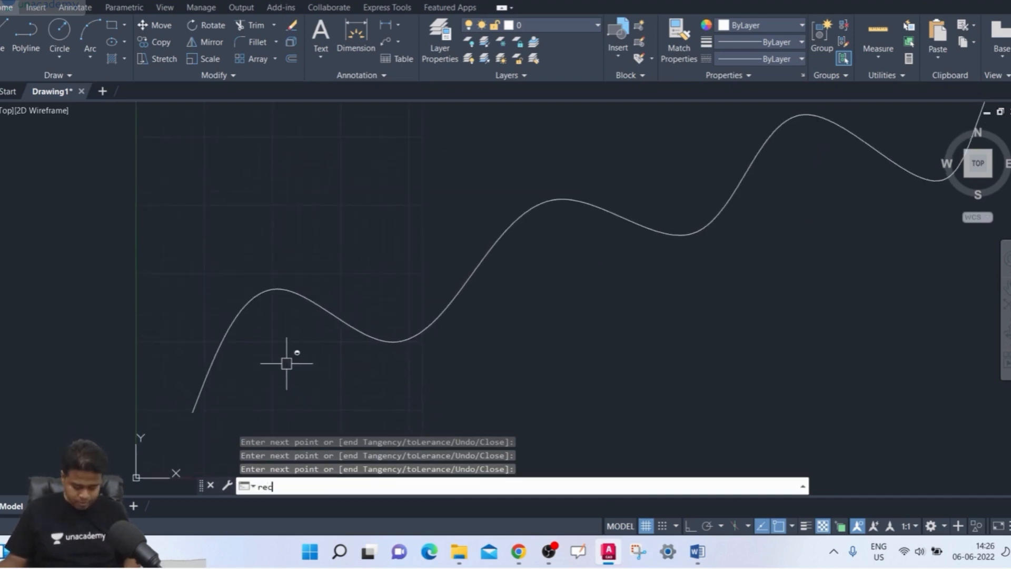
{"action": "key", "text": "Return"}
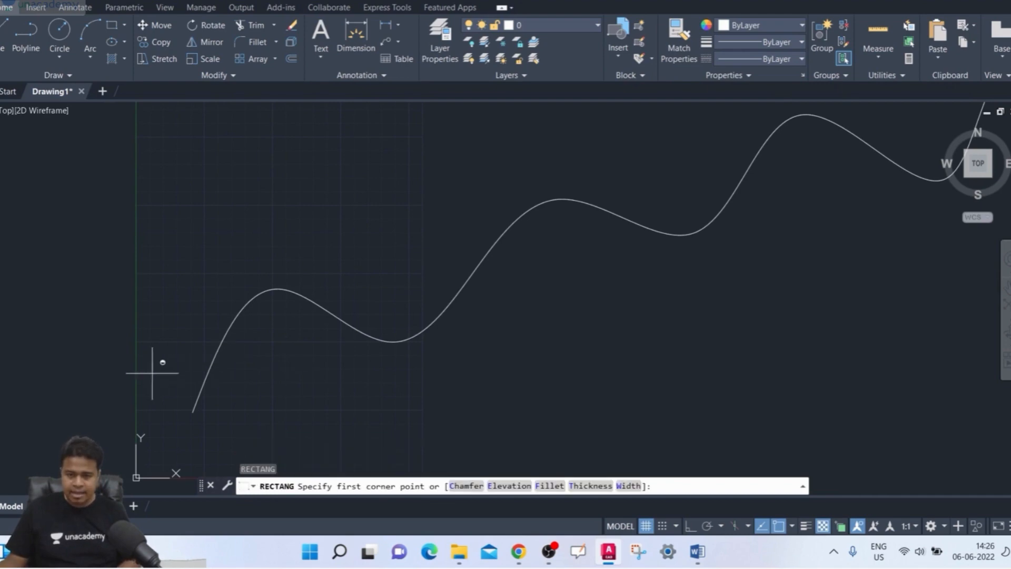
{"action": "scroll", "coordinate": [137, 373], "scroll_direction": "up", "scroll_amount": 2}
{"action": "left_click", "coordinate": [118, 357]}
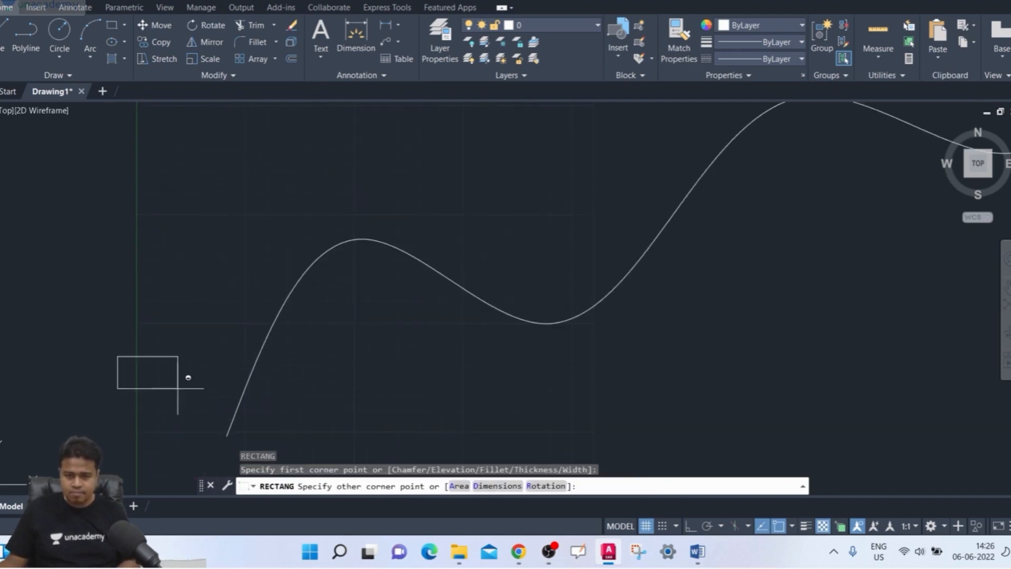
{"action": "left_click", "coordinate": [209, 395]}
{"action": "scroll", "coordinate": [322, 384], "scroll_direction": "down", "scroll_amount": 4}
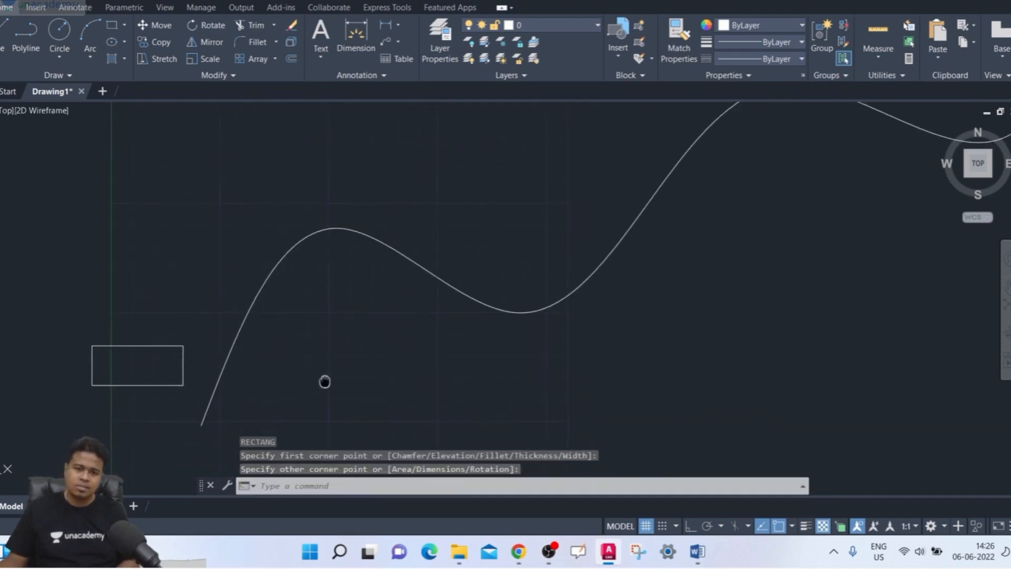
{"action": "middle_click_drag", "start_coordinate": [316, 378], "coordinate": [271, 366]}
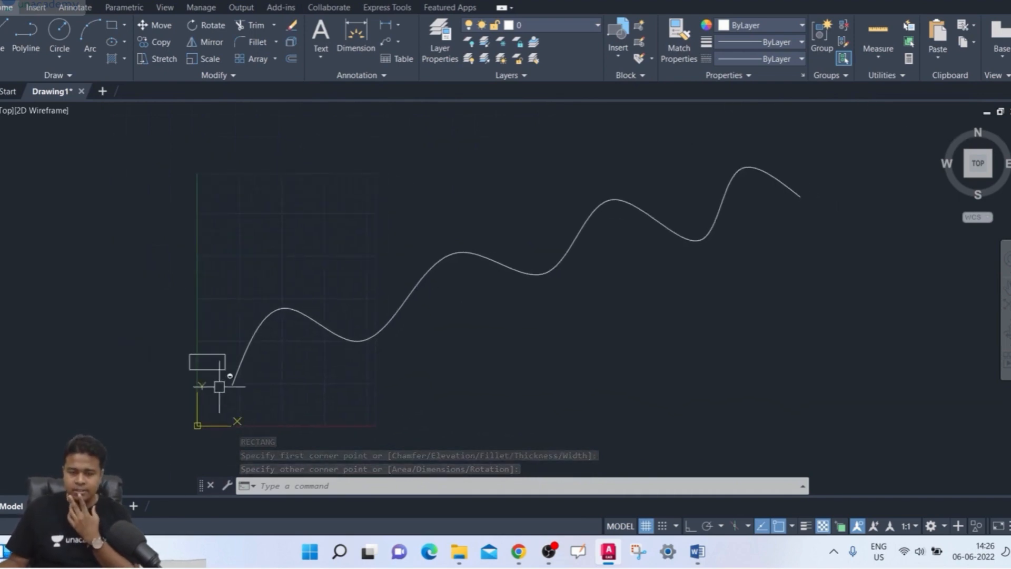
{"action": "mouse_move", "coordinate": [322, 388]}
{"action": "middle_mouse_down"}
{"action": "mouse_move", "coordinate": [299, 380]}
{"action": "mouse_move", "coordinate": [309, 378]}
{"action": "middle_mouse_up"}
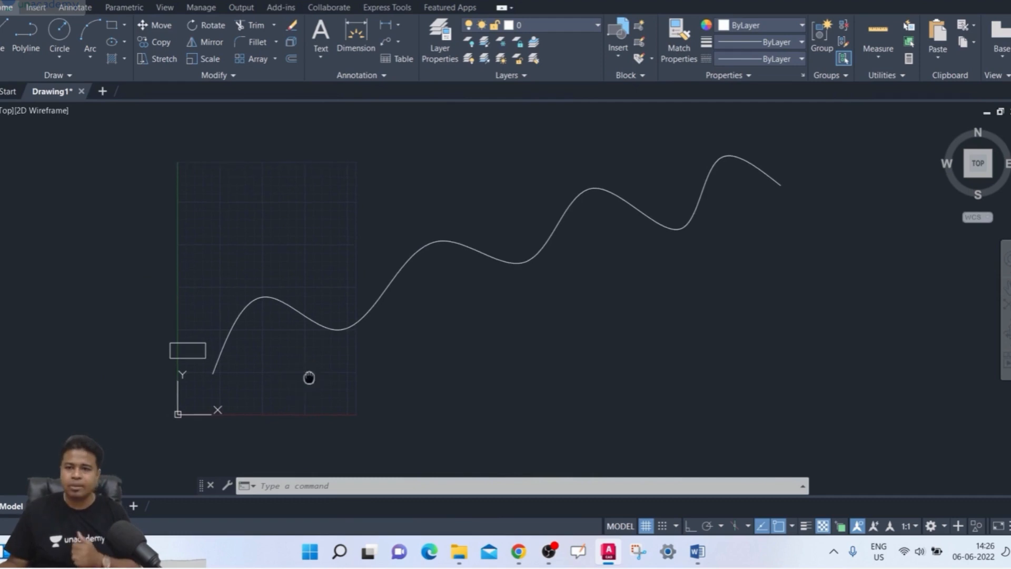
{"action": "scroll", "coordinate": [249, 363], "scroll_direction": "up", "scroll_amount": 2}
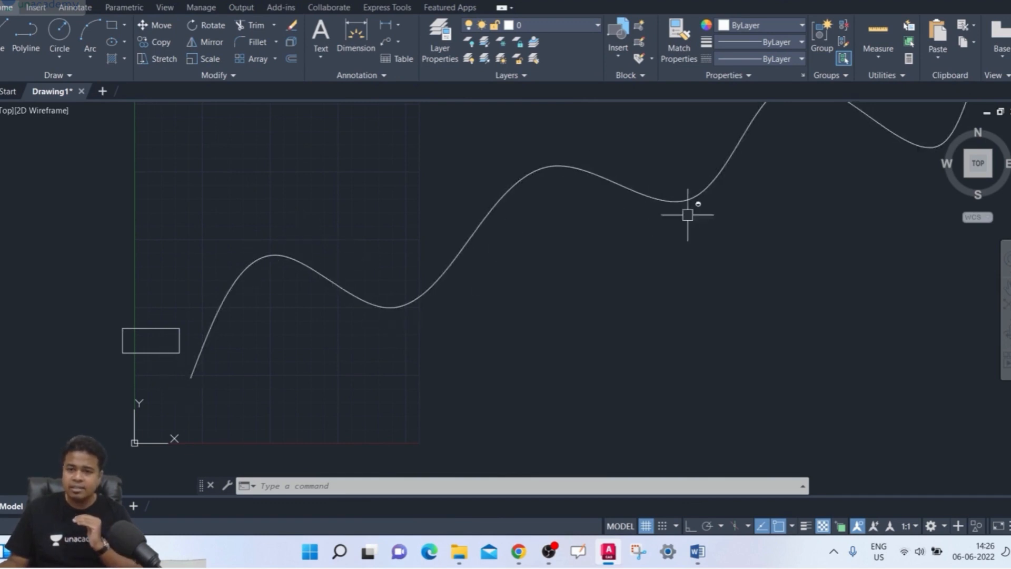
{"action": "scroll", "coordinate": [687, 215], "scroll_direction": "up", "scroll_amount": 1}
{"action": "scroll", "coordinate": [627, 248], "scroll_direction": "down", "scroll_amount": 3}
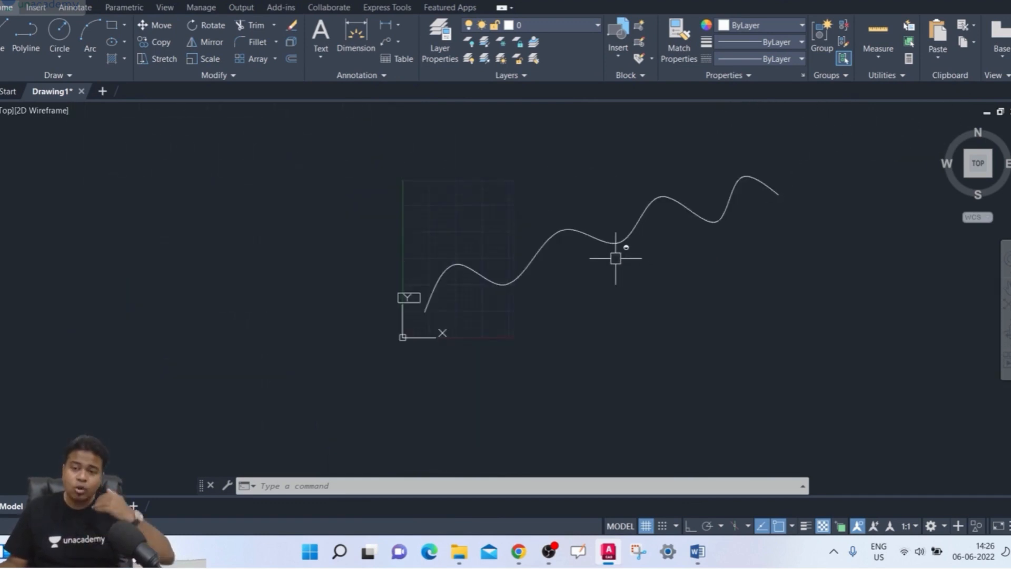
{"action": "scroll", "coordinate": [615, 258], "scroll_direction": "up", "scroll_amount": 2}
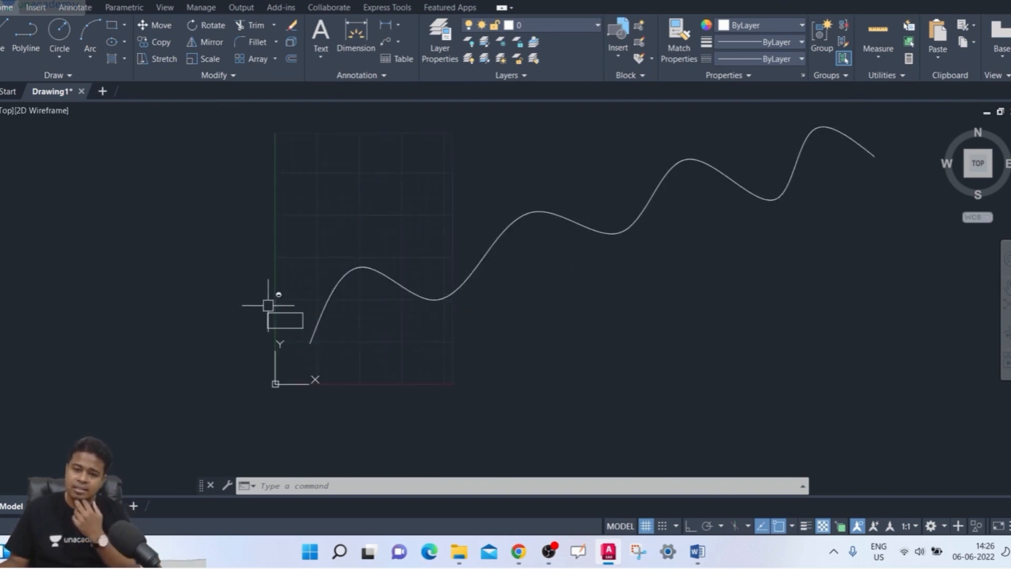
- Create a path array of the small rectangle along the spline and set the distance between items to 50
{"action": "type", "text": "ar"}
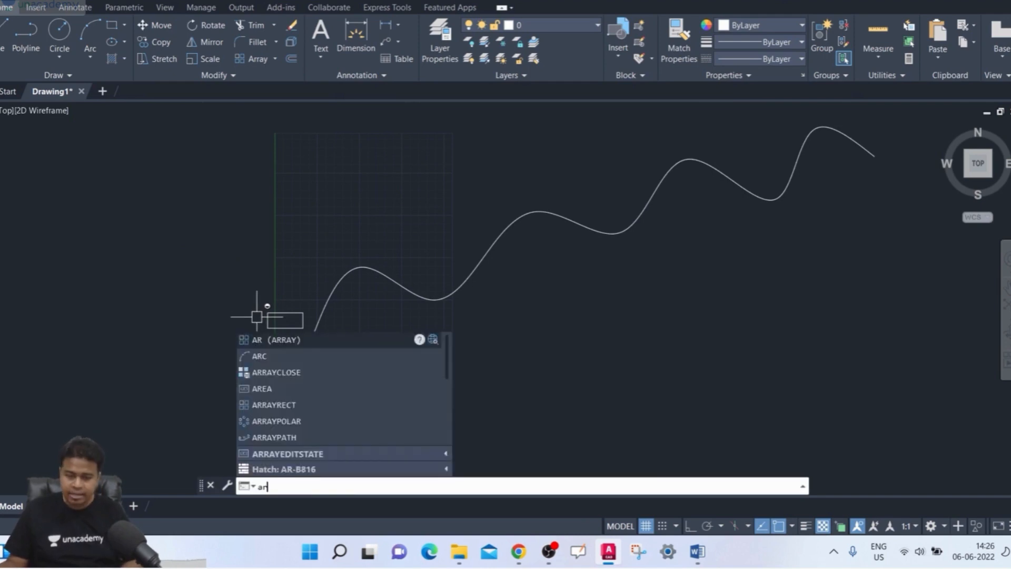
{"action": "key", "text": "Return"}
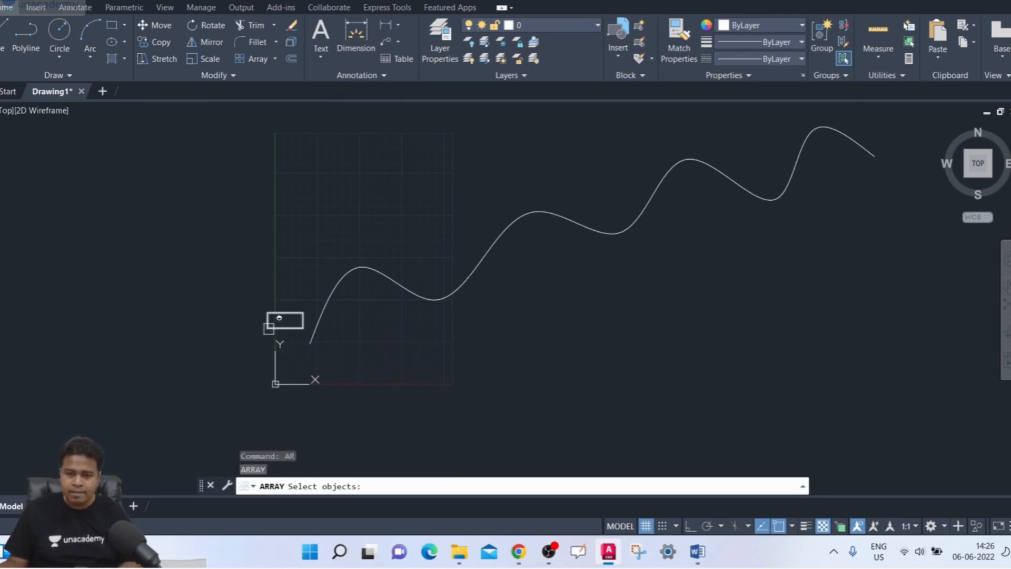
{"action": "left_click", "coordinate": [273, 328]}
{"action": "key", "text": "Return"}
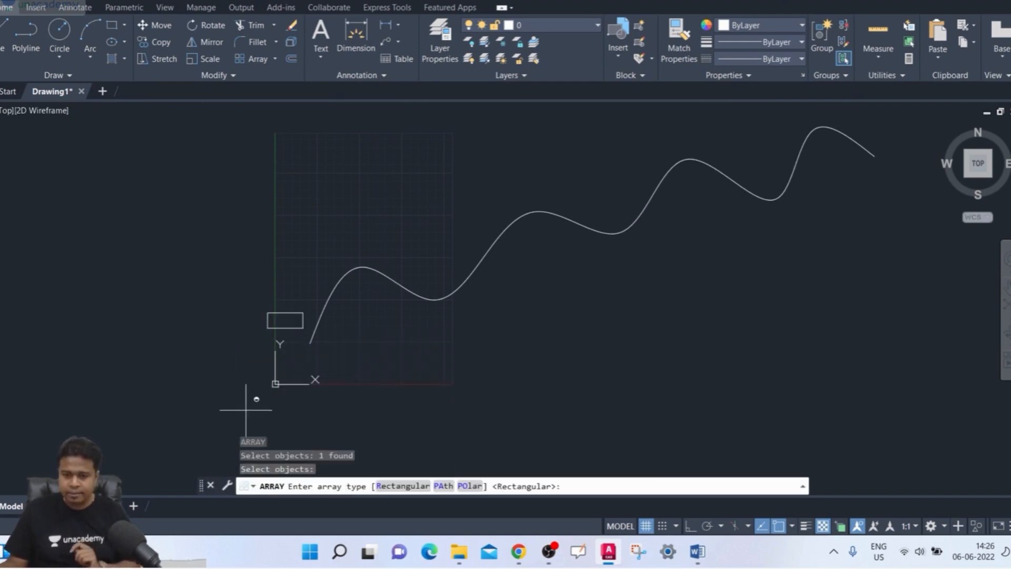
{"action": "left_click", "coordinate": [441, 486]}
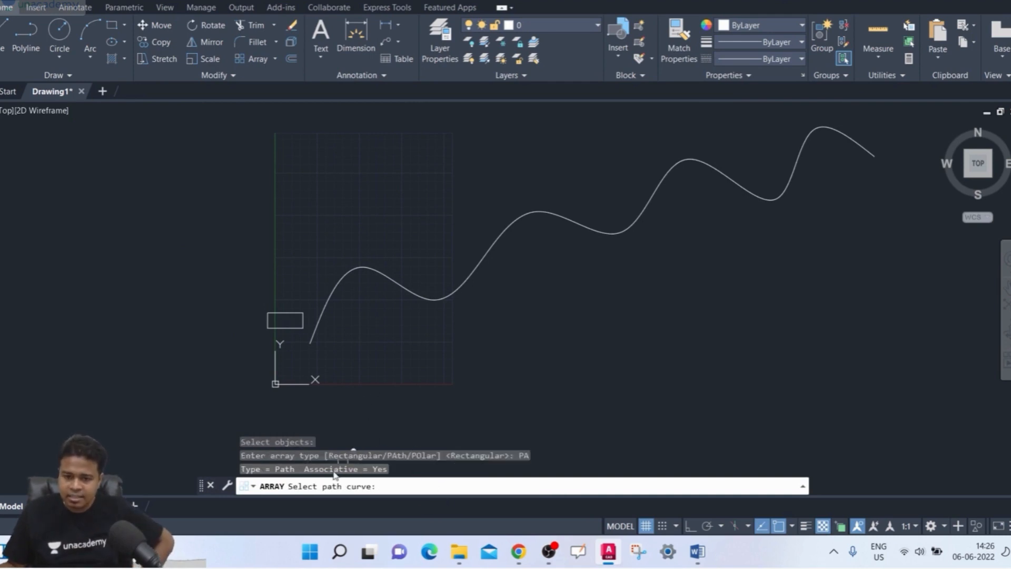
{"action": "left_click", "coordinate": [321, 333]}
{"action": "middle_click_drag", "start_coordinate": [418, 381], "coordinate": [359, 415]}
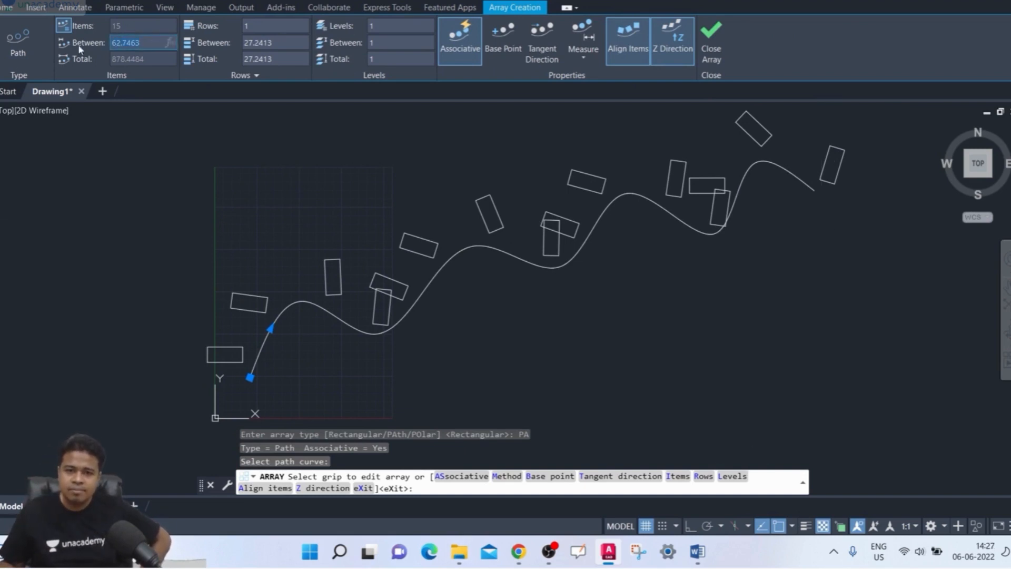
{"action": "type", "text": "50"}
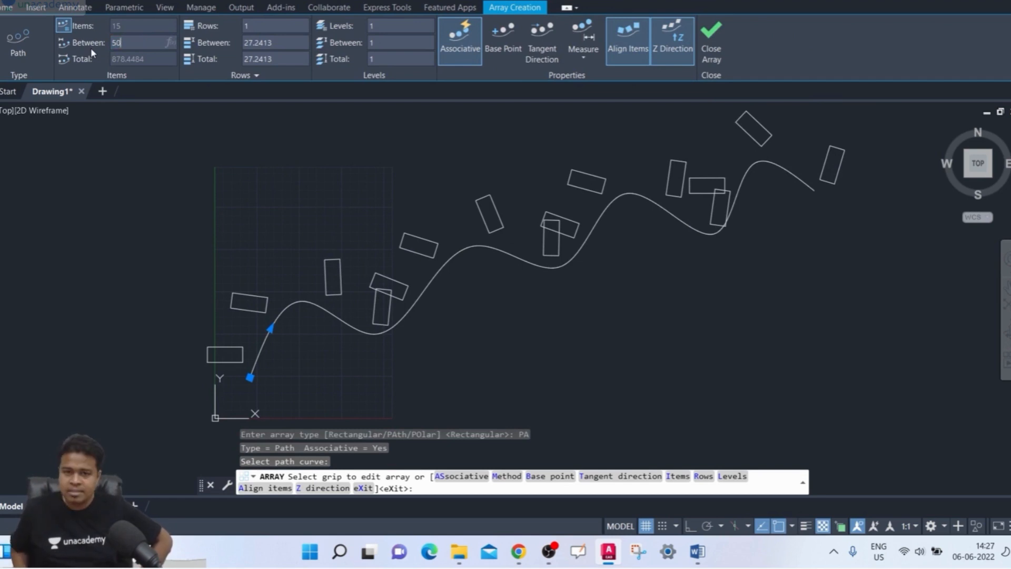
{"action": "key", "text": "Return"}
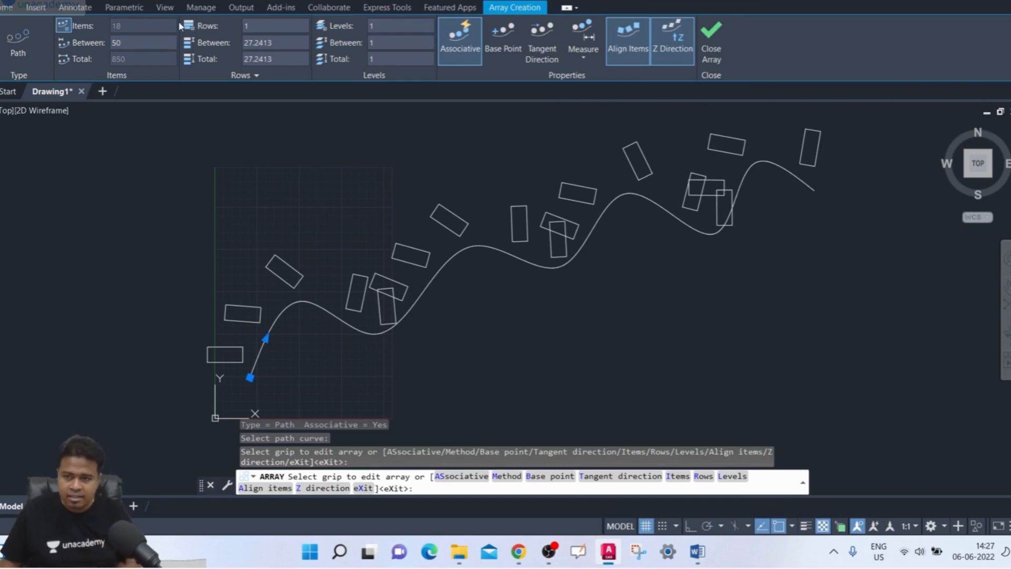
- Change the path array's spacing method from Measure to Divide and set the number of items to 10
{"action": "left_click", "coordinate": [574, 55]}
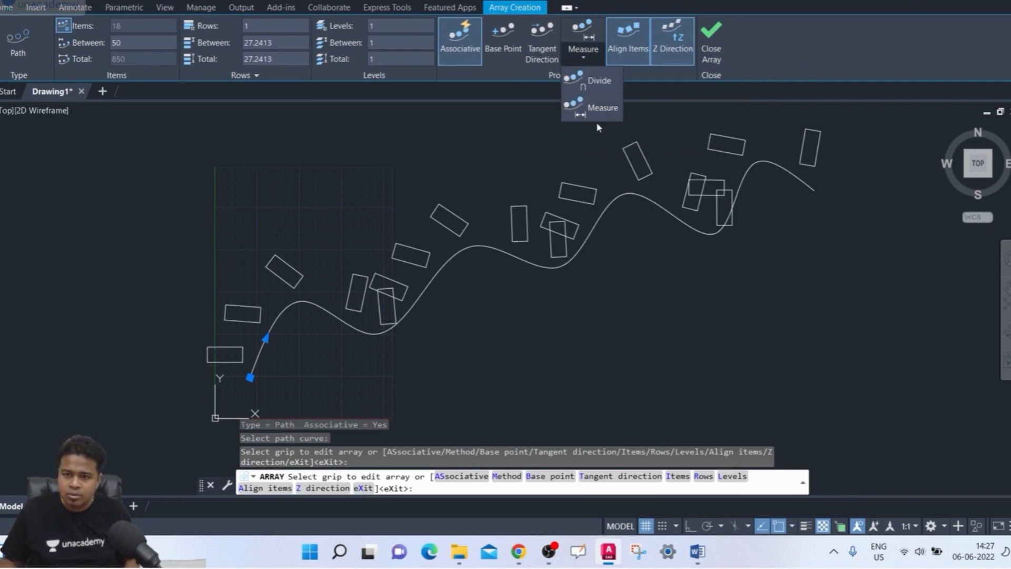
{"action": "left_click", "coordinate": [598, 83]}
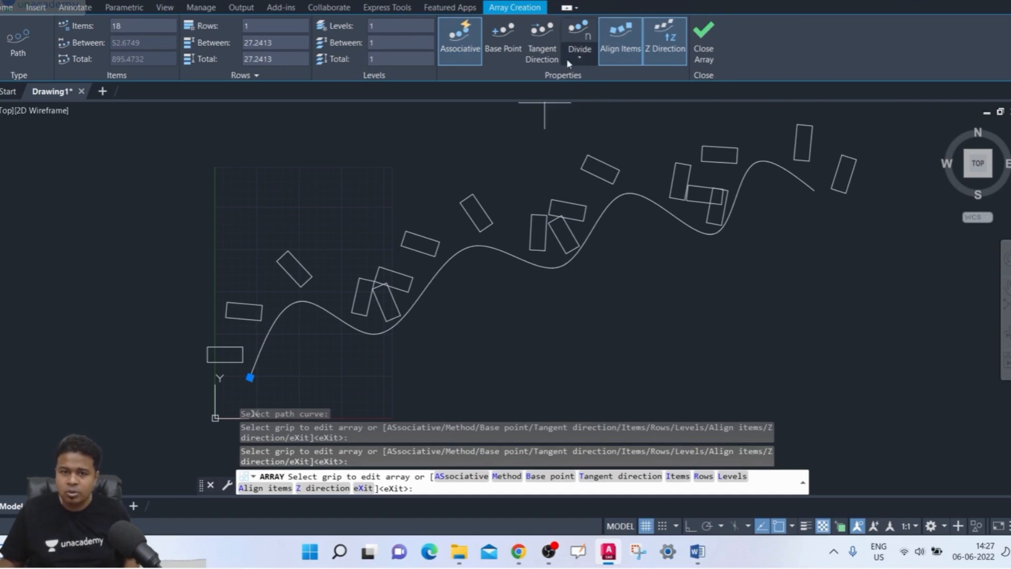
{"action": "left_click", "coordinate": [586, 57]}
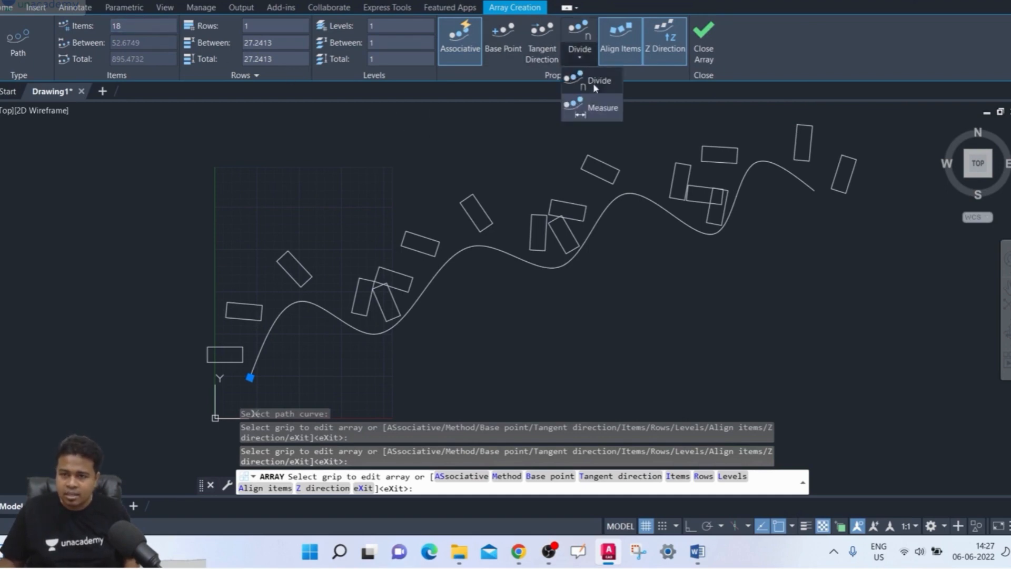
{"action": "left_click", "coordinate": [599, 84]}
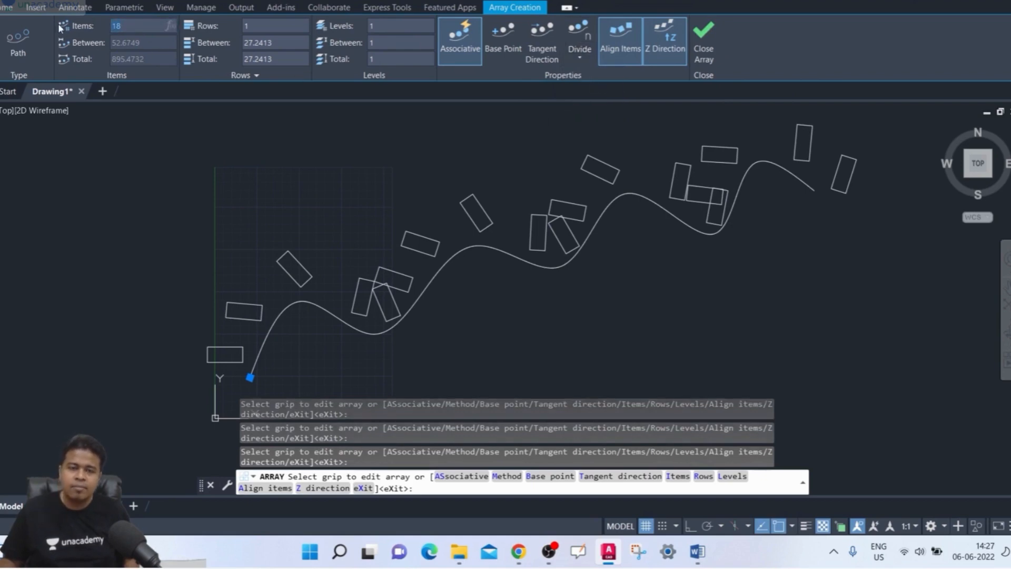
{"action": "type", "text": "10"}
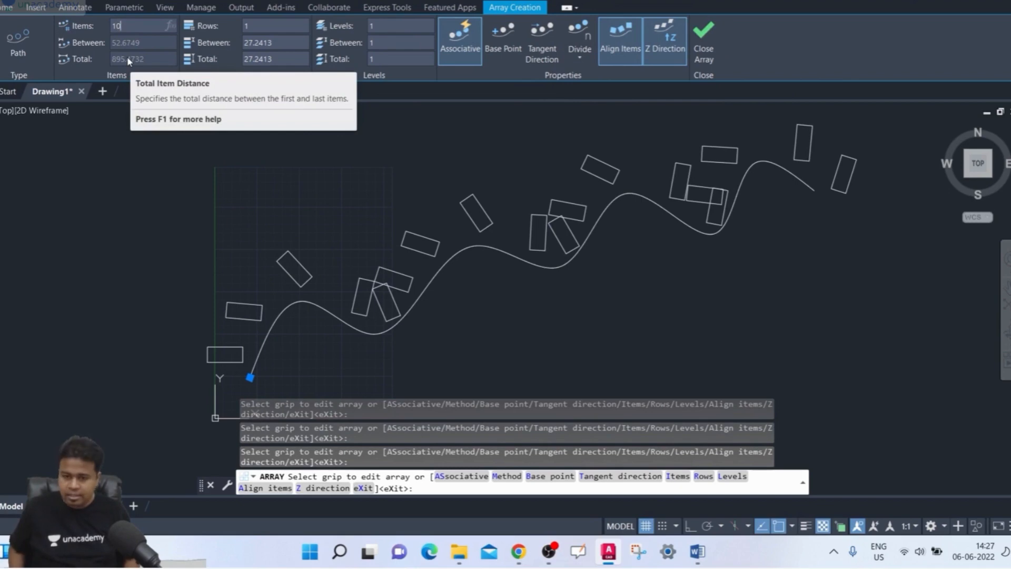
{"action": "key", "text": "Return"}
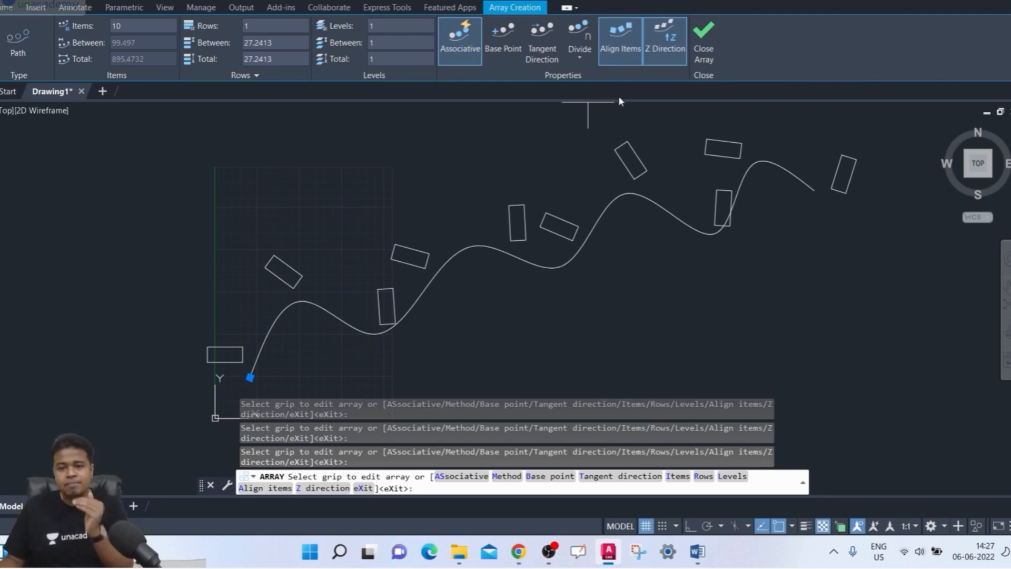
- Turn Align Items off and back on to compare how the rectangles are oriented along the path
{"action": "left_click", "coordinate": [629, 46]}
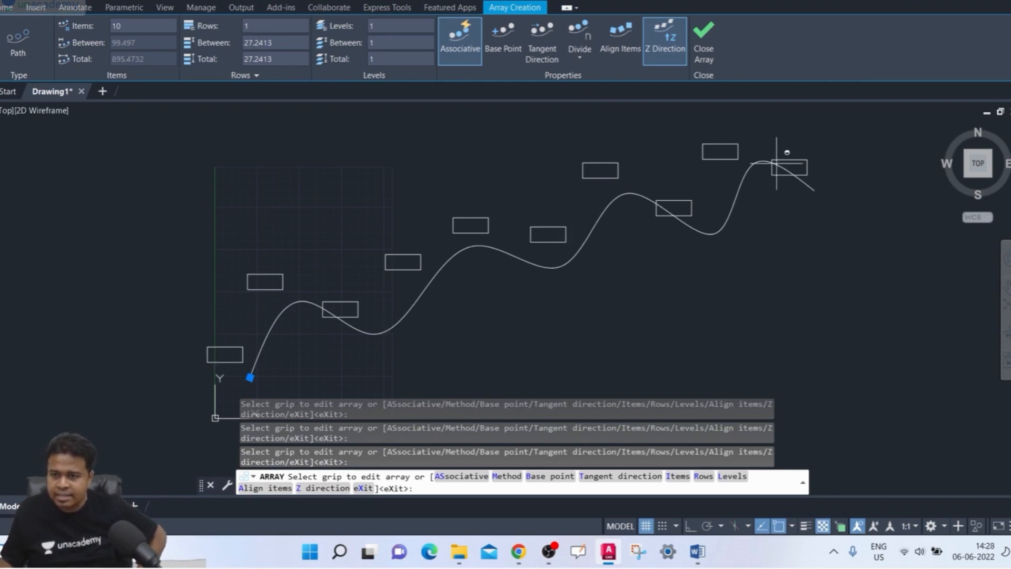
{"action": "left_click", "coordinate": [638, 46]}
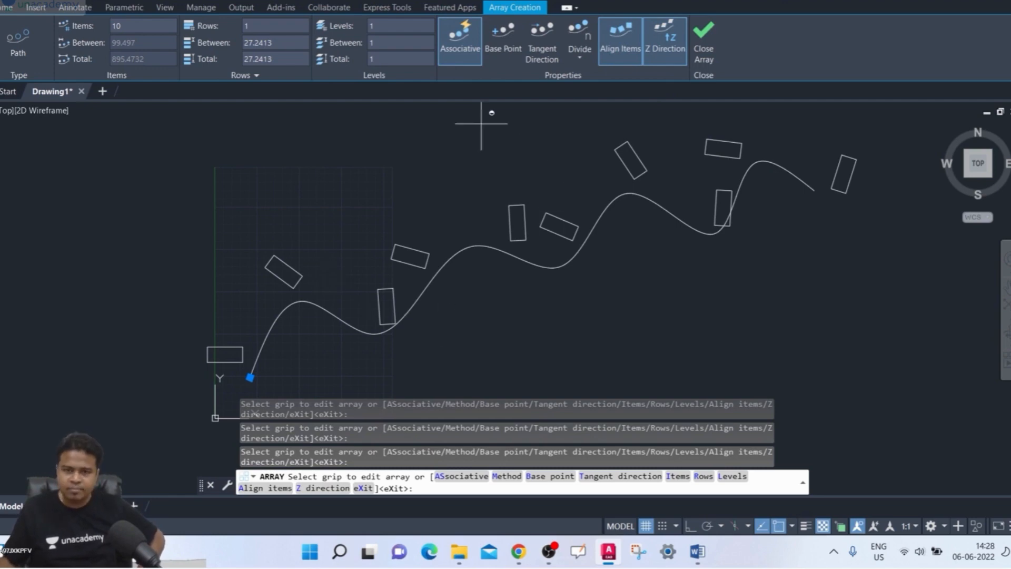
- Try 5 rows in the path array and reduce the row count to 3
{"action": "left_click", "coordinate": [263, 29]}
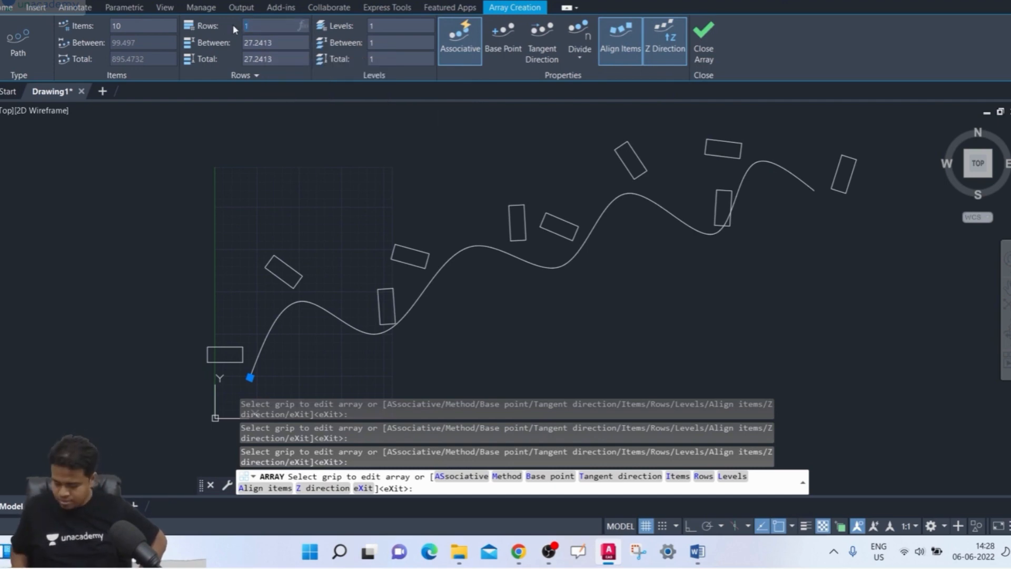
{"action": "type", "text": "5"}
{"action": "key", "text": "Return"}
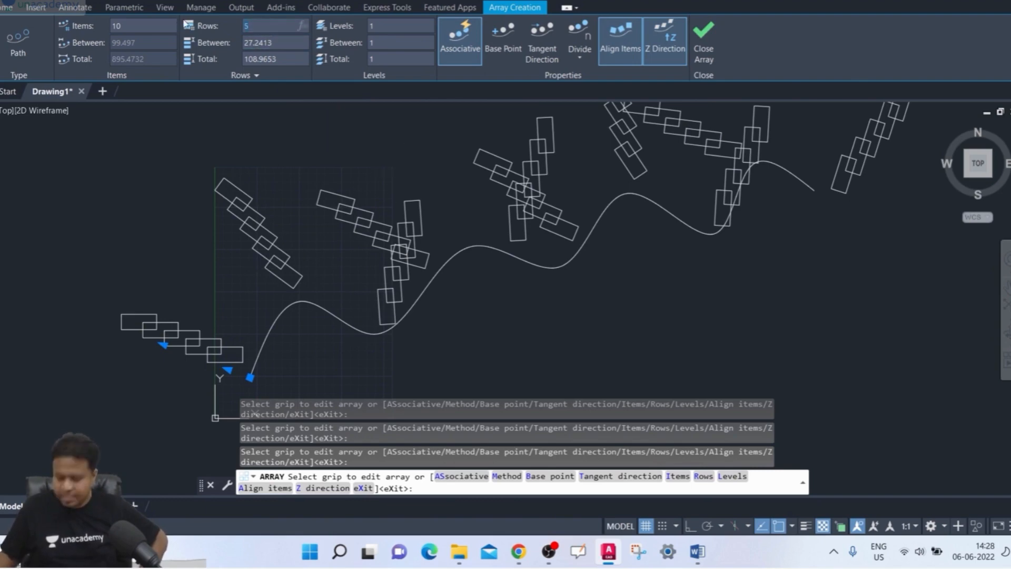
{"action": "type", "text": "3"}
{"action": "key", "text": "Return"}
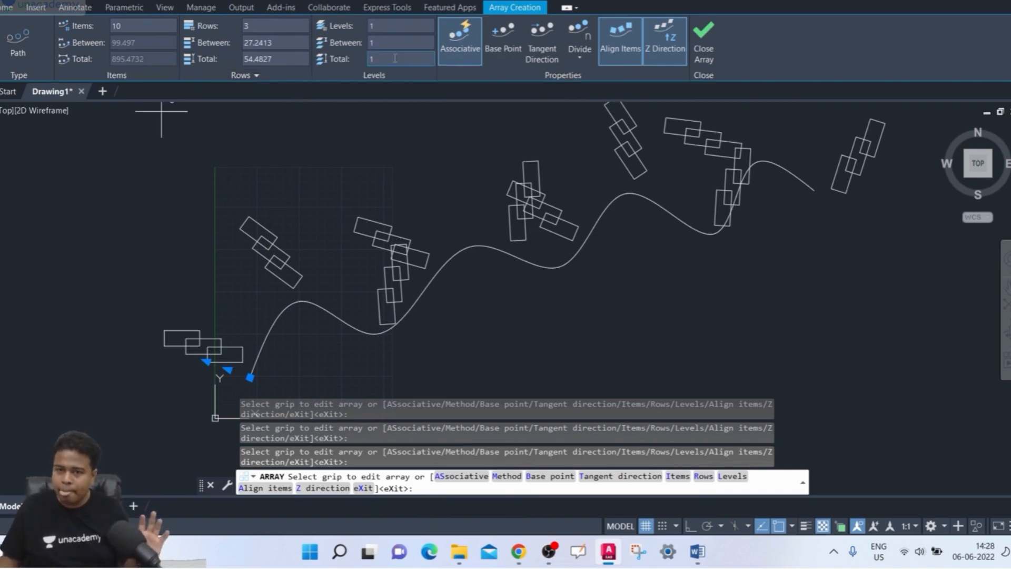
- Give the path array 3 levels with 100 between them and inspect the stacked levels from a tilted 3D view
{"action": "left_click", "coordinate": [385, 26]}
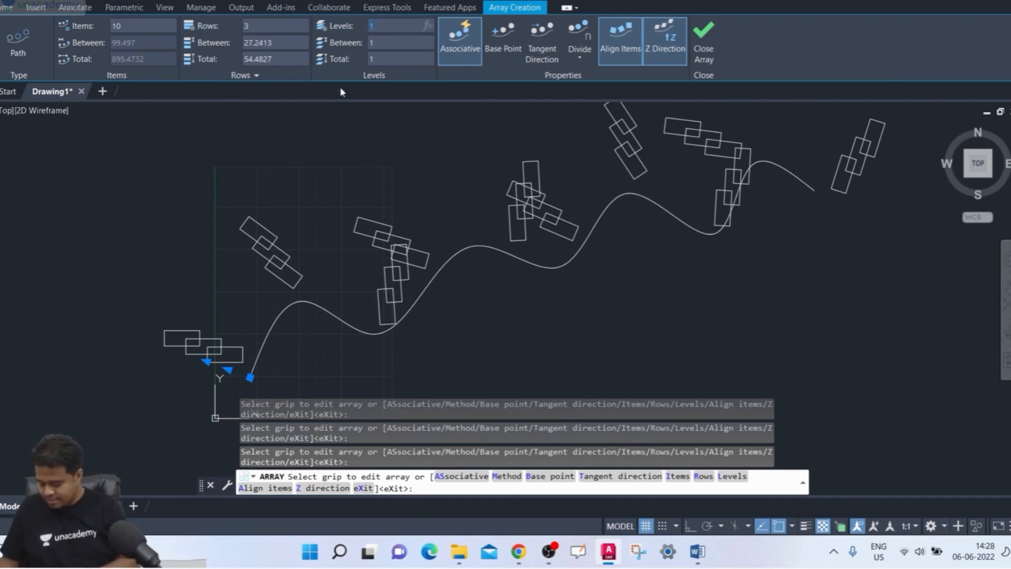
{"action": "type", "text": "3"}
{"action": "key", "text": "Return"}
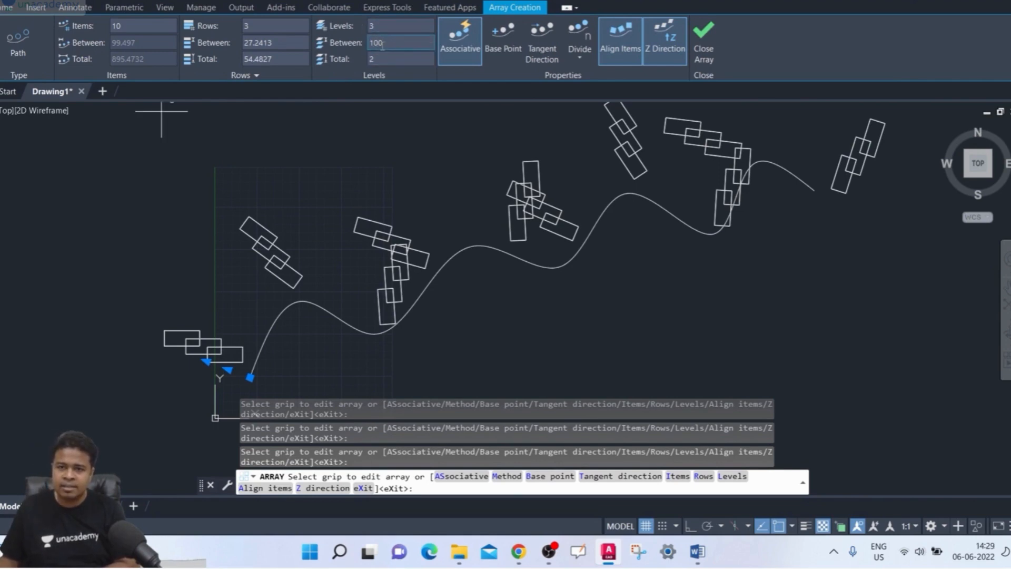
{"action": "key", "text": "Return"}
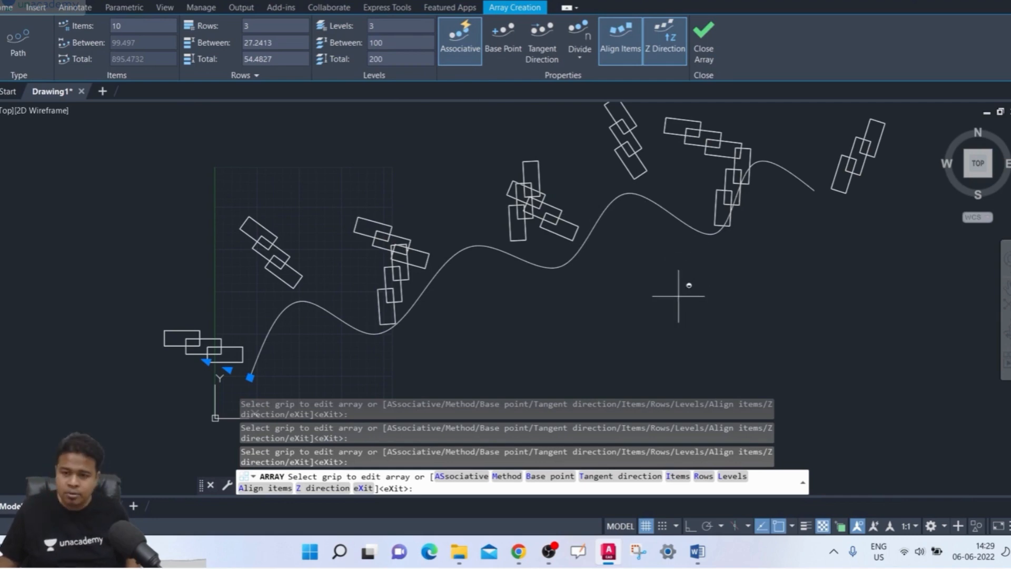
{"action": "mouse_move", "coordinate": [678, 289]}
{"action": "middle_mouse_down", "text": "shift"}
{"action": "mouse_move", "coordinate": [662, 316]}
{"action": "mouse_move", "coordinate": [628, 181]}
{"action": "mouse_move", "coordinate": [655, 169]}
{"action": "mouse_move", "coordinate": [667, 203]}
{"action": "middle_mouse_up", "text": "shift"}
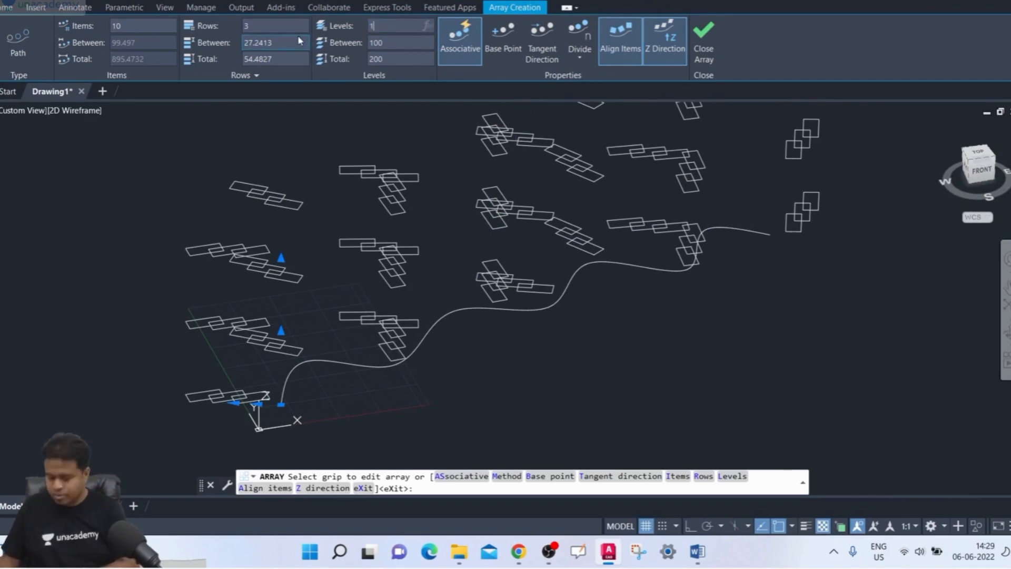
- Set the array's level count back to 1 and restore the top view
{"action": "type", "text": "1"}
{"action": "key", "text": "Return"}
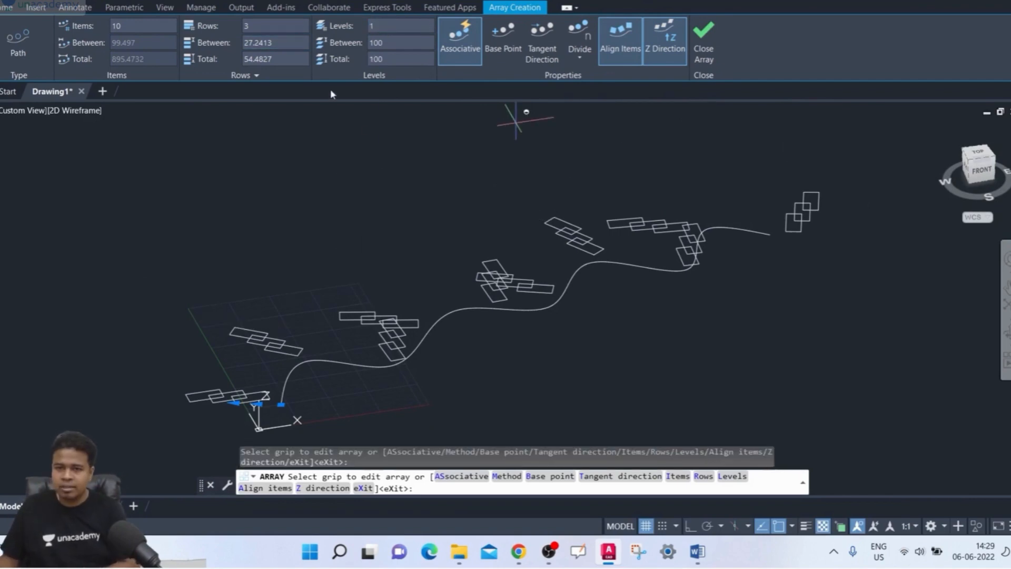
{"action": "left_click", "coordinate": [978, 154]}
- Set the path array's tangent direction from the spline's start point along the curve's initial slope, at about 69°
{"action": "scroll", "coordinate": [361, 265], "scroll_direction": "up", "scroll_amount": 3}
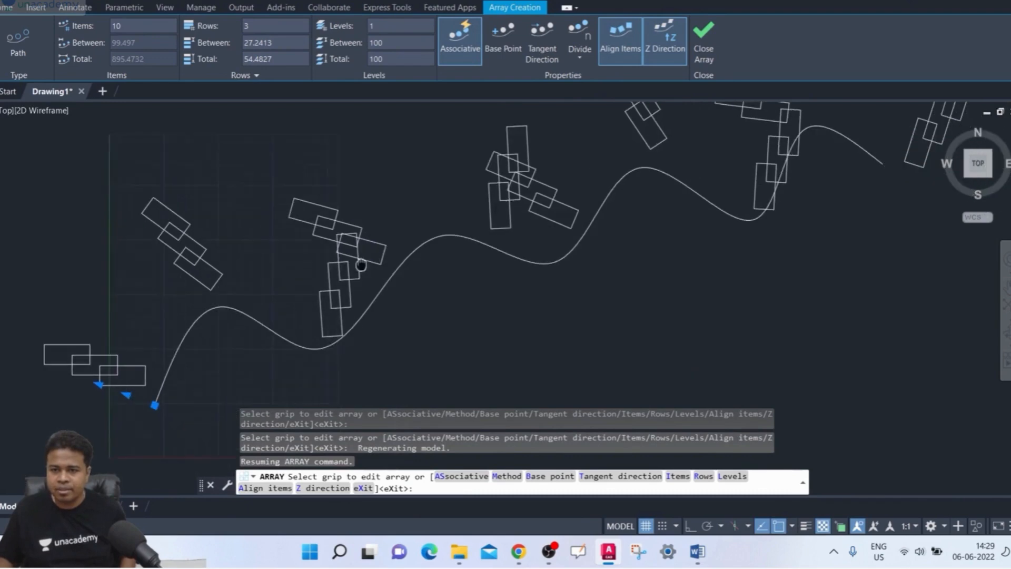
{"action": "scroll", "coordinate": [360, 265], "scroll_direction": "down", "scroll_amount": 2}
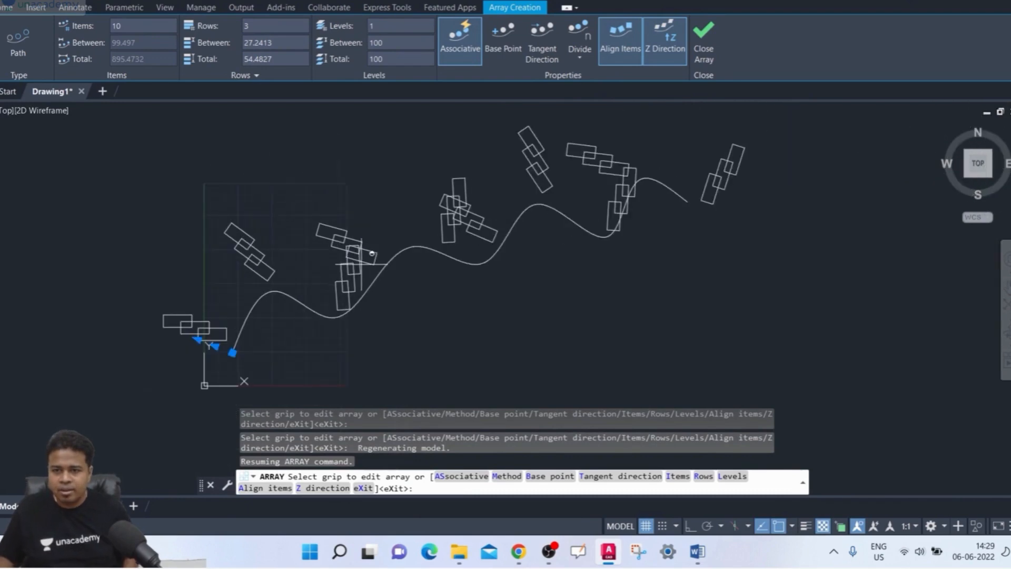
{"action": "left_click", "coordinate": [552, 51]}
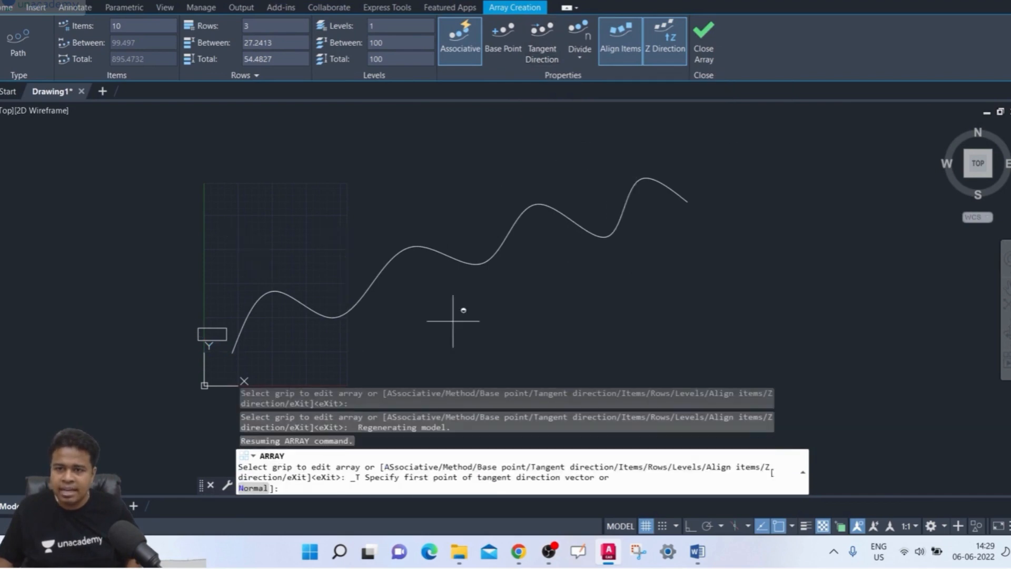
{"action": "scroll", "coordinate": [237, 369], "scroll_direction": "up", "scroll_amount": 4}
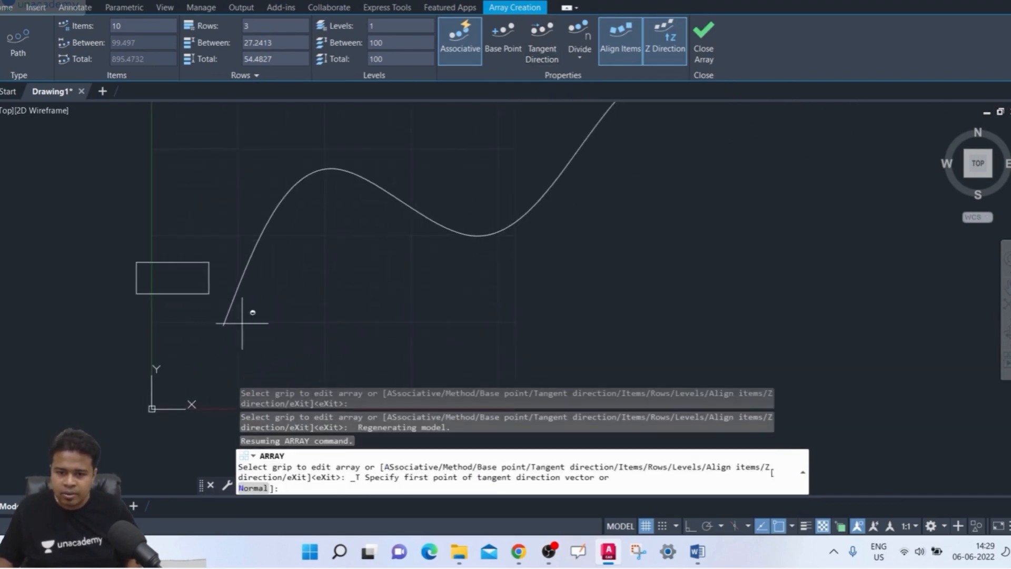
{"action": "left_click", "coordinate": [224, 325]}
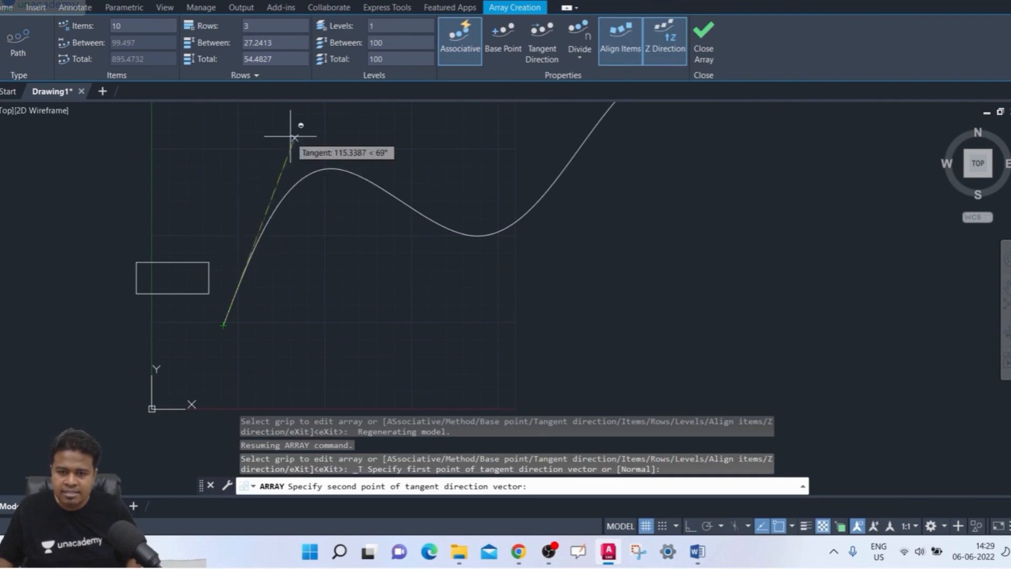
{"action": "left_click", "coordinate": [305, 112]}
{"action": "scroll", "coordinate": [286, 249], "scroll_direction": "down", "scroll_amount": 2}
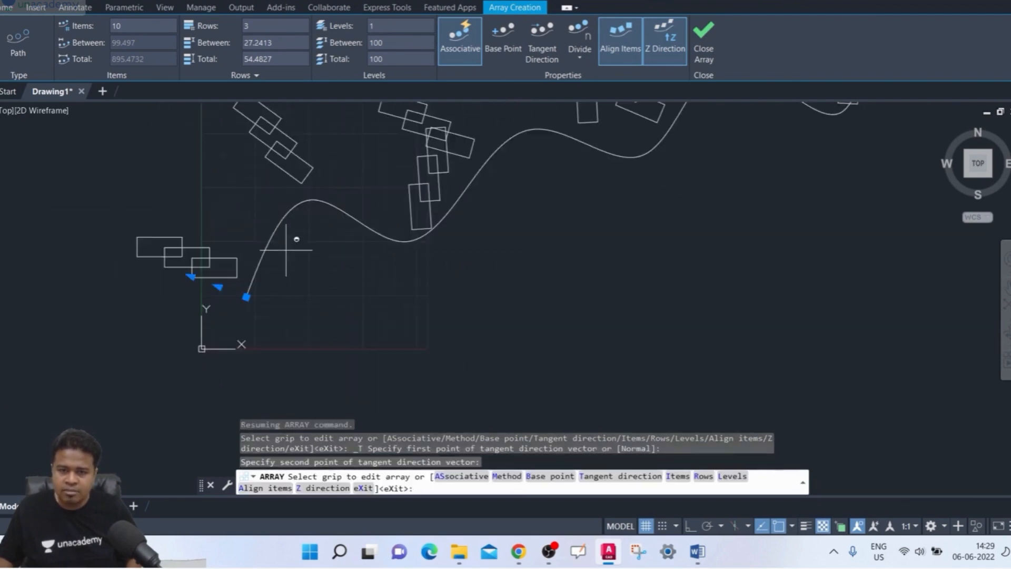
- Reduce the path array to 1 row
{"action": "middle_click_drag", "start_coordinate": [287, 252], "coordinate": [257, 292]}
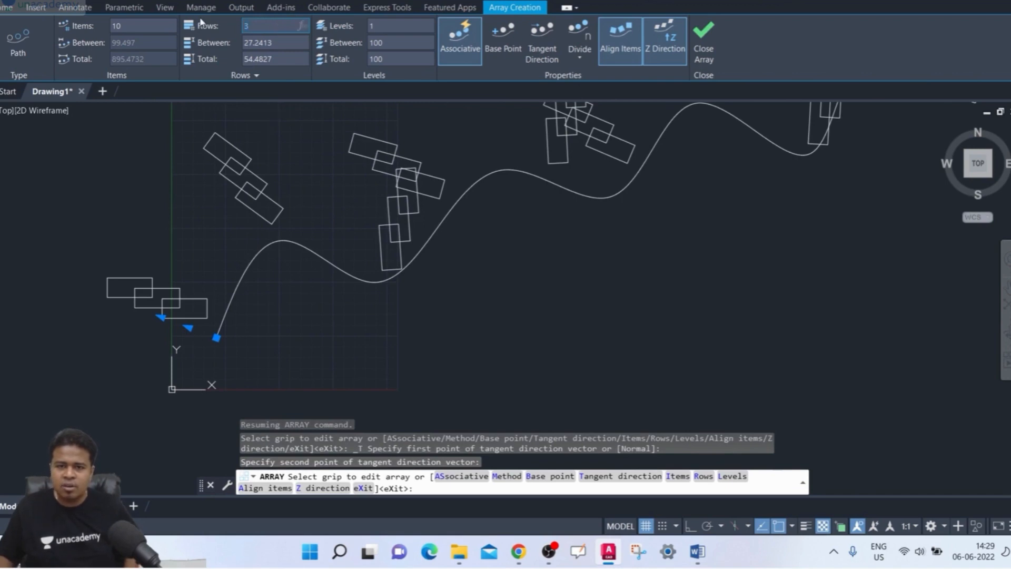
{"action": "type", "text": "1"}
{"action": "key", "text": "Return"}
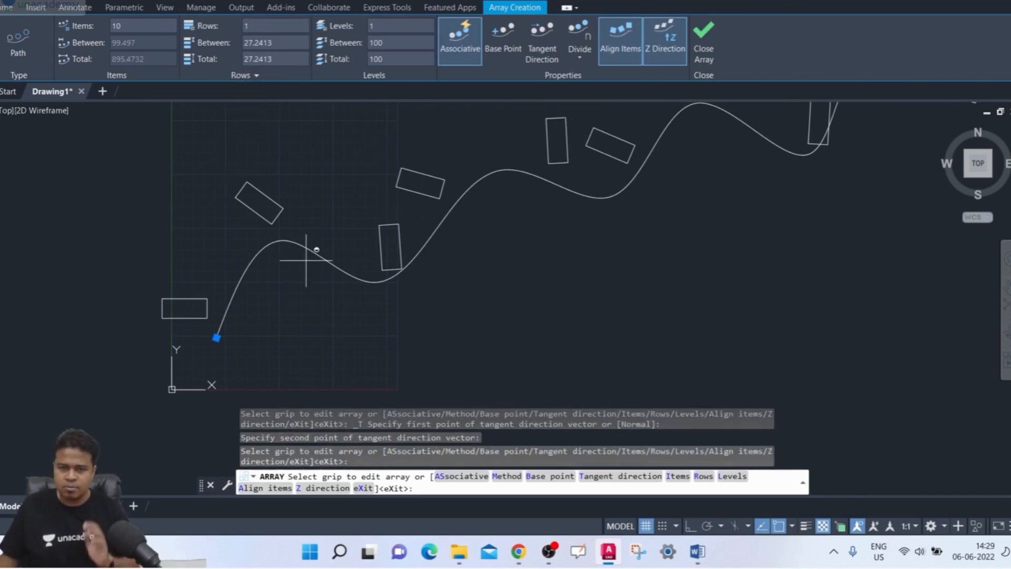
{"action": "middle_click_drag", "start_coordinate": [306, 260], "coordinate": [278, 293]}
- Try a shallow upward-right tangent direction from the spline's start point, and redefine it steeply along the start of the curve
{"action": "left_click", "coordinate": [542, 49]}
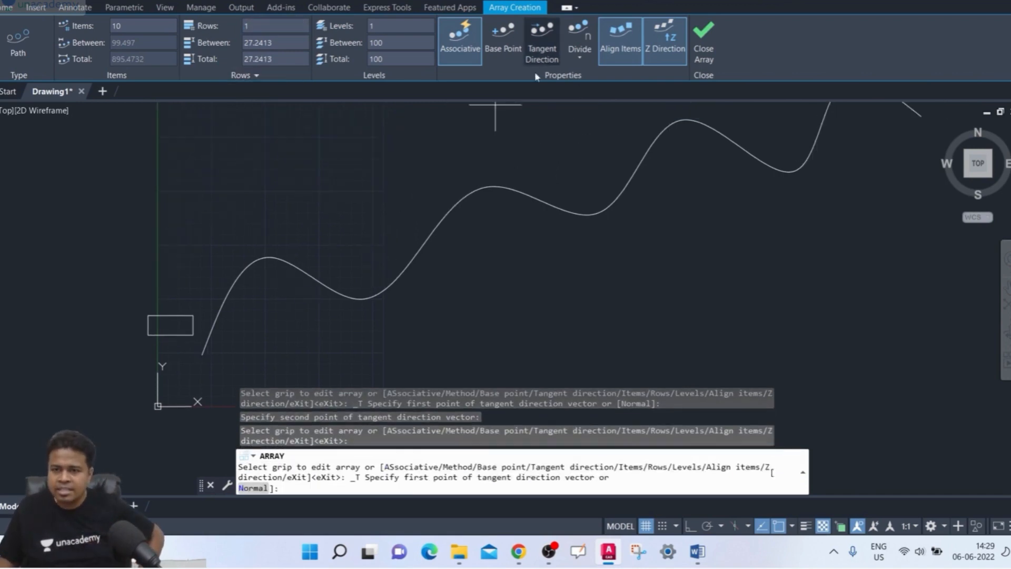
{"action": "left_click", "coordinate": [200, 354]}
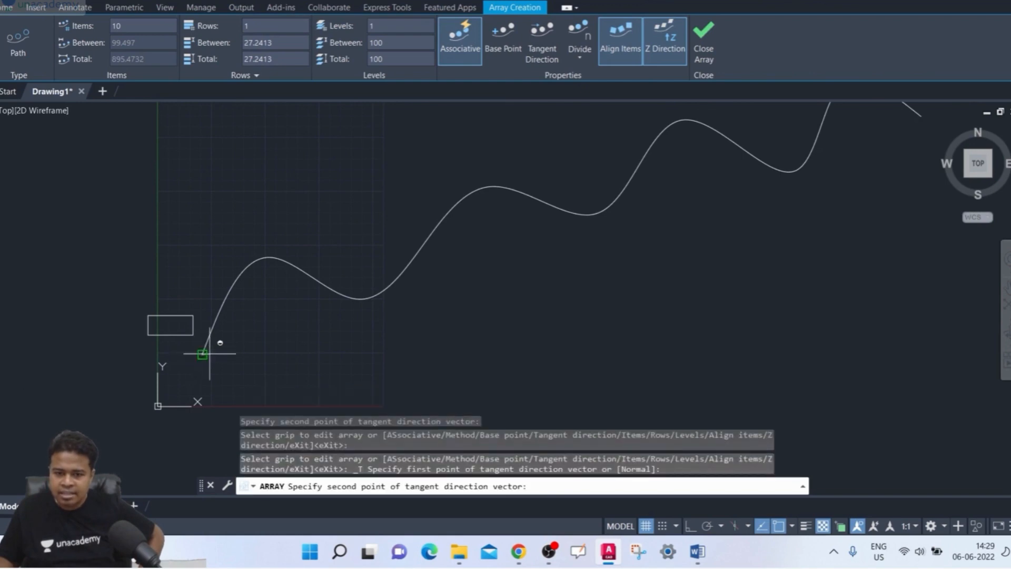
{"action": "left_click", "coordinate": [283, 316]}
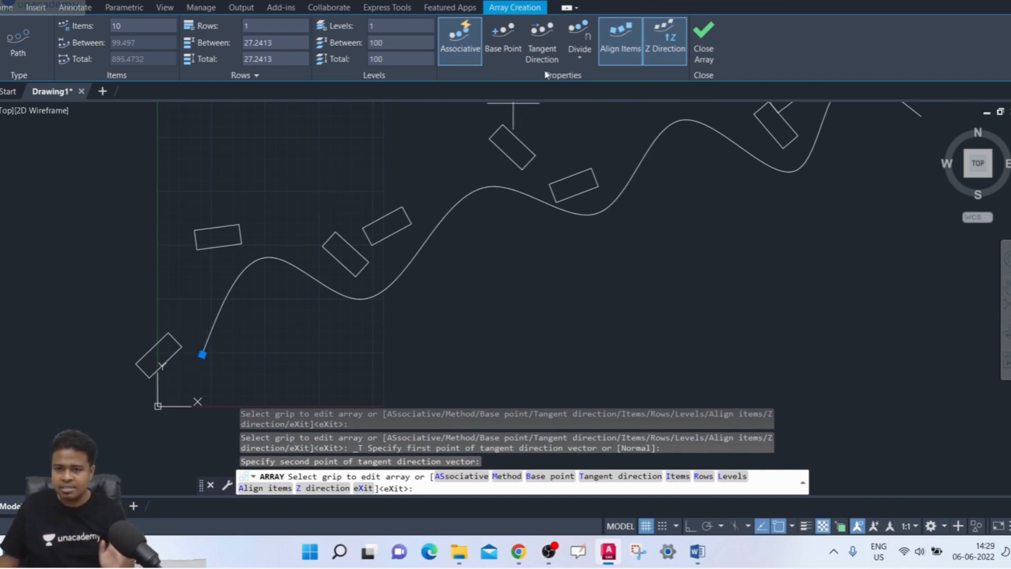
{"action": "left_click", "coordinate": [542, 50]}
{"action": "left_click", "coordinate": [202, 354]}
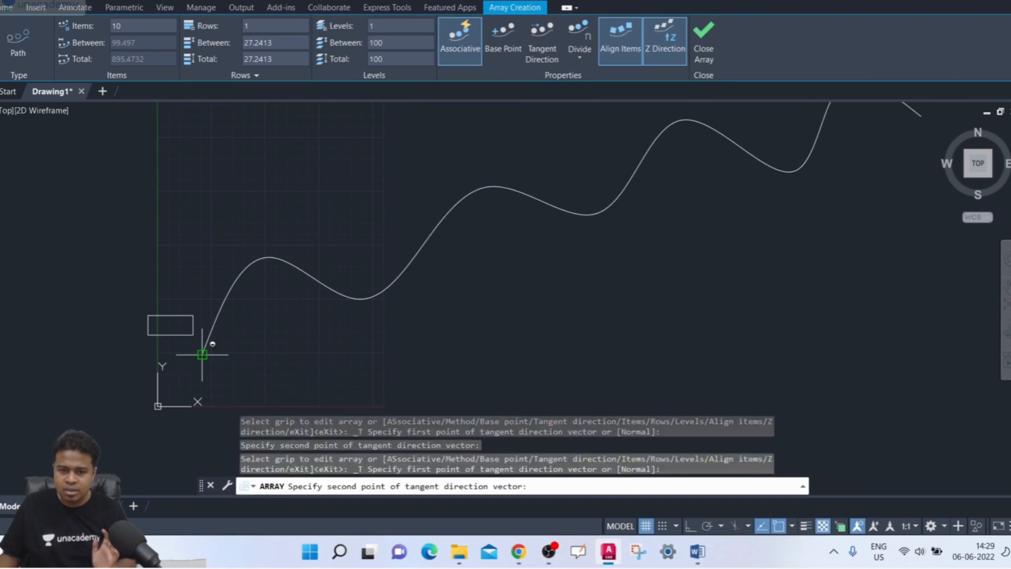
{"action": "left_click", "coordinate": [237, 209]}
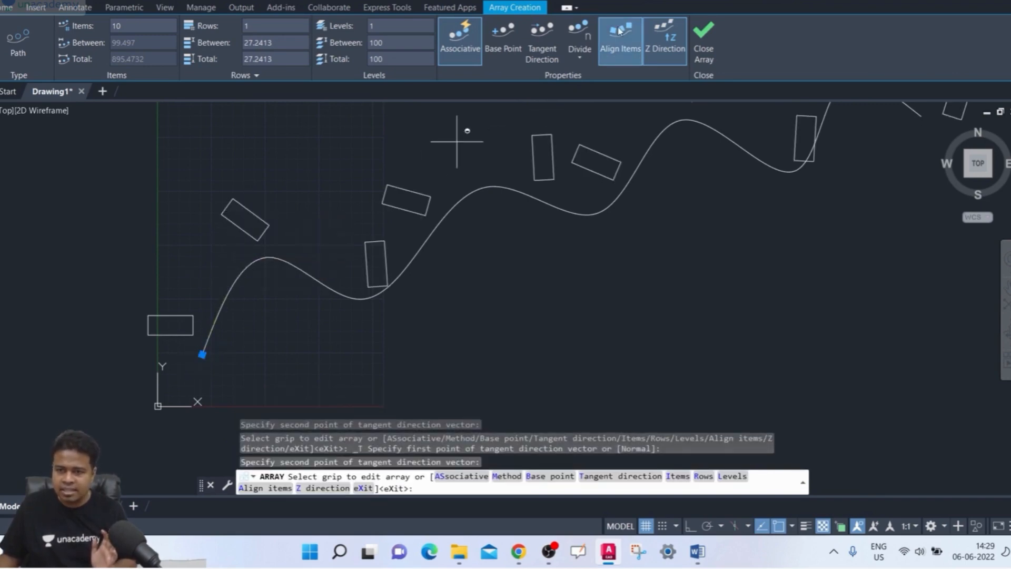
- Try the tangent direction twice from the spline's start point toward the upper left, past the source rectangle
{"action": "left_click", "coordinate": [542, 50]}
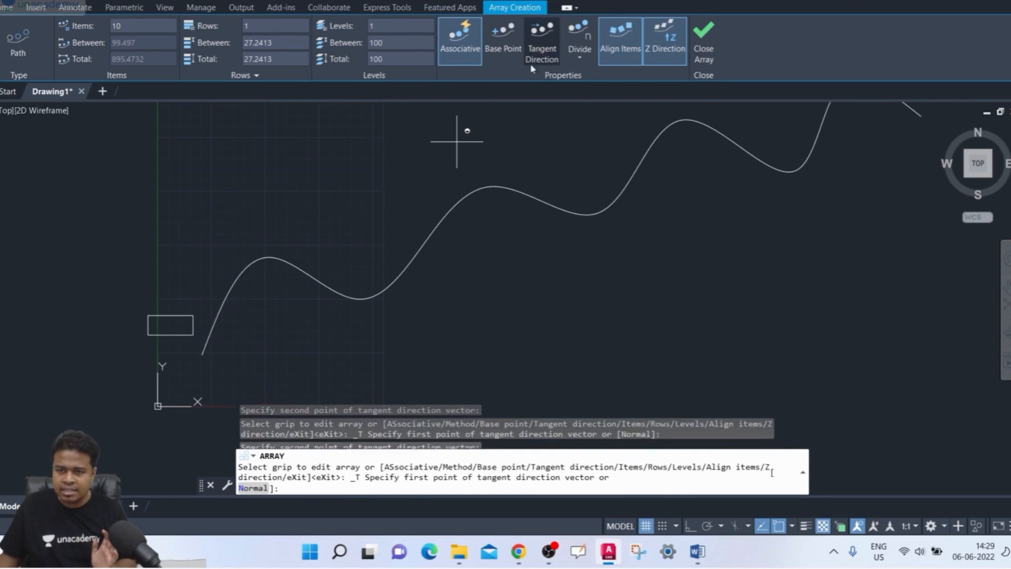
{"action": "left_click", "coordinate": [202, 353]}
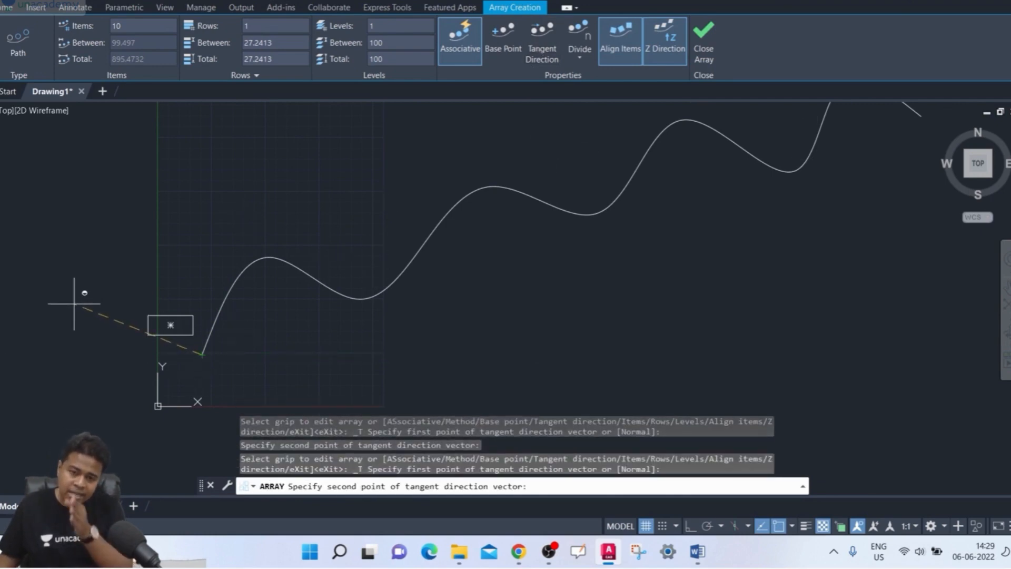
{"action": "left_click", "coordinate": [75, 299]}
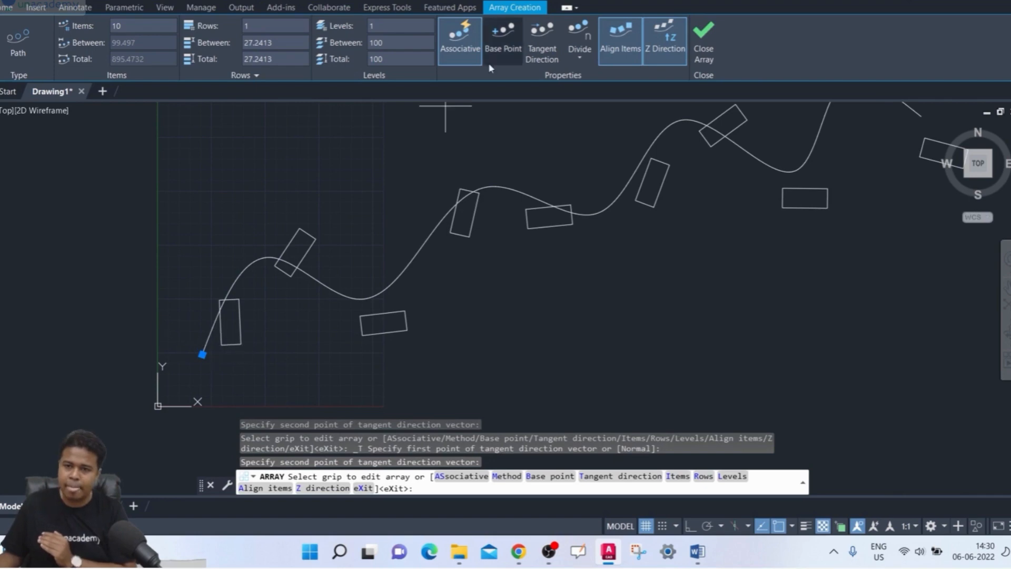
{"action": "left_click", "coordinate": [542, 42]}
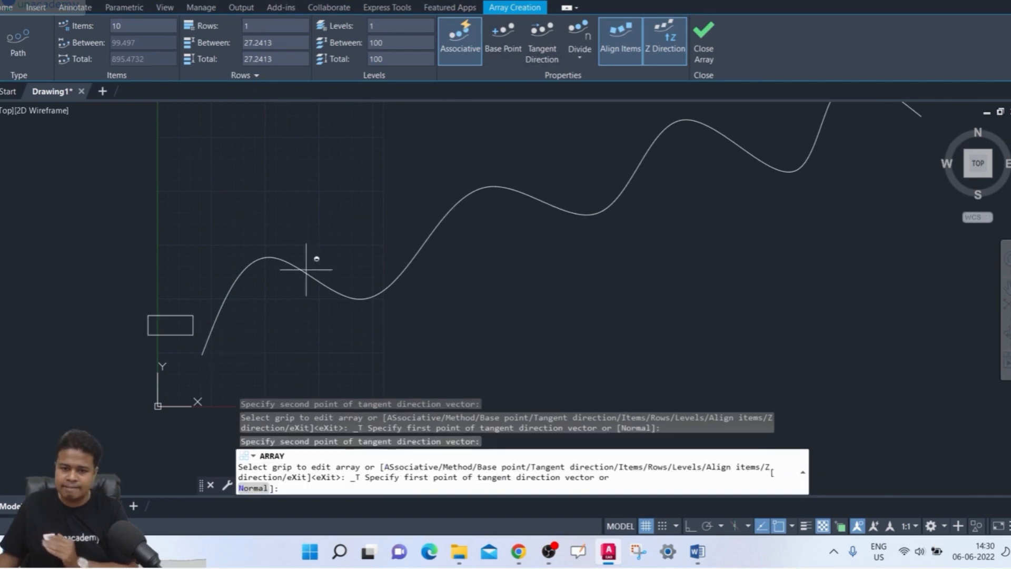
{"action": "left_click", "coordinate": [202, 354]}
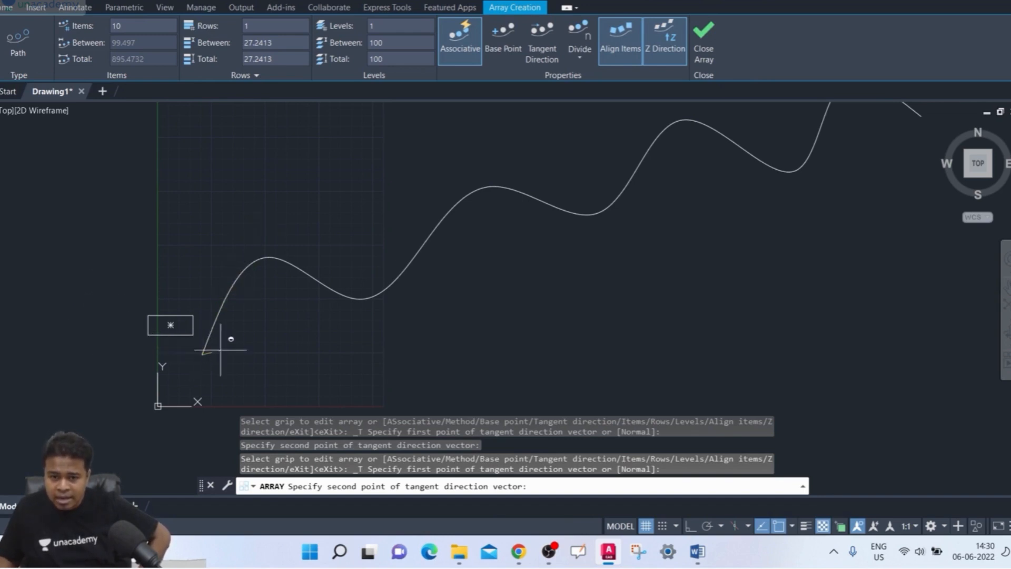
{"action": "left_click", "coordinate": [39, 289]}
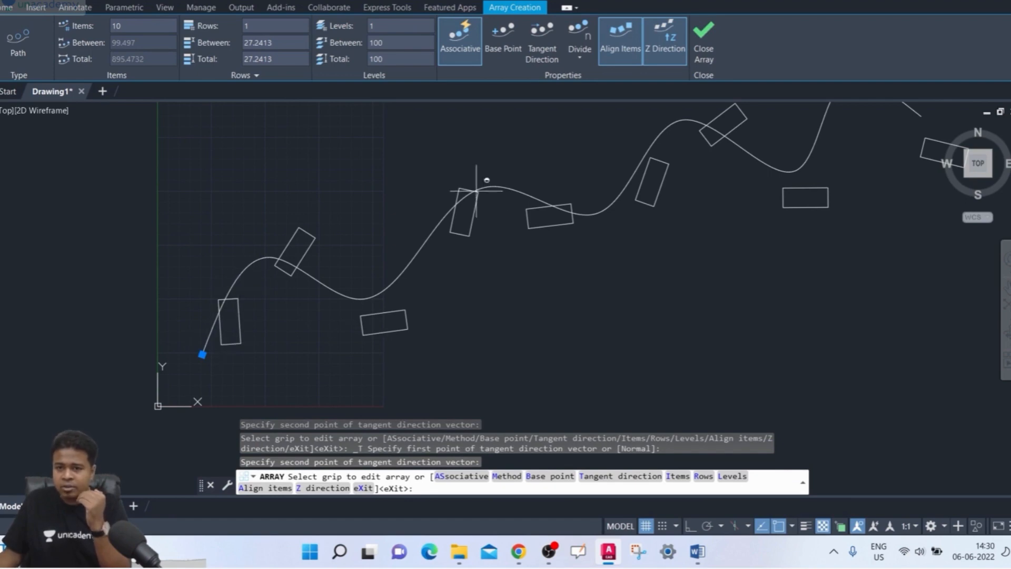
{"action": "middle_click_drag", "start_coordinate": [566, 224], "coordinate": [508, 261]}
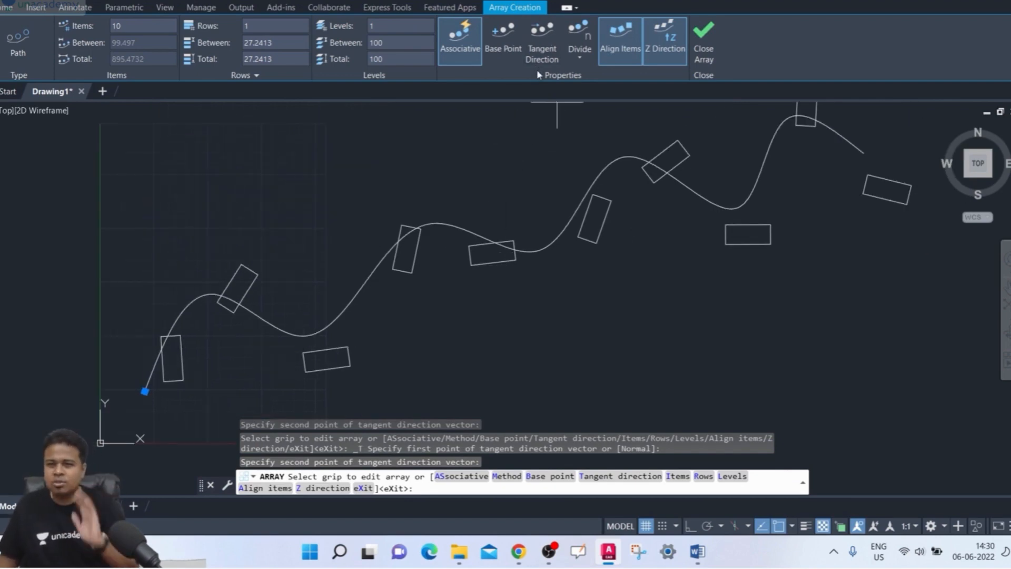
- Redefine the tangent direction from the spline's start point steeply upward near the curve, and try it straight up
{"action": "left_click", "coordinate": [542, 45]}
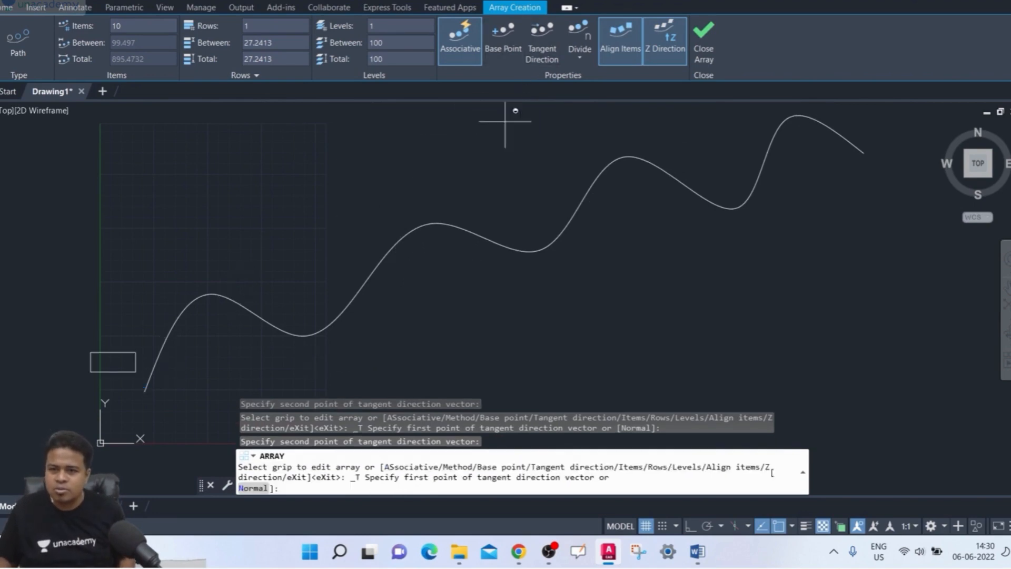
{"action": "left_click", "coordinate": [146, 390]}
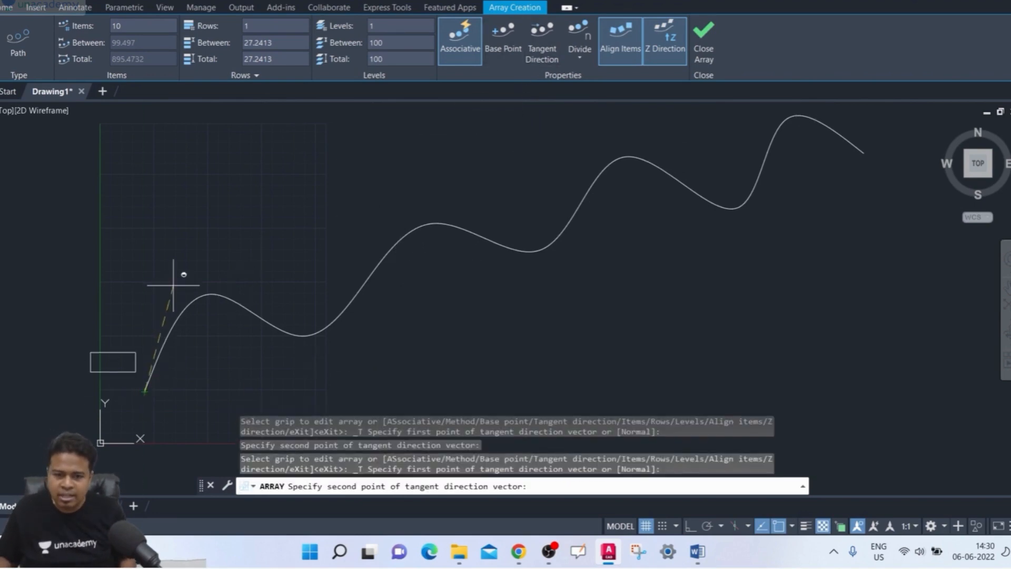
{"action": "left_click", "coordinate": [196, 235]}
{"action": "middle_click_drag", "start_coordinate": [237, 345], "coordinate": [268, 337]}
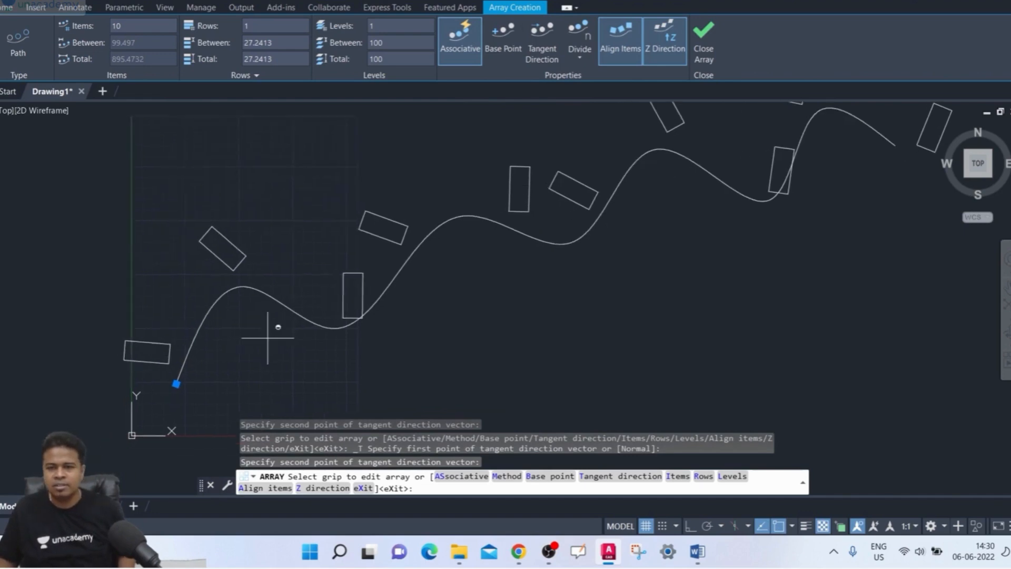
{"action": "scroll", "coordinate": [268, 338], "scroll_direction": "down", "scroll_amount": 3}
{"action": "left_click", "coordinate": [542, 44]}
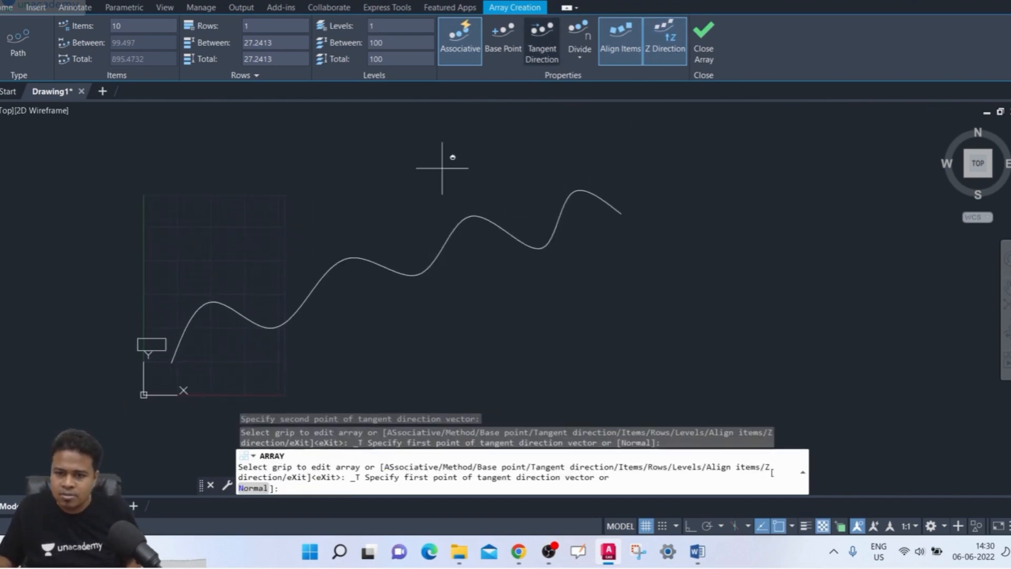
{"action": "left_click", "coordinate": [172, 362]}
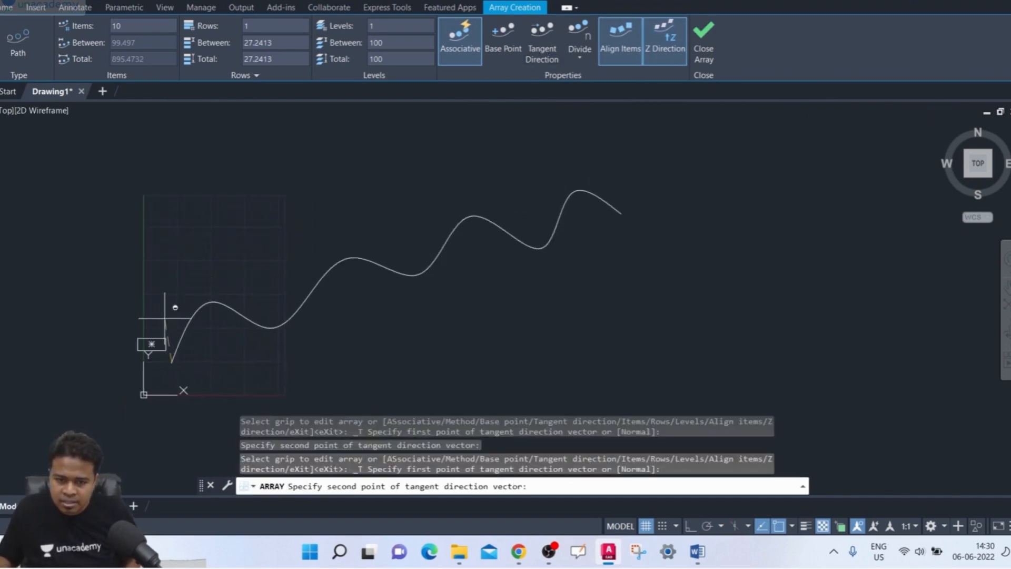
{"action": "left_click", "coordinate": [171, 259]}
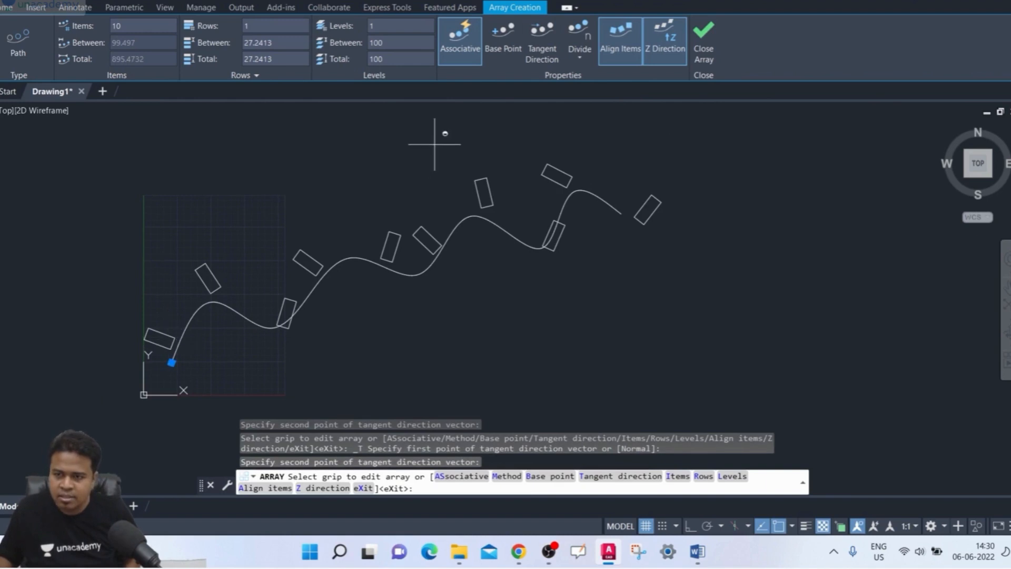
- Set the tangent direction from the spline's start point slightly left of vertical and finish the path array
{"action": "left_click", "coordinate": [542, 45]}
{"action": "left_click", "coordinate": [172, 362]}
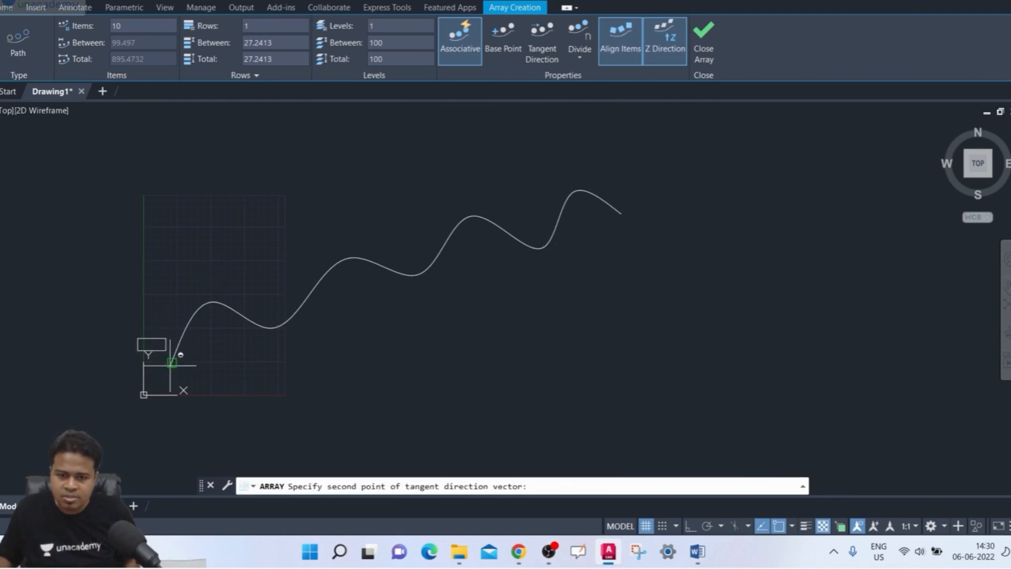
{"action": "left_click", "coordinate": [167, 263]}
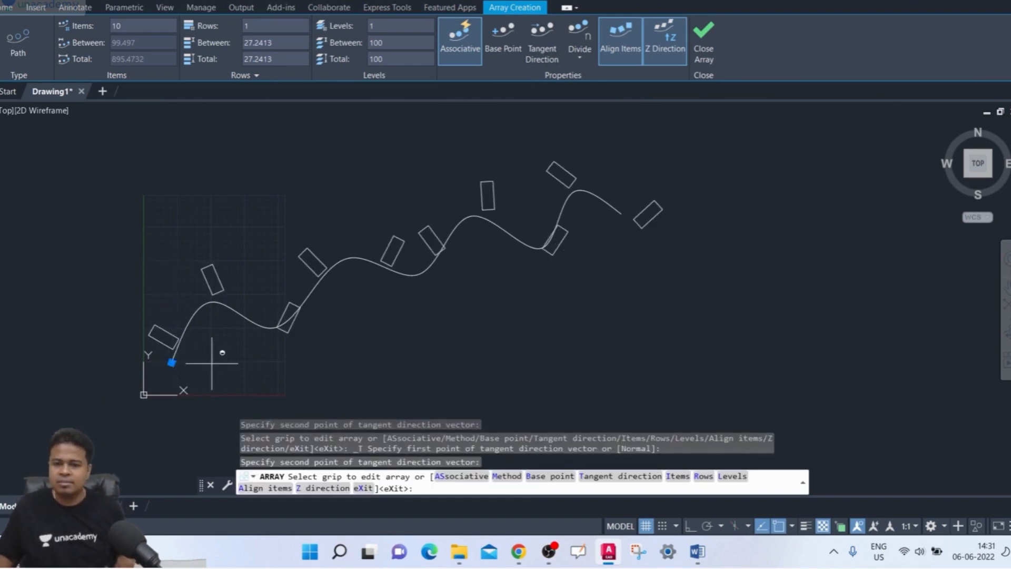
{"action": "middle_click_drag", "start_coordinate": [236, 342], "coordinate": [246, 343]}
{"action": "middle_click_drag", "start_coordinate": [309, 190], "coordinate": [282, 182]}
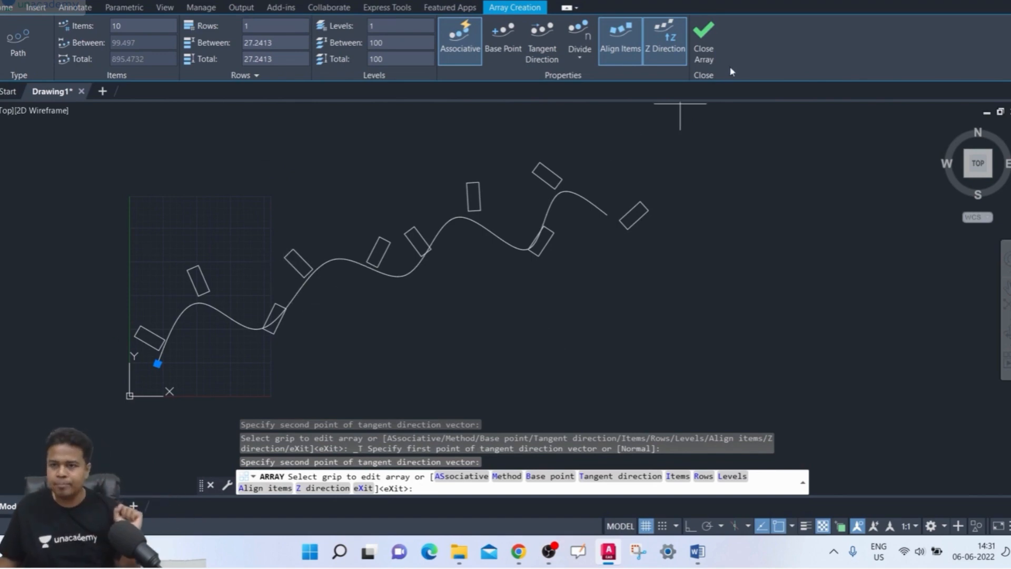
{"action": "left_click", "coordinate": [704, 39]}
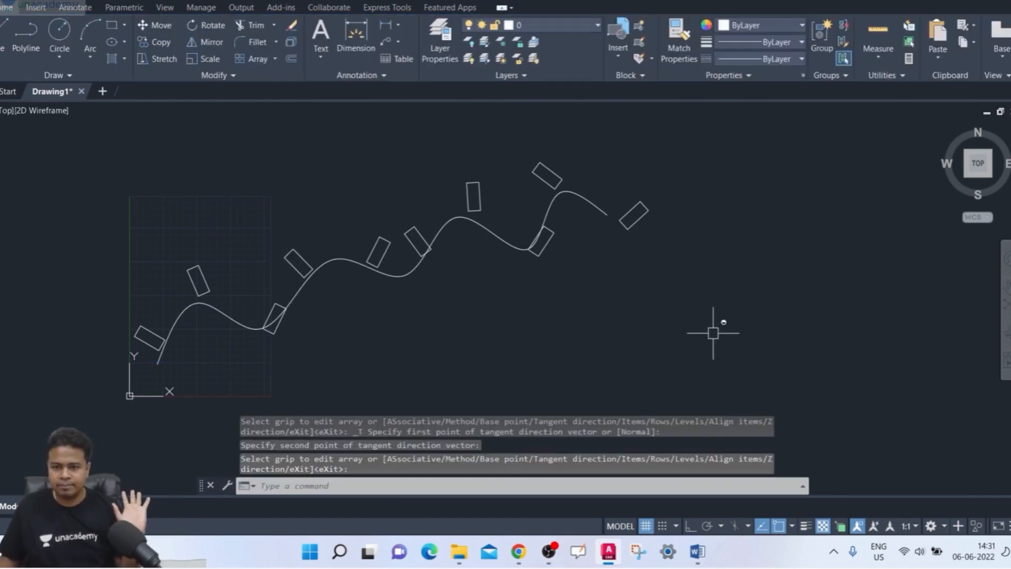
- Select the finished path array to review its editing options, including Edit Source, Replace Item and Reset Array, and deselect it
{"action": "middle_click_drag", "start_coordinate": [714, 330], "coordinate": [731, 340]}
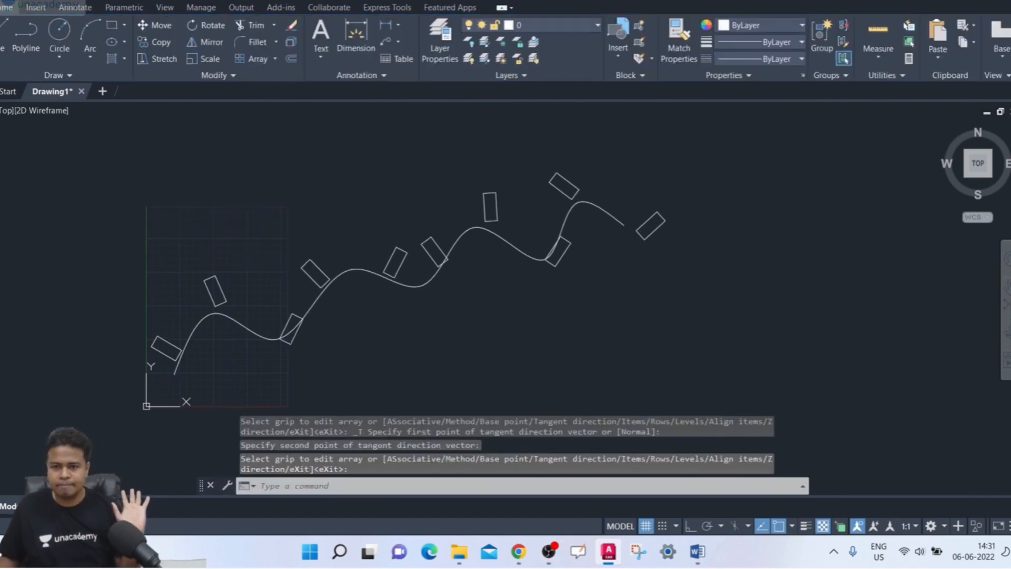
{"action": "left_click", "coordinate": [652, 235]}
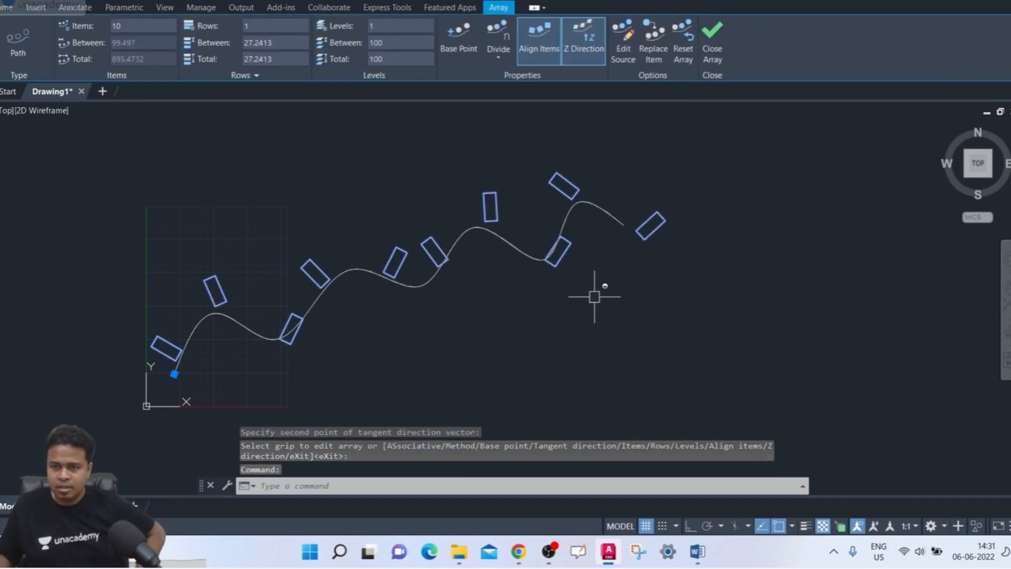
{"action": "left_click", "coordinate": [689, 204]}
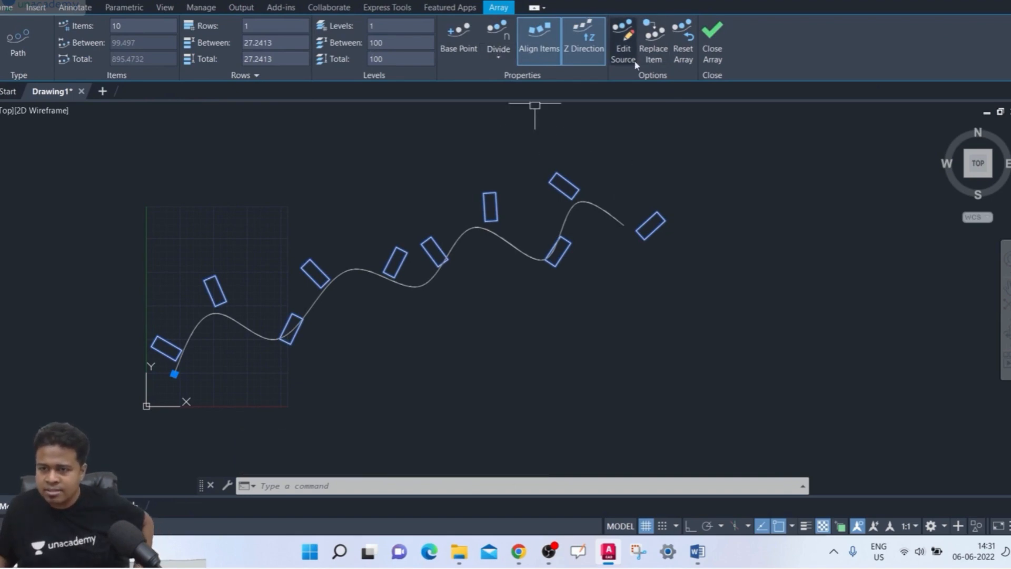
{"action": "scroll", "coordinate": [613, 113], "scroll_direction": "up", "scroll_amount": 2}
{"action": "scroll", "coordinate": [613, 114], "scroll_direction": "down", "scroll_amount": 2}
{"action": "middle_click_drag", "start_coordinate": [599, 169], "coordinate": [655, 155]}
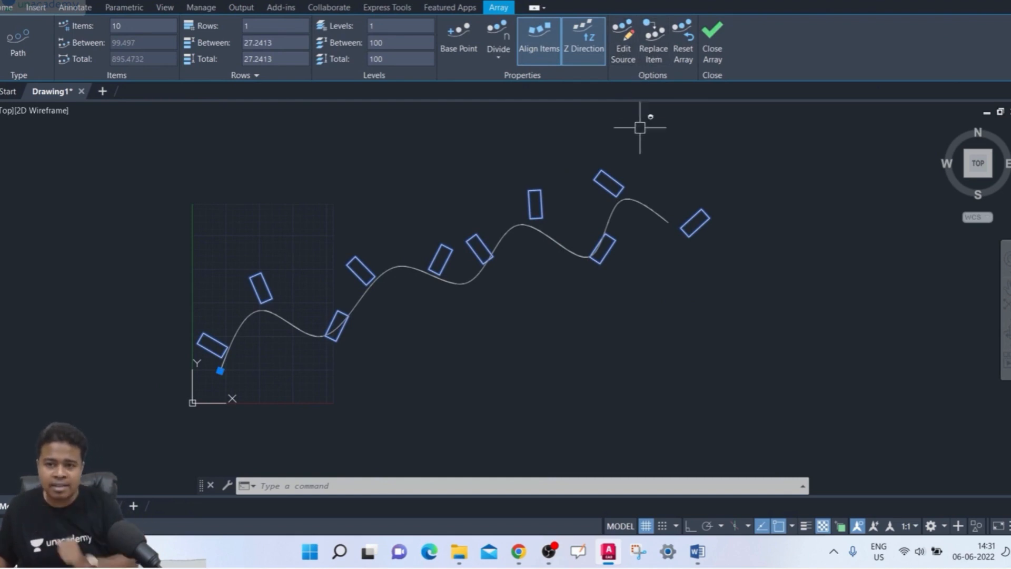
{"action": "middle_click_drag", "start_coordinate": [176, 409], "coordinate": [193, 410]}
{"action": "left_click", "coordinate": [213, 415]}
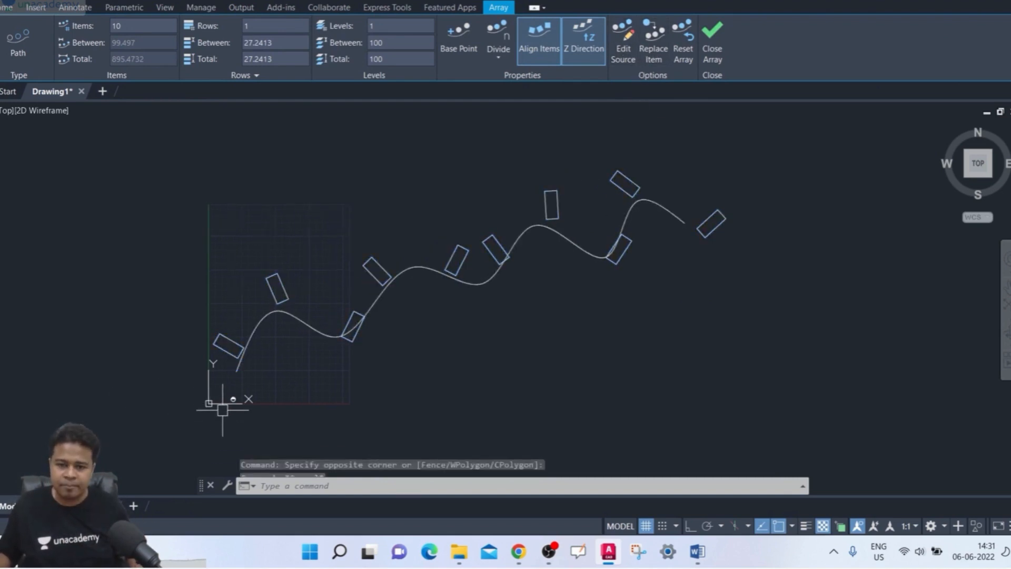
- Open the path array's source objects for editing, picking the first rectangle at the spline's start as the item
{"action": "key", "text": "Escape"}
{"action": "scroll", "coordinate": [247, 402], "scroll_direction": "up", "scroll_amount": 2}
{"action": "scroll", "coordinate": [247, 402], "scroll_direction": "up", "scroll_amount": 2}
{"action": "middle_click_drag", "start_coordinate": [253, 388], "coordinate": [257, 443]}
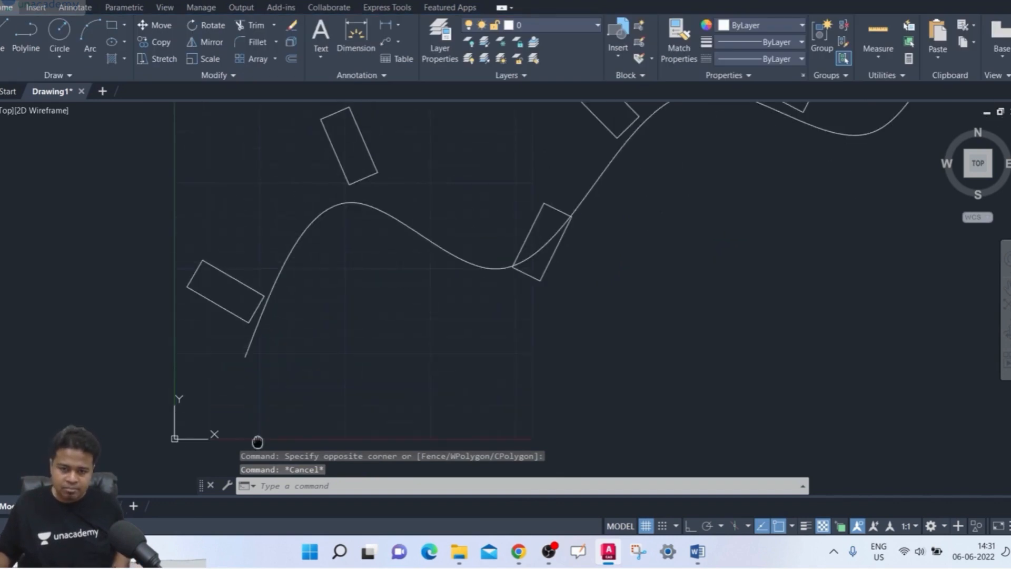
{"action": "left_click", "coordinate": [228, 316]}
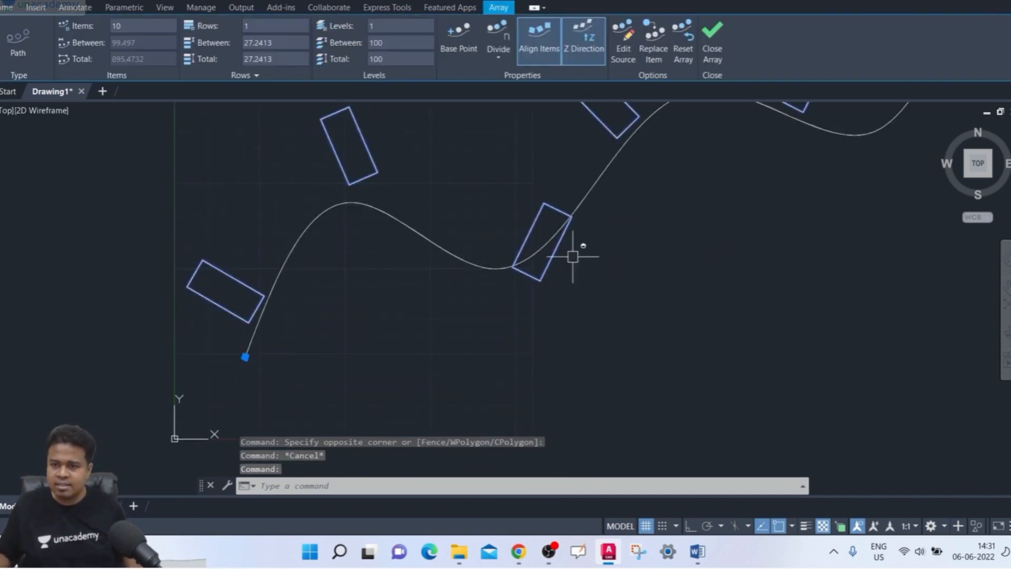
{"action": "left_click", "coordinate": [625, 49]}
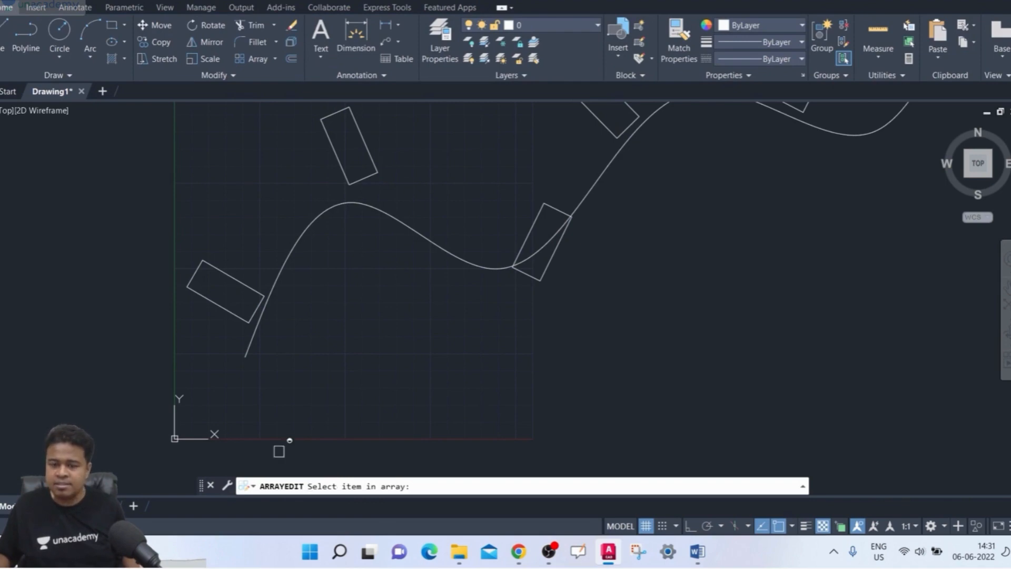
{"action": "left_click", "coordinate": [230, 313]}
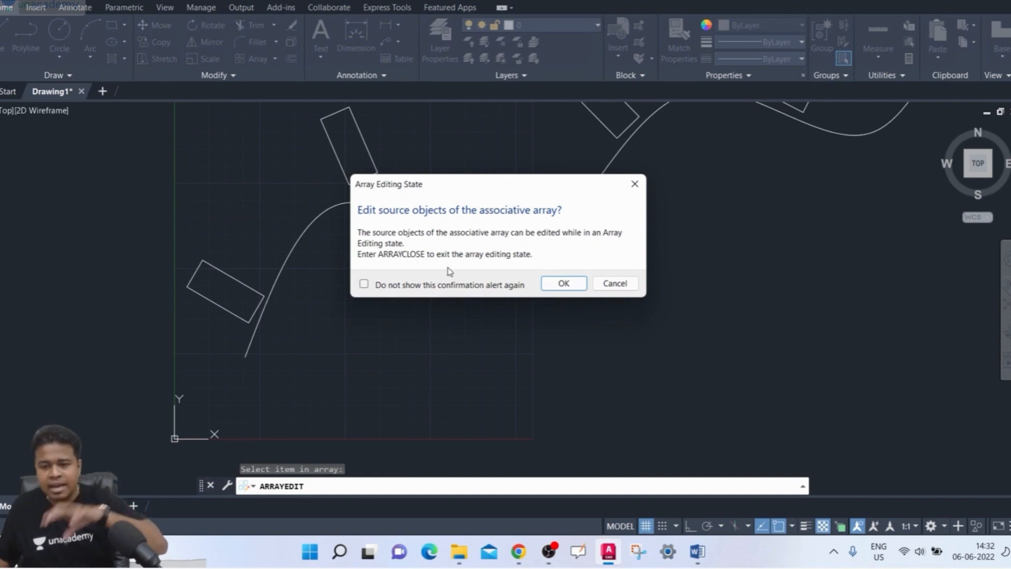
{"action": "left_click", "coordinate": [560, 283]}
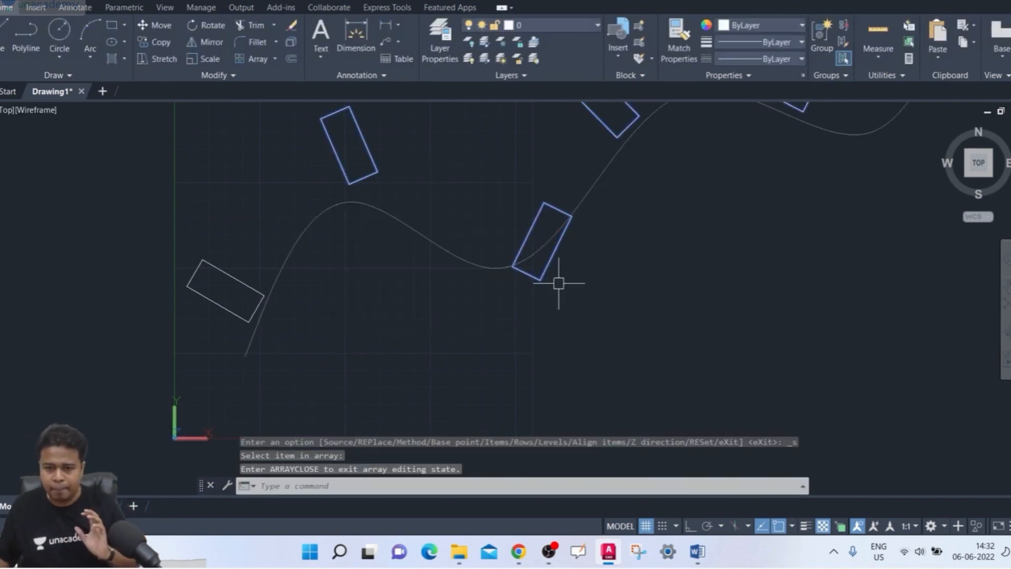
- Draw a circle of about 7.4 radius at the centre of the source rectangle
{"action": "scroll", "coordinate": [301, 350], "scroll_direction": "down", "scroll_amount": 2}
{"action": "middle_click_drag", "start_coordinate": [301, 350], "coordinate": [306, 335]}
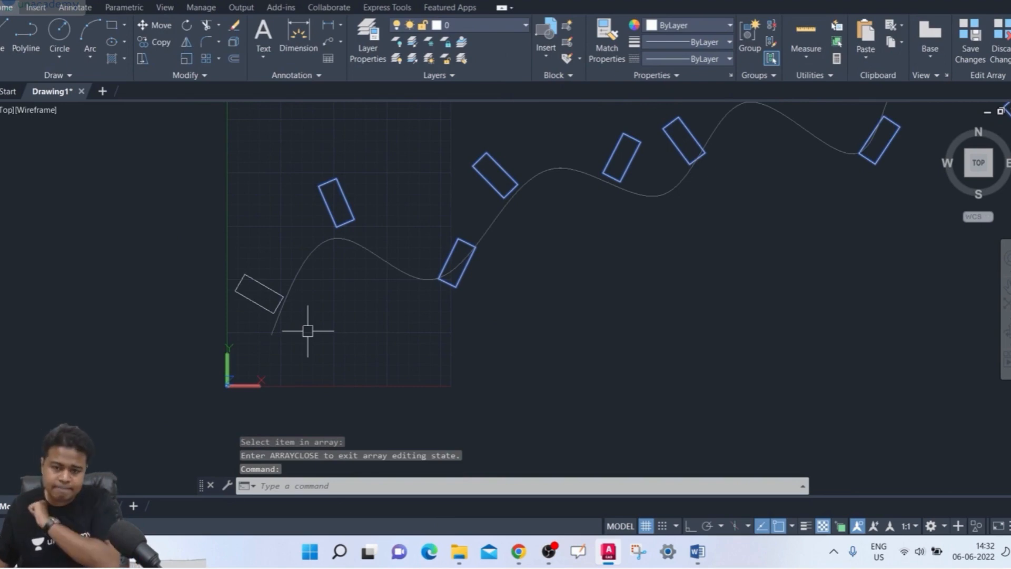
{"action": "scroll", "coordinate": [248, 286], "scroll_direction": "up", "scroll_amount": 2}
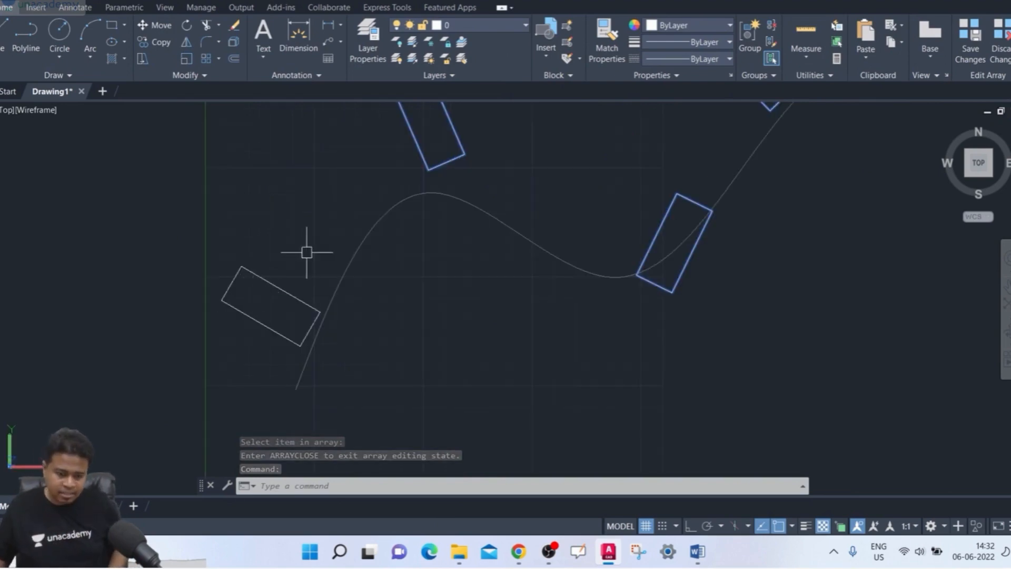
{"action": "type", "text": "c"}
{"action": "key", "text": "Return"}
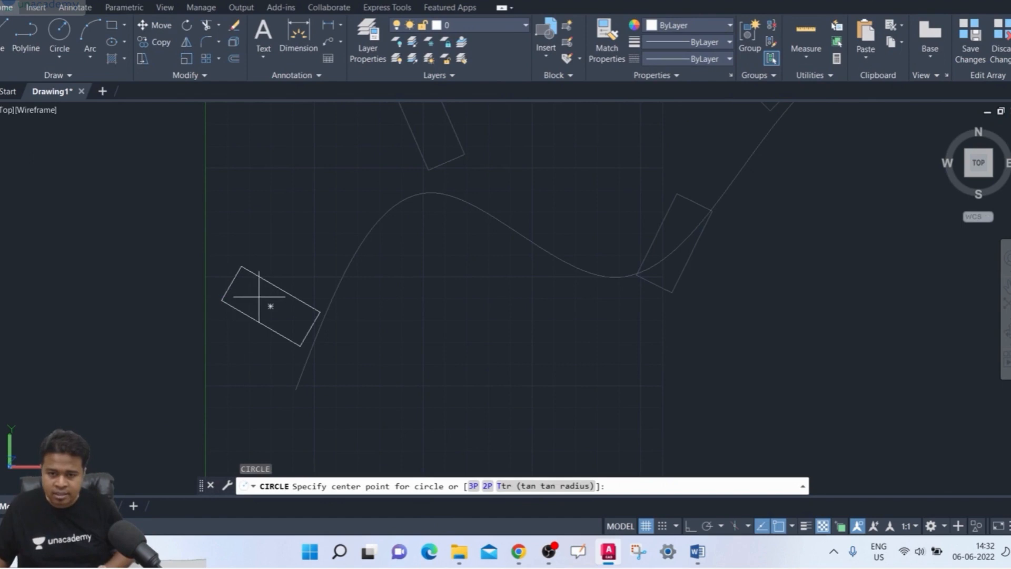
{"action": "left_click", "coordinate": [271, 307]}
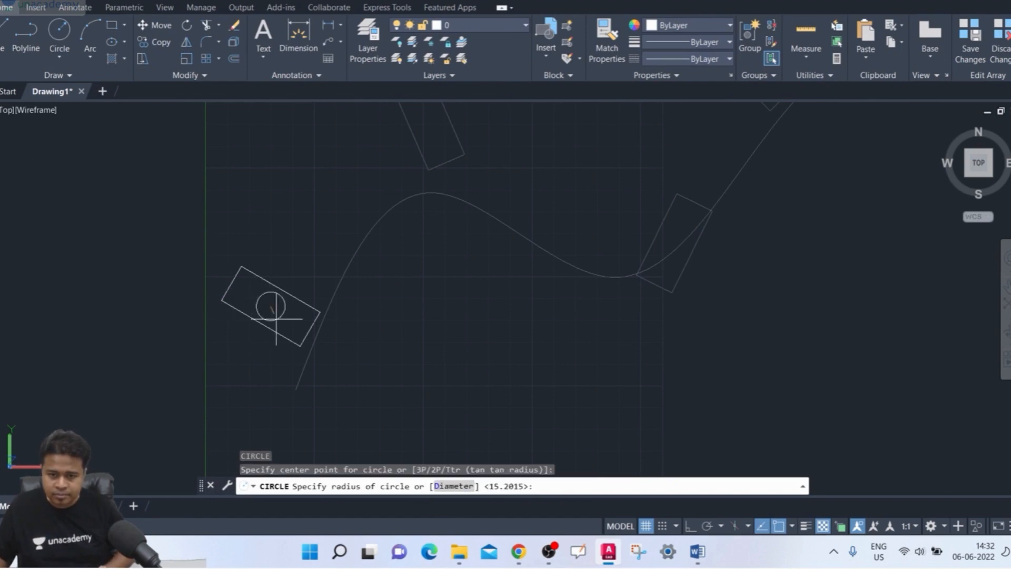
{"action": "left_click", "coordinate": [277, 321]}
- Draw a circle of about 7.6 radius centred on the source rectangle's uppermost corner
{"action": "scroll", "coordinate": [402, 318], "scroll_direction": "down", "scroll_amount": 2}
{"action": "middle_click_drag", "start_coordinate": [402, 318], "coordinate": [266, 355]}
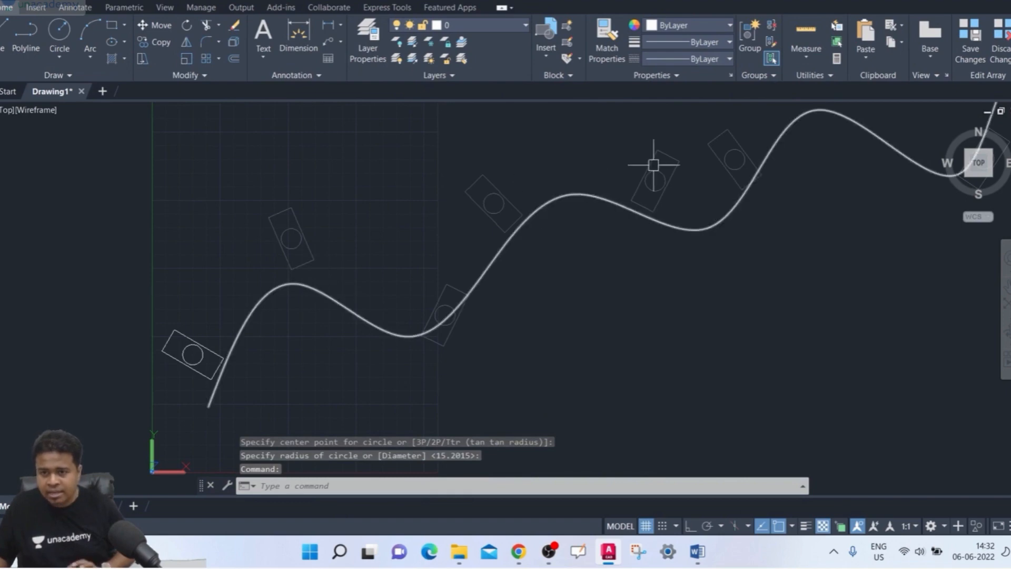
{"action": "middle_click_drag", "start_coordinate": [671, 304], "coordinate": [650, 305]}
{"action": "type", "text": "c"}
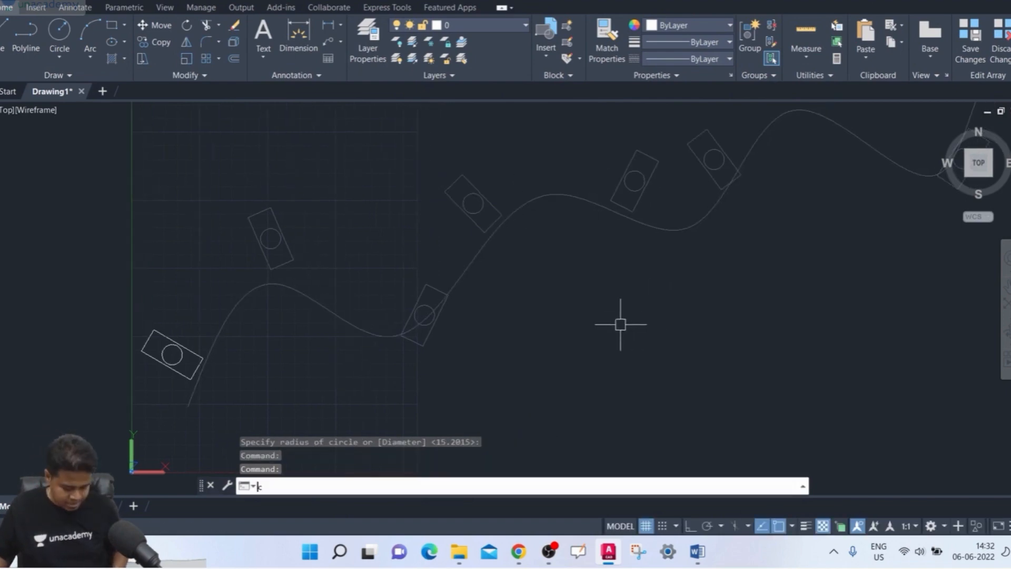
{"action": "key", "text": "Return"}
{"action": "scroll", "coordinate": [122, 337], "scroll_direction": "up", "scroll_amount": 3}
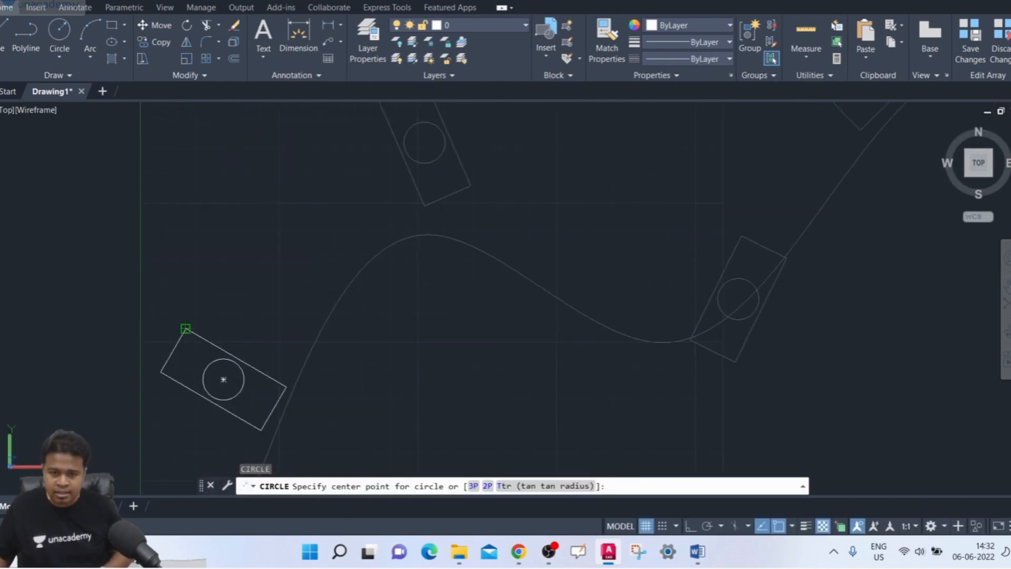
{"action": "left_click", "coordinate": [185, 328]}
{"action": "key", "text": "Return"}
- Draw a circle of about 6.2 radius centred on the source rectangle's lowest corner, beside the spline
{"action": "scroll", "coordinate": [258, 297], "scroll_direction": "down", "scroll_amount": 2}
{"action": "middle_click_drag", "start_coordinate": [262, 294], "coordinate": [173, 338]}
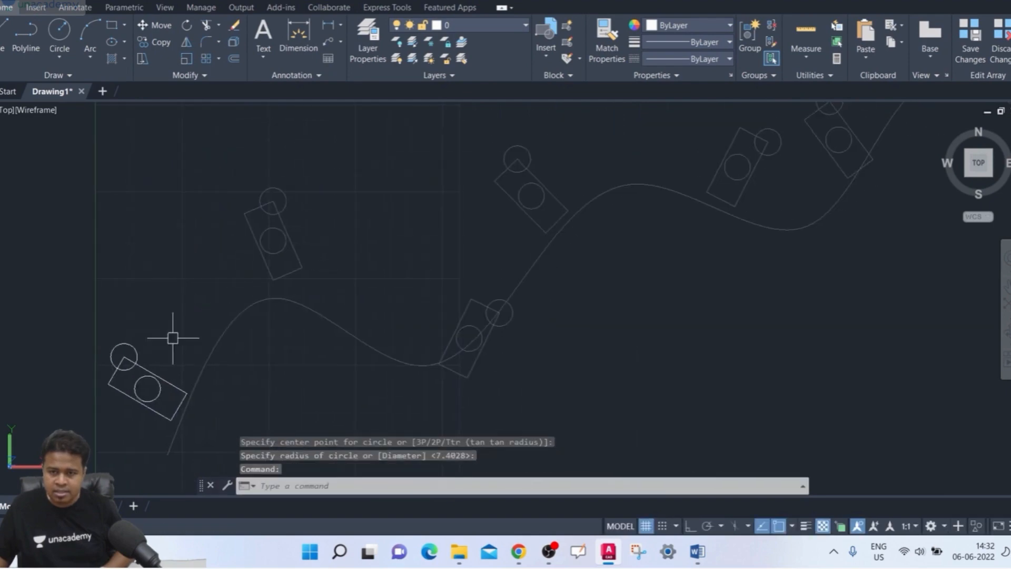
{"action": "middle_click_drag", "start_coordinate": [562, 190], "coordinate": [512, 213]}
{"action": "scroll", "coordinate": [507, 216], "scroll_direction": "down", "scroll_amount": 1}
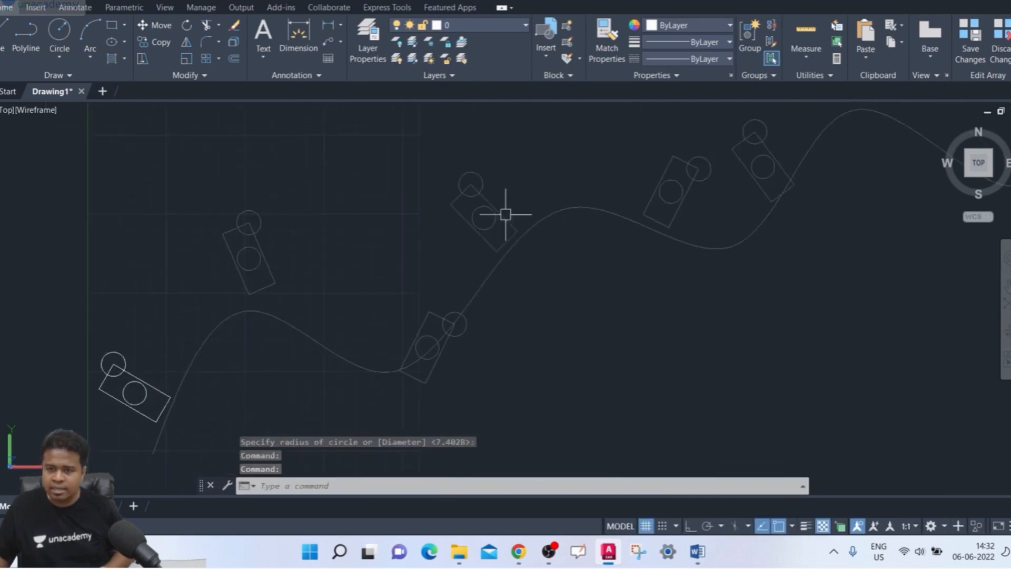
{"action": "type", "text": "c"}
{"action": "key", "text": "Return"}
{"action": "scroll", "coordinate": [144, 450], "scroll_direction": "up", "scroll_amount": 2}
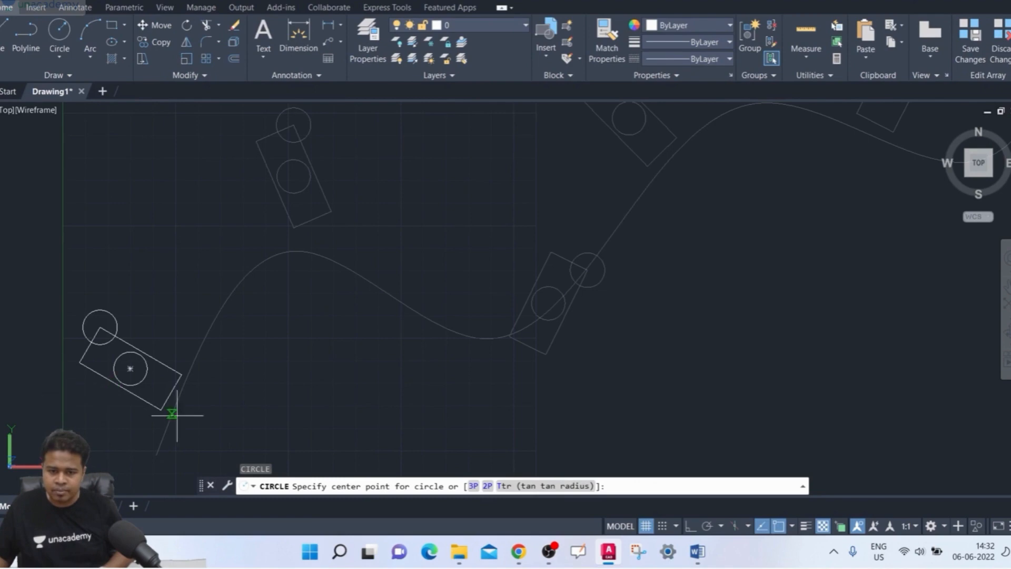
{"action": "left_click", "coordinate": [155, 407]}
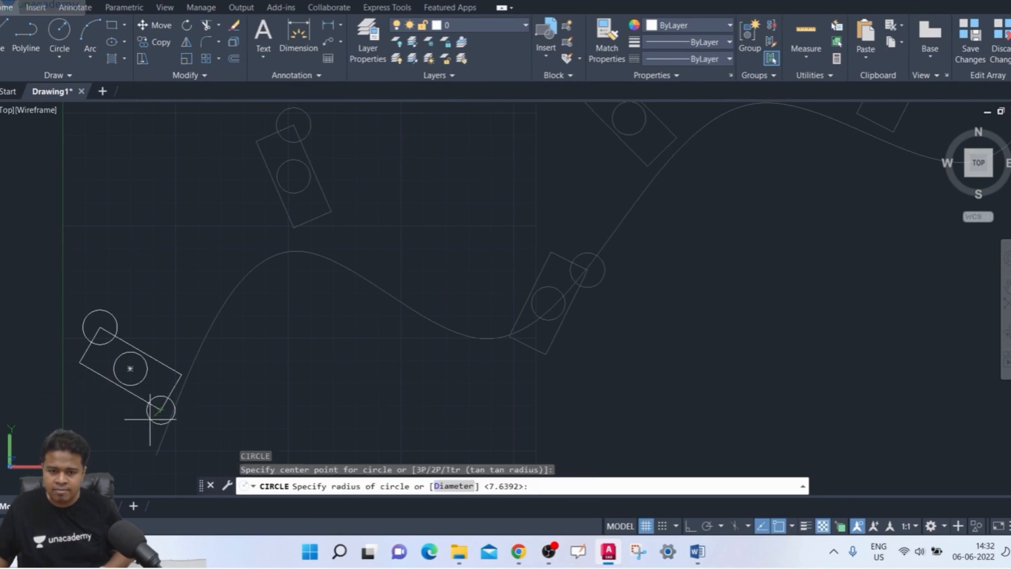
{"action": "key", "text": "Return"}
- Exit the array editing state with ARRAYCLOSE and save the changes to the array objects
{"action": "middle_click_drag", "start_coordinate": [515, 409], "coordinate": [422, 404]}
{"action": "scroll", "coordinate": [423, 405], "scroll_direction": "down", "scroll_amount": 2}
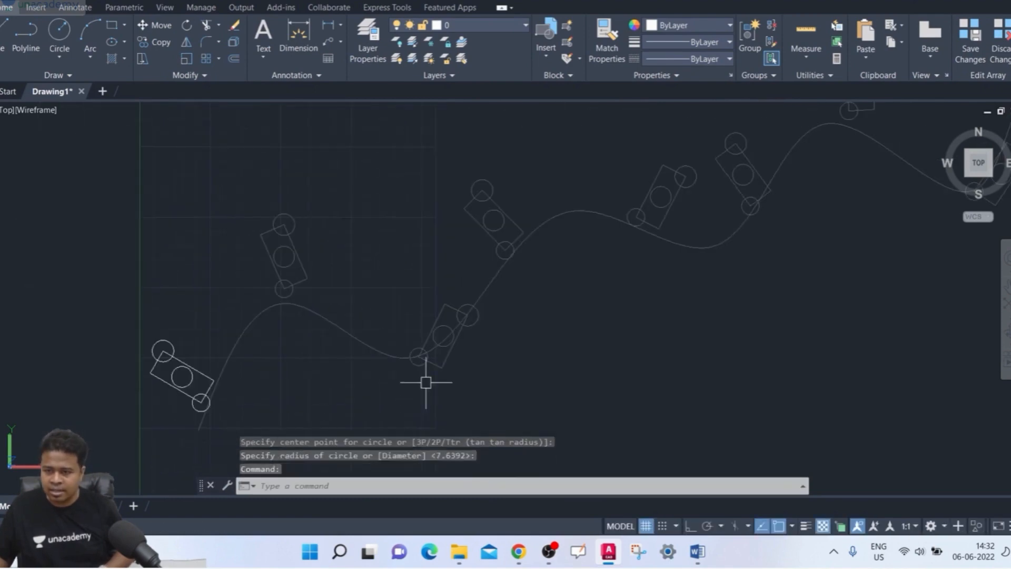
{"action": "scroll", "coordinate": [497, 329], "scroll_direction": "down", "scroll_amount": 2}
{"action": "mouse_move", "coordinate": [497, 329]}
{"action": "middle_mouse_down"}
{"action": "mouse_move", "coordinate": [414, 301]}
{"action": "mouse_move", "coordinate": [508, 307]}
{"action": "middle_mouse_up"}
{"action": "scroll", "coordinate": [461, 311], "scroll_direction": "up", "scroll_amount": 2}
{"action": "scroll", "coordinate": [516, 304], "scroll_direction": "down", "scroll_amount": 2}
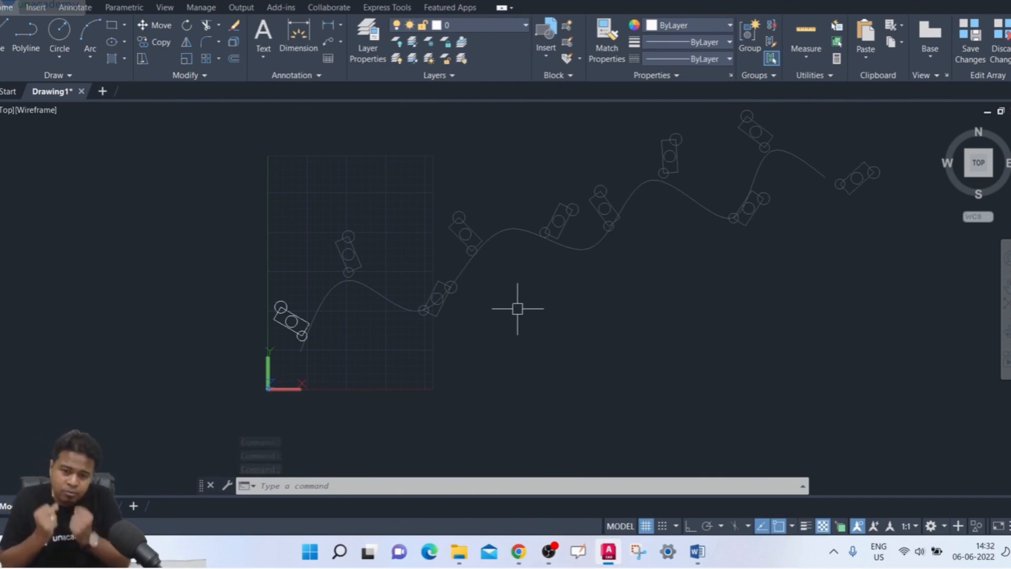
{"action": "type", "text": "a"}
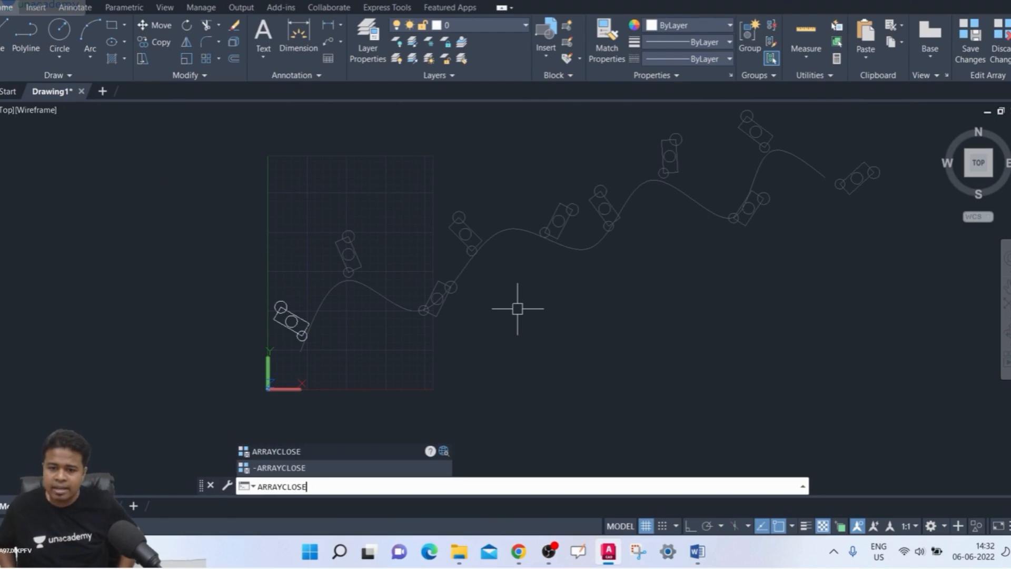
{"action": "key", "text": "Return"}
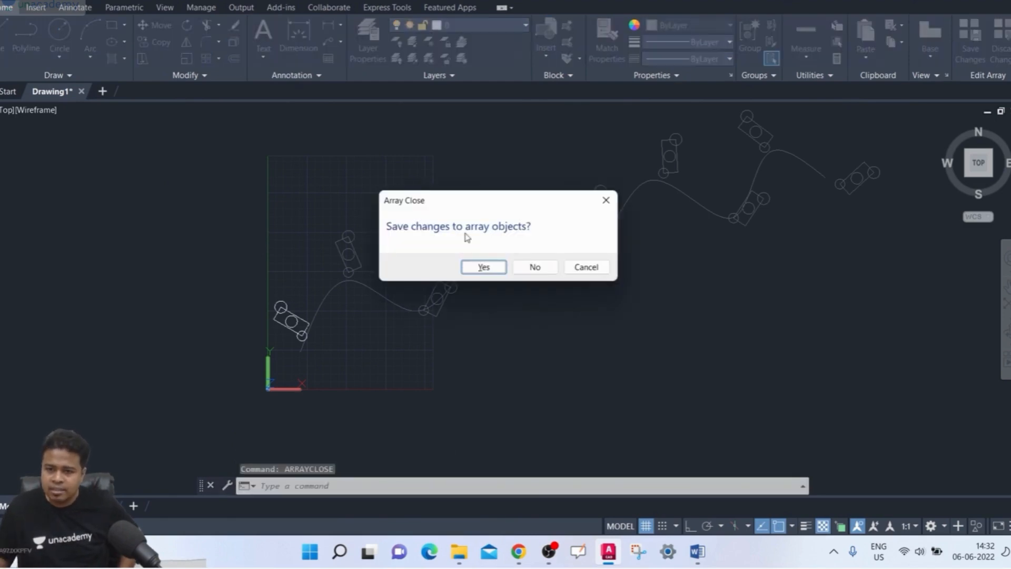
{"action": "left_click", "coordinate": [483, 267]}
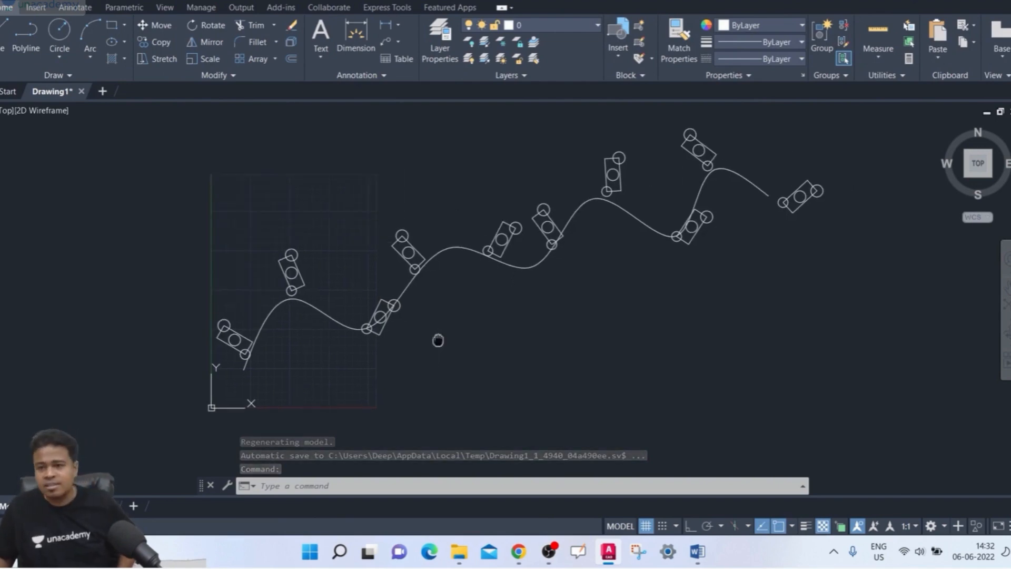
- Draw a separate circle just to the right of the spline's start point as a replacement object
{"action": "middle_click_drag", "start_coordinate": [438, 341], "coordinate": [408, 350]}
{"action": "type", "text": "c"}
{"action": "key", "text": "Return"}
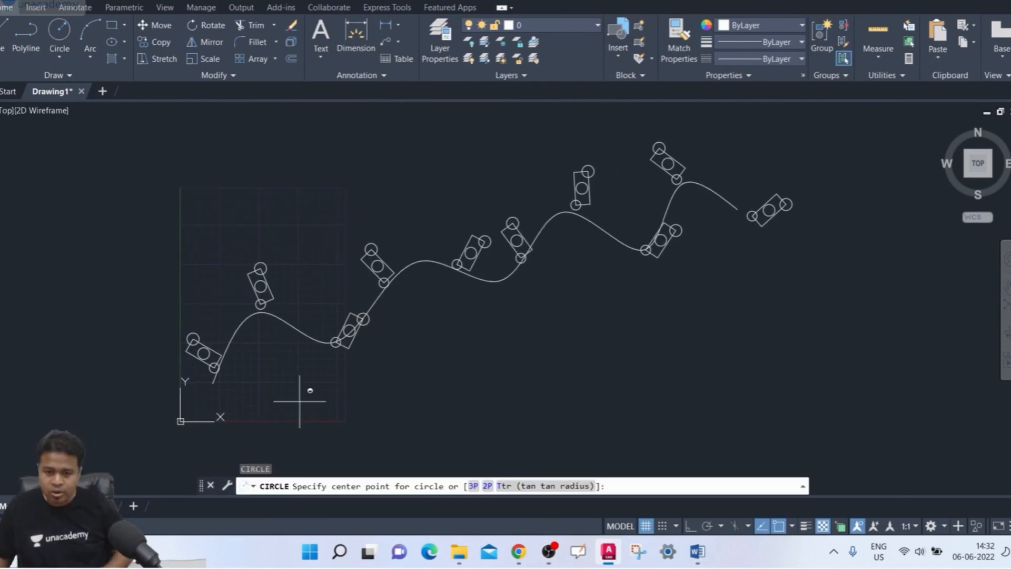
{"action": "left_click", "coordinate": [247, 377]}
{"action": "left_click", "coordinate": [256, 385]}
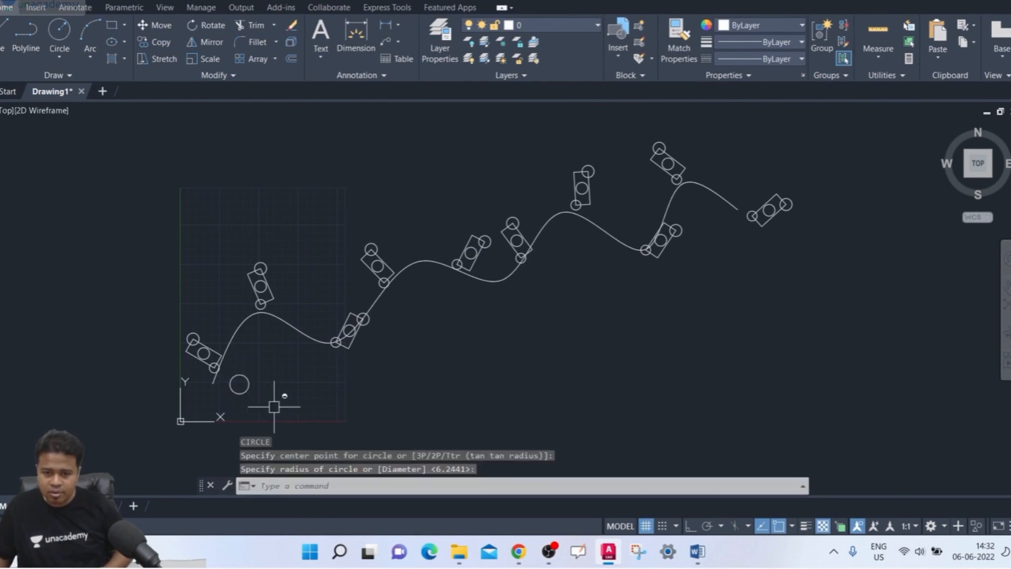
- Start Replace Item on the path array with the separate circle as replacement object and its centre as base point
{"action": "scroll", "coordinate": [310, 401], "scroll_direction": "up", "scroll_amount": 2}
{"action": "middle_click_drag", "start_coordinate": [312, 400], "coordinate": [270, 437]}
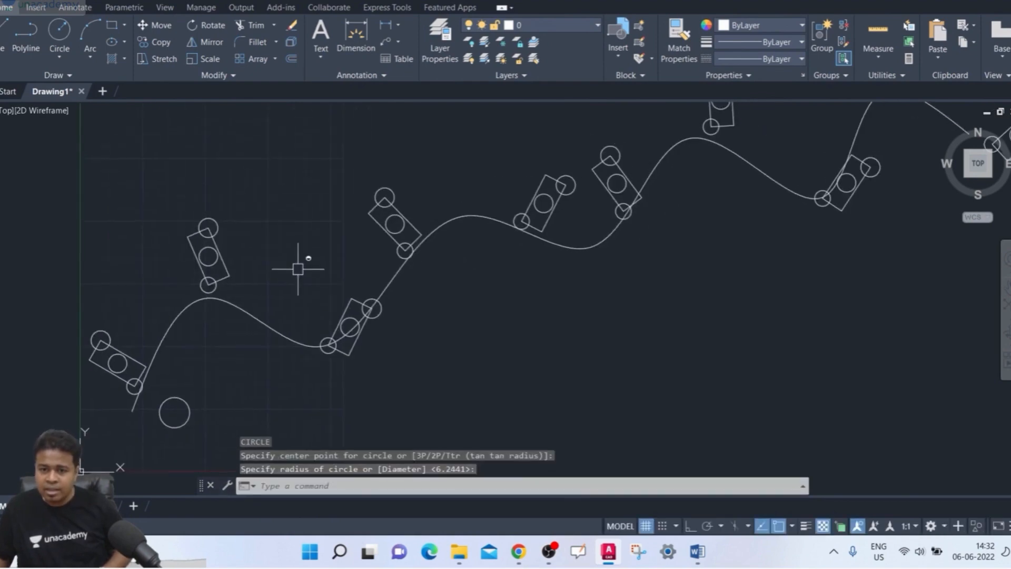
{"action": "left_click", "coordinate": [385, 230]}
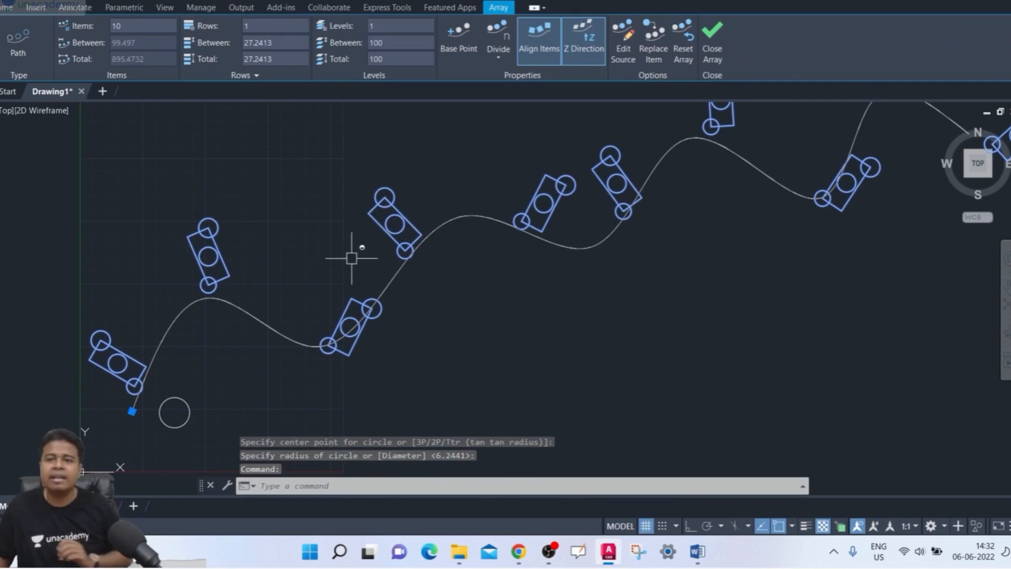
{"action": "left_click", "coordinate": [651, 58]}
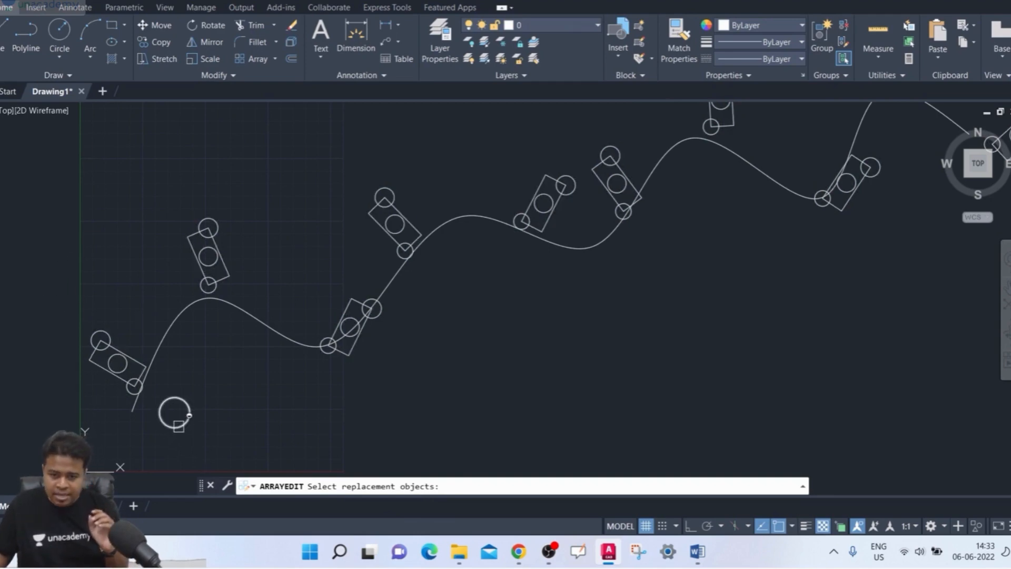
{"action": "left_click", "coordinate": [190, 416]}
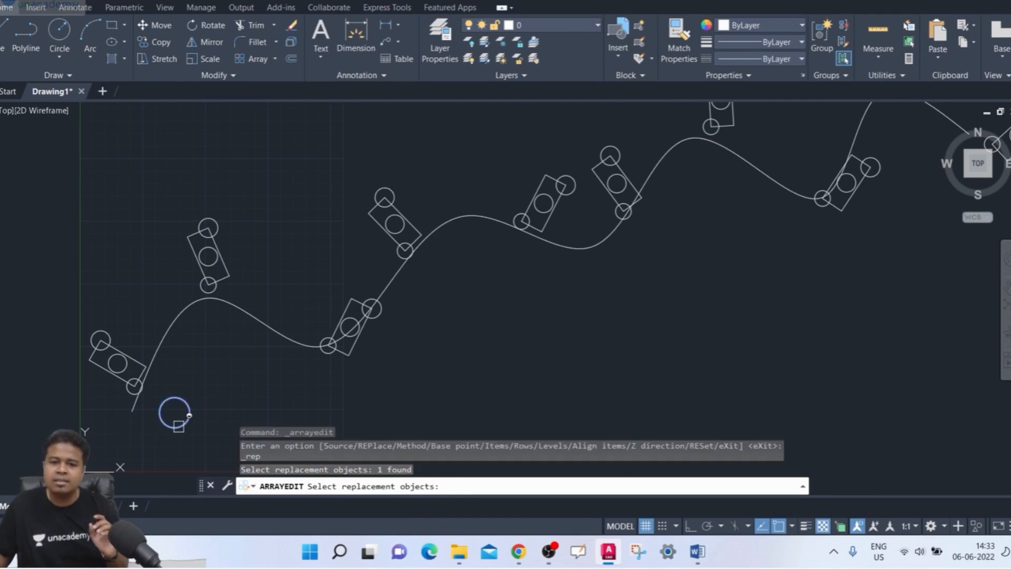
{"action": "key", "text": "Return"}
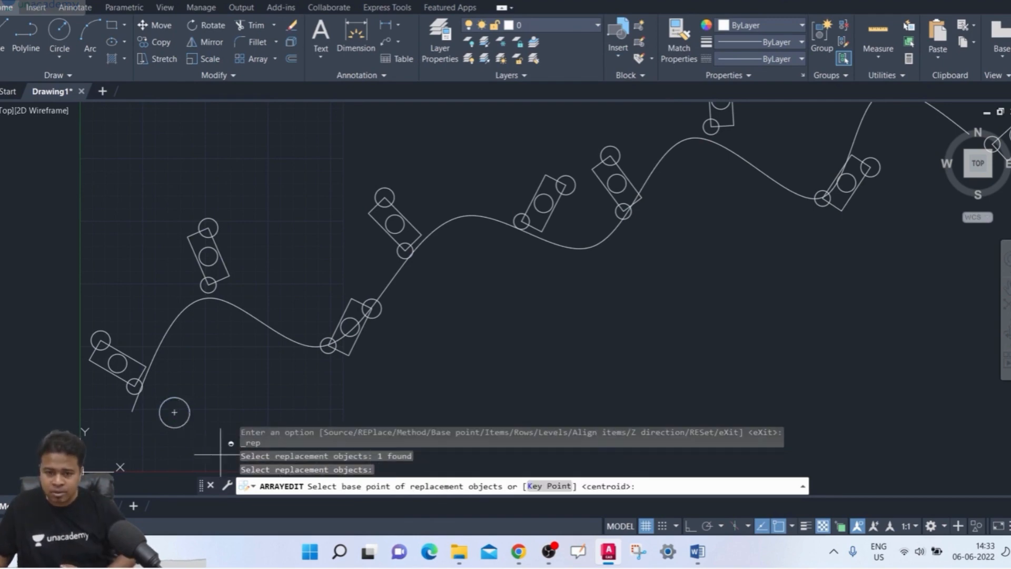
{"action": "left_click", "coordinate": [174, 412]}
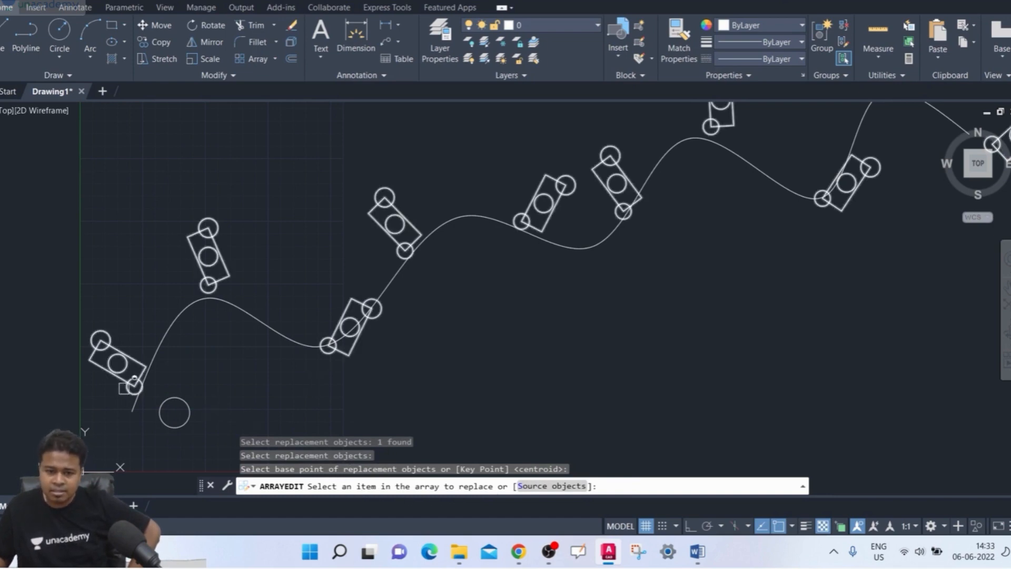
- Replace the first four array items from the spline's start with the circle
{"action": "left_click", "coordinate": [116, 376]}
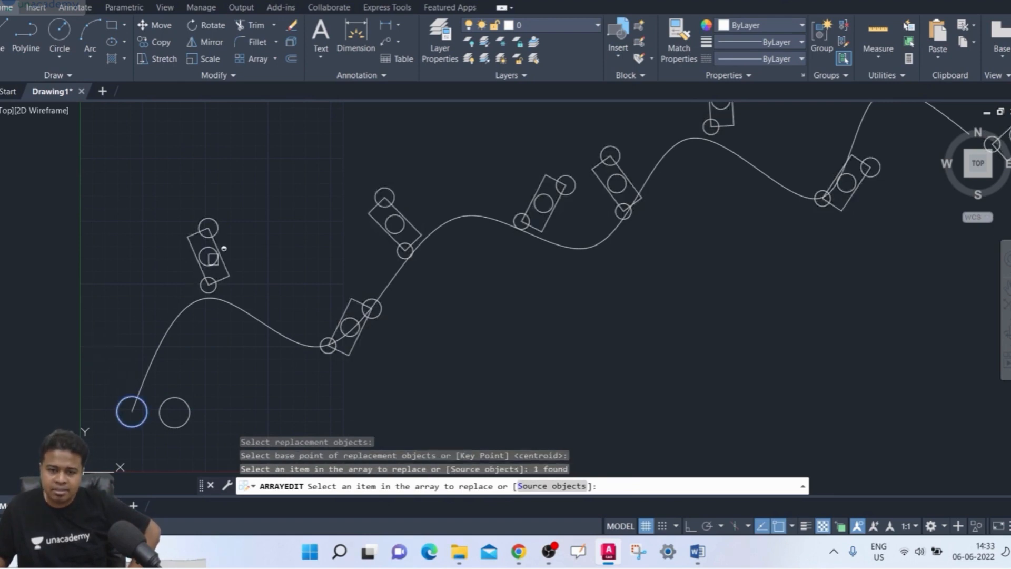
{"action": "left_click", "coordinate": [213, 258]}
{"action": "left_click", "coordinate": [355, 302]}
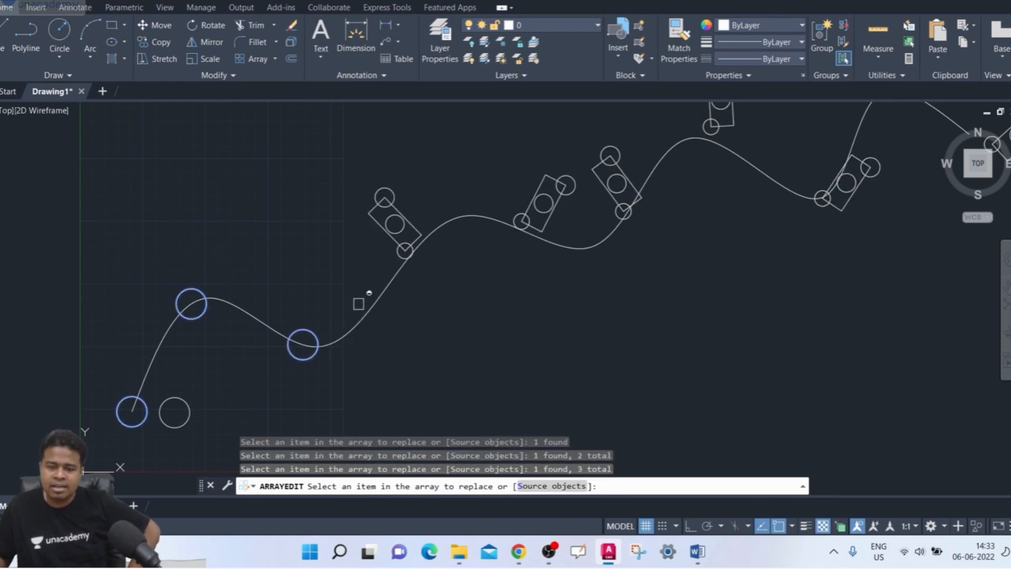
{"action": "left_click", "coordinate": [397, 245]}
- Replace the fifth, sixth and last two items of the path array along the spline with the circle
{"action": "scroll", "coordinate": [401, 242], "scroll_direction": "down", "scroll_amount": 2}
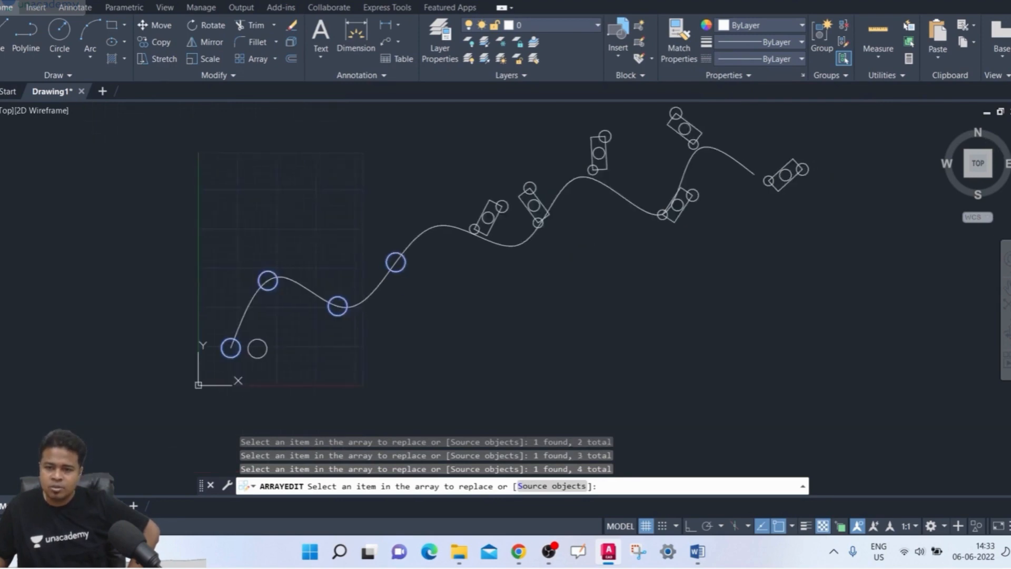
{"action": "middle_click_drag", "start_coordinate": [453, 215], "coordinate": [375, 233]}
{"action": "left_click", "coordinate": [414, 230]}
{"action": "left_click", "coordinate": [454, 227]}
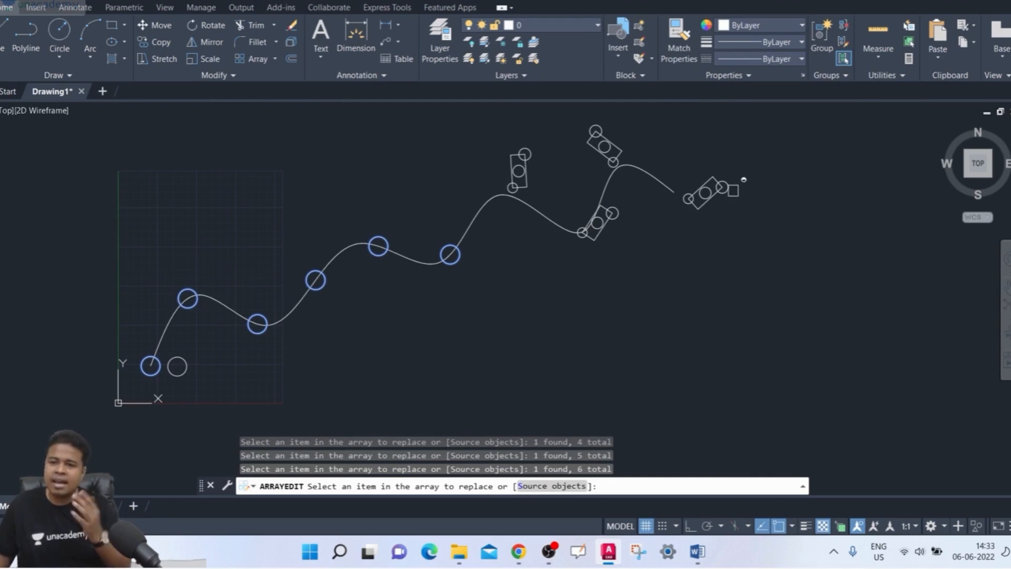
{"action": "left_click", "coordinate": [709, 191]}
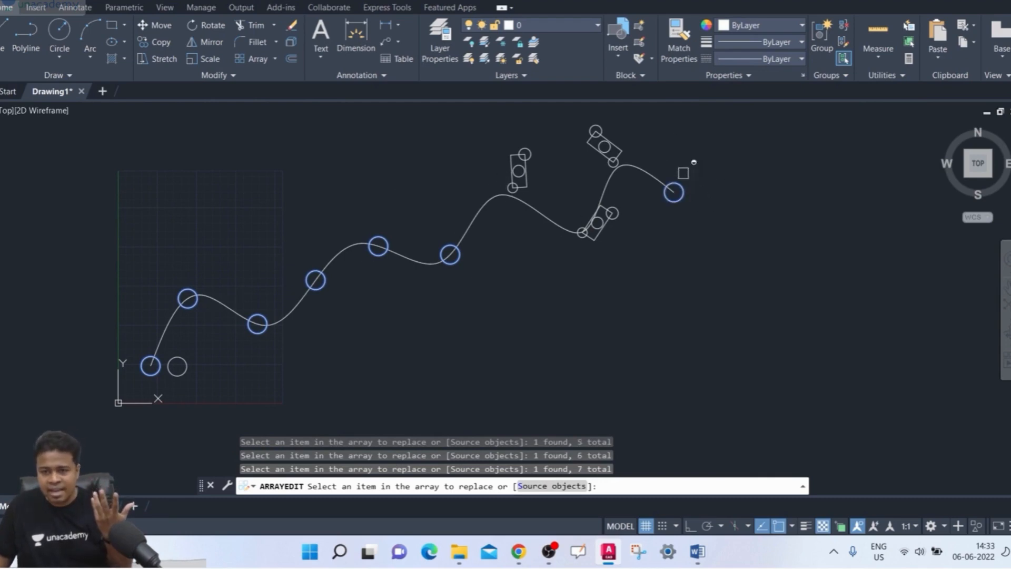
{"action": "left_click", "coordinate": [610, 146]}
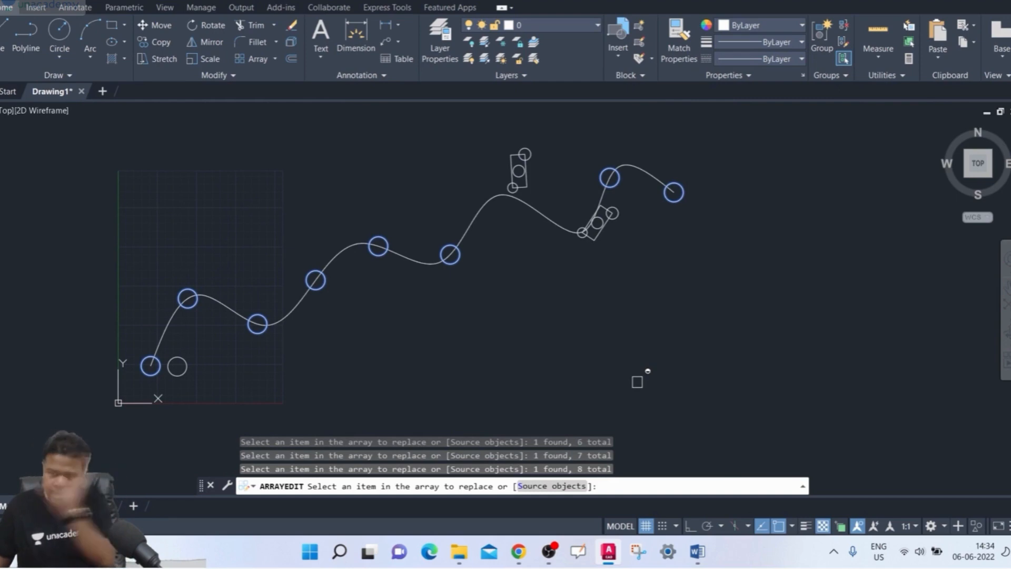
- Finish the item replacement, exit the array edit options and close the array editing
{"action": "key", "text": "Return"}
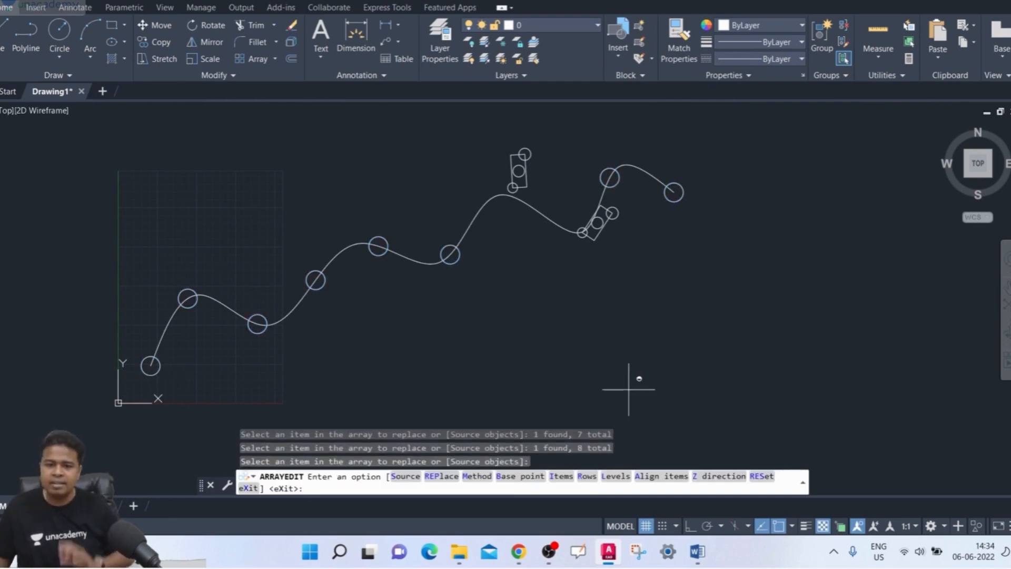
{"action": "key", "text": "Return"}
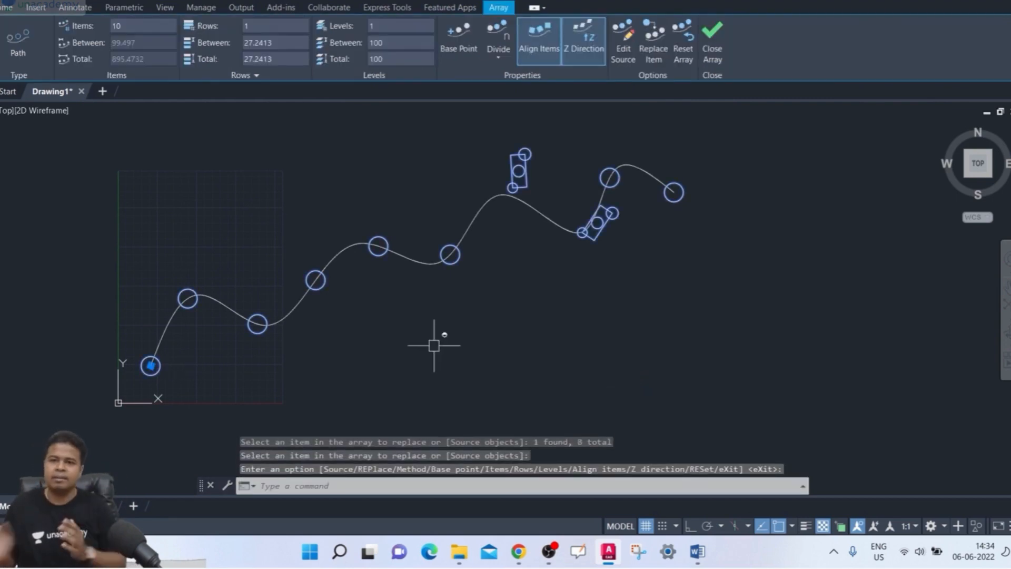
{"action": "left_click", "coordinate": [711, 50]}
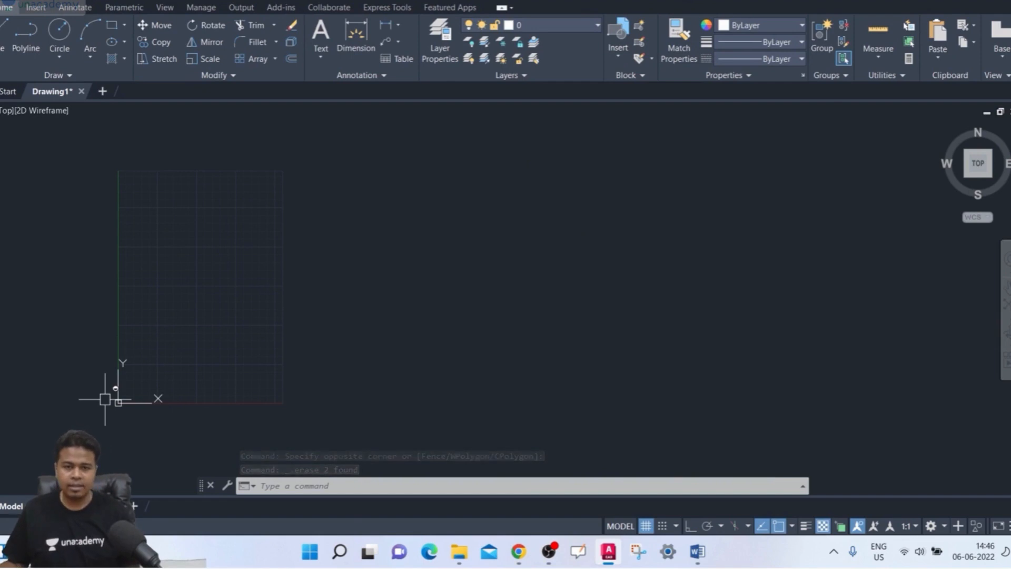
- Draw a small circle in the upper part of the empty drawing's grid area as the object to array
{"action": "scroll", "coordinate": [197, 357], "scroll_direction": "up", "scroll_amount": 2}
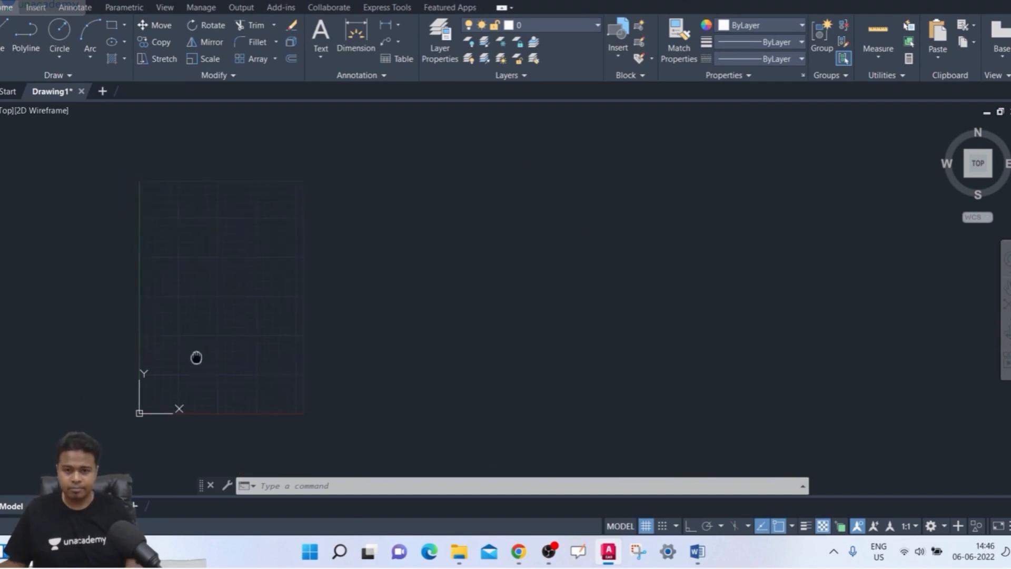
{"action": "middle_click_drag", "start_coordinate": [201, 332], "coordinate": [211, 317]}
{"action": "type", "text": "c"}
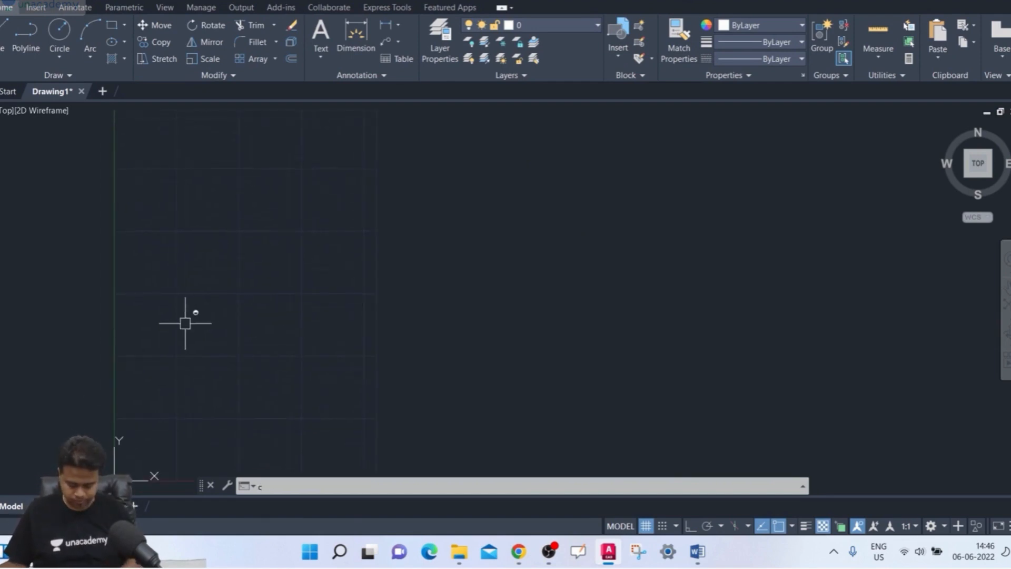
{"action": "key", "text": "Return"}
{"action": "left_click", "coordinate": [235, 180]}
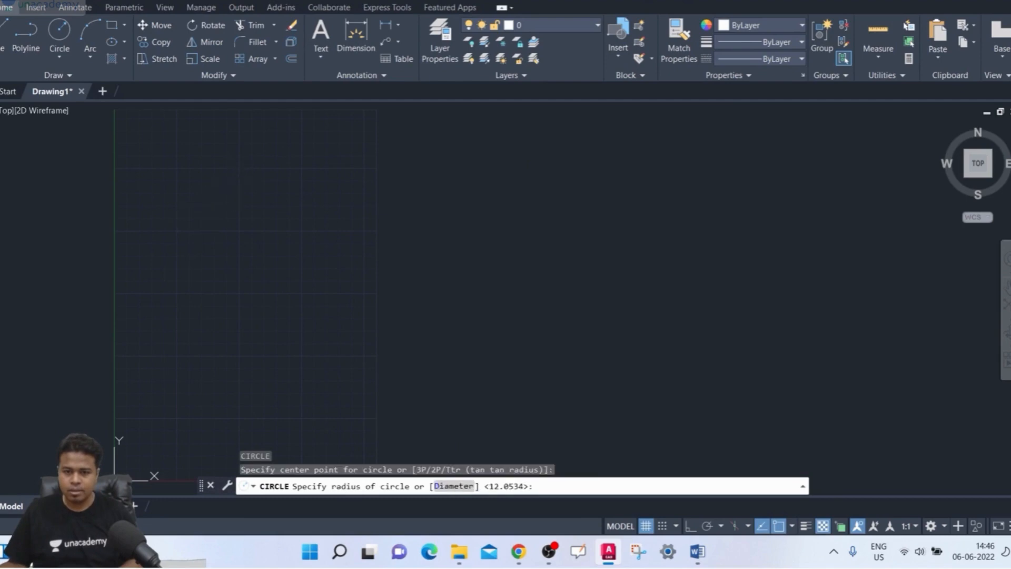
{"action": "left_click", "coordinate": [236, 194]}
- Draw a vertical line about 93 units long straight down from the circle's centre with Ortho mode on
{"action": "mouse_move", "coordinate": [237, 228]}
{"action": "middle_mouse_down"}
{"action": "mouse_move", "coordinate": [223, 256]}
{"action": "mouse_move", "coordinate": [244, 239]}
{"action": "middle_mouse_up"}
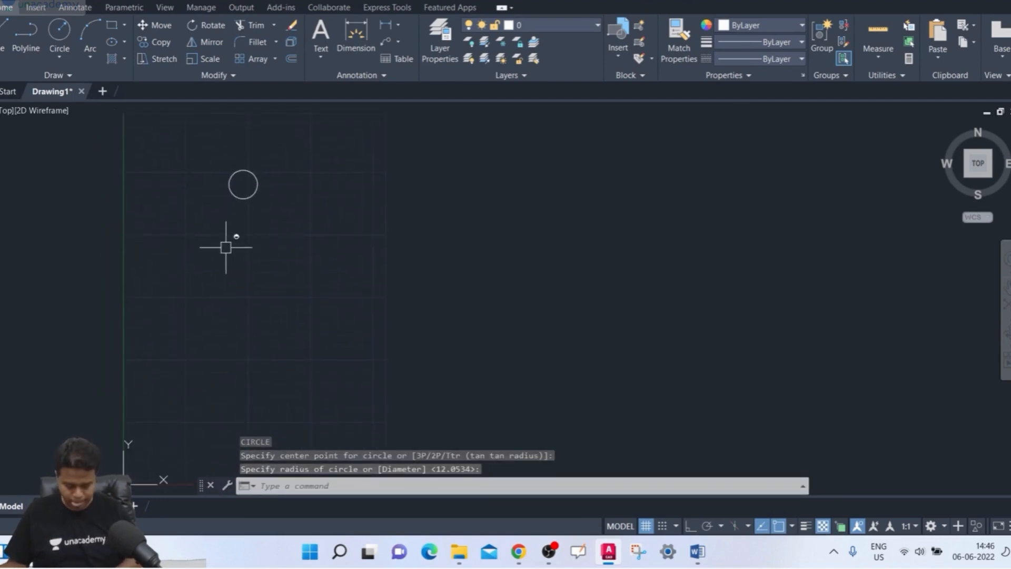
{"action": "type", "text": "l"}
{"action": "key", "text": "Return"}
{"action": "left_click", "coordinate": [243, 184]}
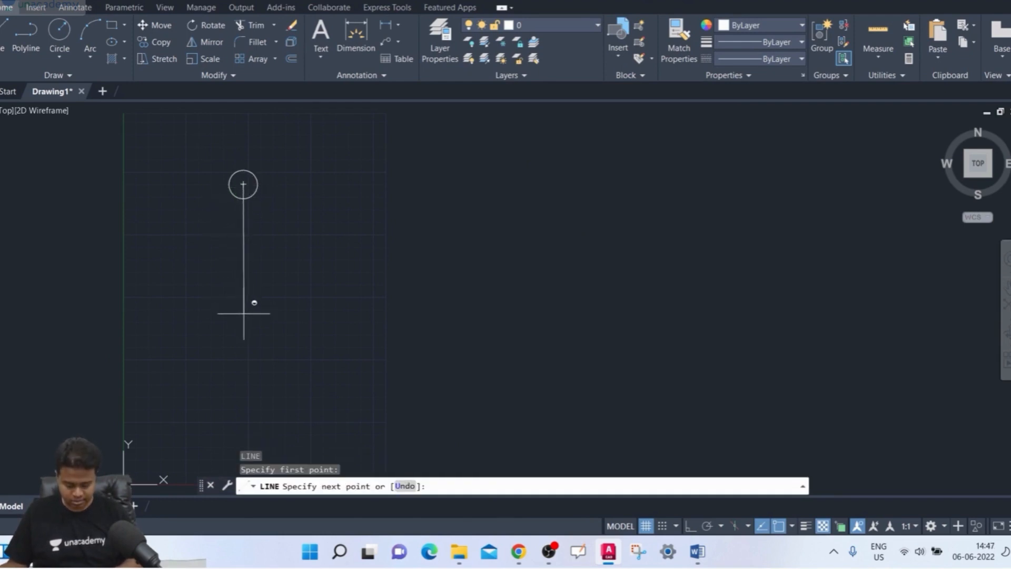
{"action": "key", "text": "F8"}
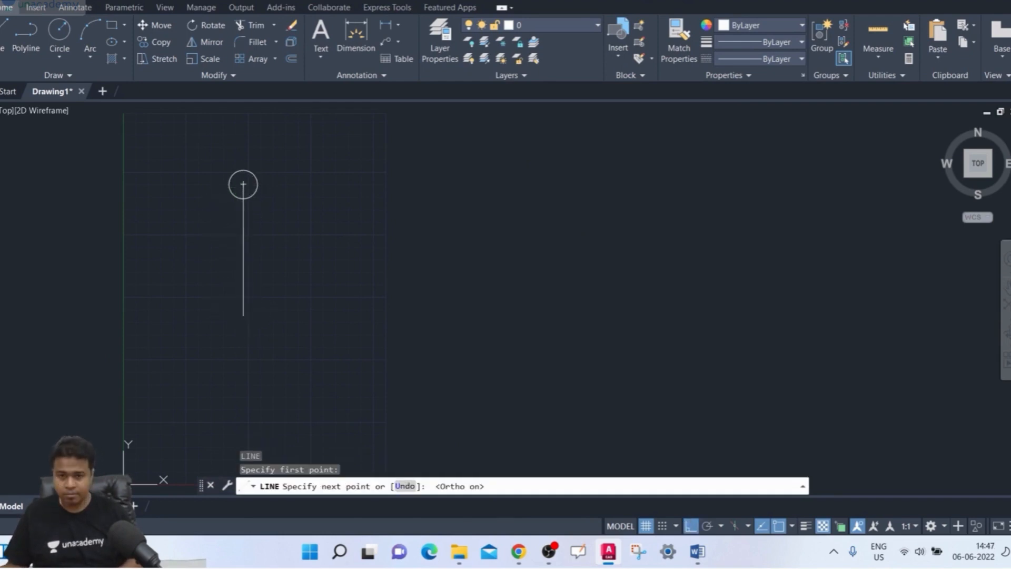
{"action": "left_click", "coordinate": [244, 299]}
{"action": "key", "text": "Return"}
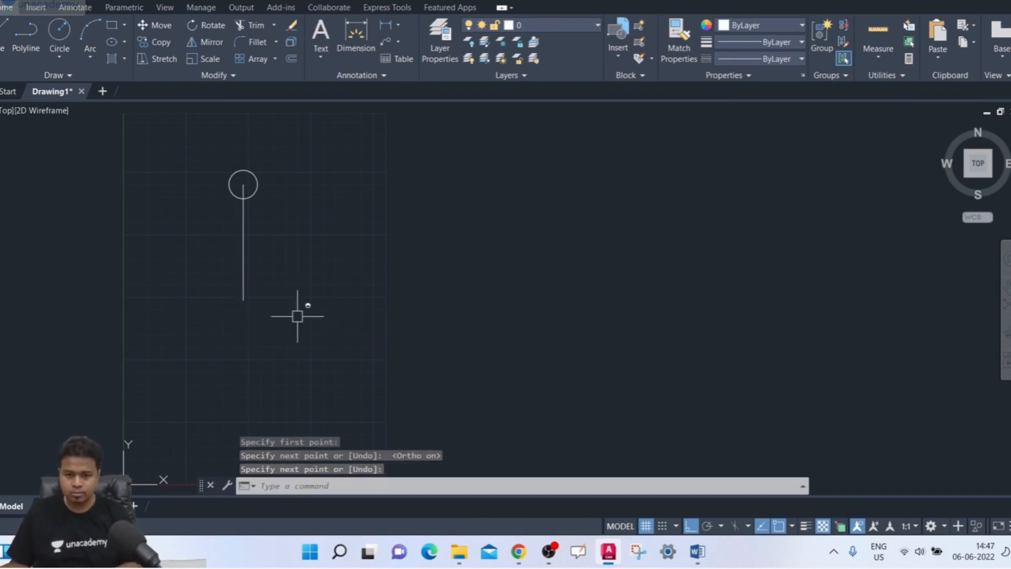
- Start the ARRAY command on the circle only, without the line, and choose the Polar array type
{"action": "mouse_move", "coordinate": [298, 316]}
{"action": "middle_mouse_down"}
{"action": "mouse_move", "coordinate": [310, 323]}
{"action": "mouse_move", "coordinate": [298, 335]}
{"action": "mouse_move", "coordinate": [304, 353]}
{"action": "middle_mouse_up"}
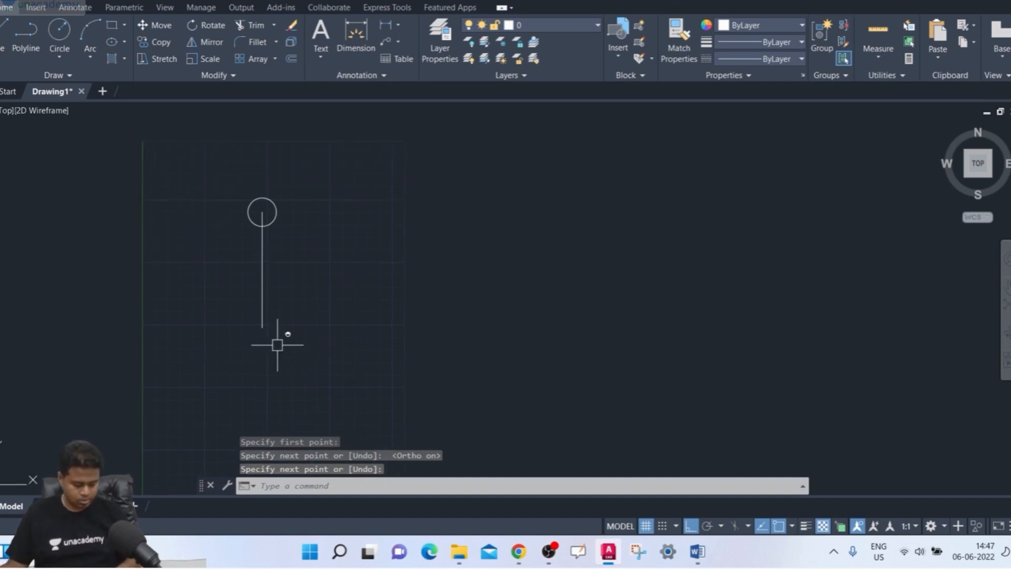
{"action": "type", "text": "ar"}
{"action": "key", "text": "Return"}
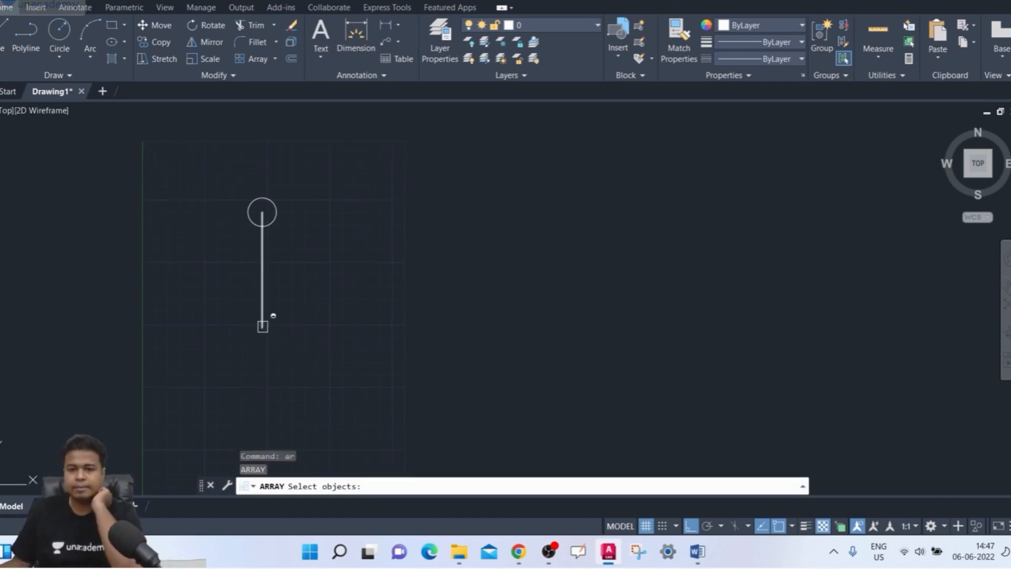
{"action": "scroll", "coordinate": [289, 289], "scroll_direction": "up", "scroll_amount": 2}
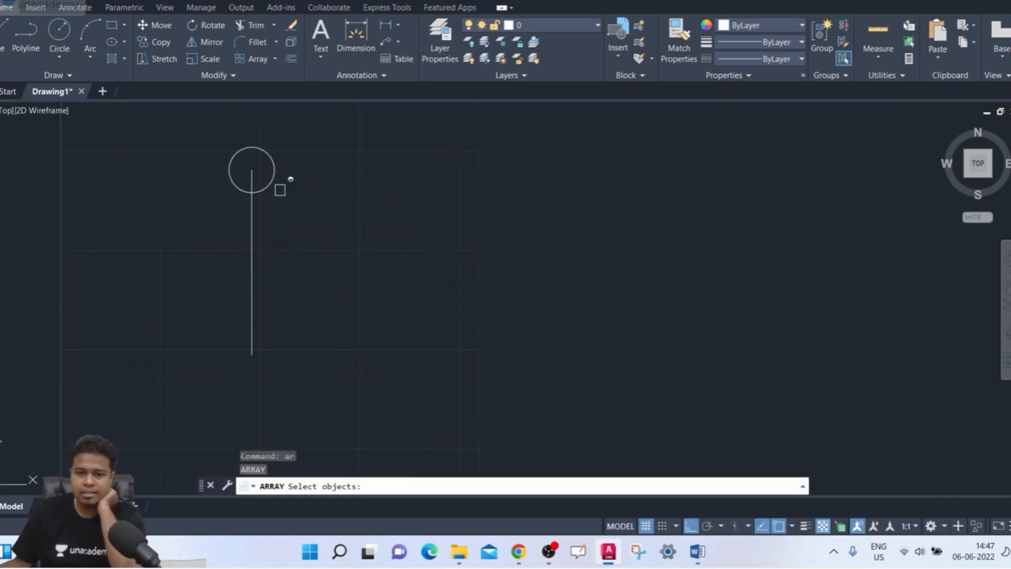
{"action": "left_click", "coordinate": [270, 183]}
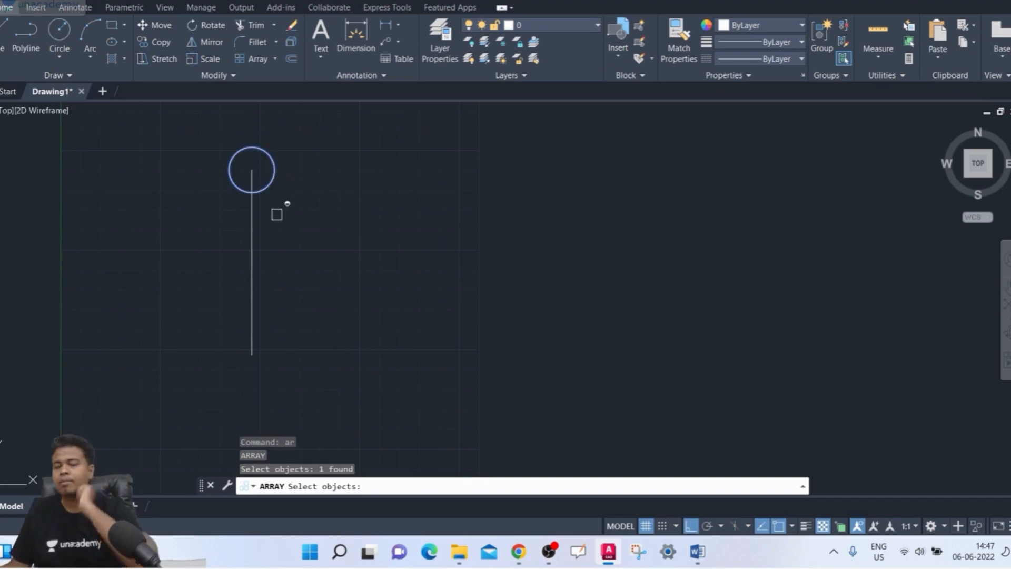
{"action": "key", "text": "Return"}
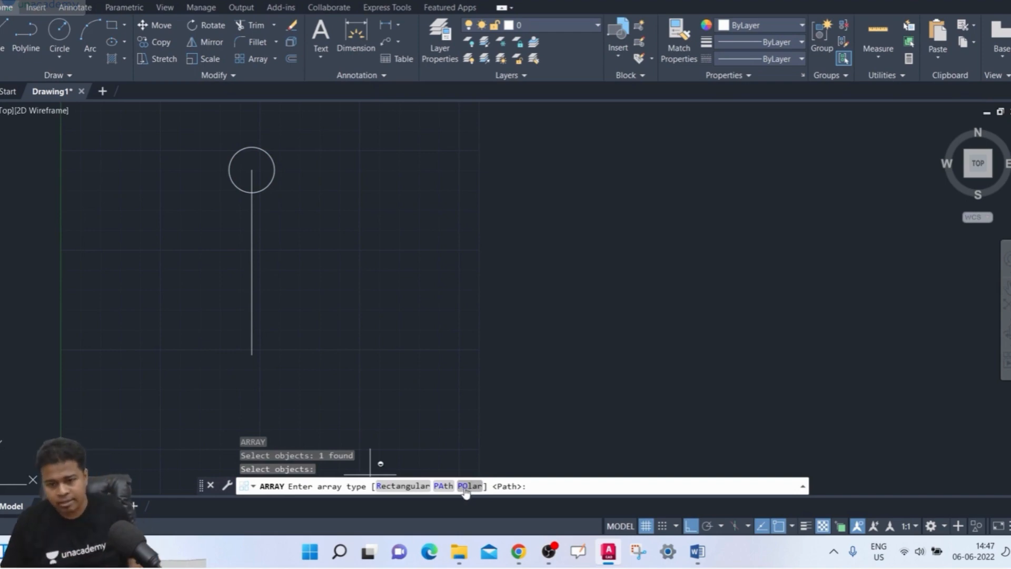
{"action": "key", "text": "ctrl"}
{"action": "key", "text": "ctrl"}
{"action": "key", "text": "ctrl"}
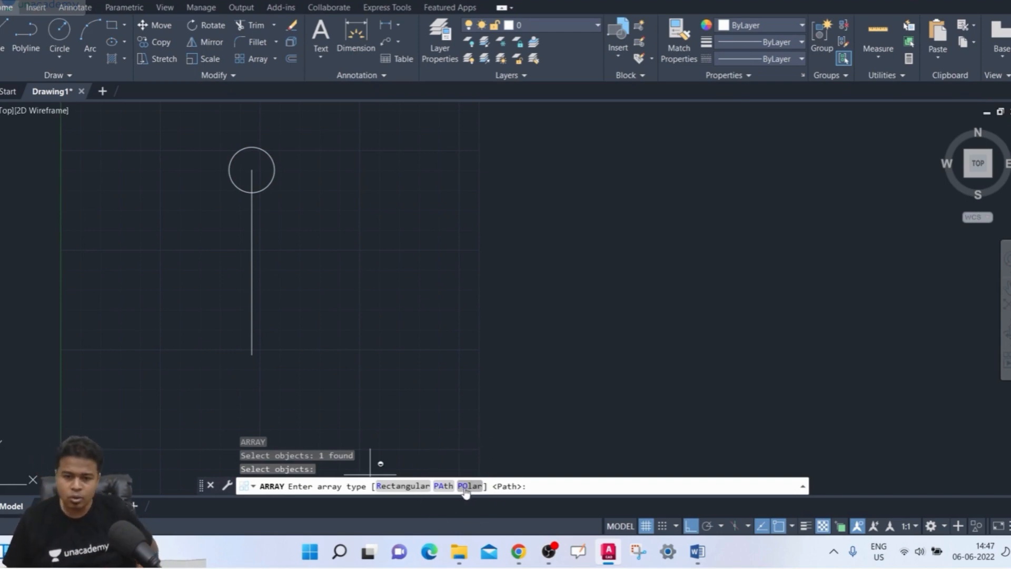
{"action": "left_click", "coordinate": [465, 488]}
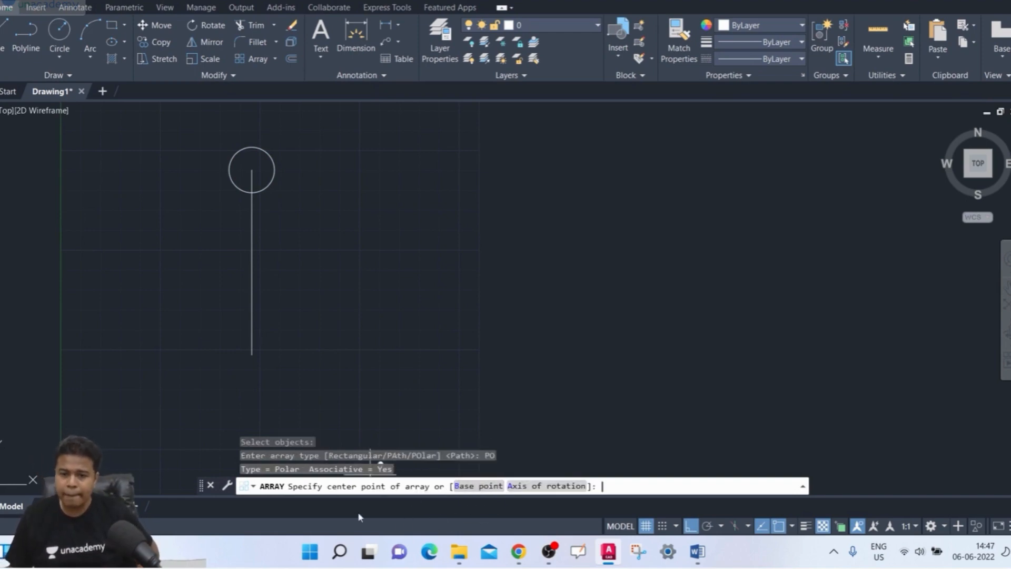
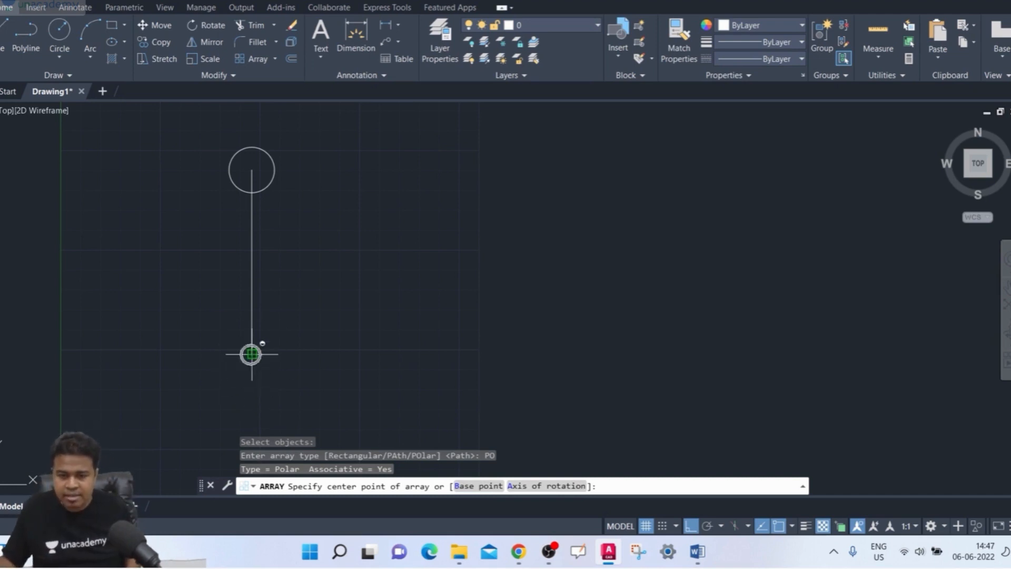
- Place the polar array's centre at the line's lower end and set the number of rows to 3
{"action": "left_click", "coordinate": [251, 354]}
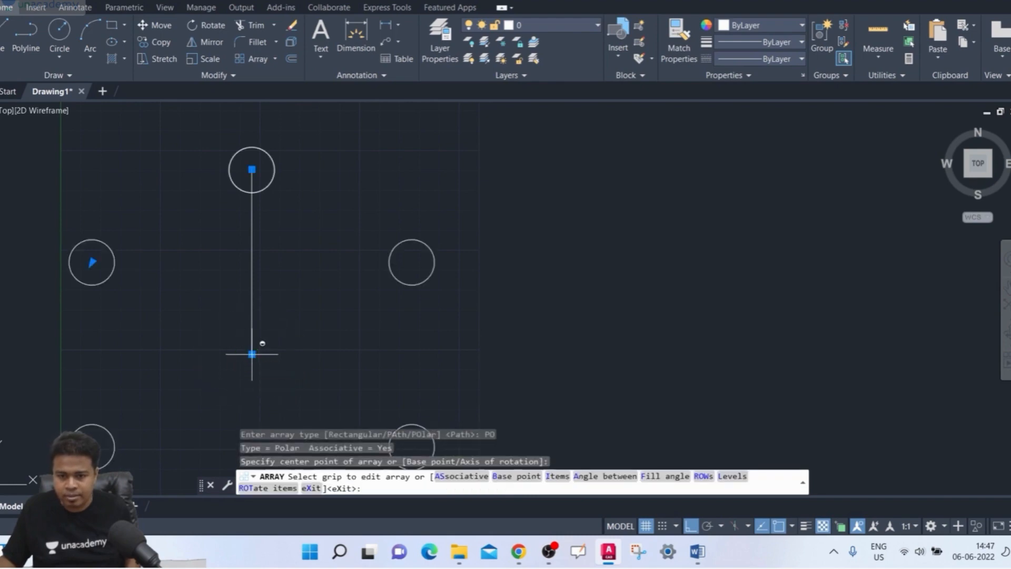
{"action": "scroll", "coordinate": [305, 295], "scroll_direction": "down", "scroll_amount": 3}
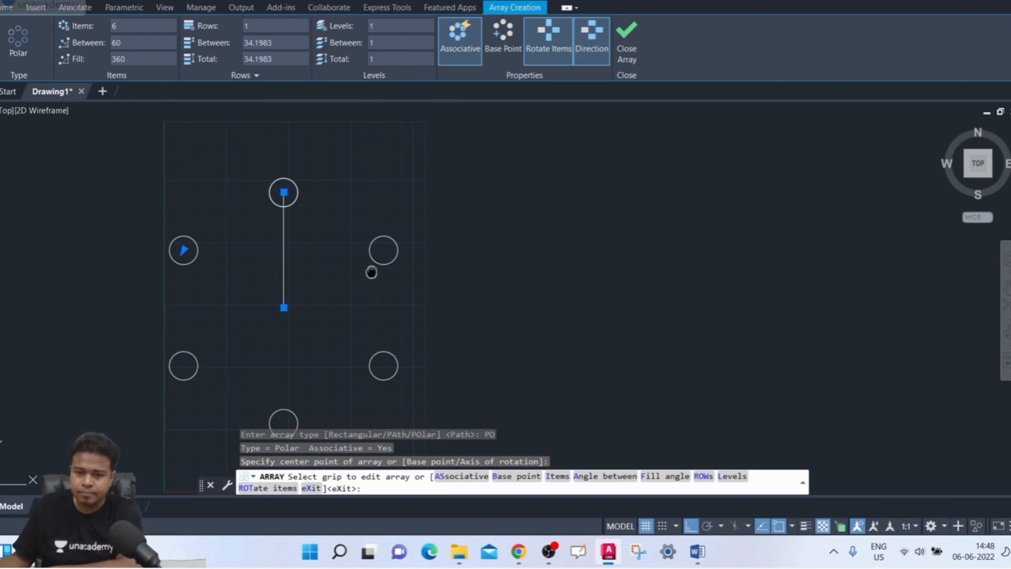
{"action": "middle_click_drag", "start_coordinate": [371, 272], "coordinate": [371, 243]}
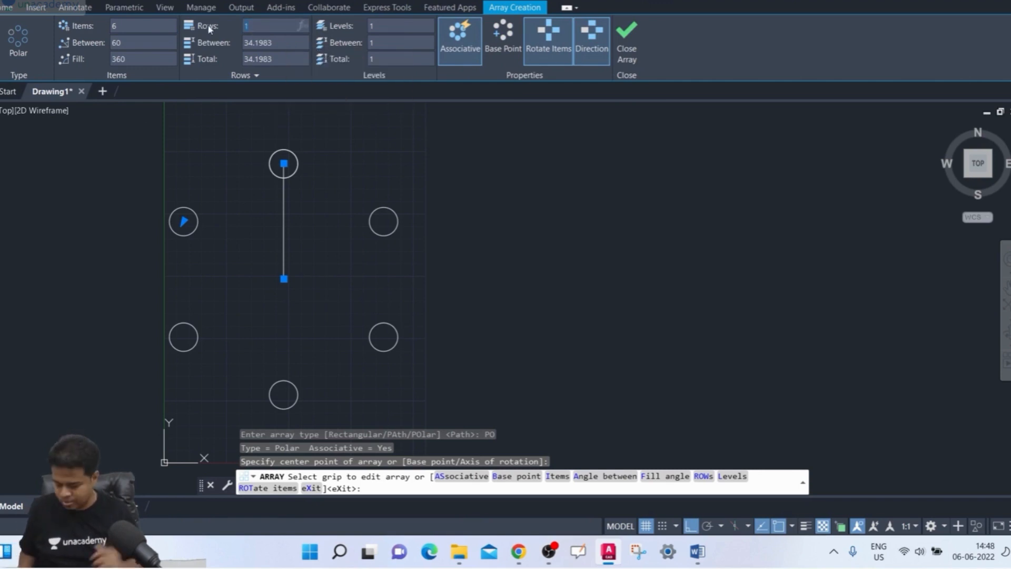
{"action": "key", "text": "Return"}
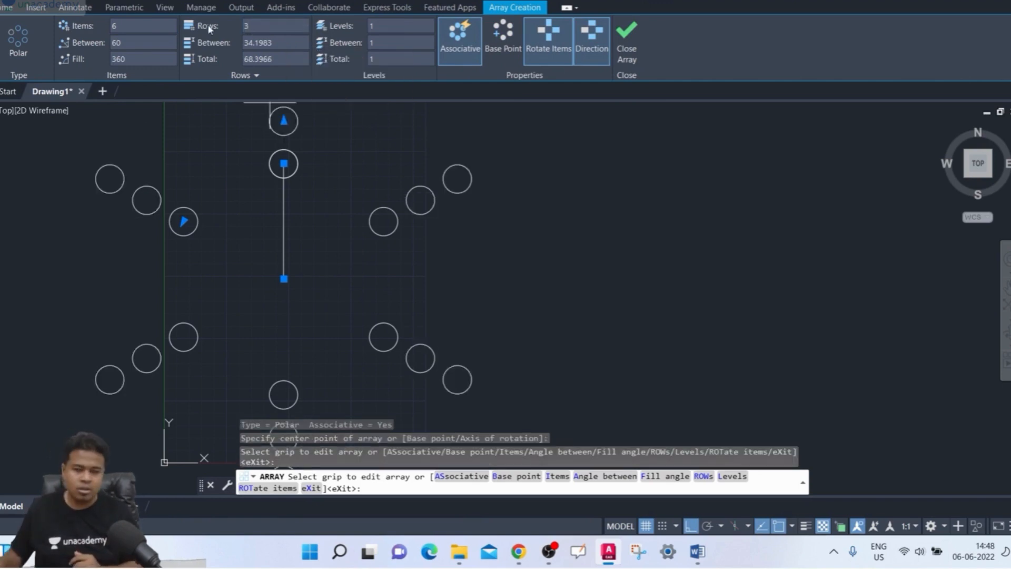
{"action": "scroll", "coordinate": [373, 177], "scroll_direction": "down", "scroll_amount": 2}
{"action": "middle_click_drag", "start_coordinate": [374, 175], "coordinate": [376, 199]}
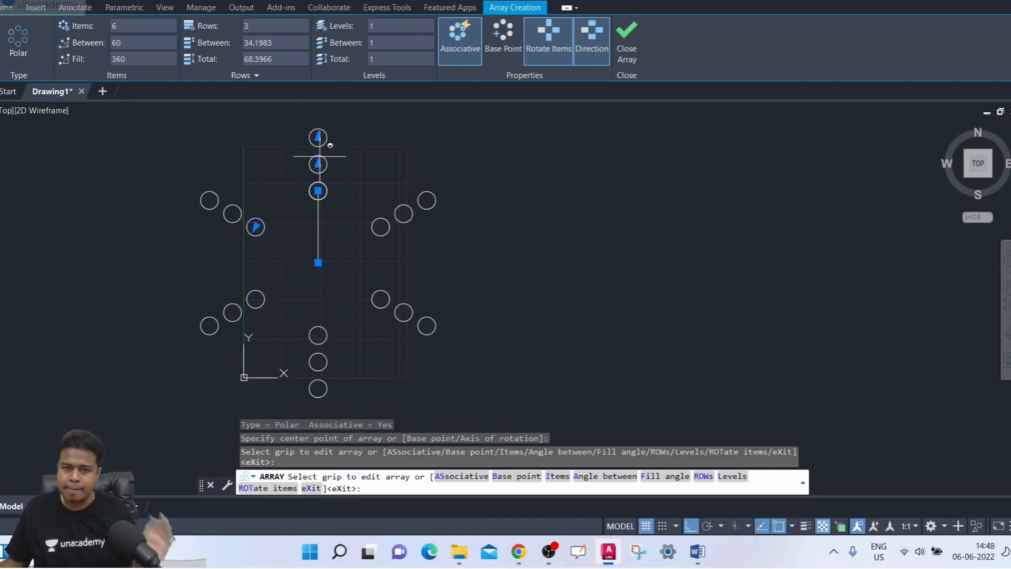
- Set the polar array to 10 items and reduce it to 1 row
{"action": "left_click", "coordinate": [138, 26]}
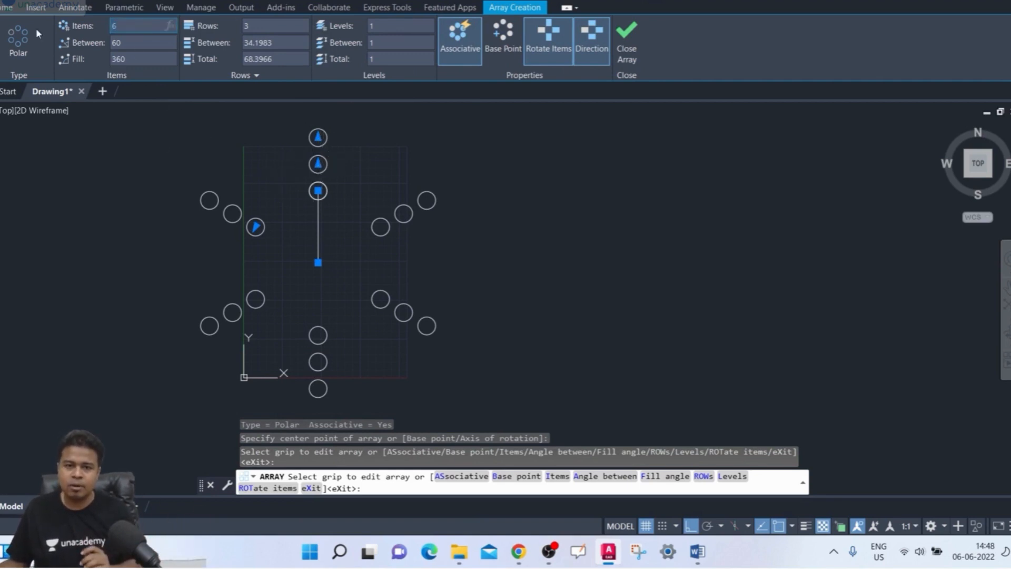
{"action": "type", "text": "10"}
{"action": "key", "text": "Return"}
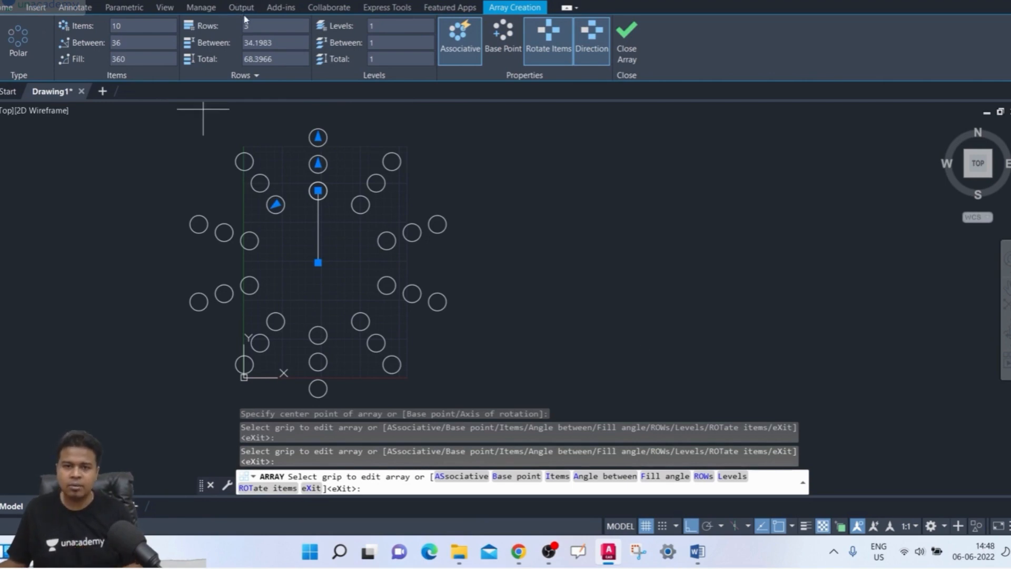
{"action": "left_click", "coordinate": [260, 25]}
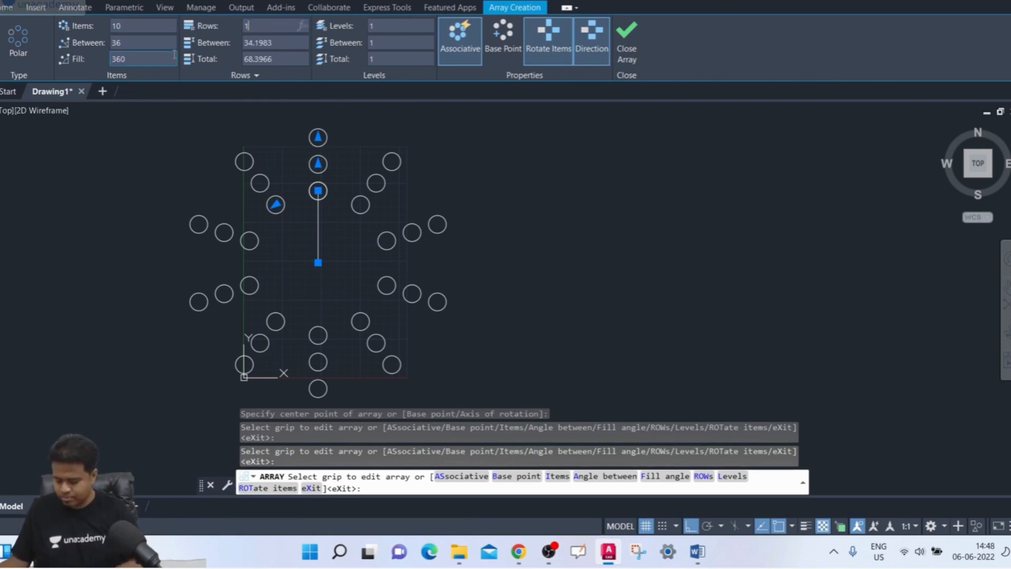
{"action": "type", "text": "1"}
{"action": "key", "text": "Return"}
{"action": "scroll", "coordinate": [327, 226], "scroll_direction": "up", "scroll_amount": 3}
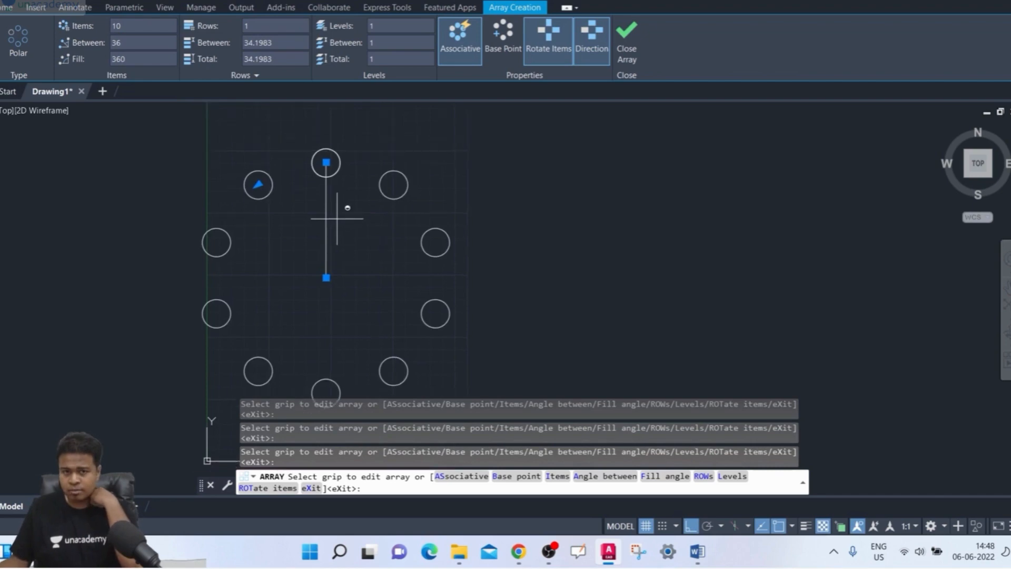
{"action": "scroll", "coordinate": [224, 160], "scroll_direction": "down", "scroll_amount": 2}
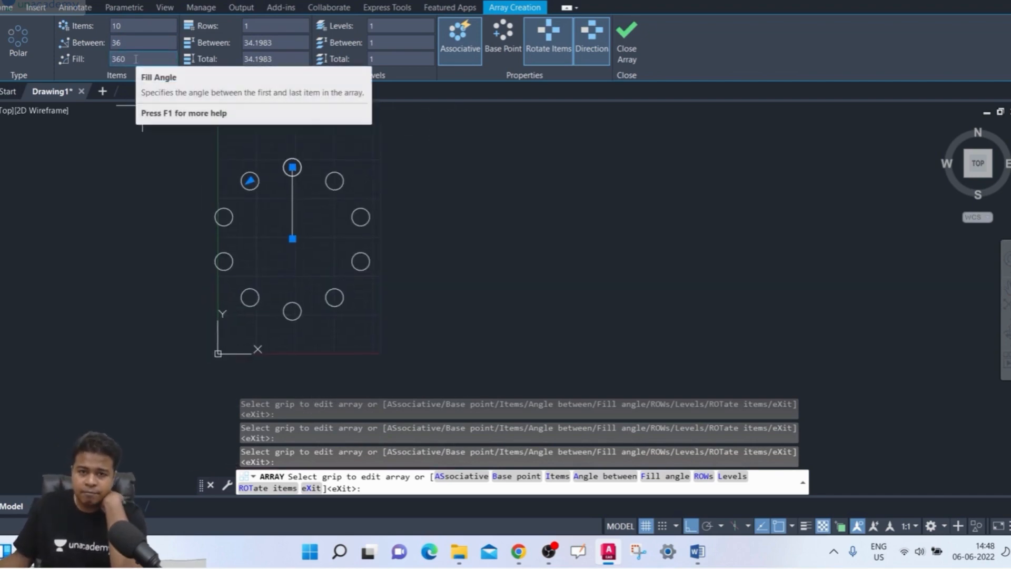
- Try fill angles of 180 and 270 degrees on the polar array
{"action": "left_click_drag", "start_coordinate": [136, 59], "coordinate": [104, 60]}
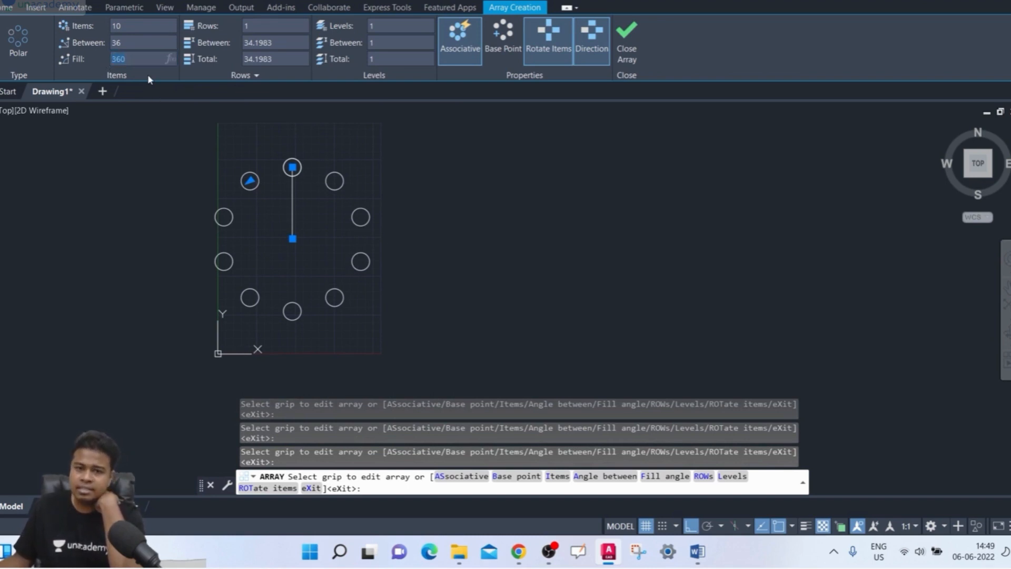
{"action": "type", "text": "18"}
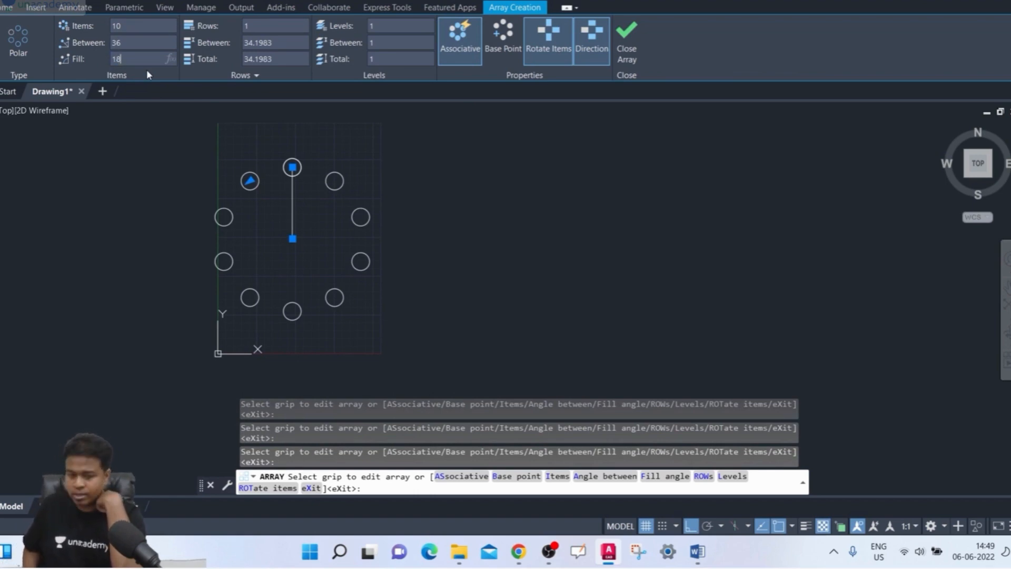
{"action": "type", "text": "0"}
{"action": "key", "text": "Return"}
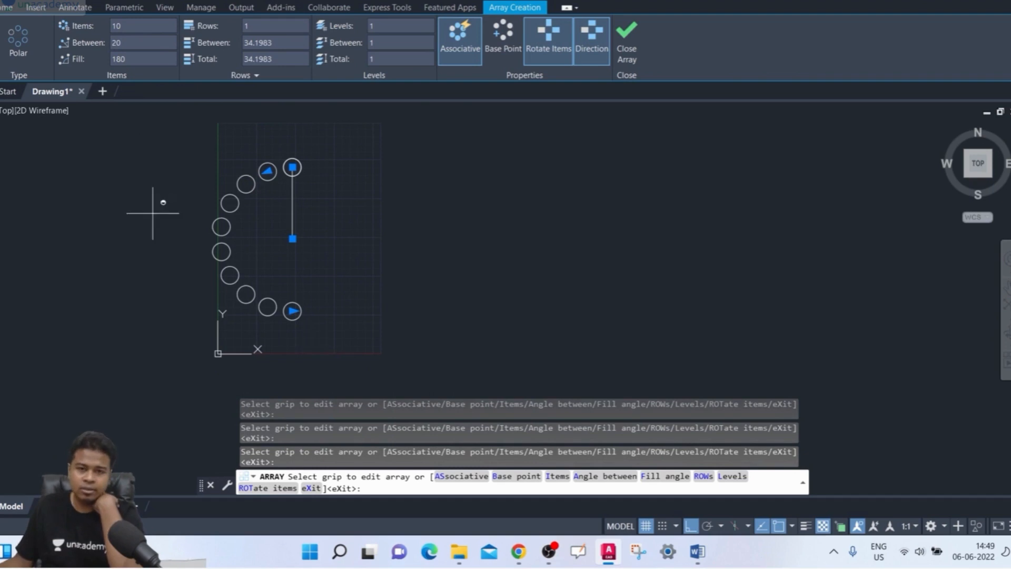
{"action": "left_click", "coordinate": [131, 59]}
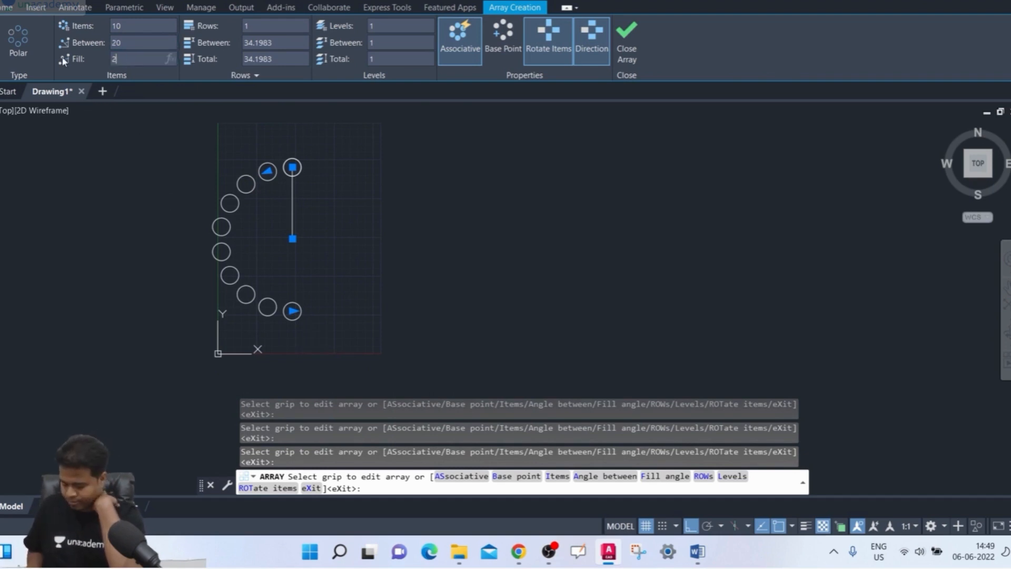
{"action": "type", "text": "270"}
{"action": "key", "text": "Return"}
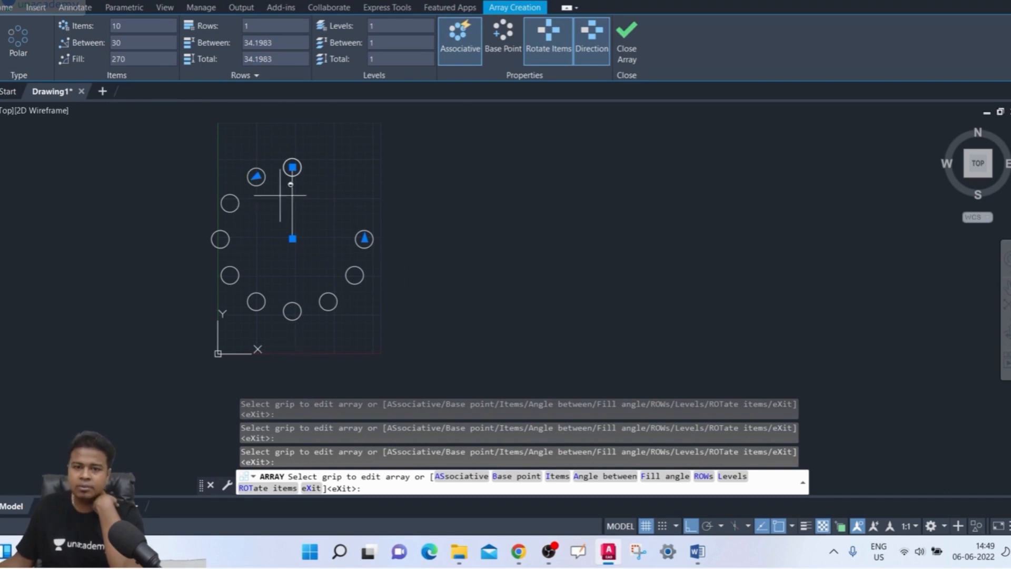
- Set the polar array's fill angle to 90 degrees, and return it to 360 degrees
{"action": "left_click", "coordinate": [155, 59]}
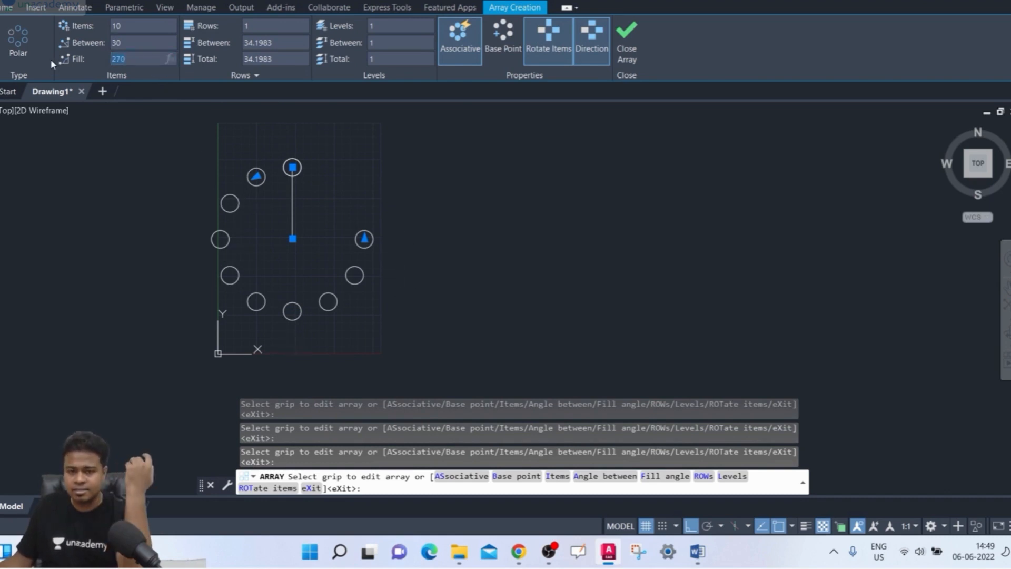
{"action": "type", "text": "90"}
{"action": "key", "text": "Return"}
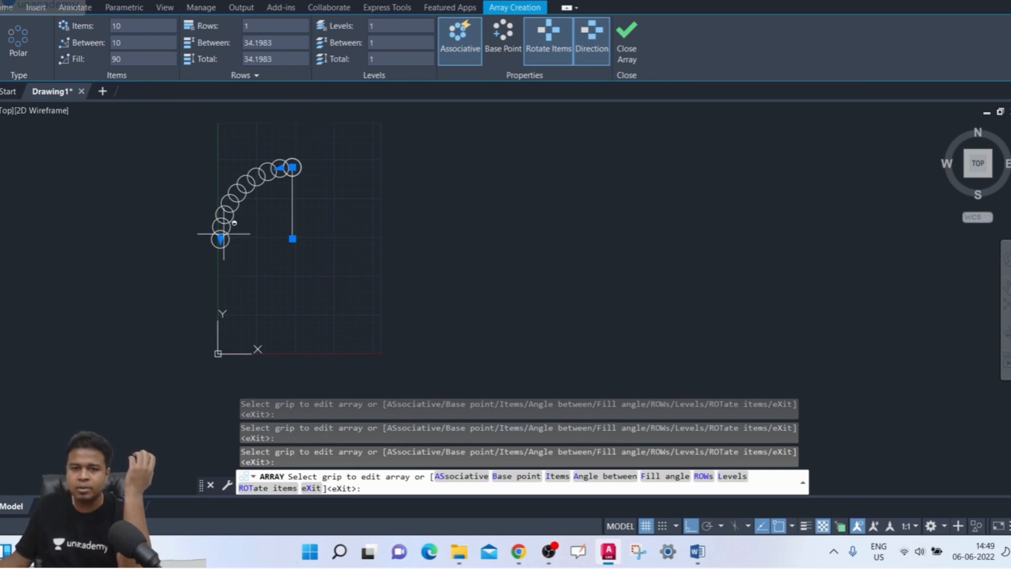
{"action": "left_click", "coordinate": [140, 59]}
{"action": "type", "text": "360"}
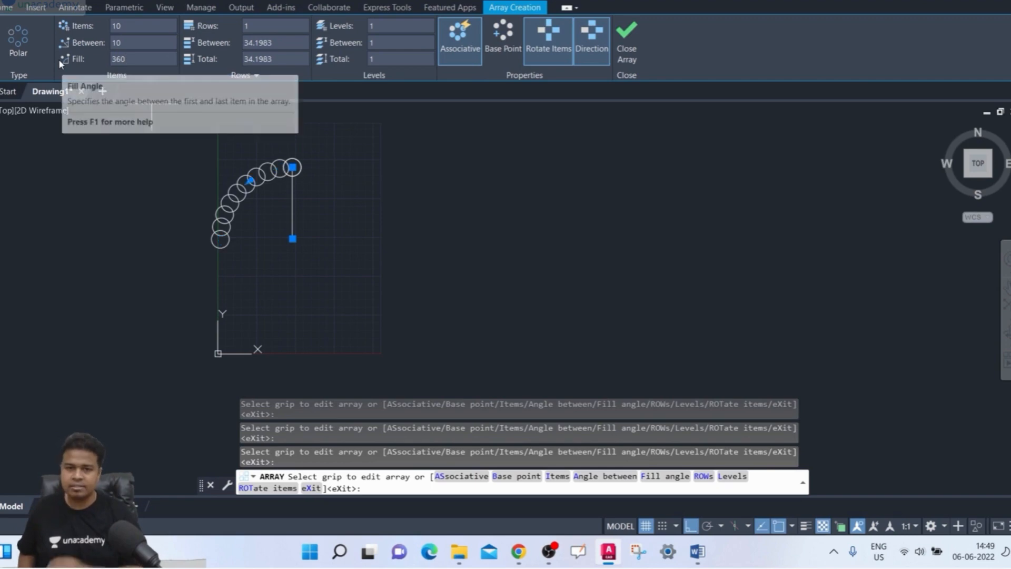
{"action": "key", "text": "Return"}
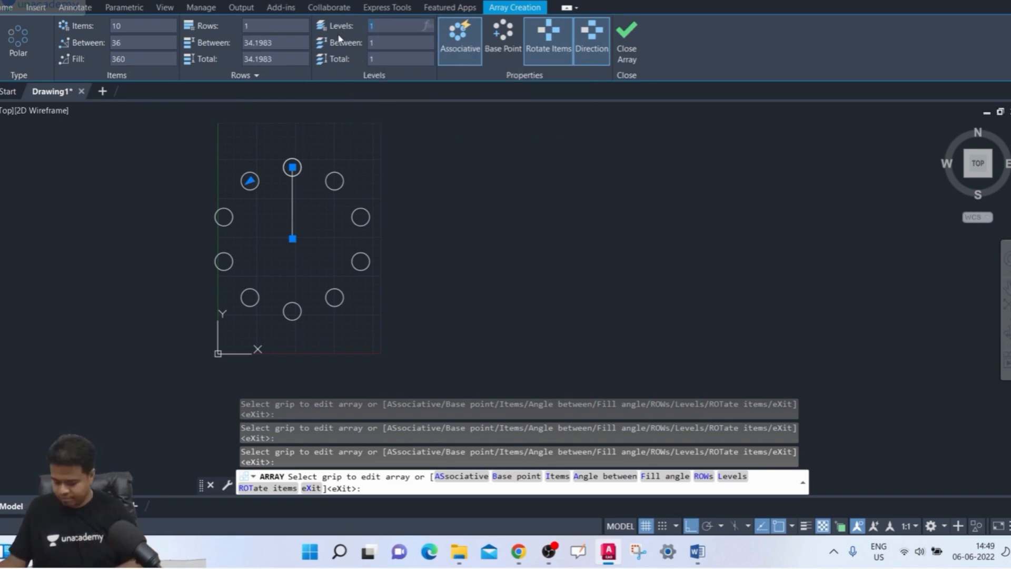
- Give the polar array 5 levels spaced 100 apart and inspect the stacked circles in 3D
{"action": "left_click", "coordinate": [387, 43]}
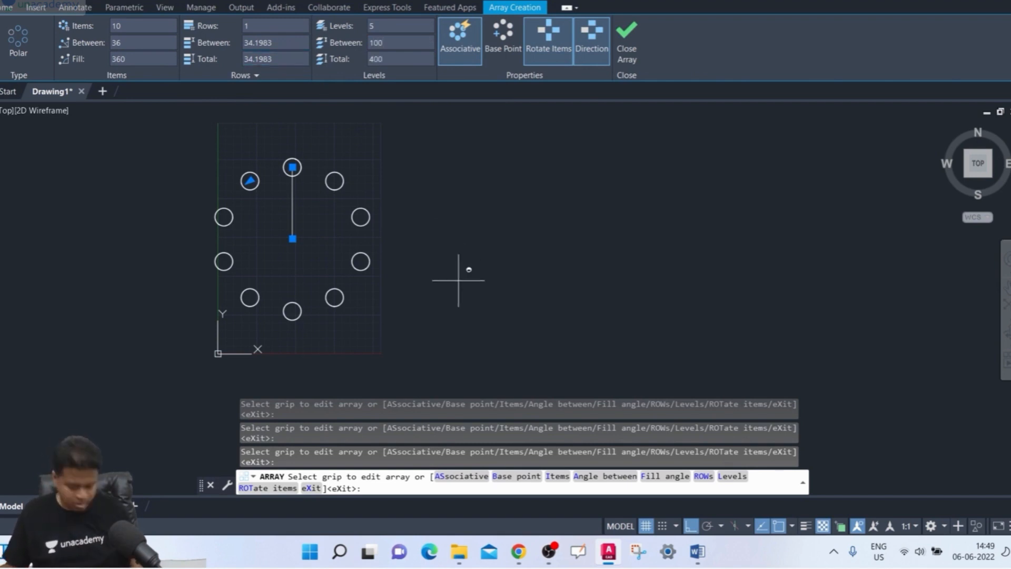
{"action": "middle_click_drag", "start_coordinate": [463, 321], "coordinate": [395, 263], "text": "shift"}
{"action": "scroll", "coordinate": [384, 321], "scroll_direction": "up", "scroll_amount": 2}
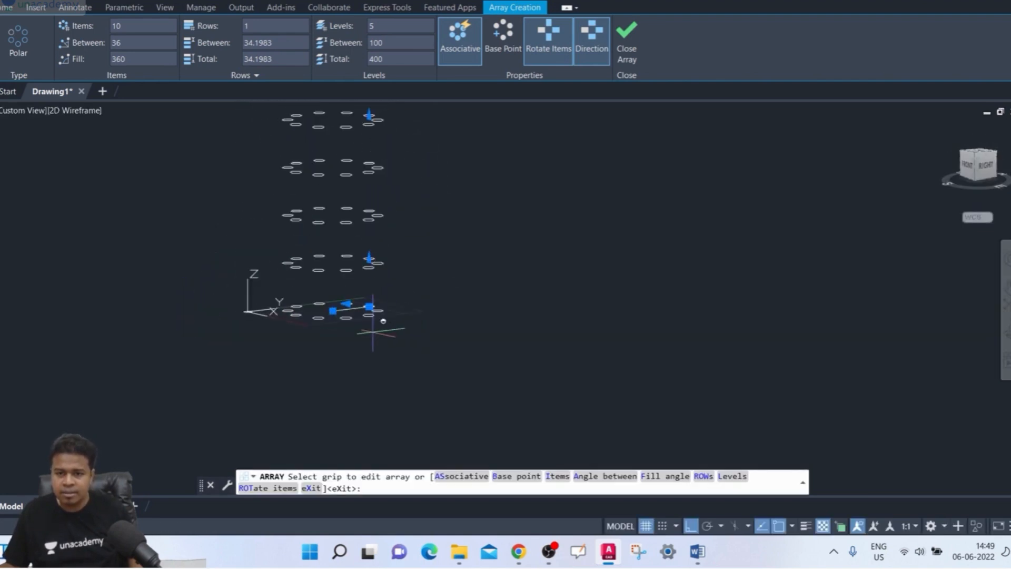
{"action": "middle_click_drag", "start_coordinate": [383, 320], "coordinate": [383, 365]}
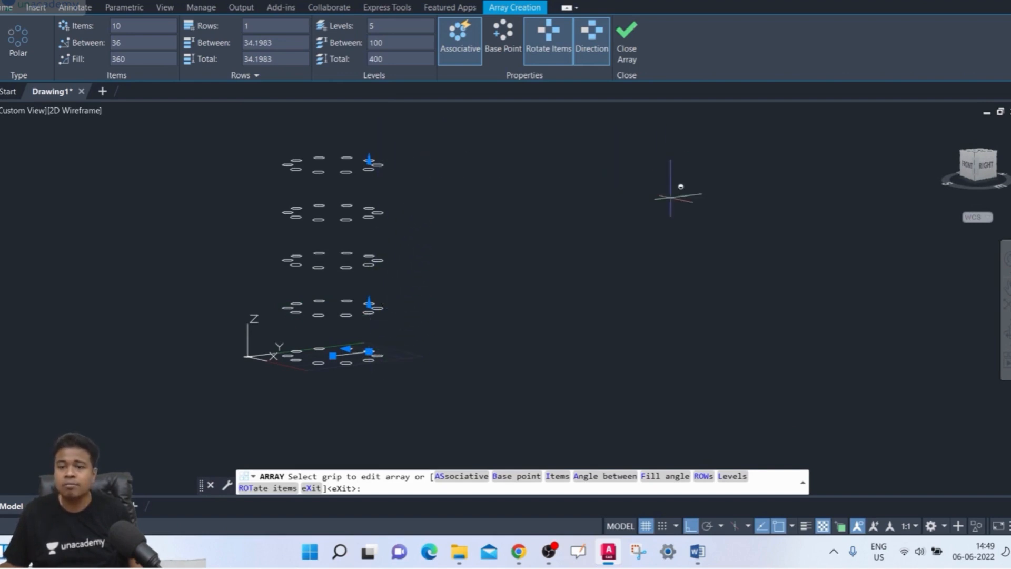
{"action": "middle_click_drag", "start_coordinate": [670, 198], "coordinate": [684, 264], "text": "shift"}
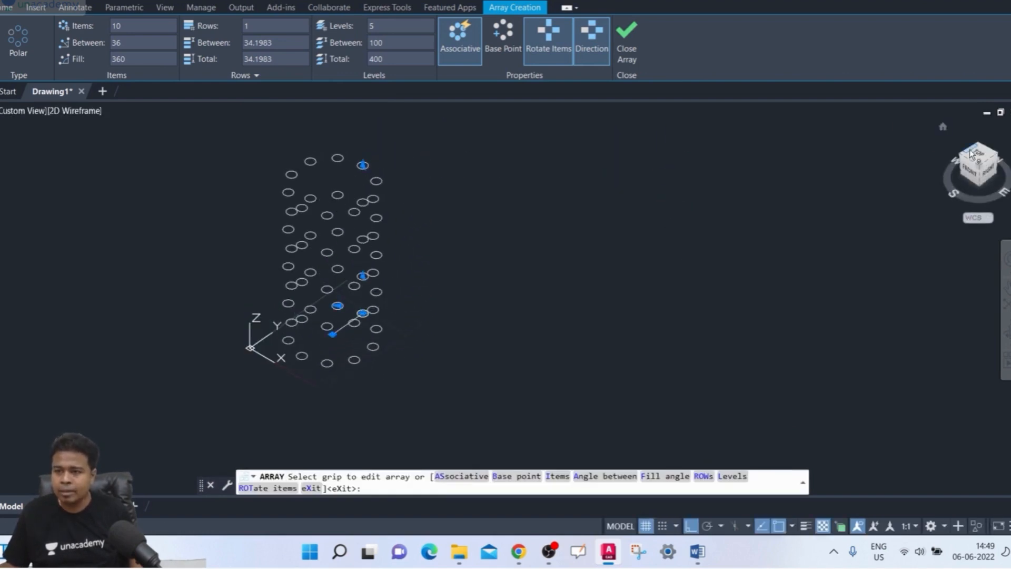
- Return to the top view, reduce the polar array to 1 level and finish the array
{"action": "left_click", "coordinate": [982, 157]}
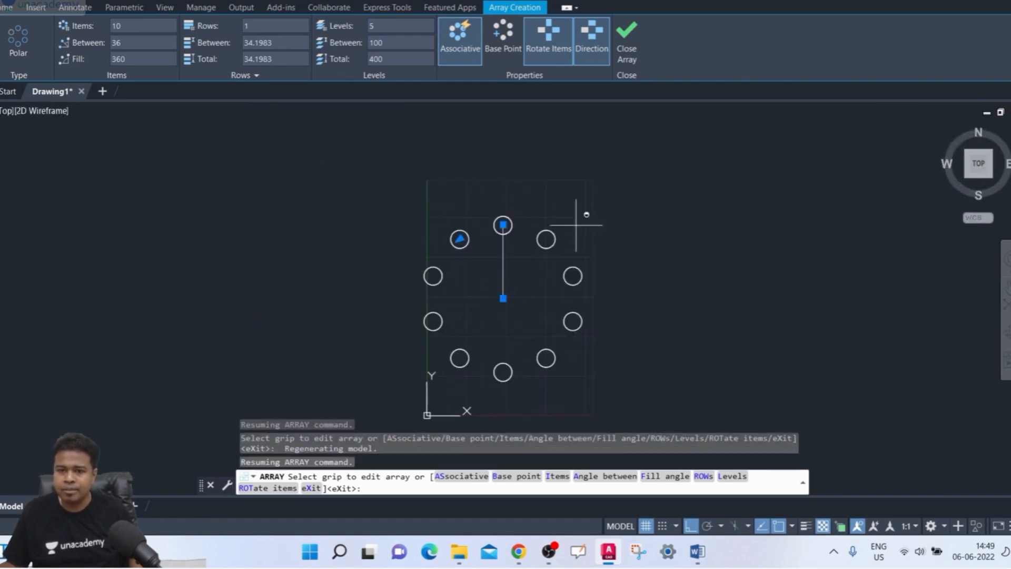
{"action": "left_click", "coordinate": [401, 27]}
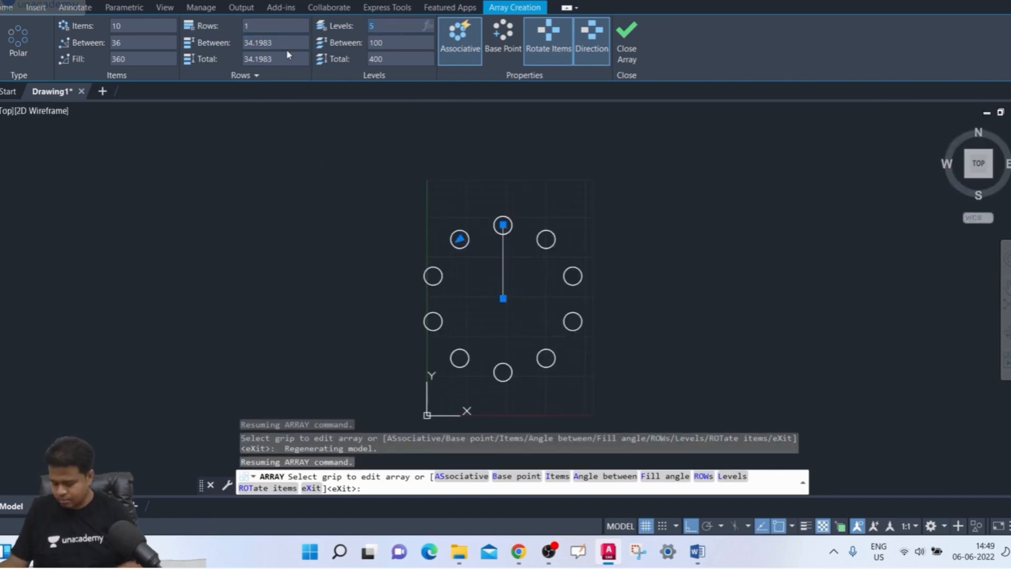
{"action": "key", "text": "Return"}
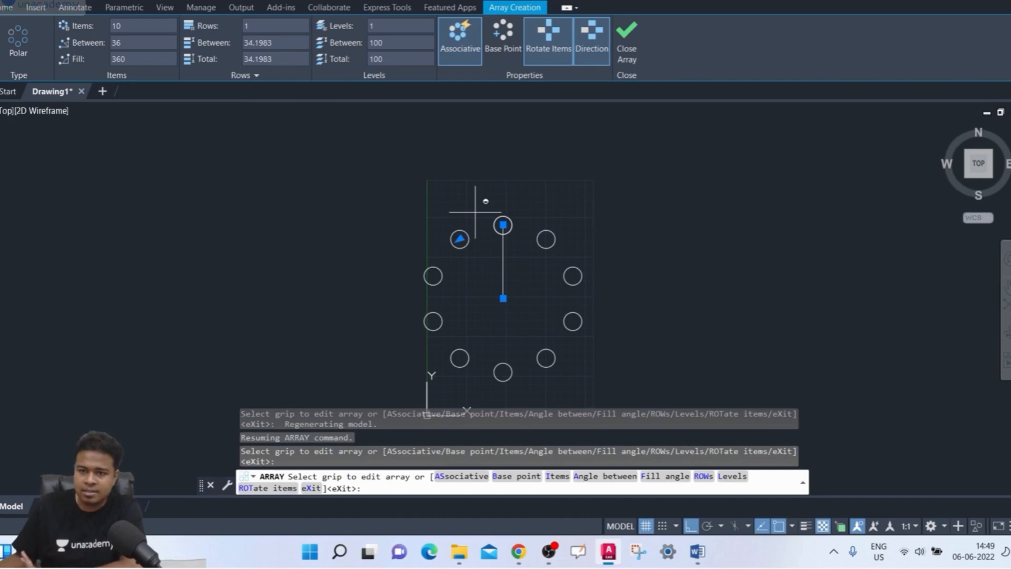
{"action": "middle_click_drag", "start_coordinate": [537, 176], "coordinate": [444, 165]}
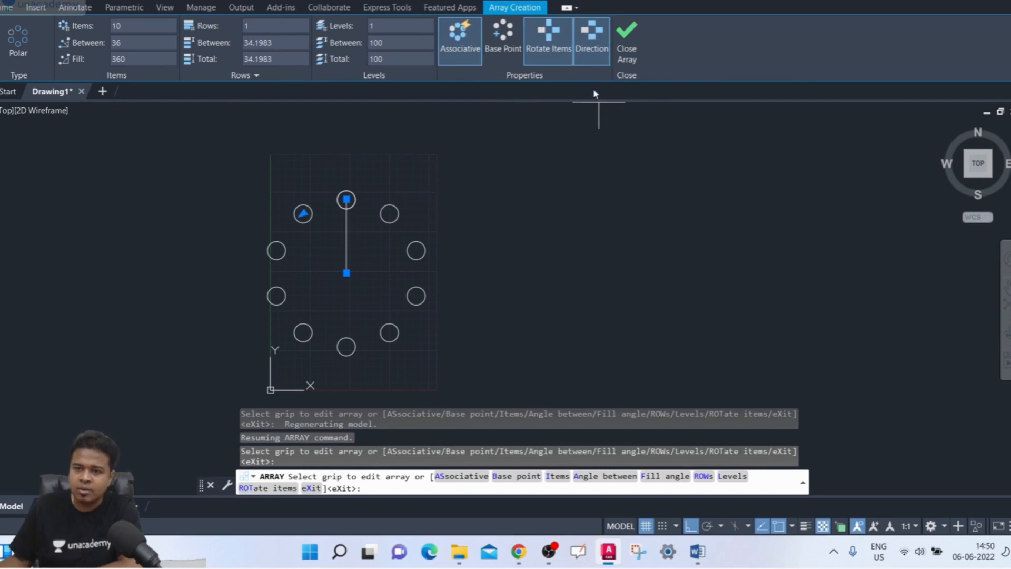
{"action": "left_click", "coordinate": [627, 42]}
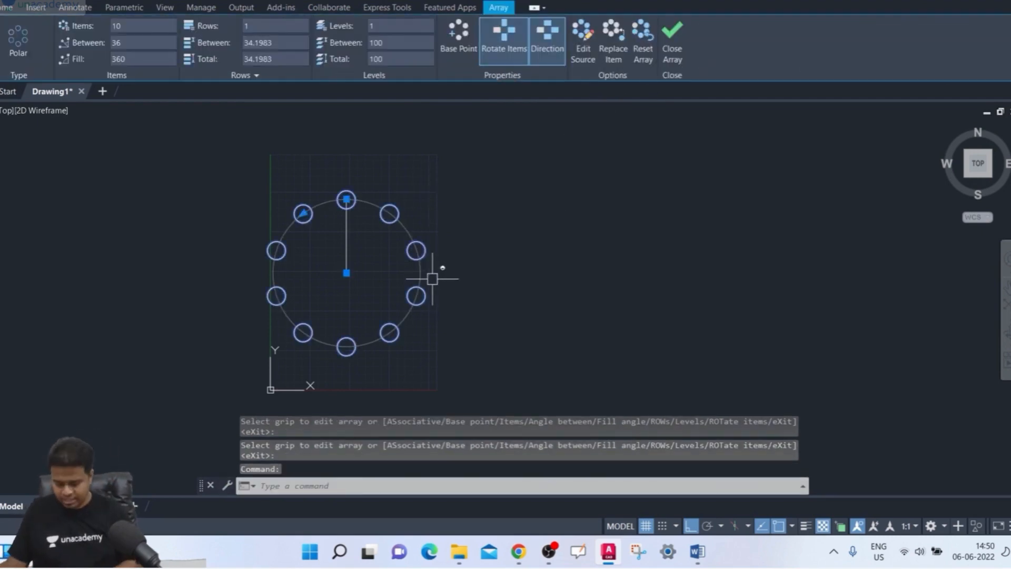
- Undo the polar array and erase the original circle, keeping the vertical line
{"action": "key", "text": "Escape"}
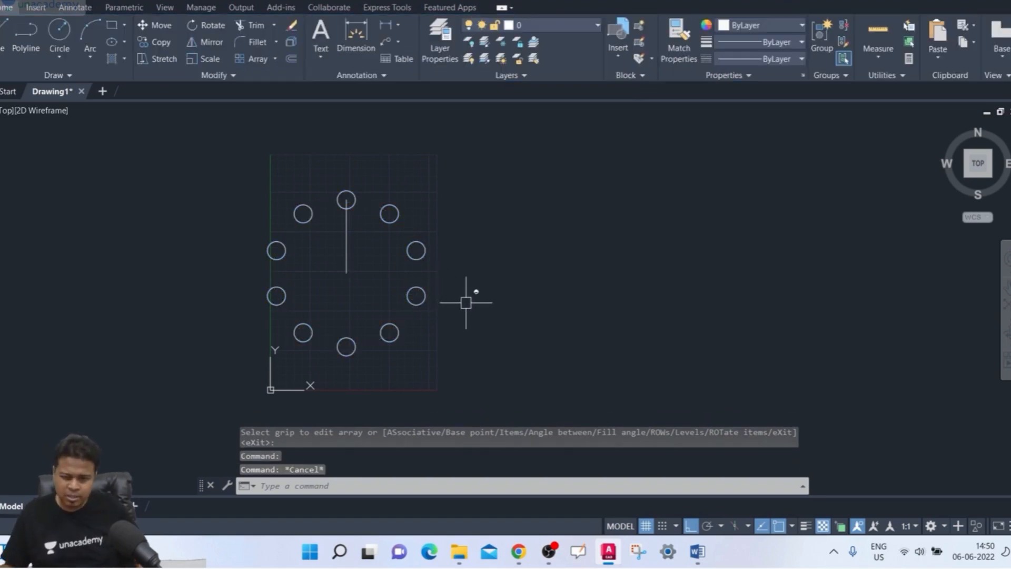
{"action": "key", "text": "ctrl+z"}
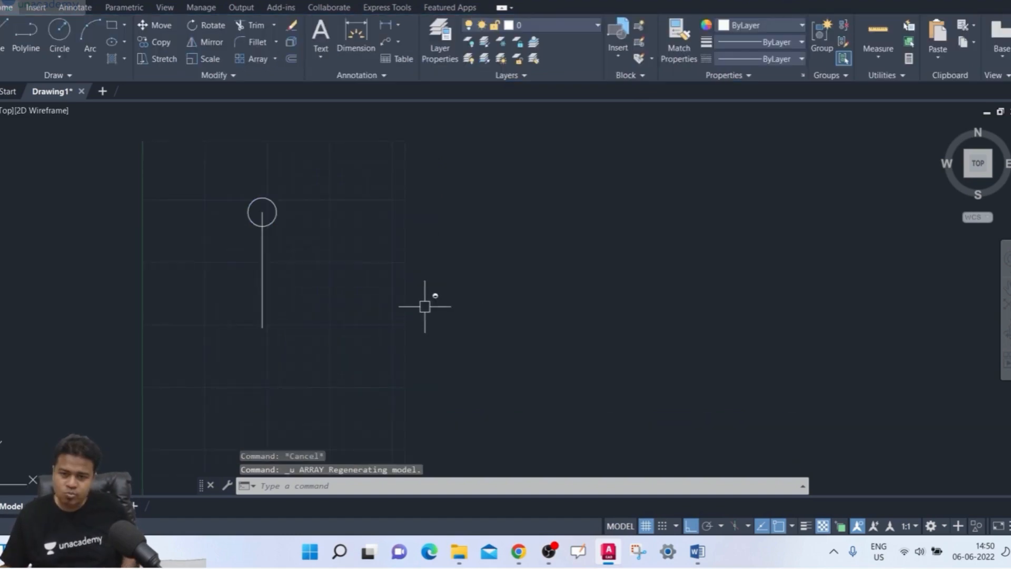
{"action": "left_click", "coordinate": [263, 201]}
{"action": "key", "text": "Delete"}
- Draw a small horizontal rectangle around the vertical line's upper end as the new object to array
{"action": "scroll", "coordinate": [311, 276], "scroll_direction": "up", "scroll_amount": 2}
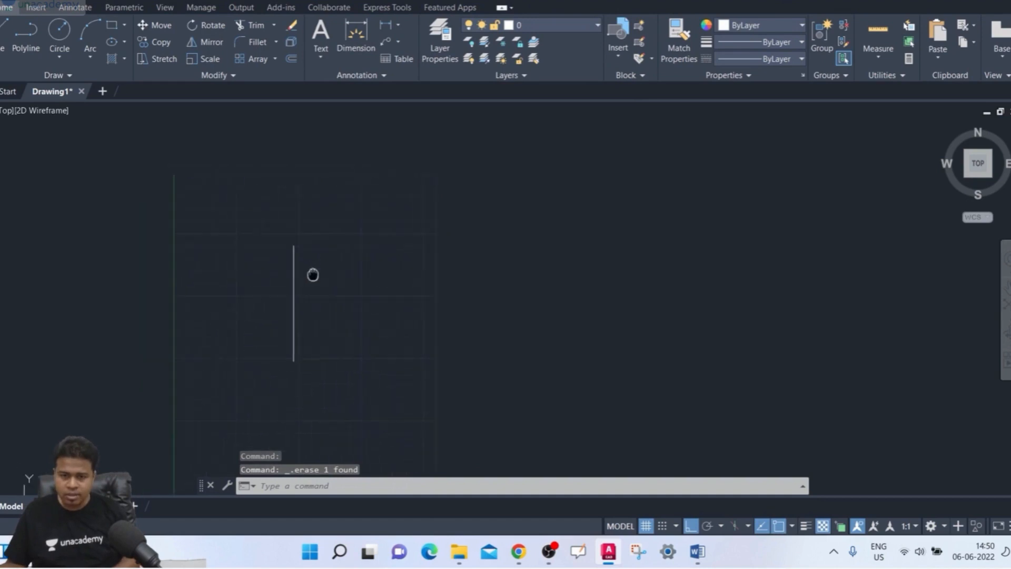
{"action": "type", "text": "rec"}
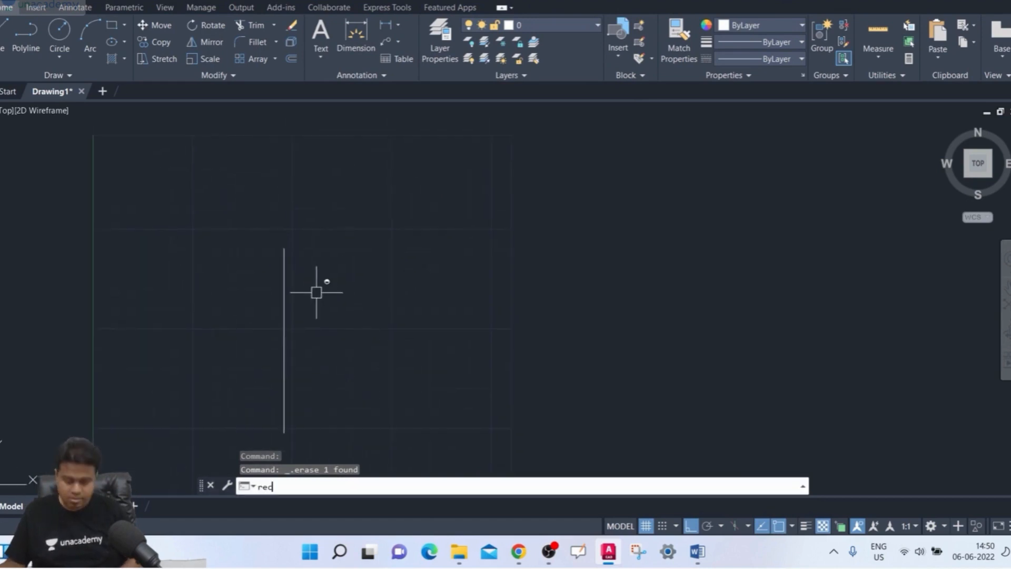
{"action": "key", "text": "Return"}
{"action": "left_click", "coordinate": [257, 237]}
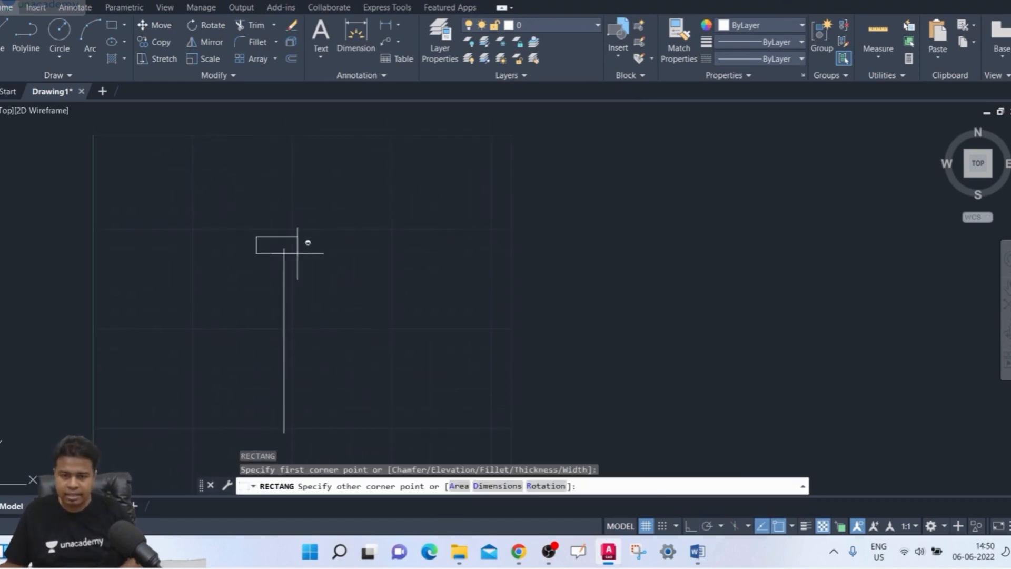
{"action": "left_click", "coordinate": [309, 261]}
{"action": "mouse_move", "coordinate": [365, 280]}
{"action": "middle_mouse_down"}
{"action": "mouse_move", "coordinate": [351, 282]}
{"action": "mouse_move", "coordinate": [368, 214]}
{"action": "mouse_move", "coordinate": [346, 235]}
{"action": "middle_mouse_up"}
{"action": "scroll", "coordinate": [348, 279], "scroll_direction": "up", "scroll_amount": 2}
{"action": "scroll", "coordinate": [363, 221], "scroll_direction": "down", "scroll_amount": 2}
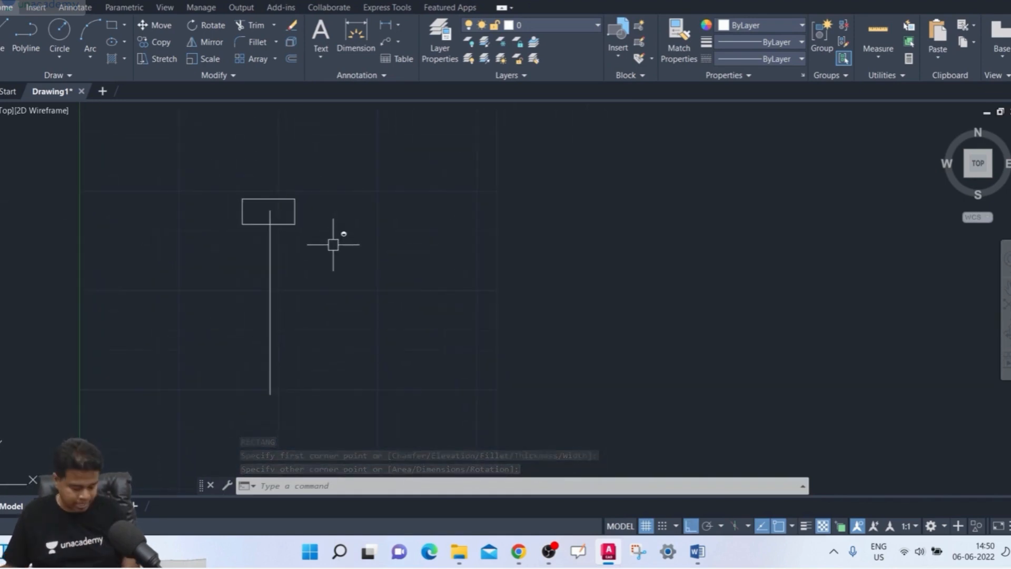
- Create a polar array of the rectangle around the vertical line's lower endpoint with 10 items
{"action": "type", "text": "ar"}
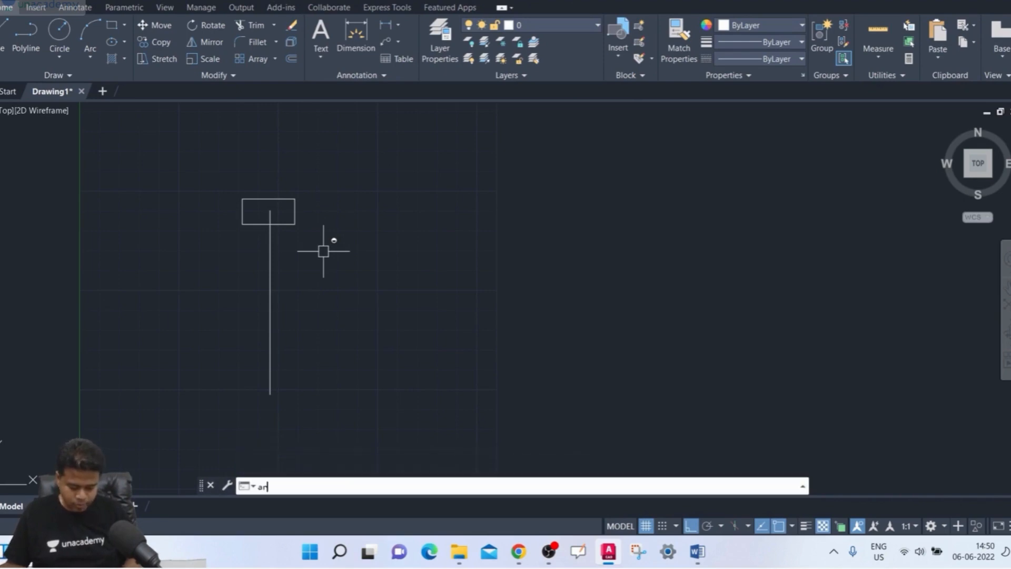
{"action": "key", "text": "Return"}
{"action": "left_click", "coordinate": [288, 226]}
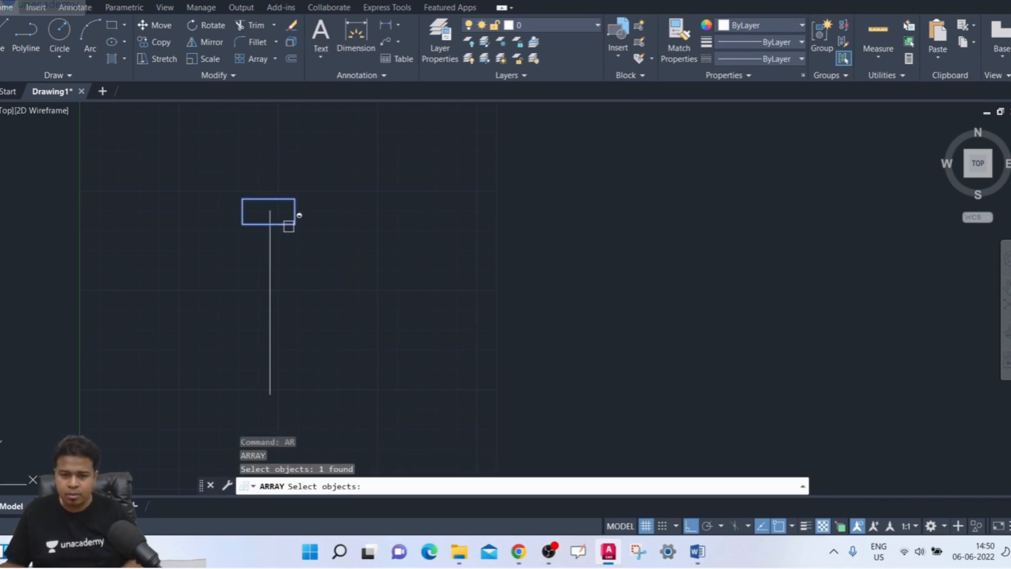
{"action": "key", "text": "Return"}
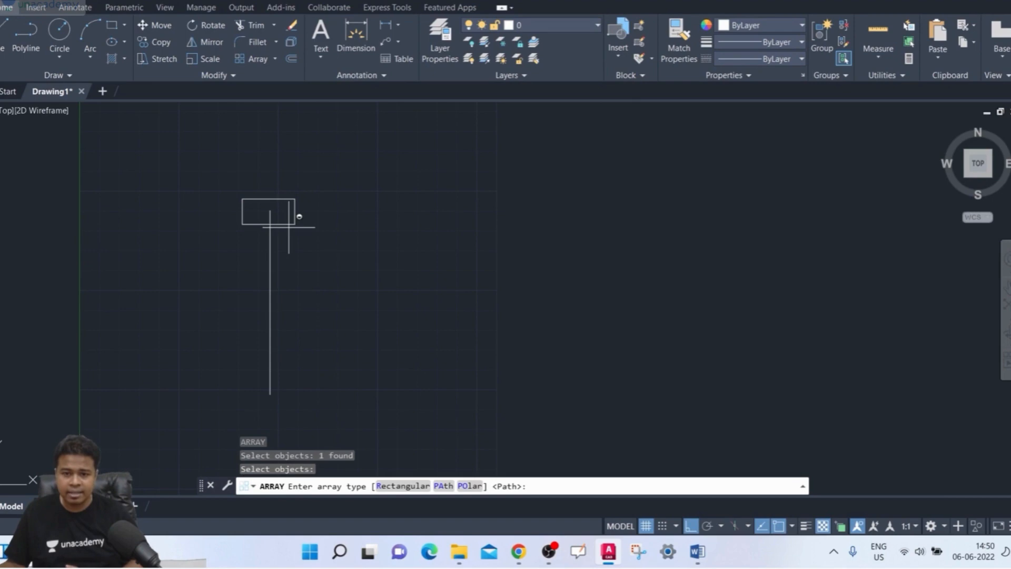
{"action": "left_click", "coordinate": [468, 485]}
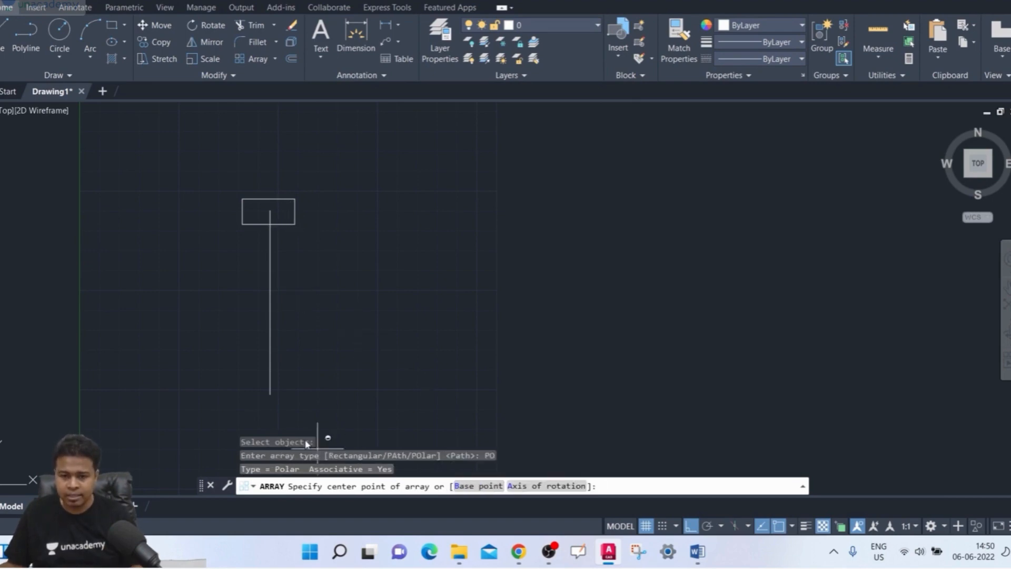
{"action": "left_click", "coordinate": [270, 394]}
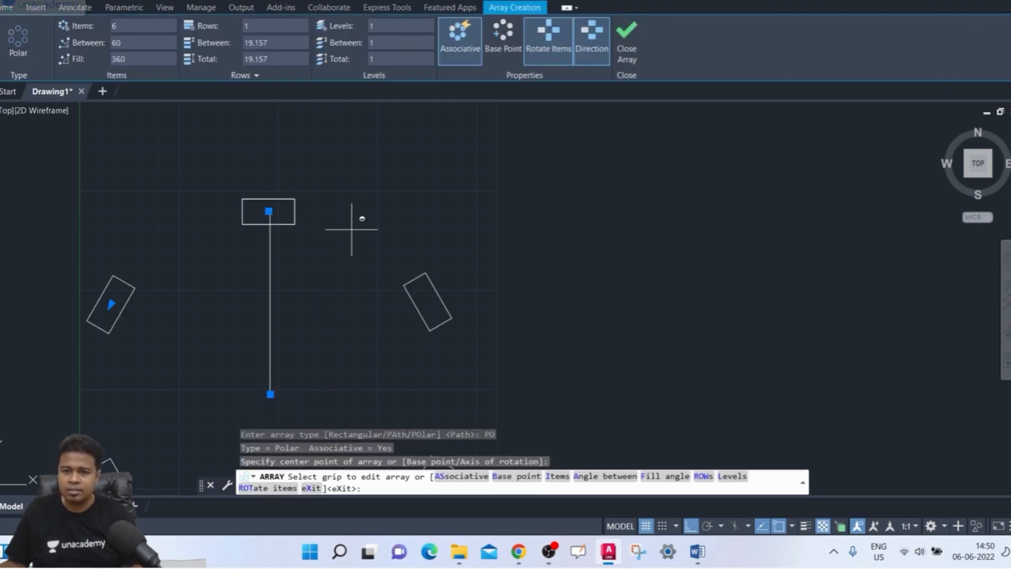
{"action": "scroll", "coordinate": [355, 221], "scroll_direction": "down", "scroll_amount": 2}
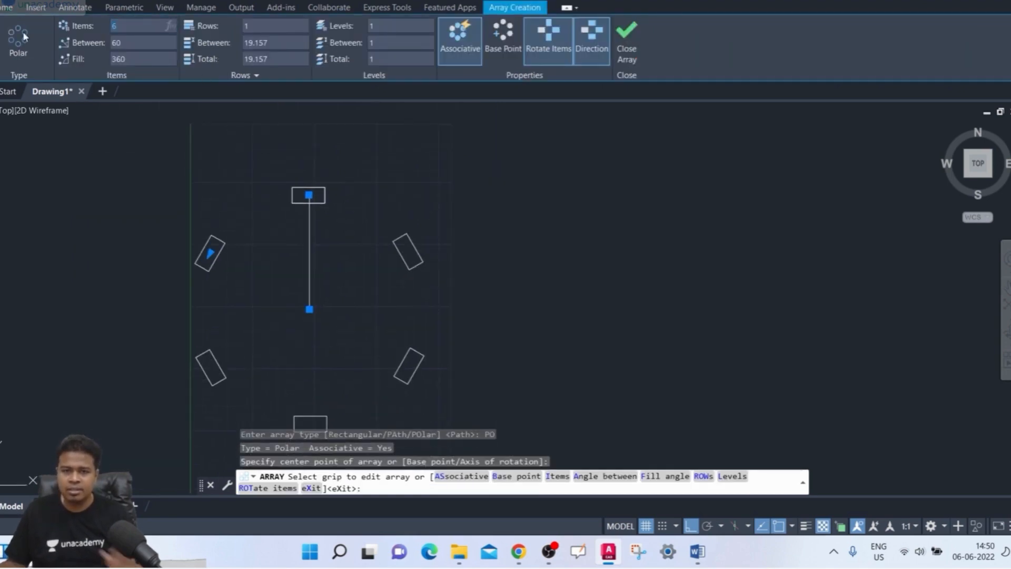
{"action": "type", "text": "10"}
{"action": "key", "text": "Return"}
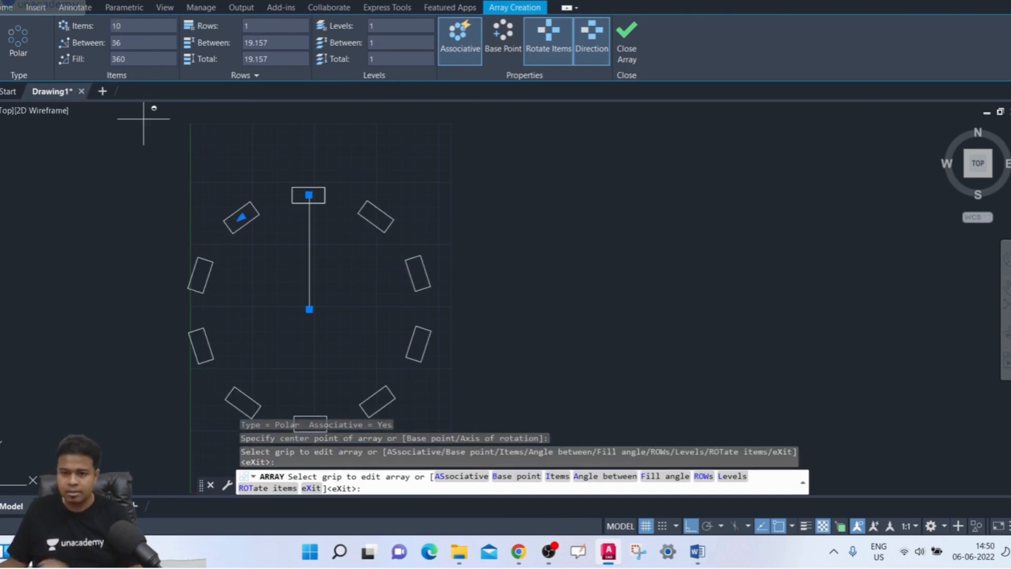
{"action": "middle_click_drag", "start_coordinate": [401, 245], "coordinate": [403, 224]}
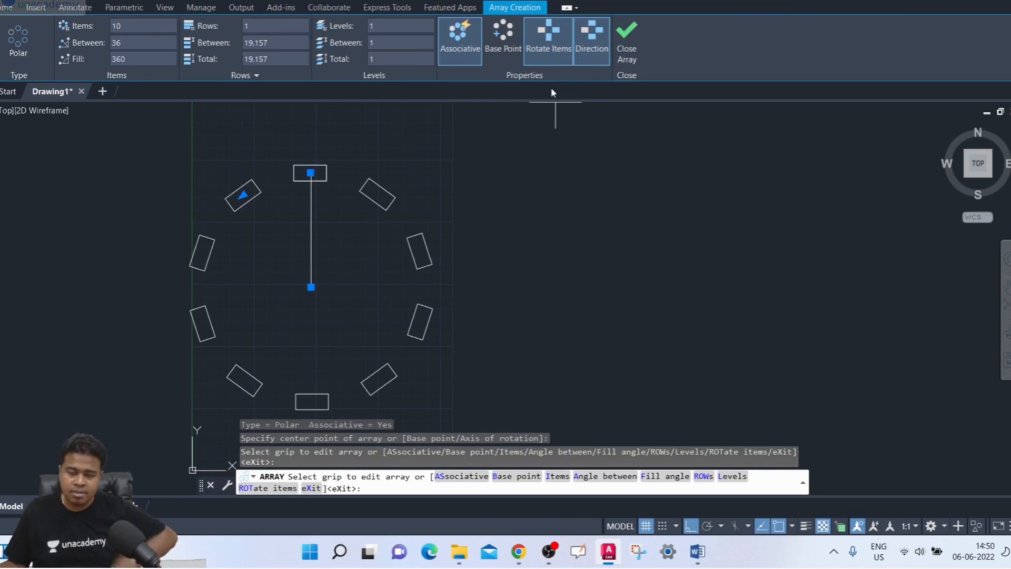
- Compare the polar array with Rotate Items on and off, leave it off and finish the array
{"action": "left_click", "coordinate": [548, 37]}
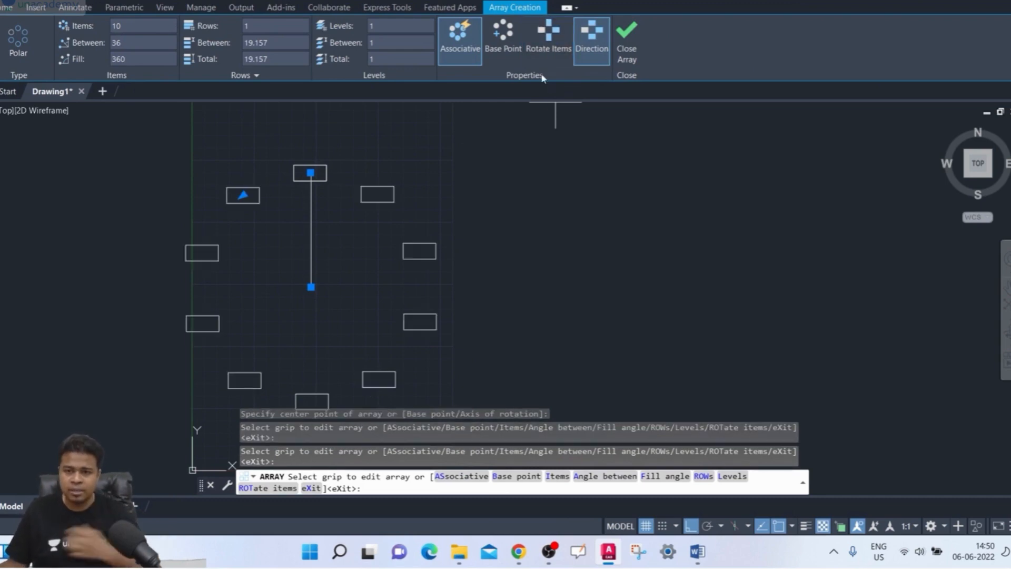
{"action": "middle_click_drag", "start_coordinate": [344, 186], "coordinate": [354, 160]}
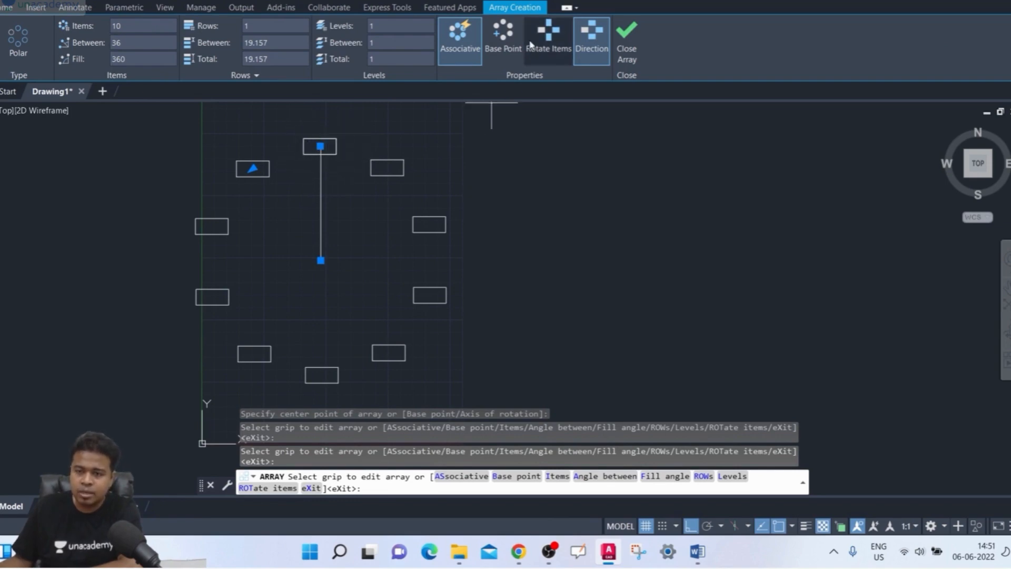
{"action": "left_click", "coordinate": [548, 37]}
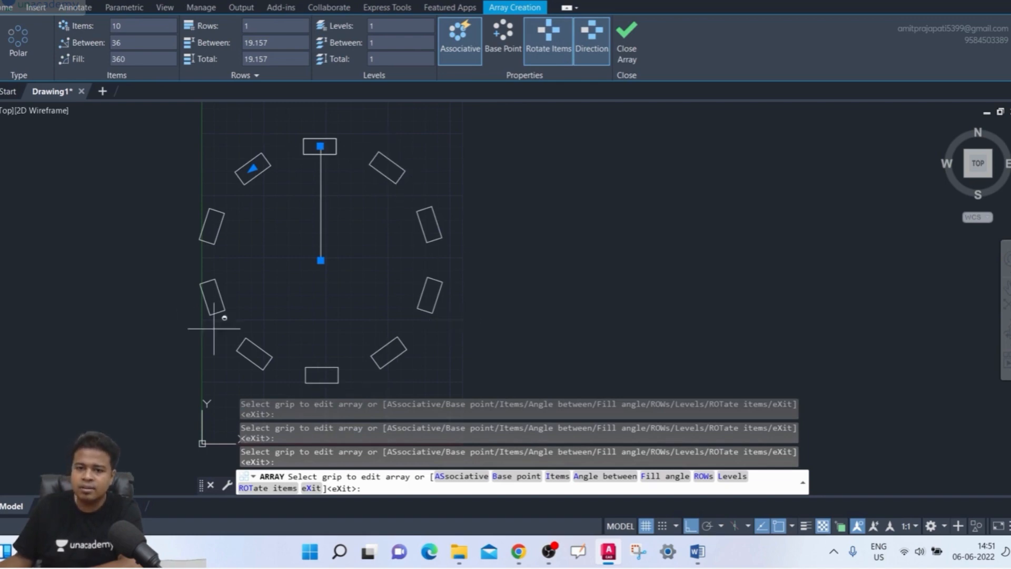
{"action": "left_click", "coordinate": [551, 40]}
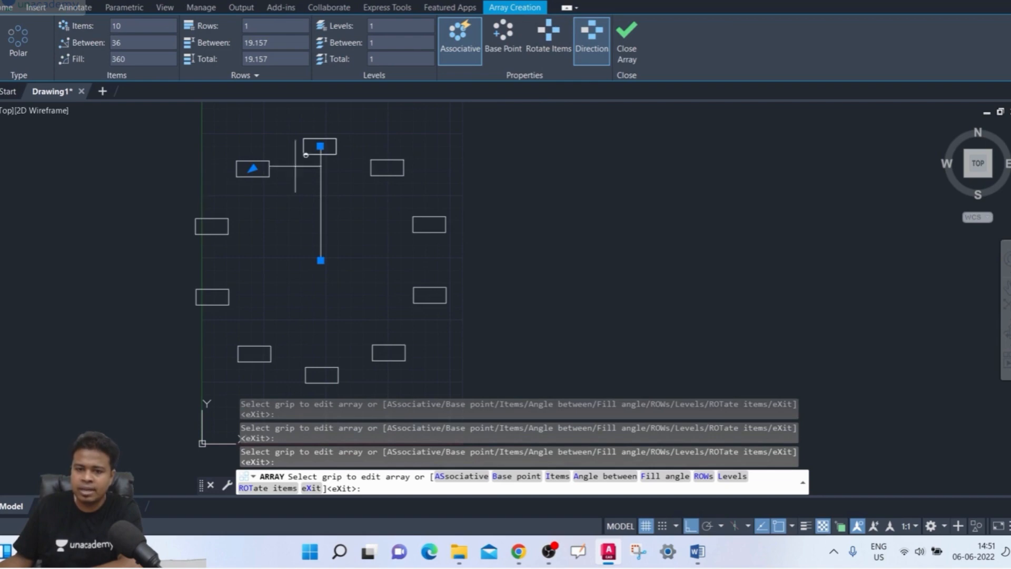
{"action": "left_click", "coordinate": [564, 42]}
{"action": "left_click", "coordinate": [564, 42]}
{"action": "left_click", "coordinate": [564, 42]}
{"action": "left_click", "coordinate": [564, 42]}
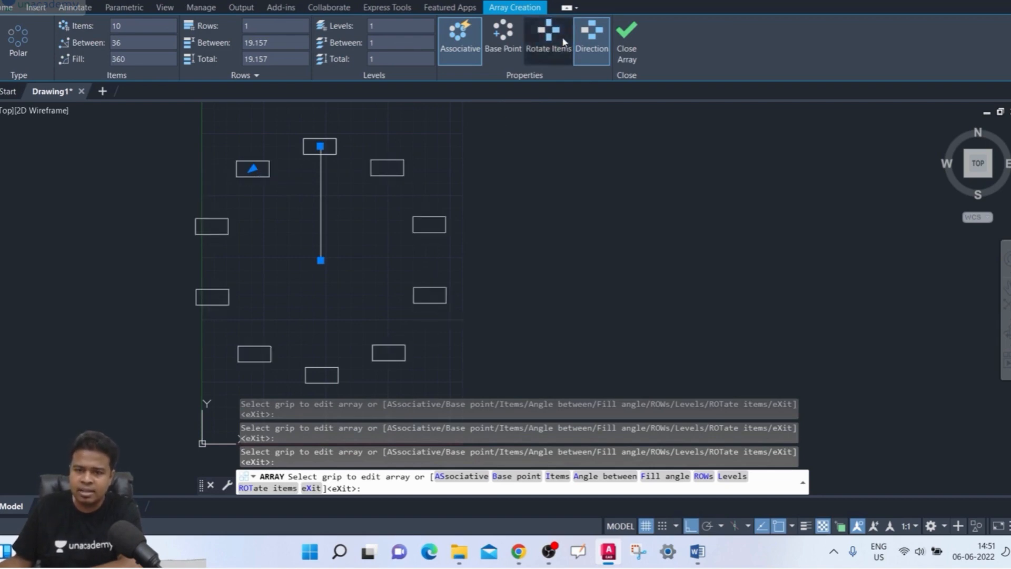
{"action": "left_click", "coordinate": [564, 43]}
{"action": "left_click", "coordinate": [563, 42]}
{"action": "left_click", "coordinate": [564, 43]}
{"action": "left_click", "coordinate": [564, 42]}
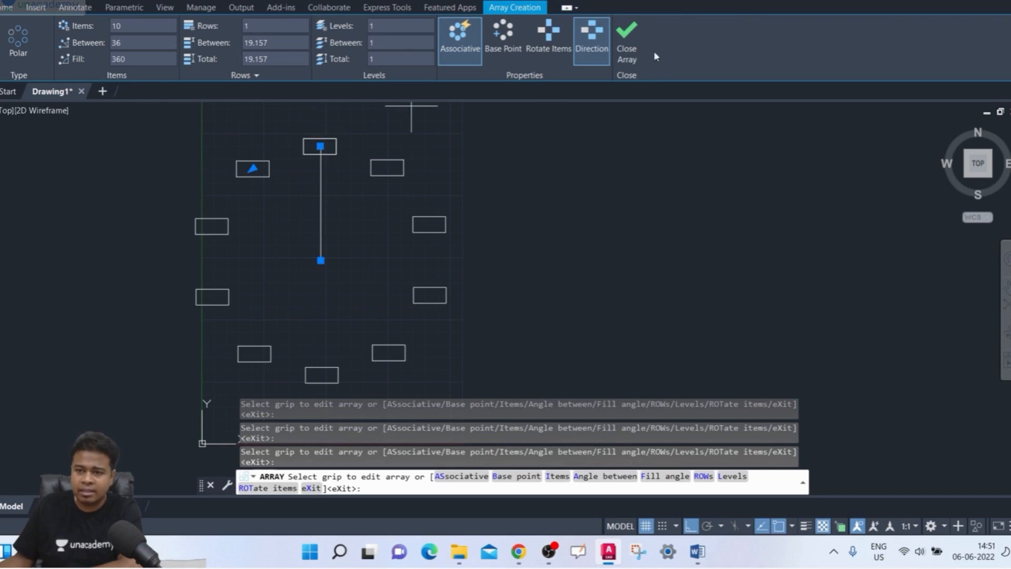
{"action": "left_click", "coordinate": [626, 45]}
- Draw a second small horizontal rectangle in the empty area to the right of the array
{"action": "mouse_move", "coordinate": [611, 176]}
{"action": "middle_mouse_down"}
{"action": "mouse_move", "coordinate": [565, 210]}
{"action": "mouse_move", "coordinate": [523, 282]}
{"action": "middle_mouse_up"}
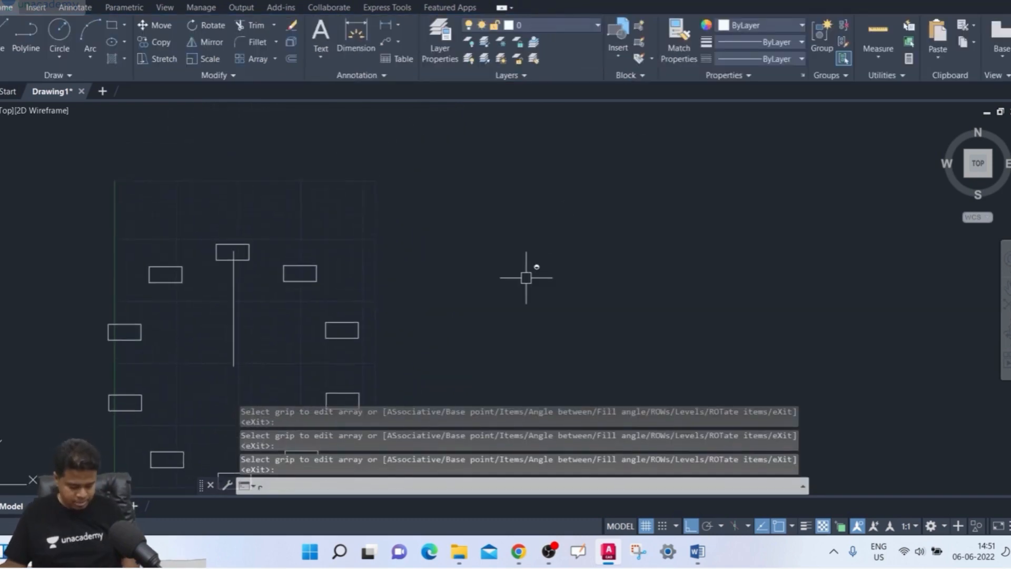
{"action": "type", "text": "ec"}
{"action": "key", "text": "Return"}
{"action": "left_click", "coordinate": [439, 247]}
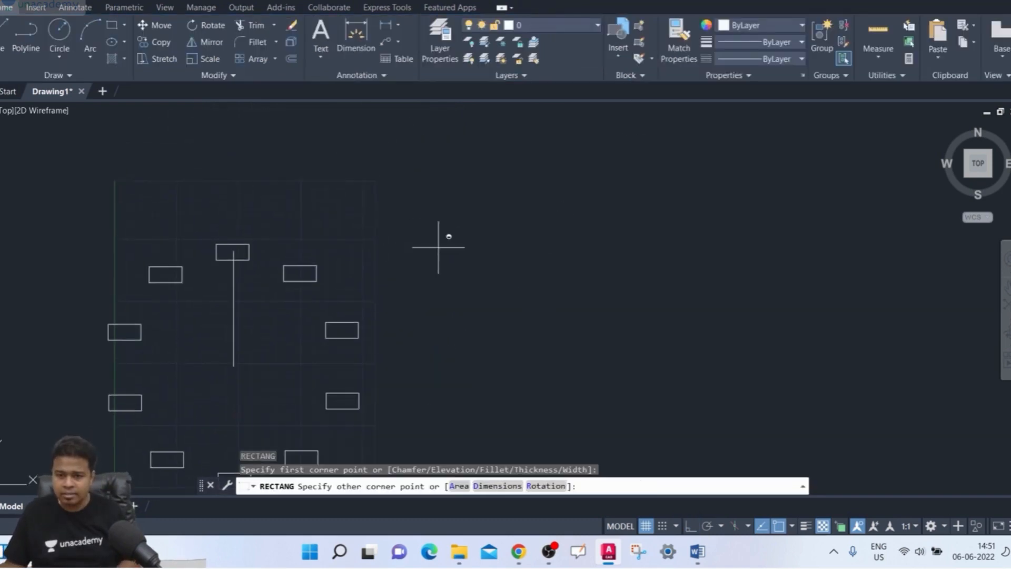
{"action": "left_click", "coordinate": [478, 266]}
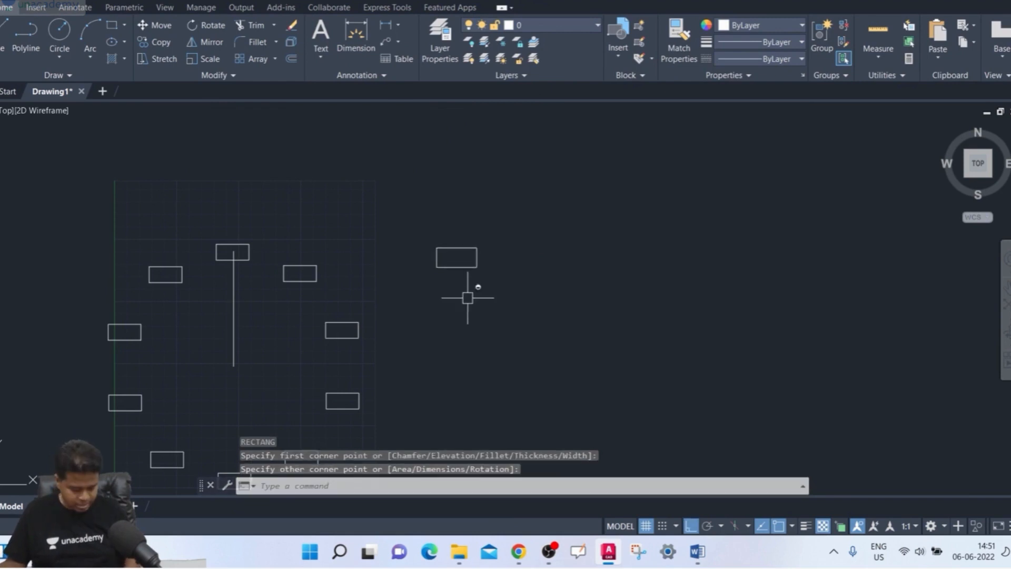
- Rotate the new rectangle counterclockwise about its lower-left corner to a freehand slant, with ortho mode off
{"action": "type", "text": "ro"}
{"action": "key", "text": "Return"}
{"action": "scroll", "coordinate": [461, 278], "scroll_direction": "up", "scroll_amount": 2}
{"action": "left_click", "coordinate": [462, 260]}
{"action": "key", "text": "Return"}
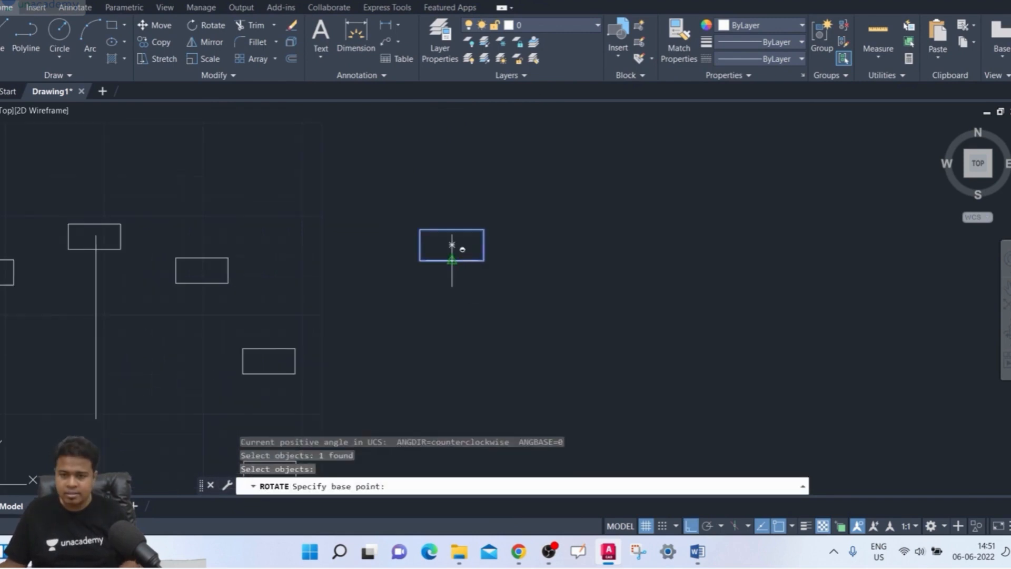
{"action": "left_click", "coordinate": [424, 261]}
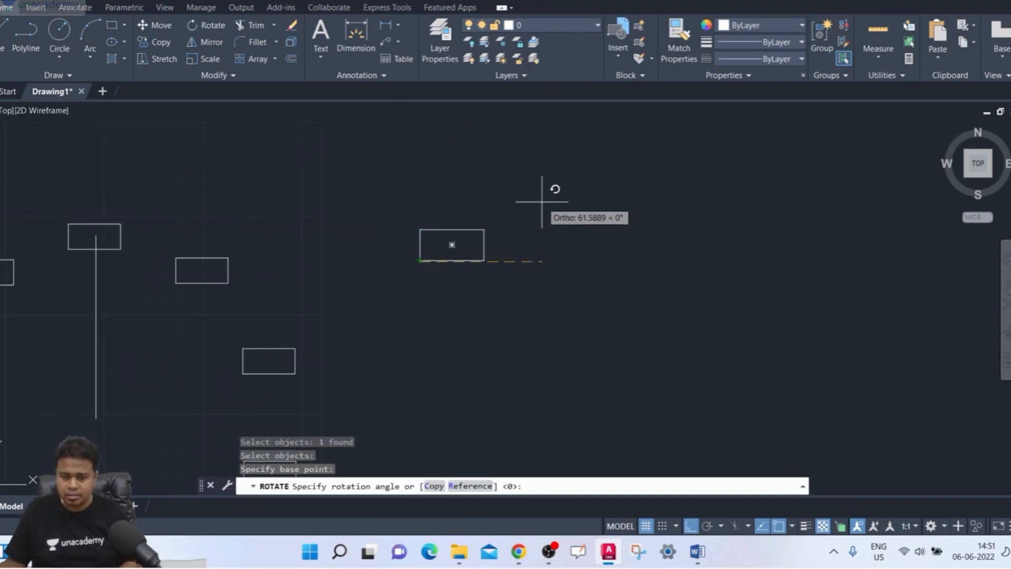
{"action": "key", "text": "F8"}
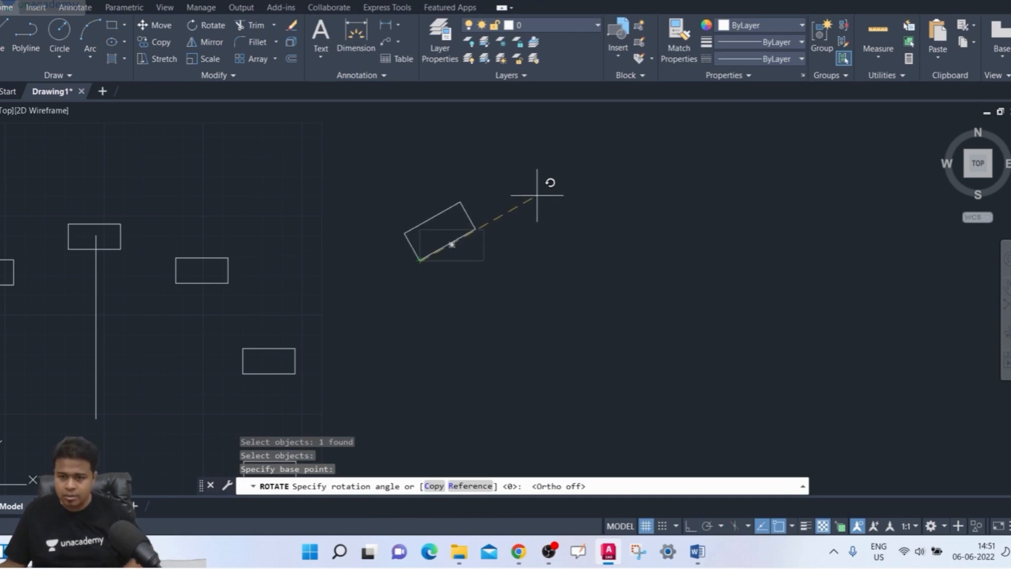
{"action": "left_click", "coordinate": [543, 190]}
{"action": "middle_click_drag", "start_coordinate": [535, 249], "coordinate": [485, 193]}
{"action": "scroll", "coordinate": [485, 216], "scroll_direction": "down", "scroll_amount": 2}
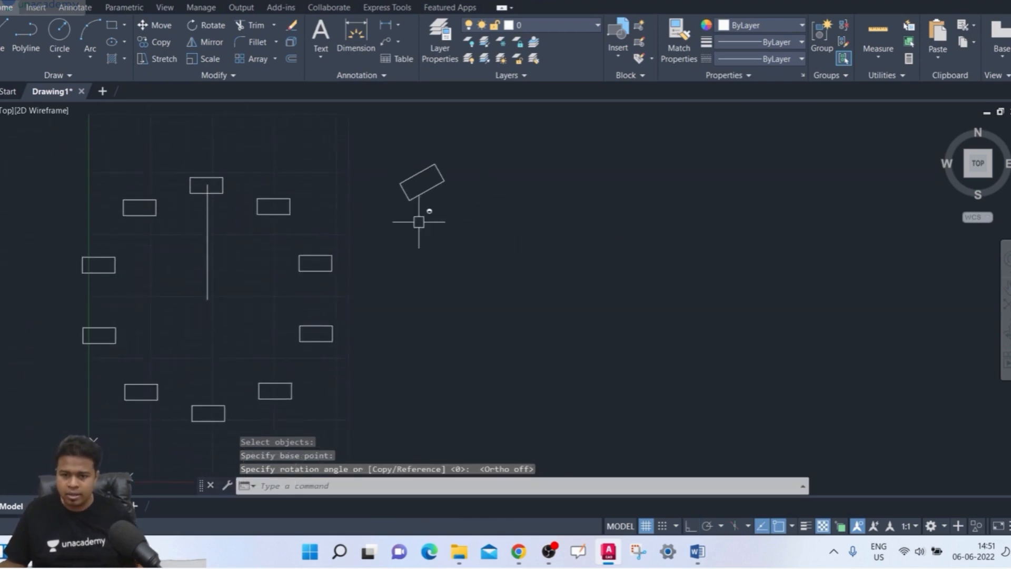
- Erase the polar array of horizontal rectangles, keeping its vertical line
{"action": "key", "text": "Escape"}
{"action": "left_click_drag", "start_coordinate": [362, 242], "coordinate": [306, 274]}
{"action": "key", "text": "Delete"}
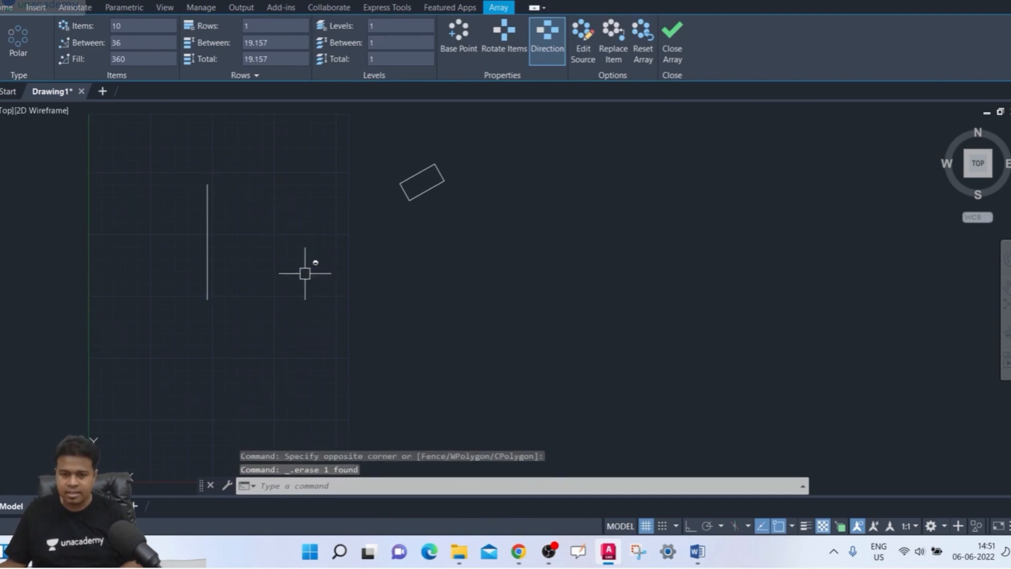
- Draw a vertical line from the slanted rectangle's center straight down as the radius for a new array
{"action": "middle_click_drag", "start_coordinate": [337, 284], "coordinate": [301, 296]}
{"action": "type", "text": "l"}
{"action": "key", "text": "Return"}
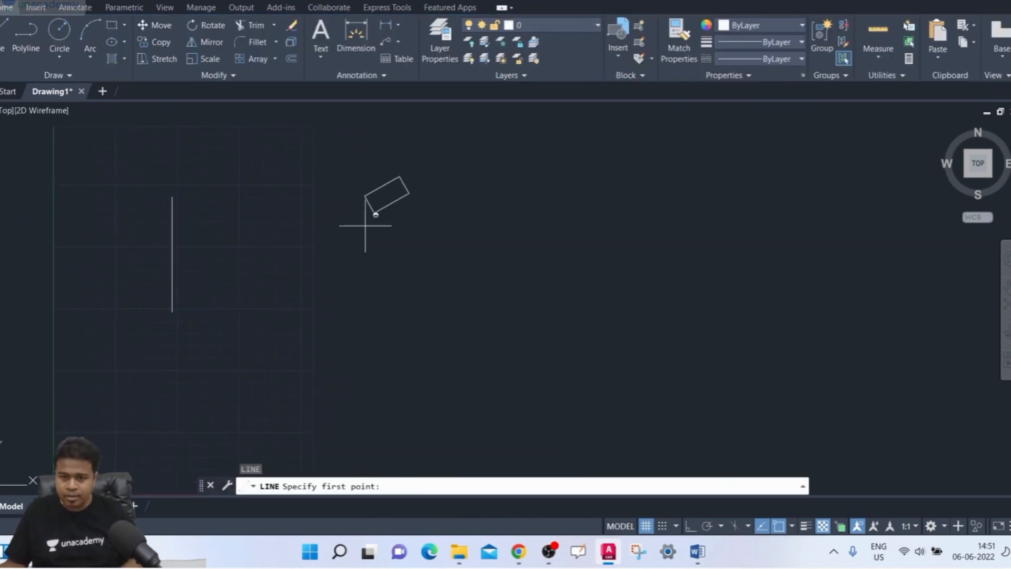
{"action": "left_click", "coordinate": [387, 195]}
{"action": "left_click", "coordinate": [387, 343]}
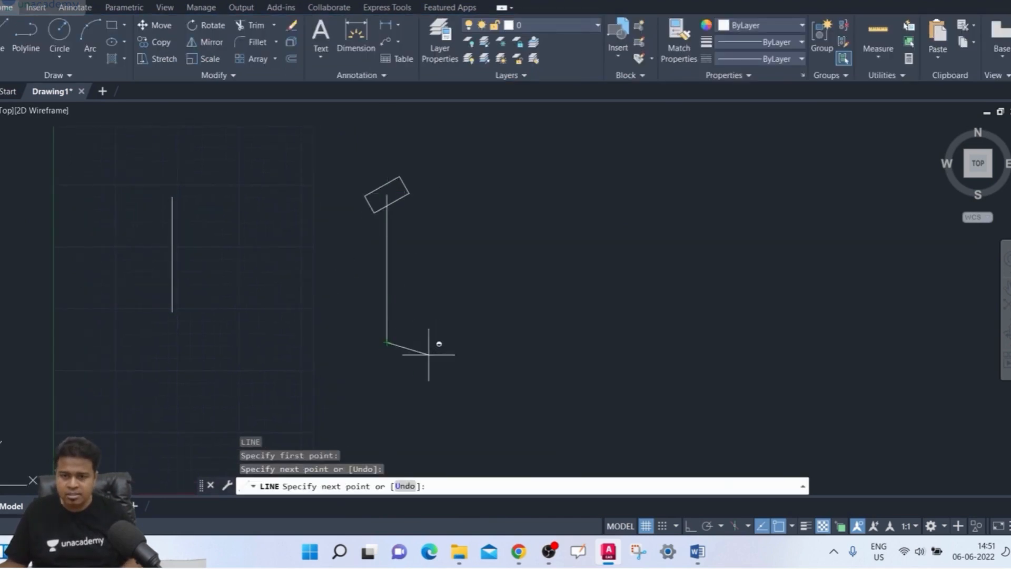
{"action": "middle_click_drag", "start_coordinate": [429, 350], "coordinate": [407, 364]}
{"action": "key", "text": "Escape"}
{"action": "middle_click_drag", "start_coordinate": [365, 287], "coordinate": [354, 289]}
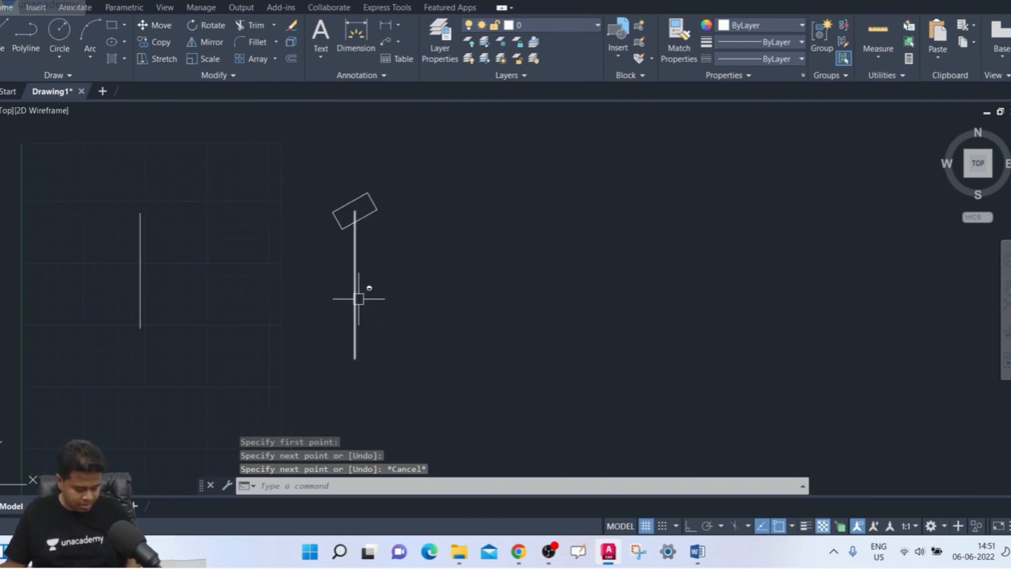
- Create a polar array of the slanted rectangle around the new line's lower endpoint with 10 items
{"action": "type", "text": "ar"}
{"action": "key", "text": "Return"}
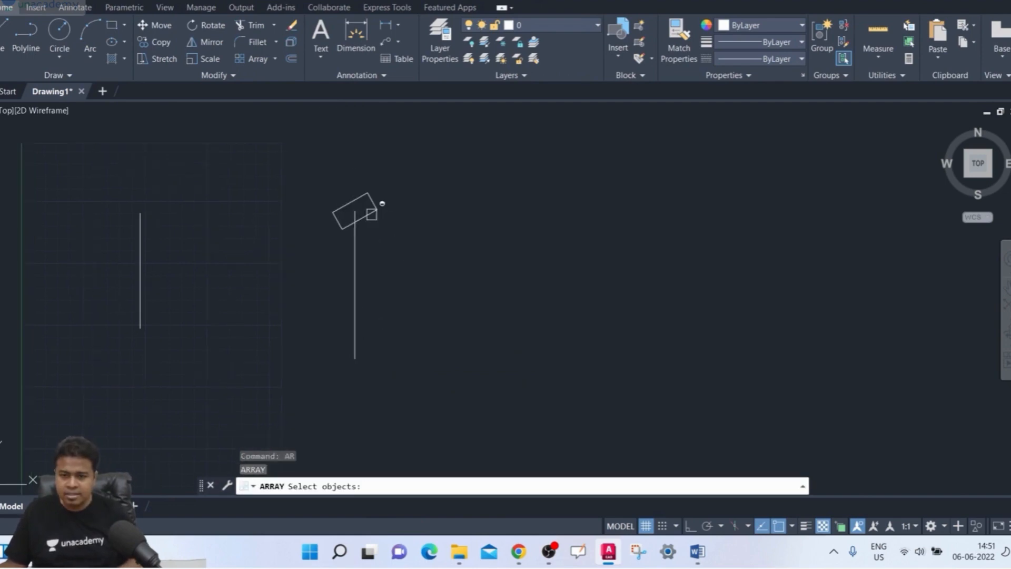
{"action": "left_click", "coordinate": [373, 208]}
{"action": "key", "text": "Return"}
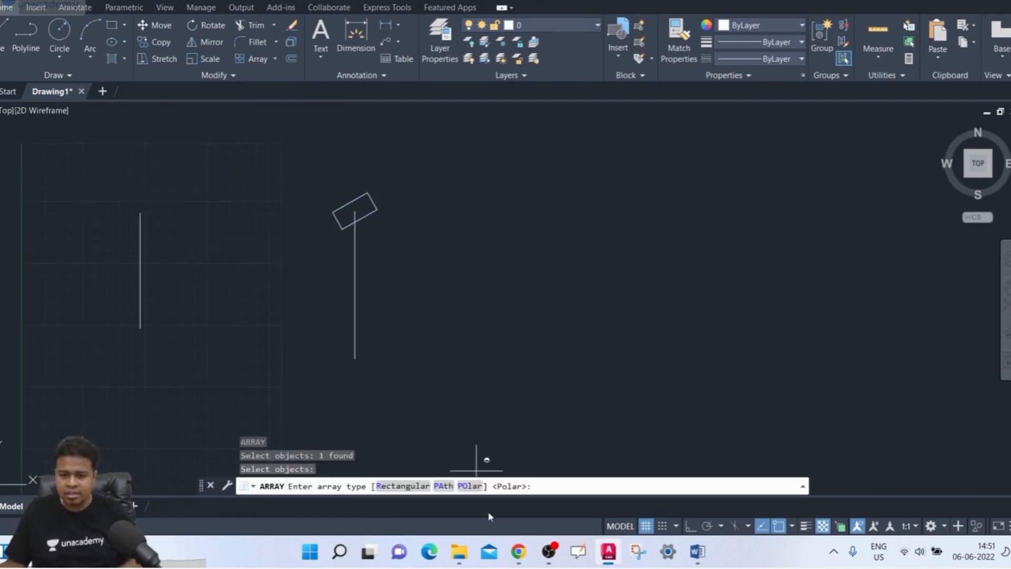
{"action": "left_click", "coordinate": [469, 487]}
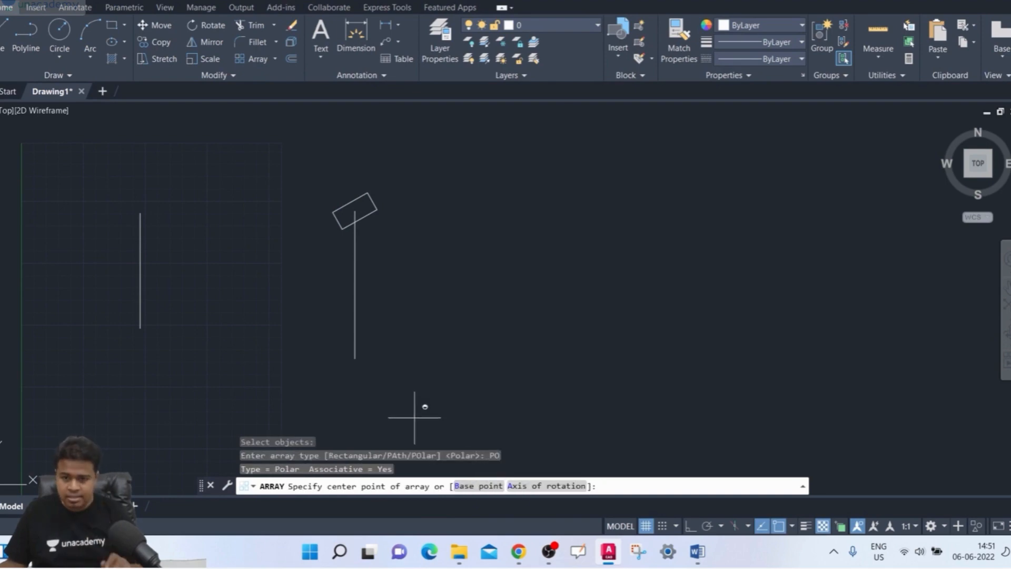
{"action": "left_click", "coordinate": [355, 359]}
{"action": "scroll", "coordinate": [352, 316], "scroll_direction": "down", "scroll_amount": 5}
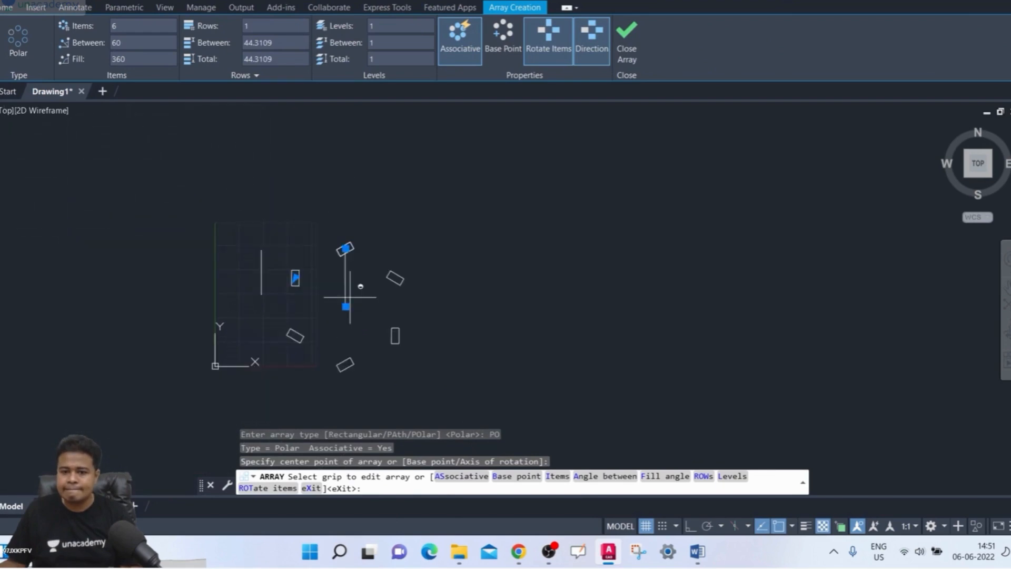
{"action": "scroll", "coordinate": [350, 296], "scroll_direction": "up", "scroll_amount": 3}
{"action": "type", "text": "10"}
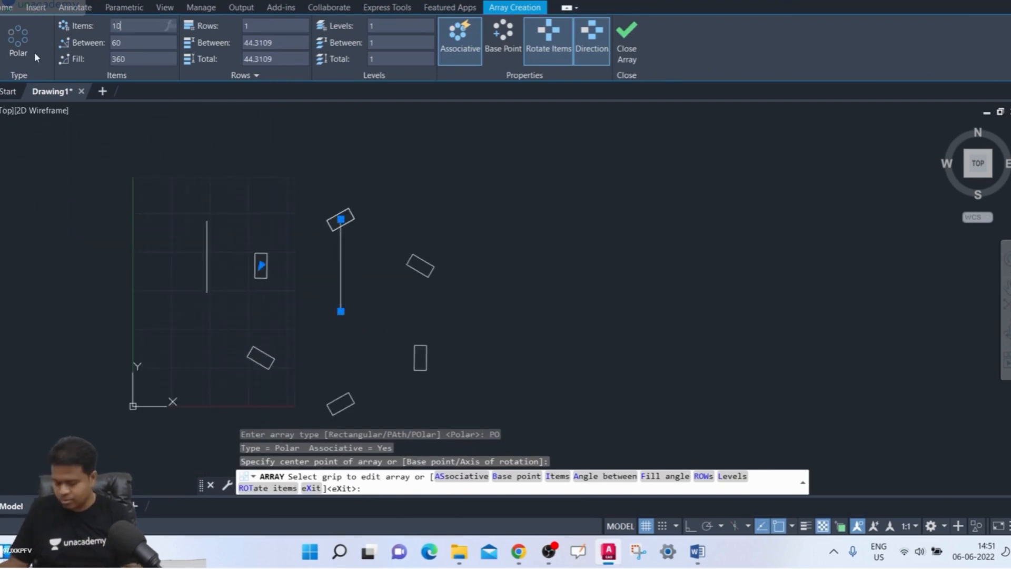
{"action": "key", "text": "Return"}
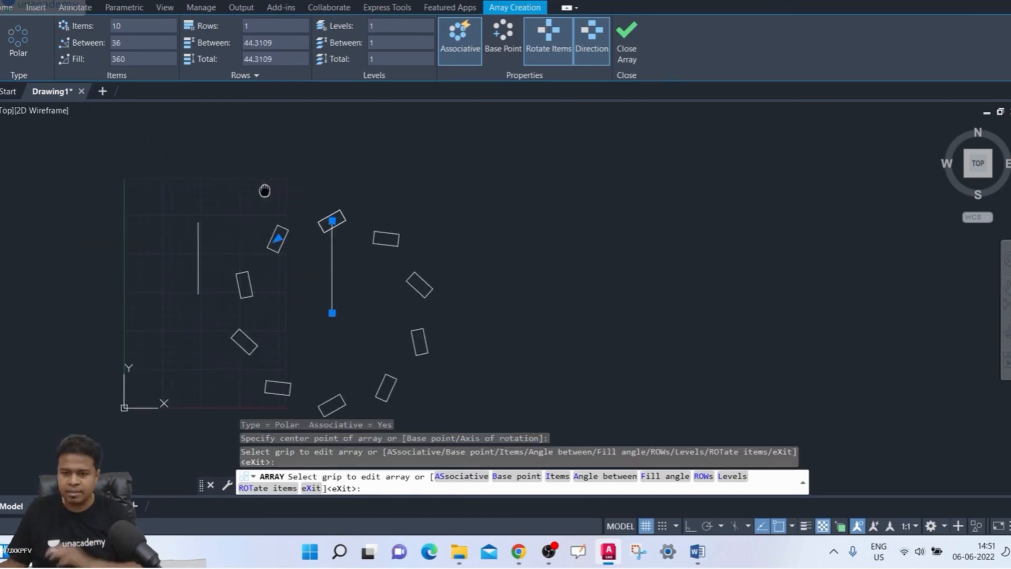
- Turn off Rotate Items so every copy in the array keeps the slanted rectangle's original orientation
{"action": "scroll", "coordinate": [260, 173], "scroll_direction": "up", "scroll_amount": 2}
{"action": "middle_click_drag", "start_coordinate": [271, 136], "coordinate": [269, 104]}
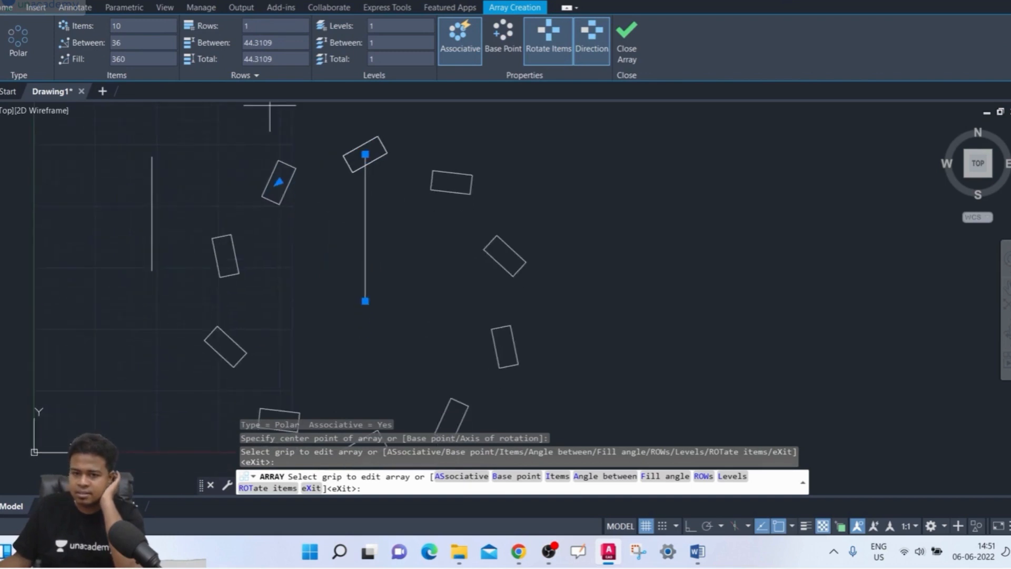
{"action": "mouse_move", "coordinate": [258, 140]}
{"action": "middle_mouse_down"}
{"action": "mouse_move", "coordinate": [247, 138]}
{"action": "mouse_move", "coordinate": [244, 116]}
{"action": "middle_mouse_up"}
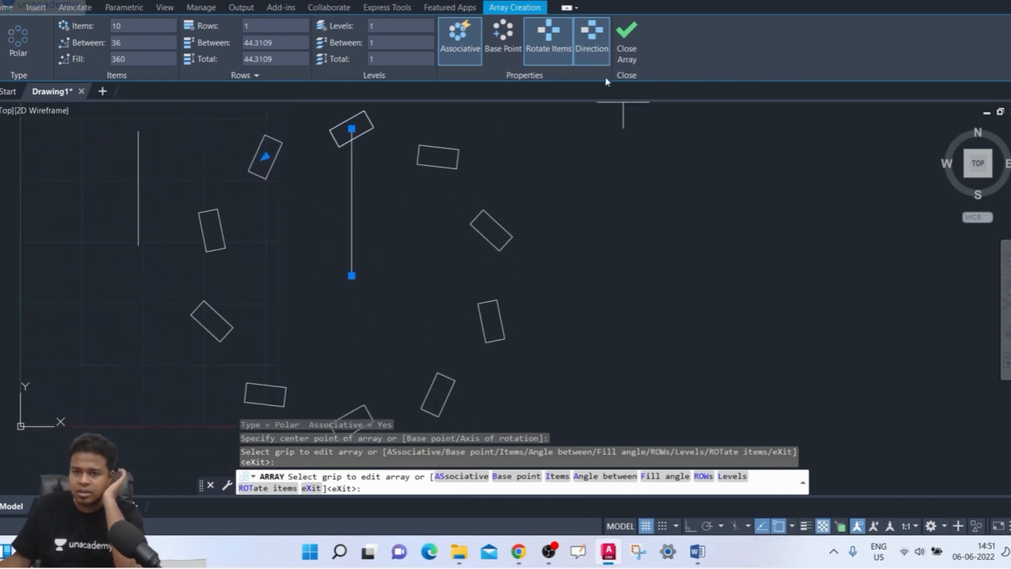
{"action": "left_click", "coordinate": [565, 49]}
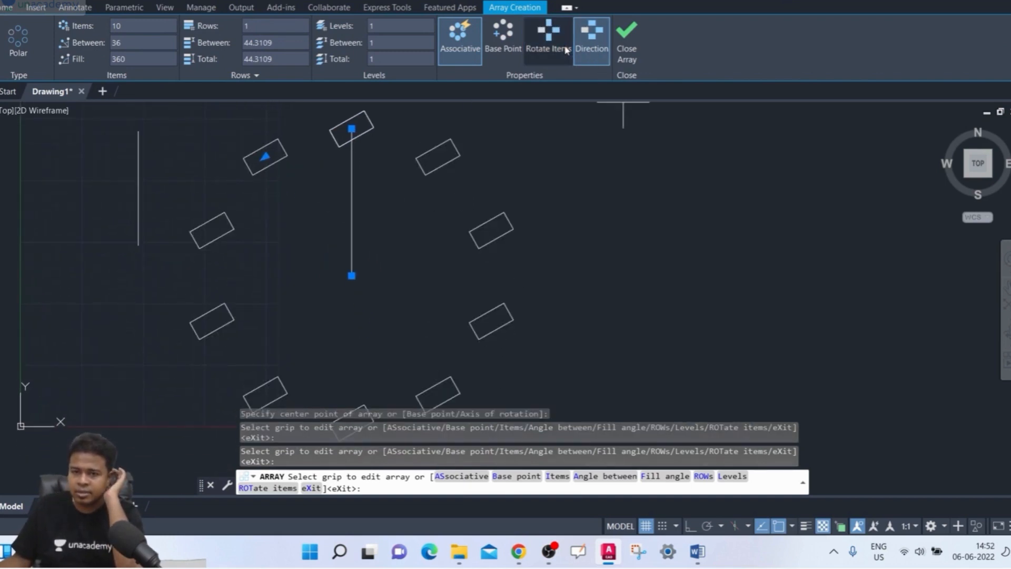
{"action": "scroll", "coordinate": [316, 192], "scroll_direction": "down", "scroll_amount": 2}
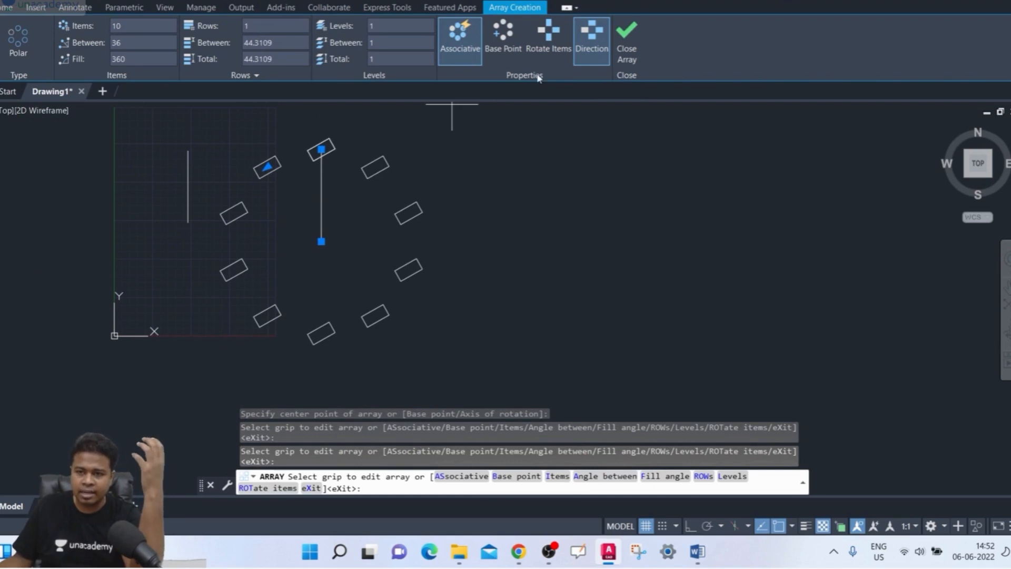
- Turn Rotate Items back on and toggle the array's direction between counter-clockwise and clockwise, leaving it clockwise
{"action": "left_click", "coordinate": [549, 40]}
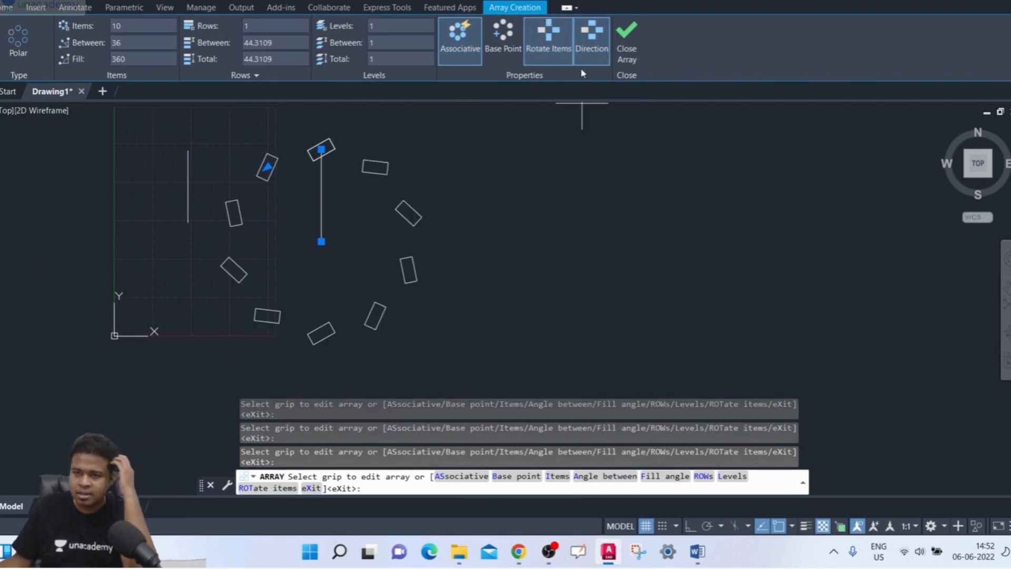
{"action": "left_click", "coordinate": [590, 45]}
{"action": "middle_click_drag", "start_coordinate": [534, 178], "coordinate": [530, 199]}
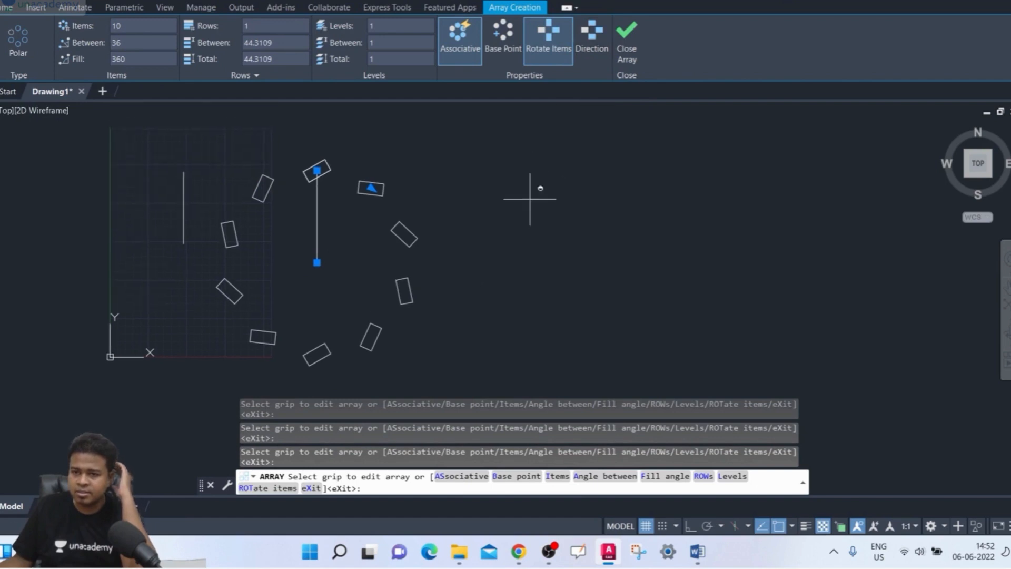
{"action": "left_click", "coordinate": [580, 59]}
{"action": "left_click", "coordinate": [582, 58]}
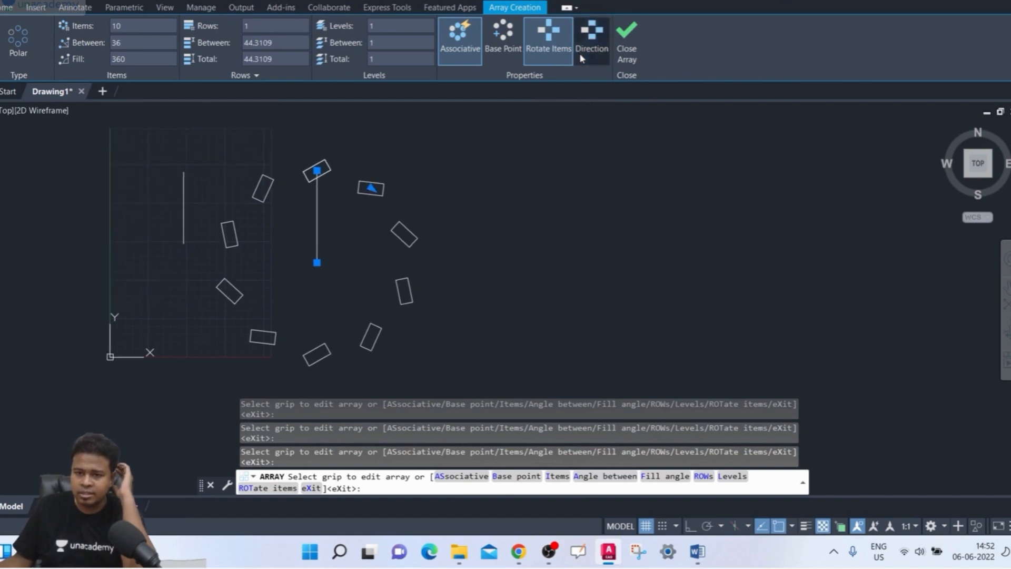
{"action": "left_click", "coordinate": [582, 58]}
{"action": "left_click", "coordinate": [582, 58]}
{"action": "left_click", "coordinate": [582, 58]}
{"action": "left_click", "coordinate": [582, 57]}
{"action": "left_click", "coordinate": [582, 58]}
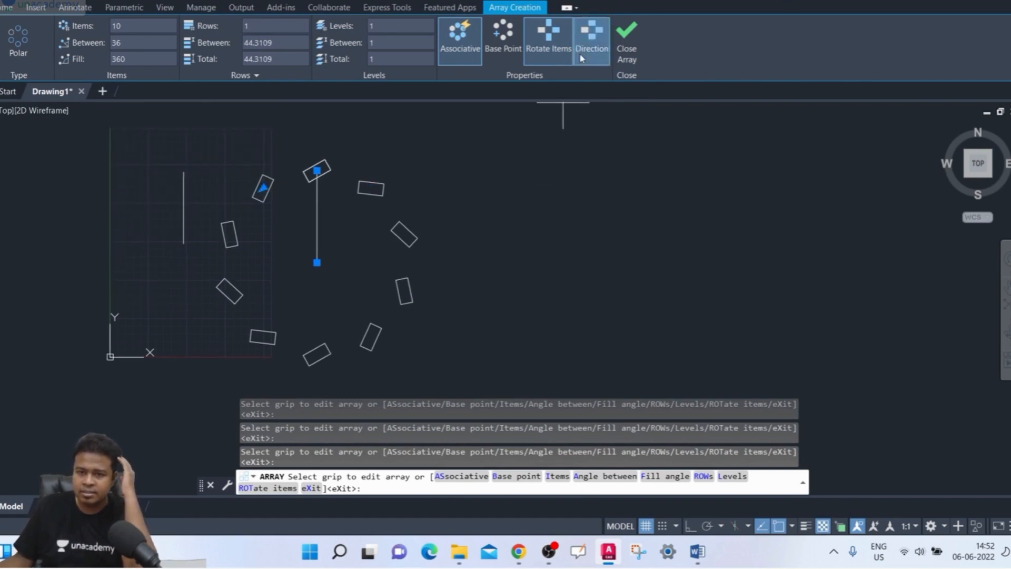
{"action": "left_click", "coordinate": [582, 58]}
{"action": "left_click", "coordinate": [582, 58]}
{"action": "left_click", "coordinate": [581, 58]}
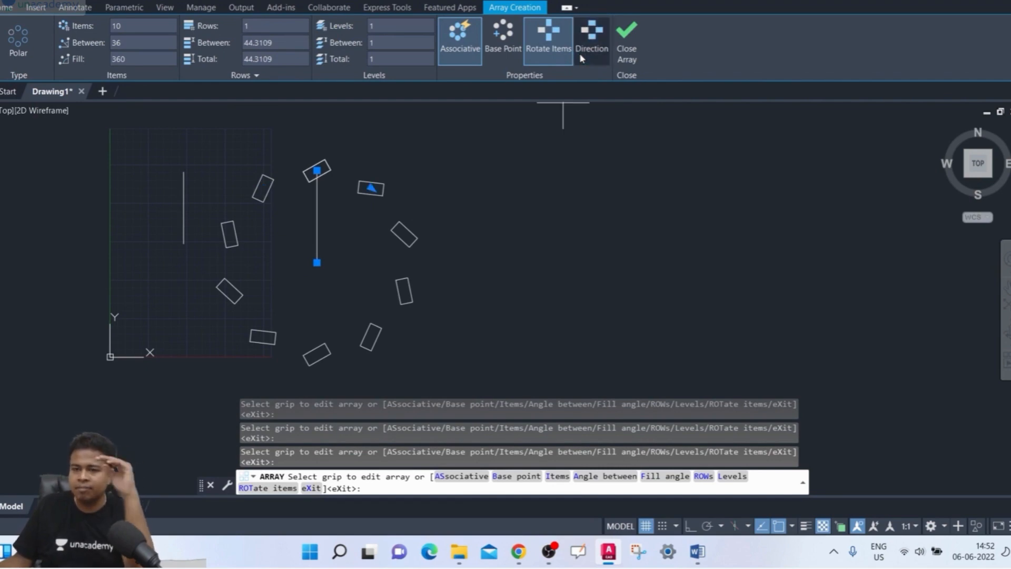
- Set the polar array's fill angle to 180 degrees and toggle its direction, leaving it counter-clockwise
{"action": "left_click", "coordinate": [145, 56]}
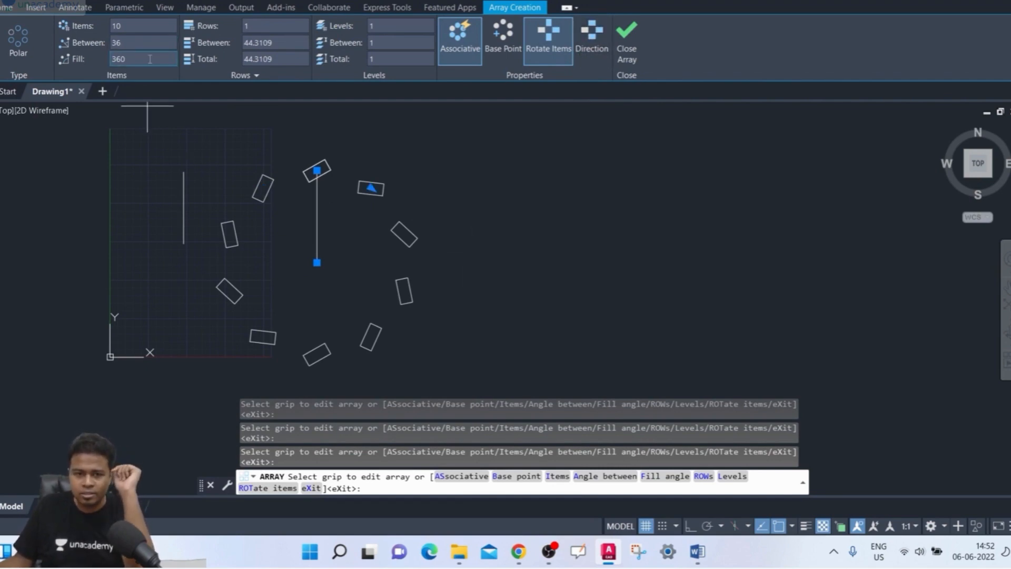
{"action": "type", "text": "180"}
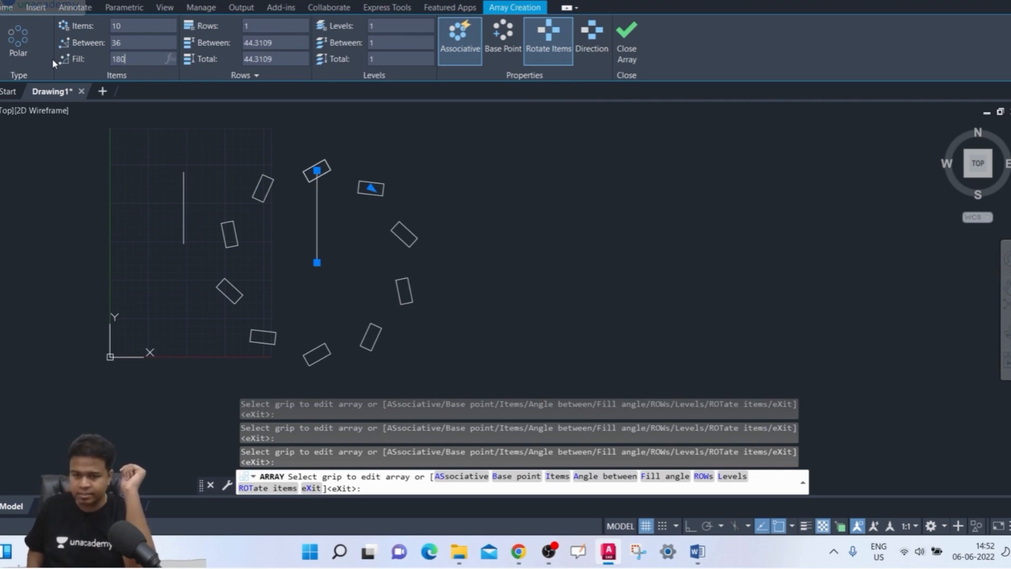
{"action": "key", "text": "Return"}
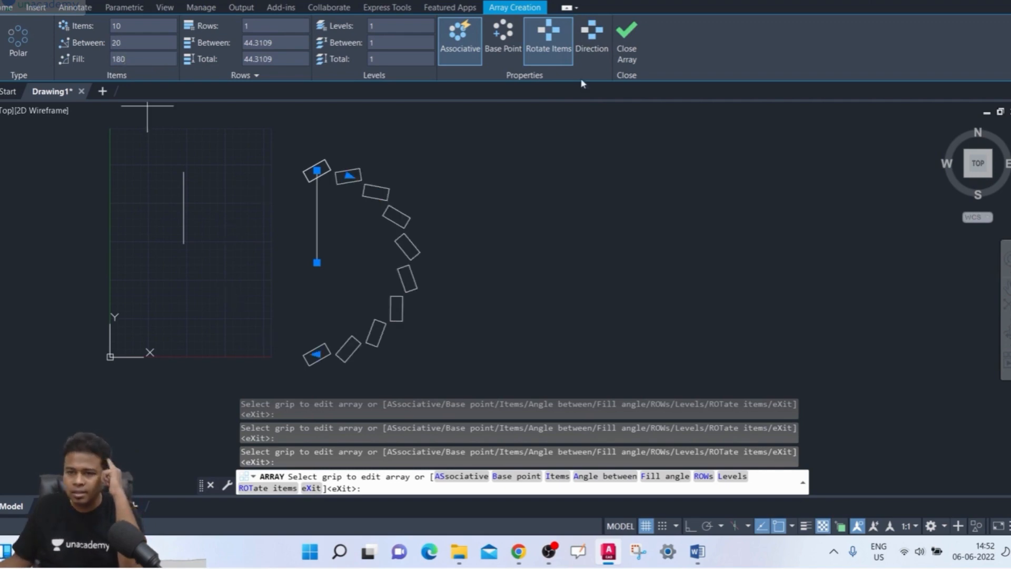
{"action": "left_click", "coordinate": [599, 46]}
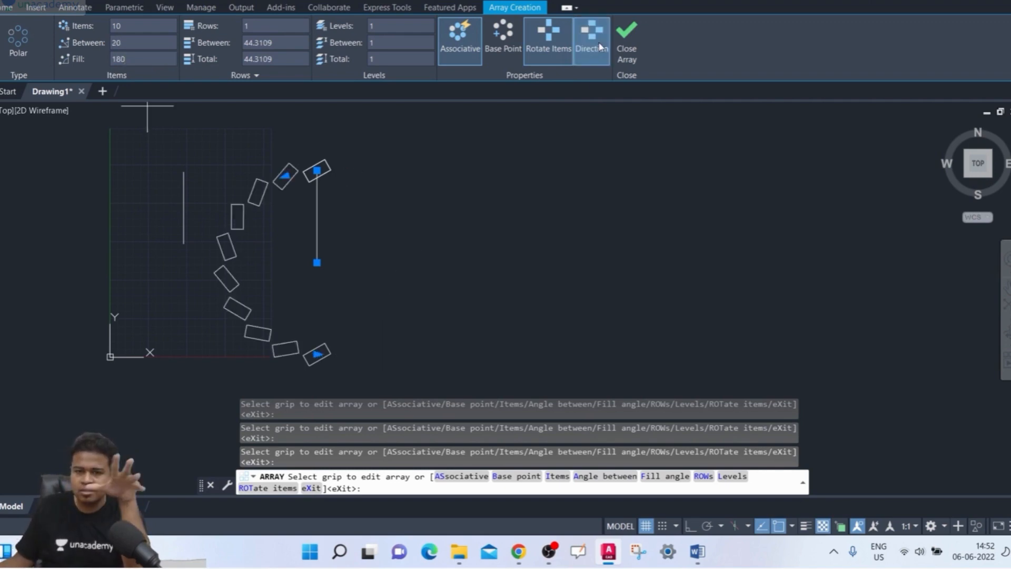
{"action": "left_click", "coordinate": [600, 47]}
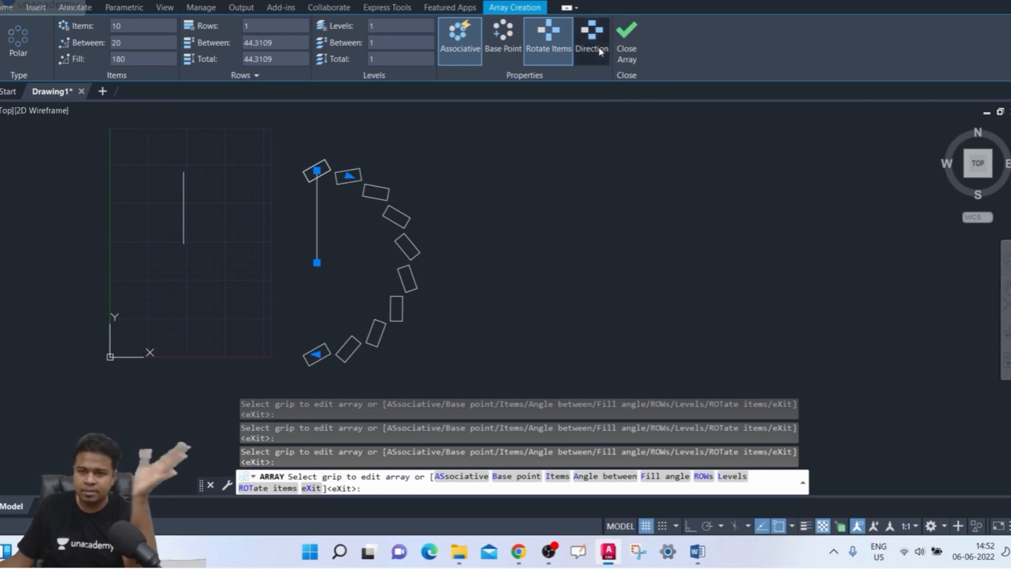
{"action": "left_click", "coordinate": [601, 48]}
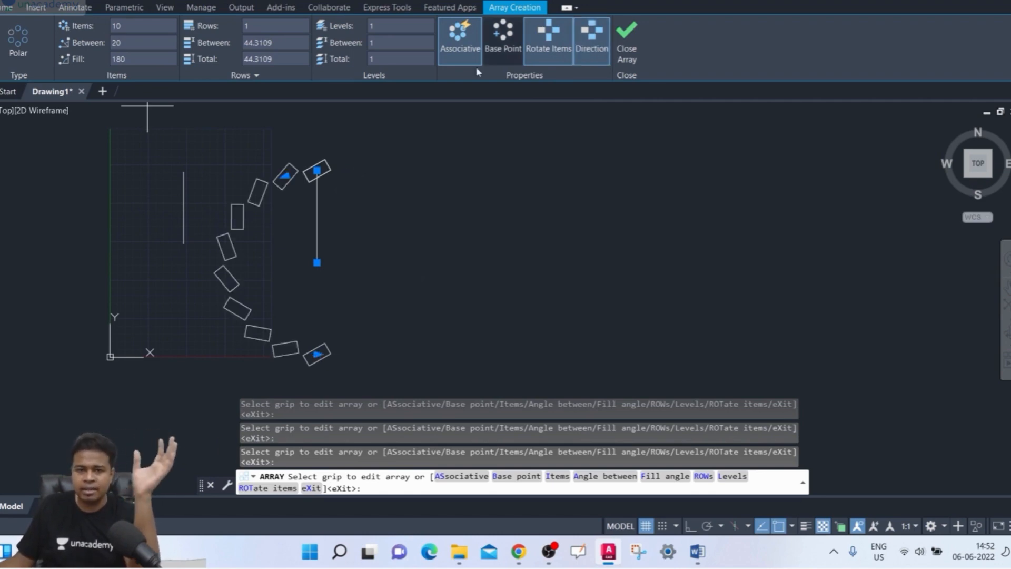
- Set the fill angle to 270 degrees, compare both directions, and finish the polar array counter-clockwise
{"action": "left_click", "coordinate": [142, 59]}
{"action": "type", "text": "270"}
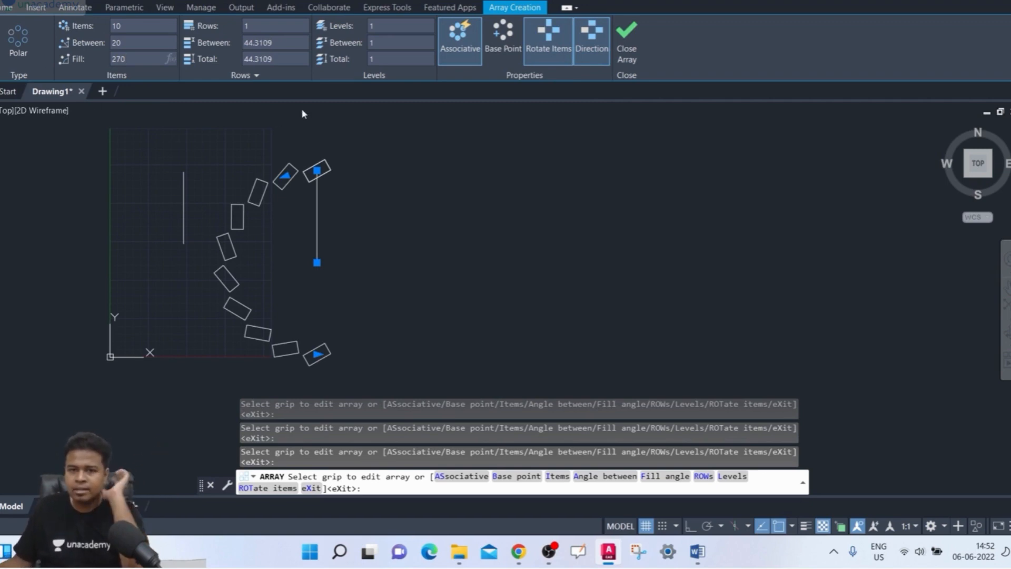
{"action": "left_click", "coordinate": [592, 45]}
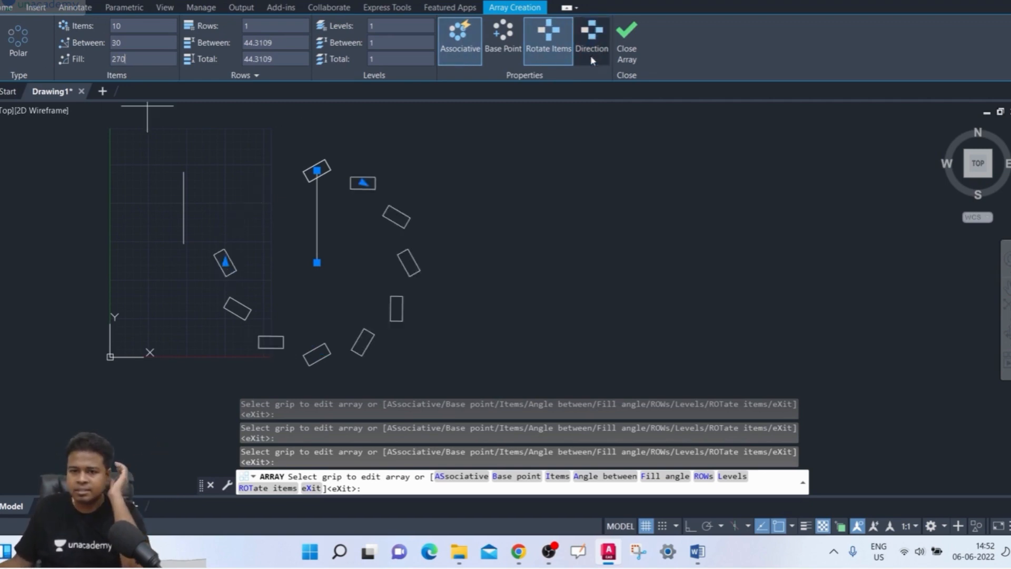
{"action": "left_click", "coordinate": [591, 59]}
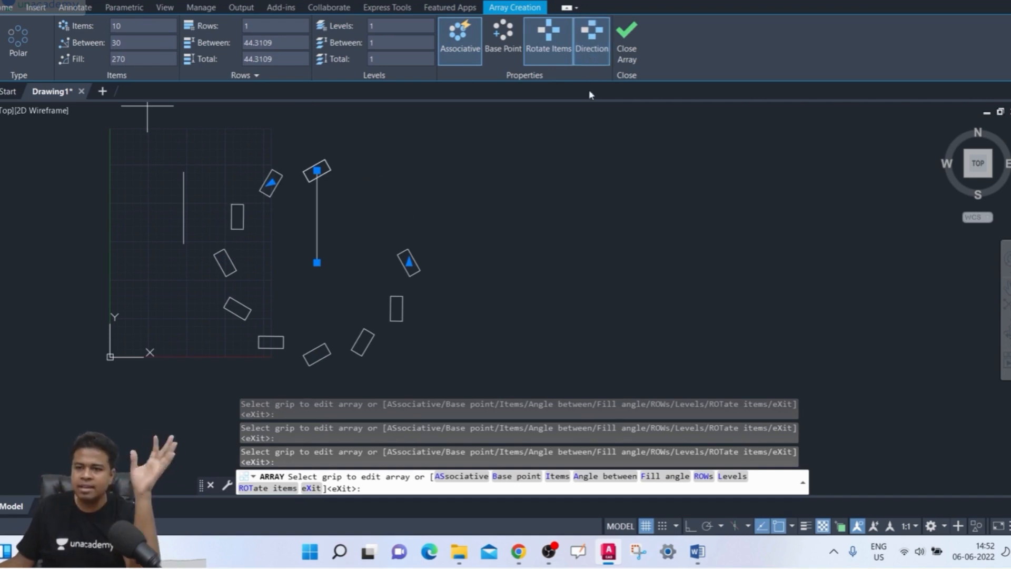
{"action": "left_click", "coordinate": [594, 55]}
{"action": "left_click", "coordinate": [594, 54]}
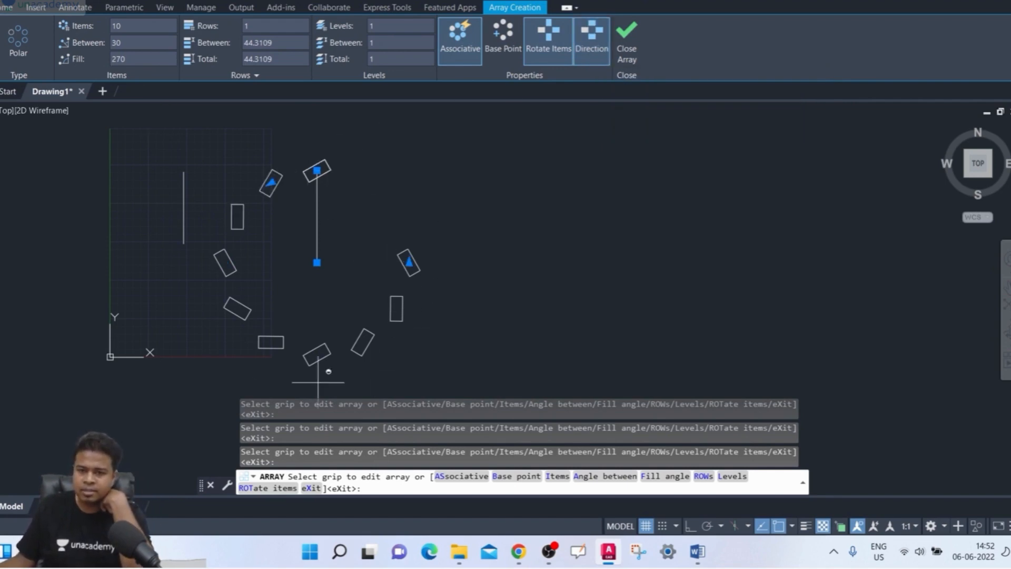
{"action": "left_click", "coordinate": [595, 50]}
{"action": "left_click", "coordinate": [594, 48]}
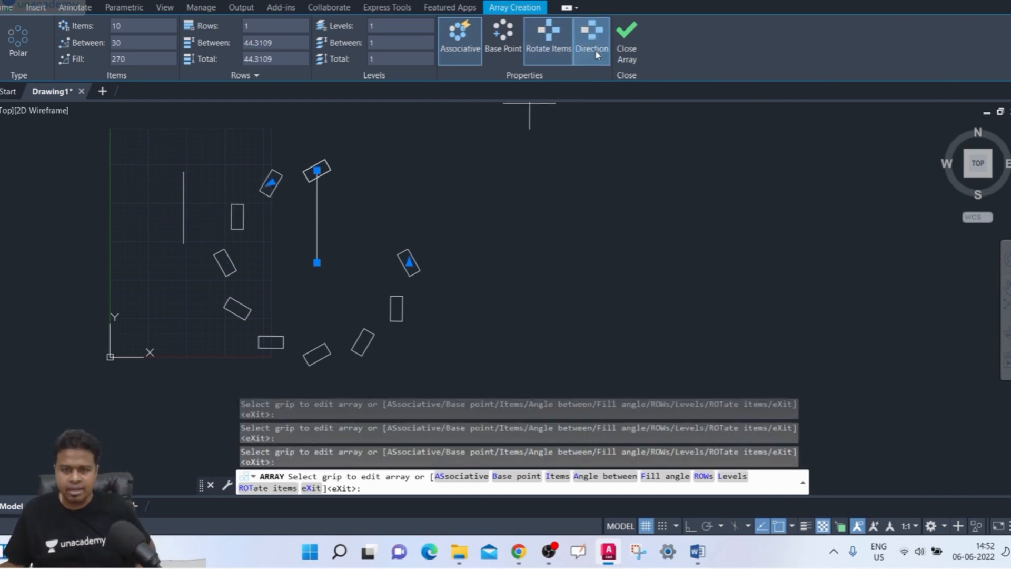
{"action": "left_click", "coordinate": [627, 42]}
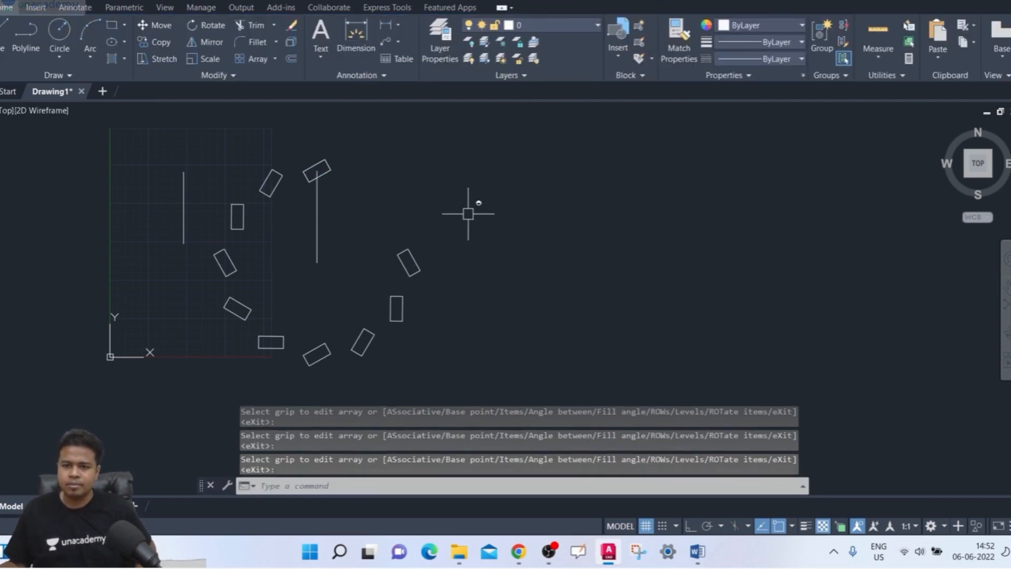
- Open the polar array's source for editing, picking the slanted rectangle above the vertical radius line
{"action": "left_click", "coordinate": [409, 258]}
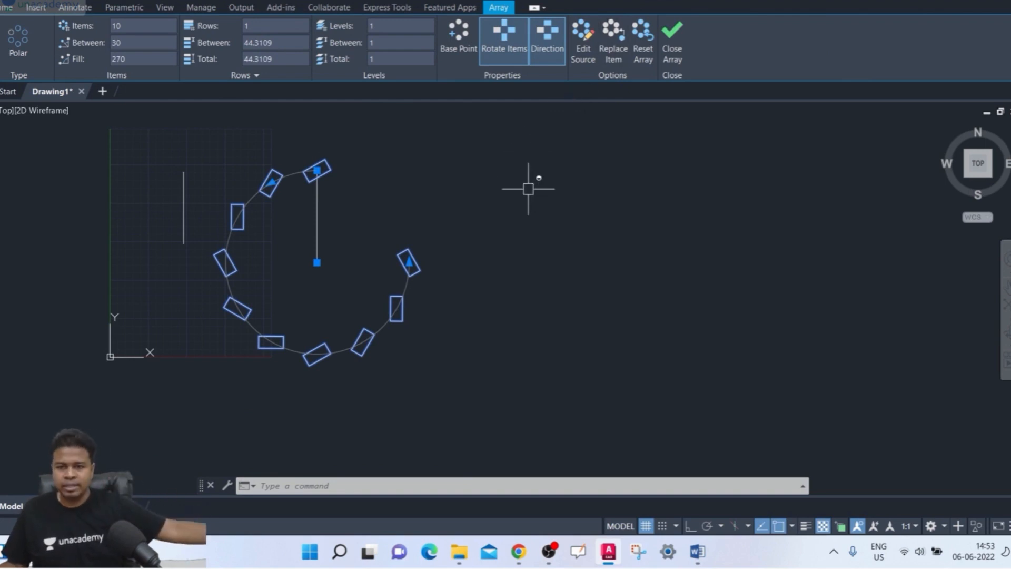
{"action": "left_click", "coordinate": [585, 57]}
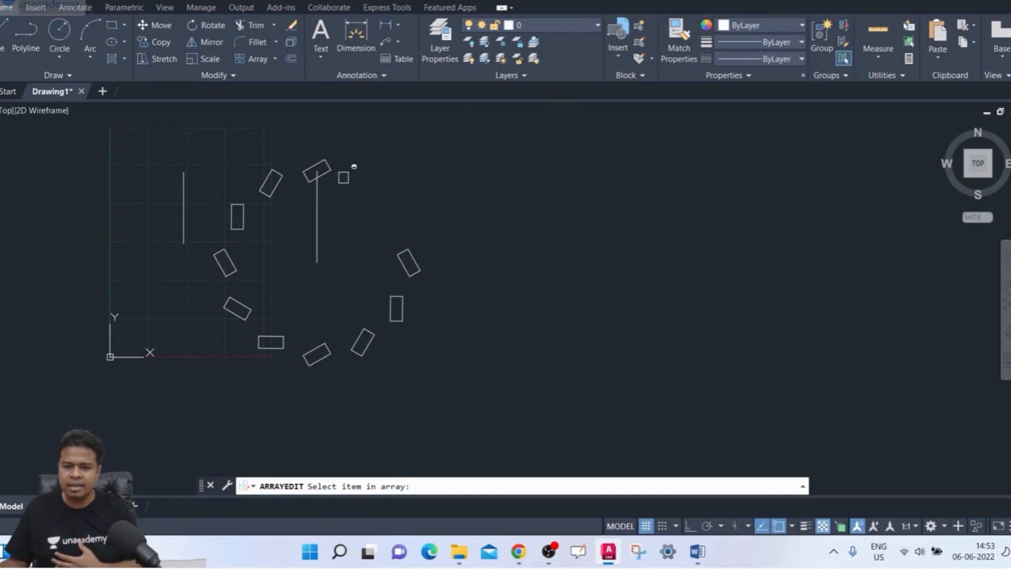
{"action": "left_click", "coordinate": [327, 163]}
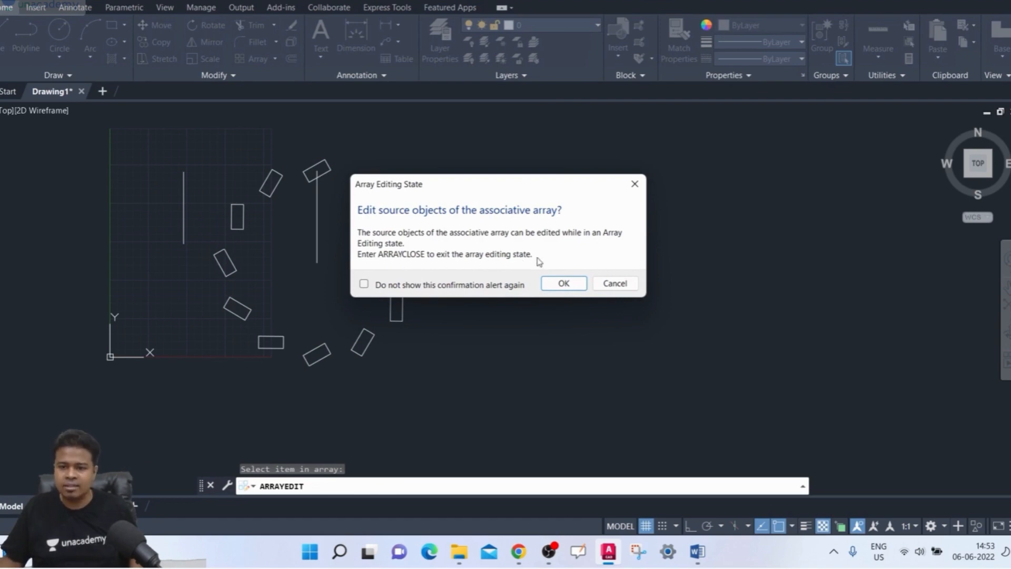
{"action": "left_click", "coordinate": [562, 284]}
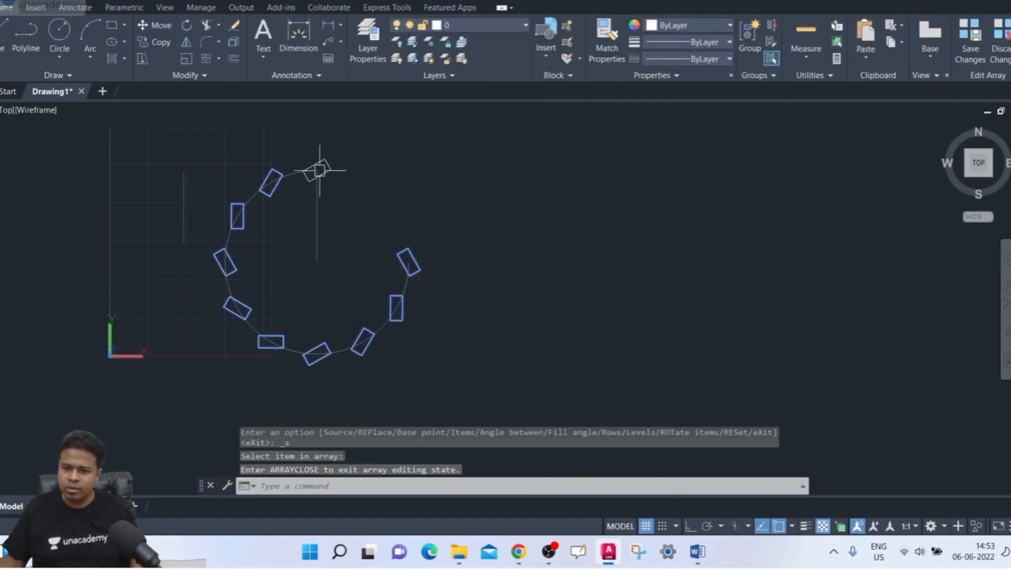
- Draw a circle with a radius of about 7 centered on the source rectangle's right-hand corner
{"action": "scroll", "coordinate": [295, 154], "scroll_direction": "up", "scroll_amount": 5}
{"action": "mouse_move", "coordinate": [286, 150]}
{"action": "middle_mouse_down"}
{"action": "mouse_move", "coordinate": [274, 181]}
{"action": "mouse_move", "coordinate": [247, 202]}
{"action": "middle_mouse_up"}
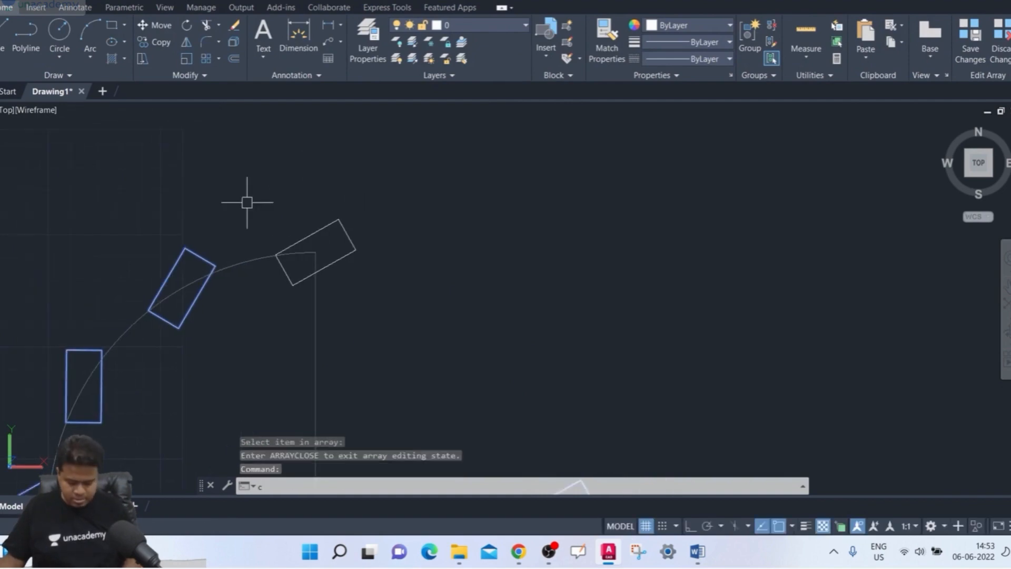
{"action": "type", "text": "c"}
{"action": "key", "text": "Return"}
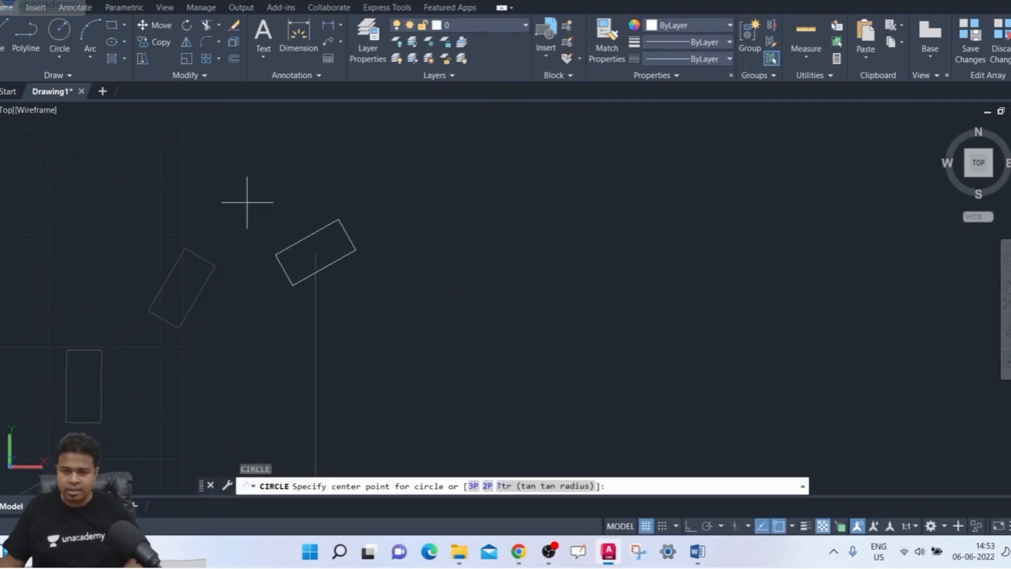
{"action": "left_click", "coordinate": [356, 249]}
{"action": "left_click", "coordinate": [368, 261]}
{"action": "scroll", "coordinate": [393, 312], "scroll_direction": "down", "scroll_amount": 8}
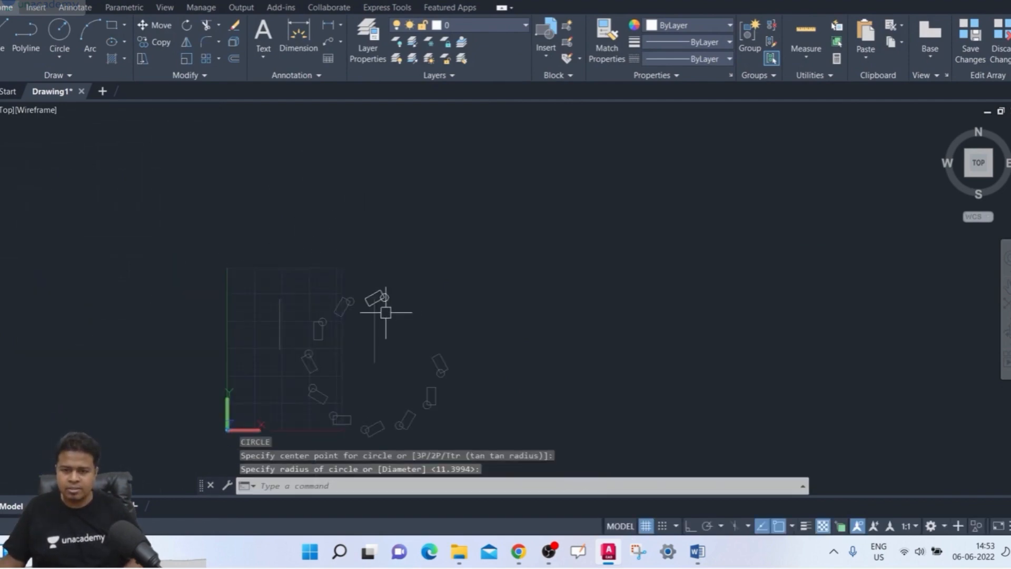
{"action": "mouse_move", "coordinate": [385, 312]}
{"action": "middle_mouse_down"}
{"action": "mouse_move", "coordinate": [327, 276]}
{"action": "mouse_move", "coordinate": [281, 225]}
{"action": "middle_mouse_up"}
{"action": "scroll", "coordinate": [327, 275], "scroll_direction": "up", "scroll_amount": 2}
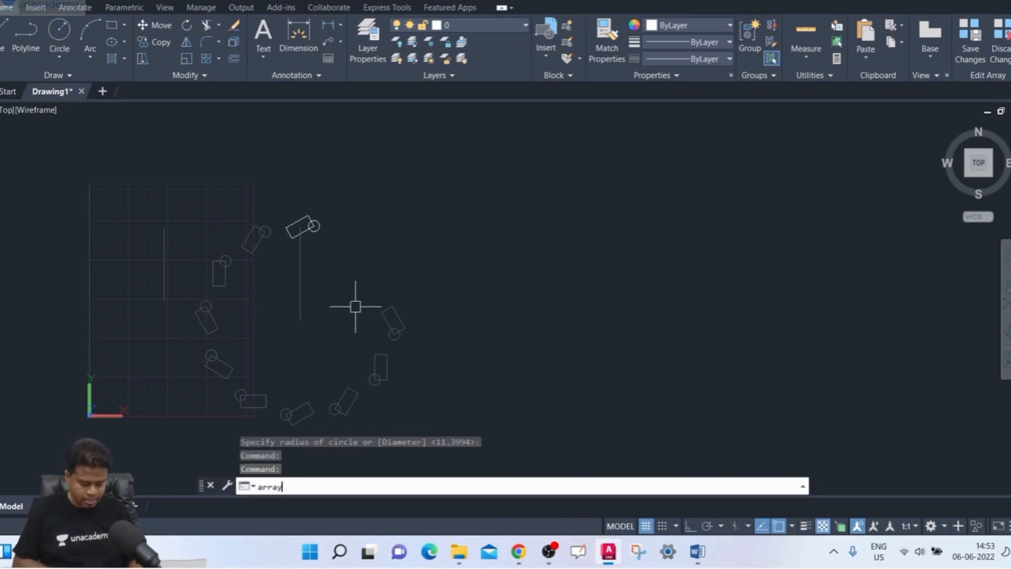
- Exit the array editing state with ARRAYCLOSE and save the changes to the array objects
{"action": "type", "text": "clo"}
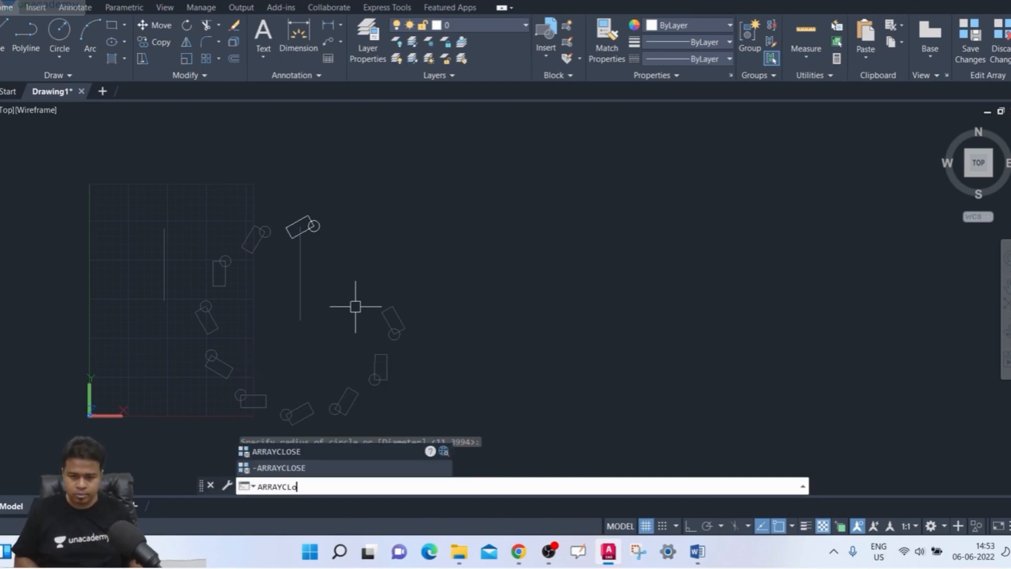
{"action": "type", "text": "se"}
{"action": "key", "text": "Return"}
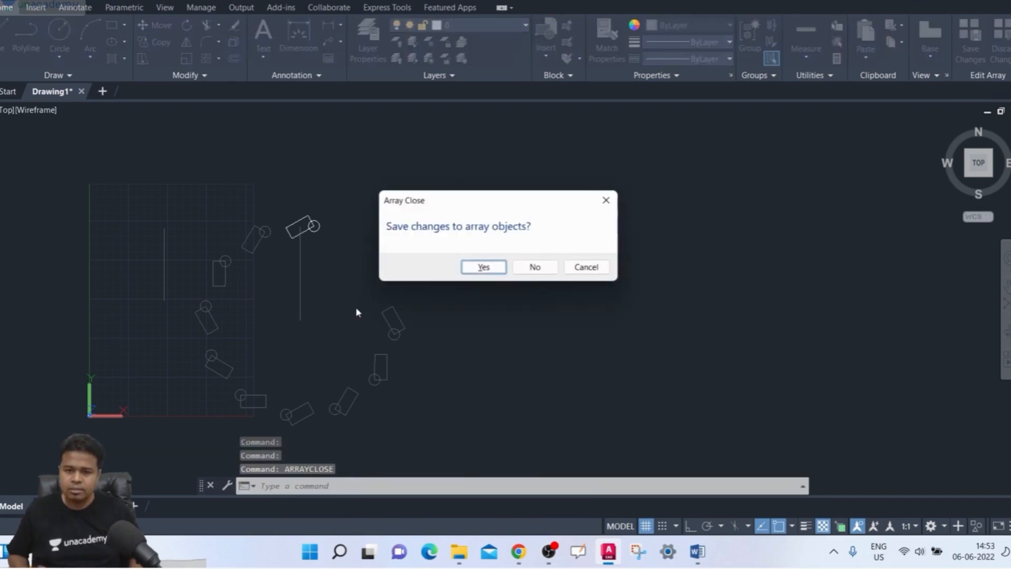
{"action": "left_click", "coordinate": [484, 268]}
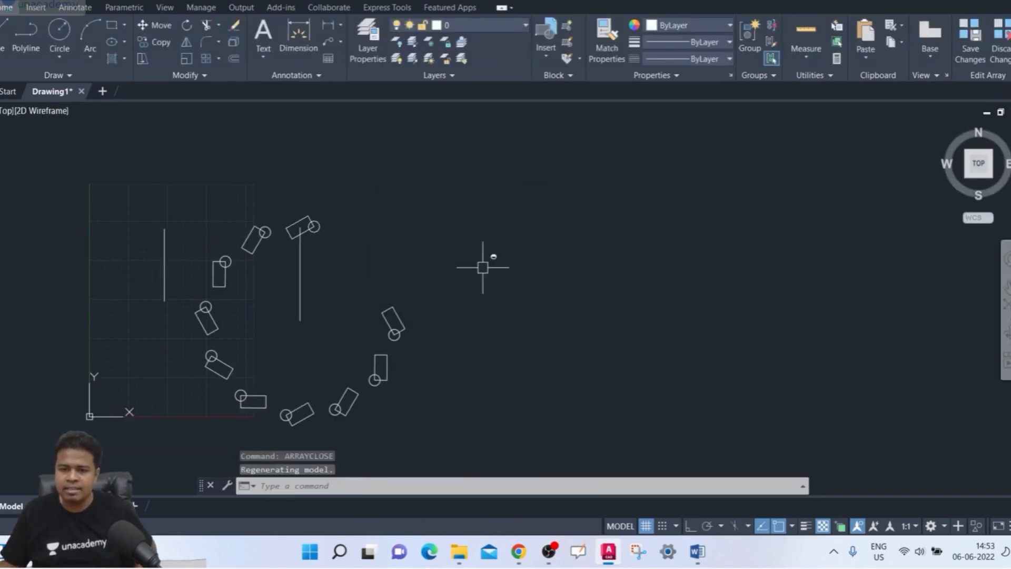
- Deselect the array and draw a separate circle just above its first slanted rectangle
{"action": "left_click", "coordinate": [385, 305]}
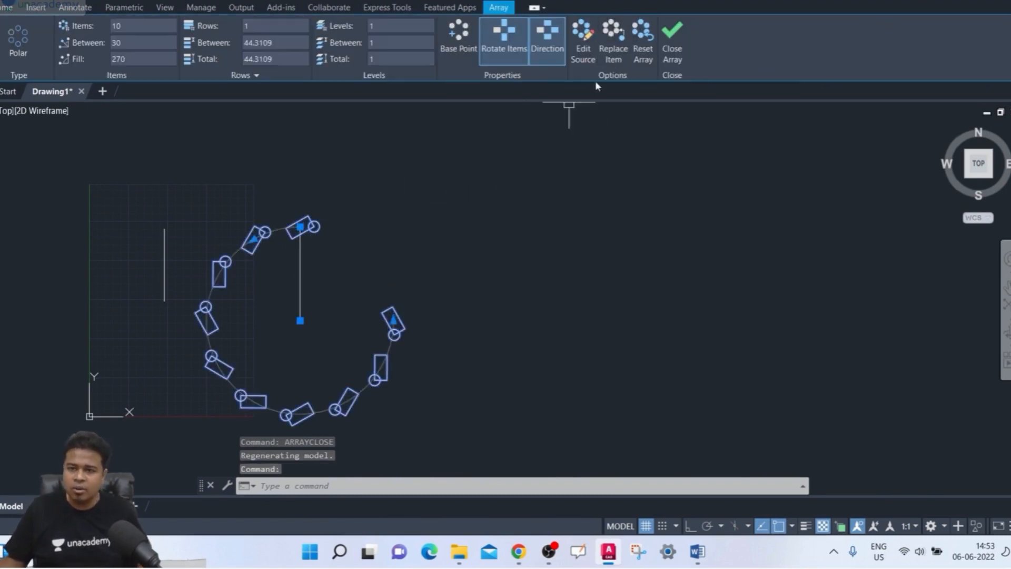
{"action": "key", "text": "Escape"}
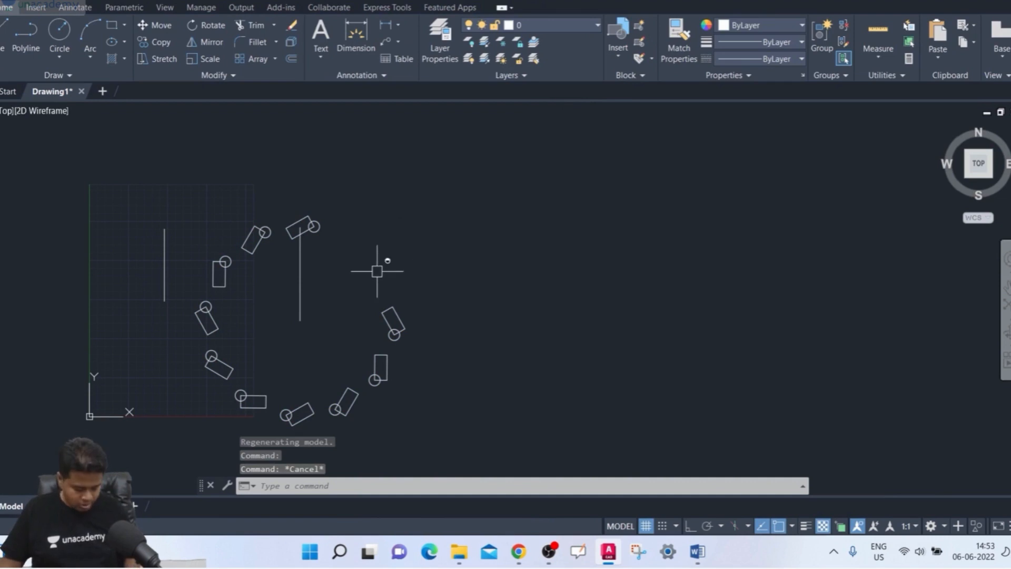
{"action": "type", "text": "c"}
{"action": "key", "text": "Return"}
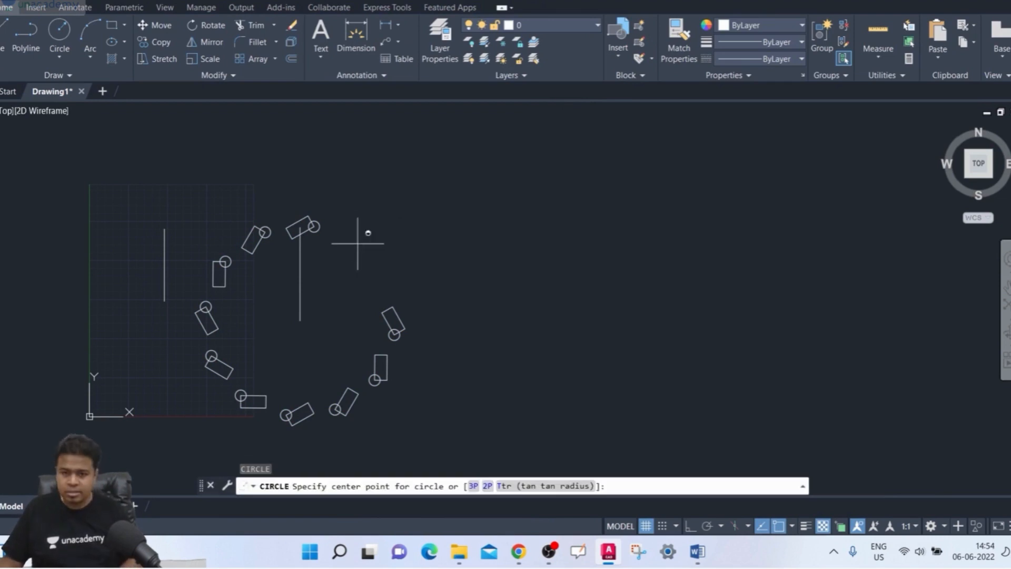
{"action": "left_click", "coordinate": [302, 185]}
{"action": "left_click", "coordinate": [320, 189]}
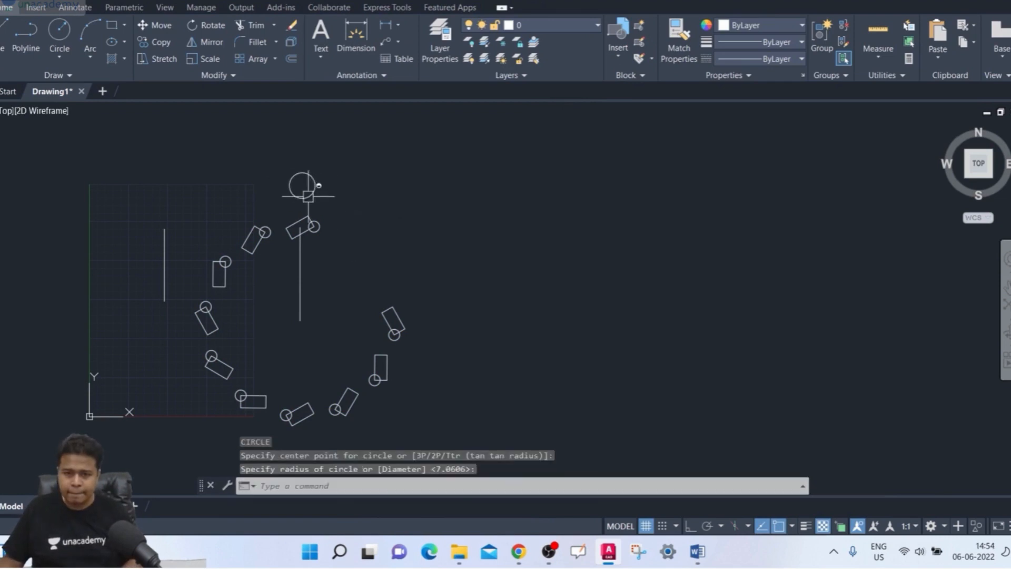
- Start replacing items of the polar array, using the separate circle as the replacement object with its center as base point
{"action": "middle_click_drag", "start_coordinate": [419, 226], "coordinate": [409, 235]}
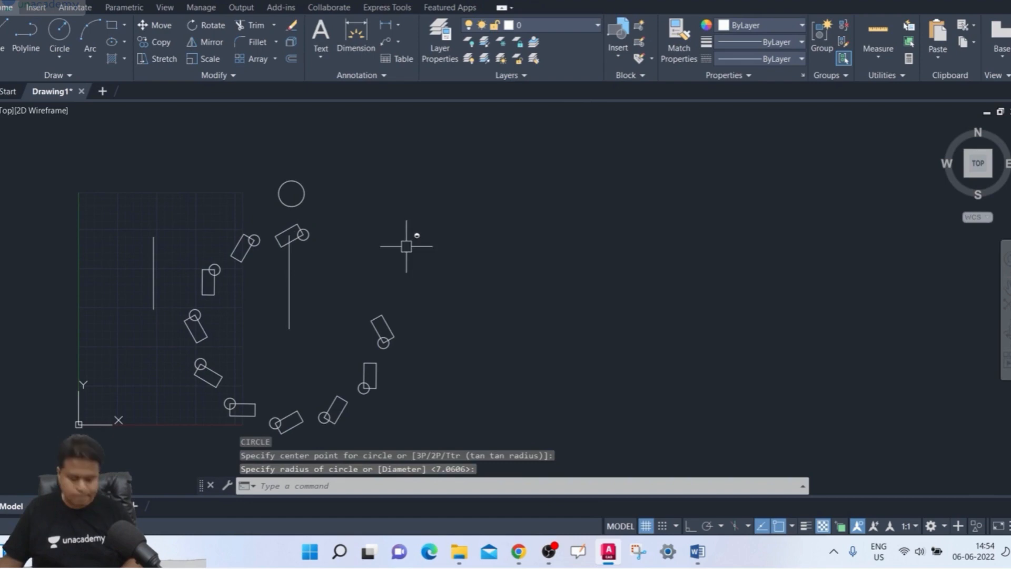
{"action": "left_click", "coordinate": [380, 325]}
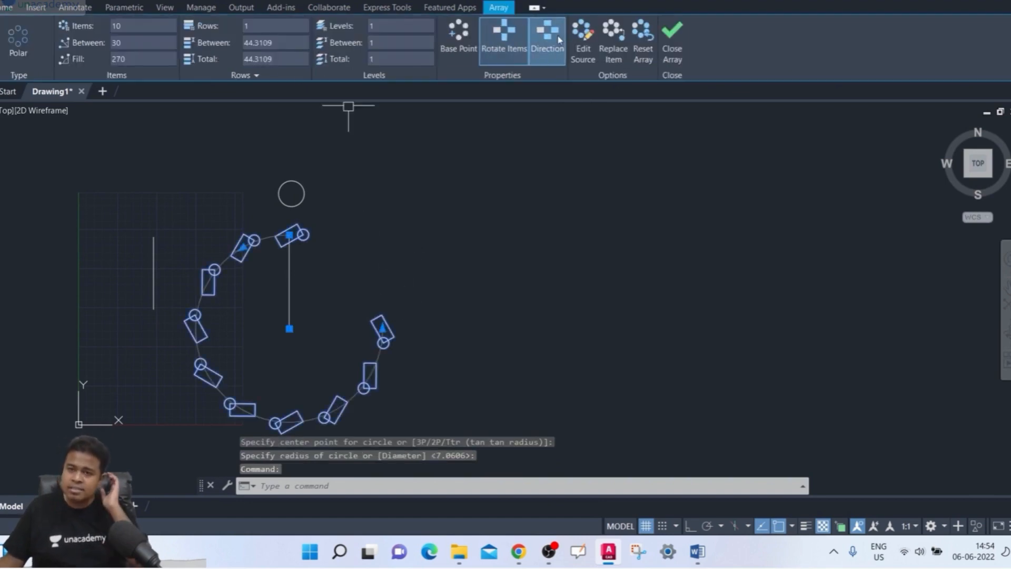
{"action": "left_click", "coordinate": [614, 48]}
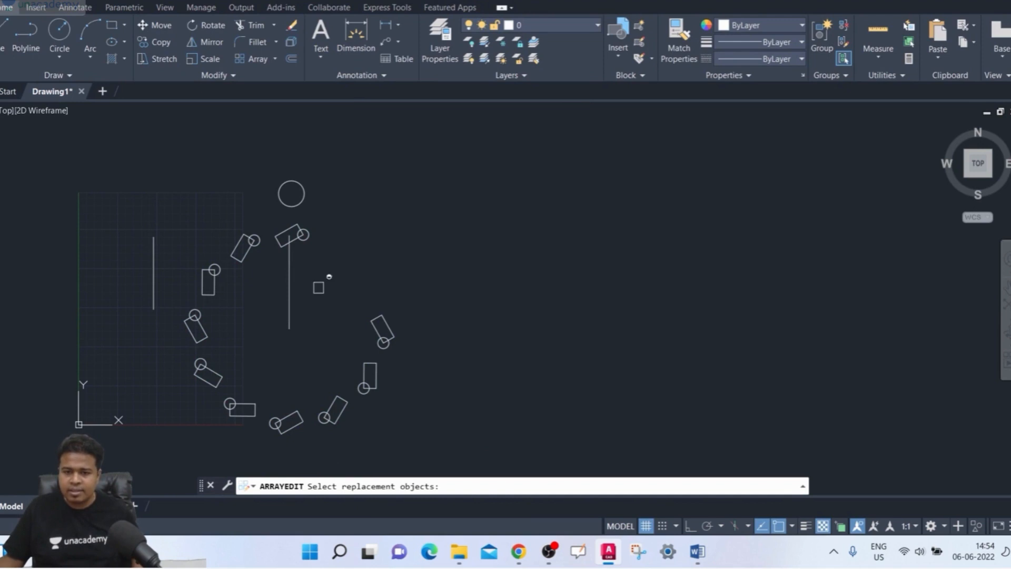
{"action": "left_click", "coordinate": [301, 188]}
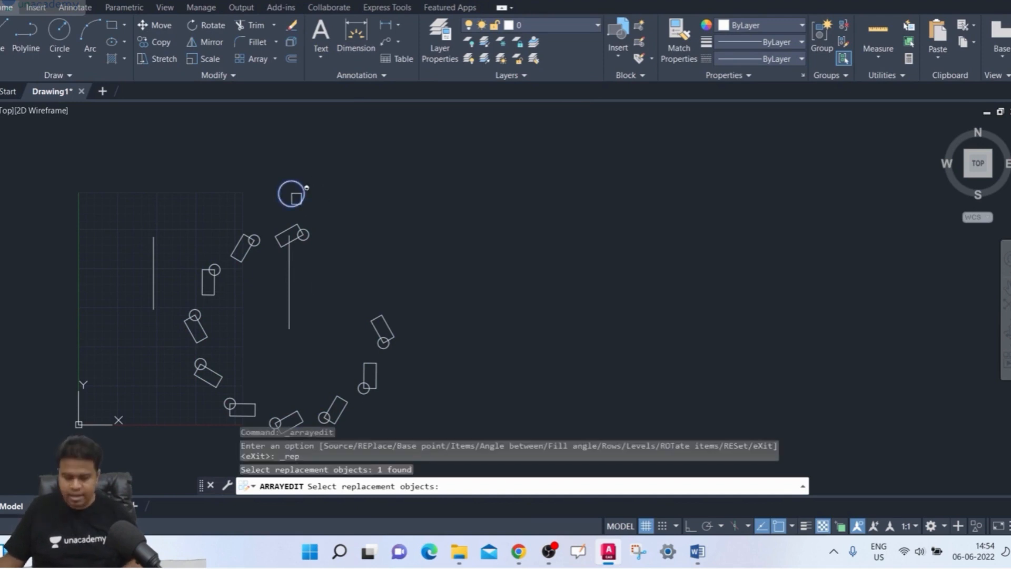
{"action": "key", "text": "Return"}
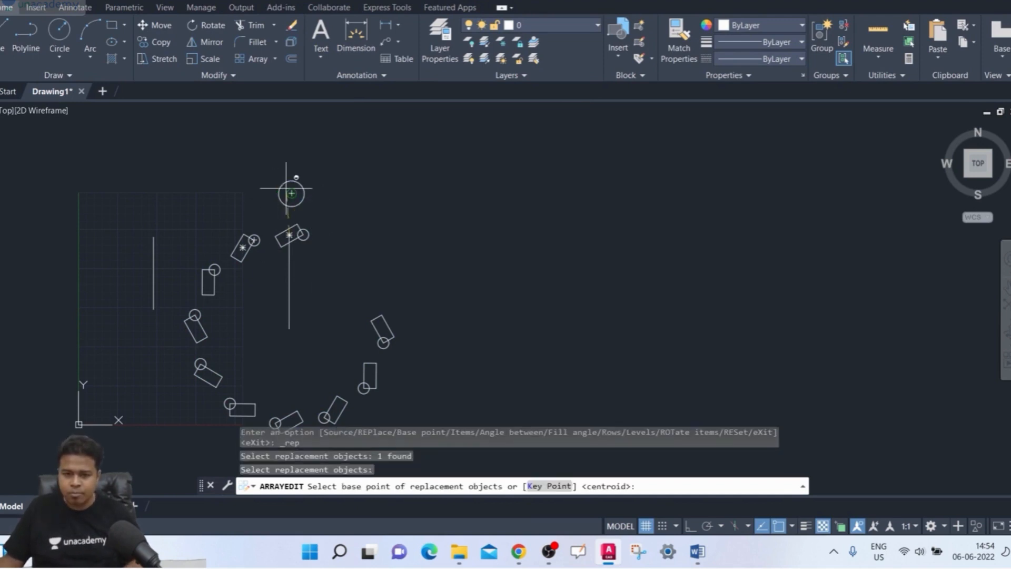
{"action": "left_click", "coordinate": [291, 193]}
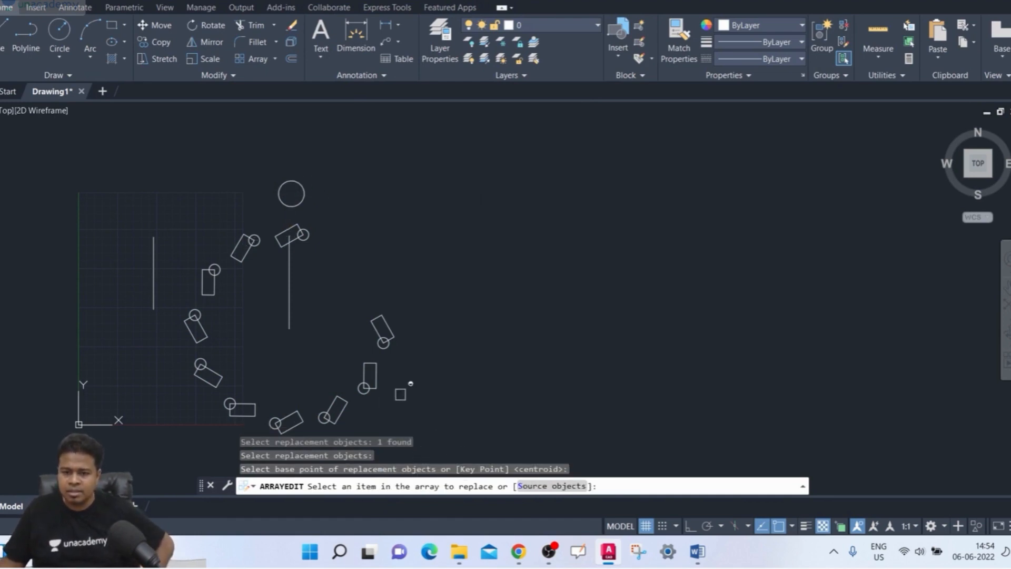
- Replace the polar array's last item and its first three items with the circle, and close the array editing
{"action": "left_click", "coordinate": [392, 343]}
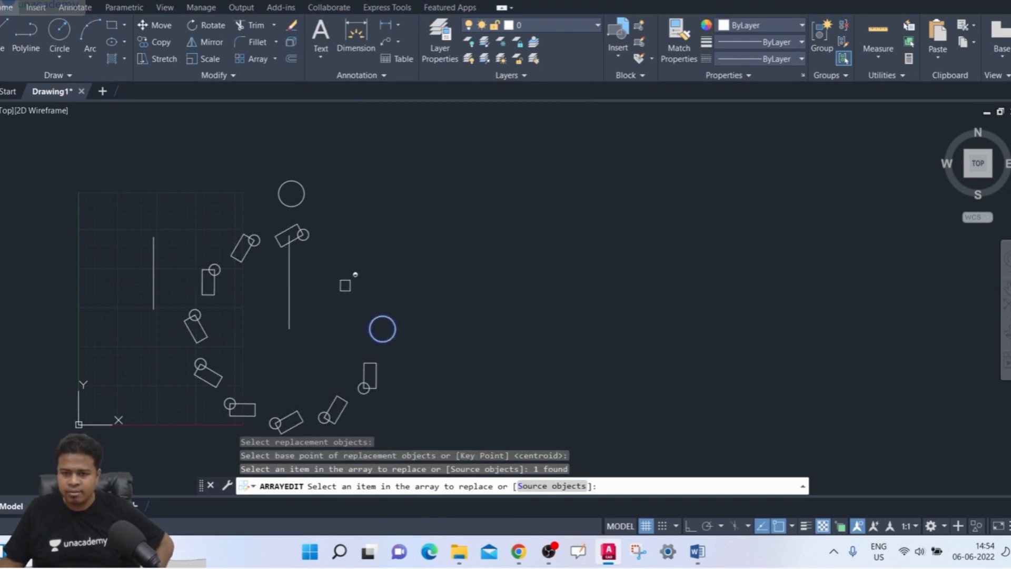
{"action": "left_click", "coordinate": [299, 232]}
{"action": "scroll", "coordinate": [301, 240], "scroll_direction": "up", "scroll_amount": 3}
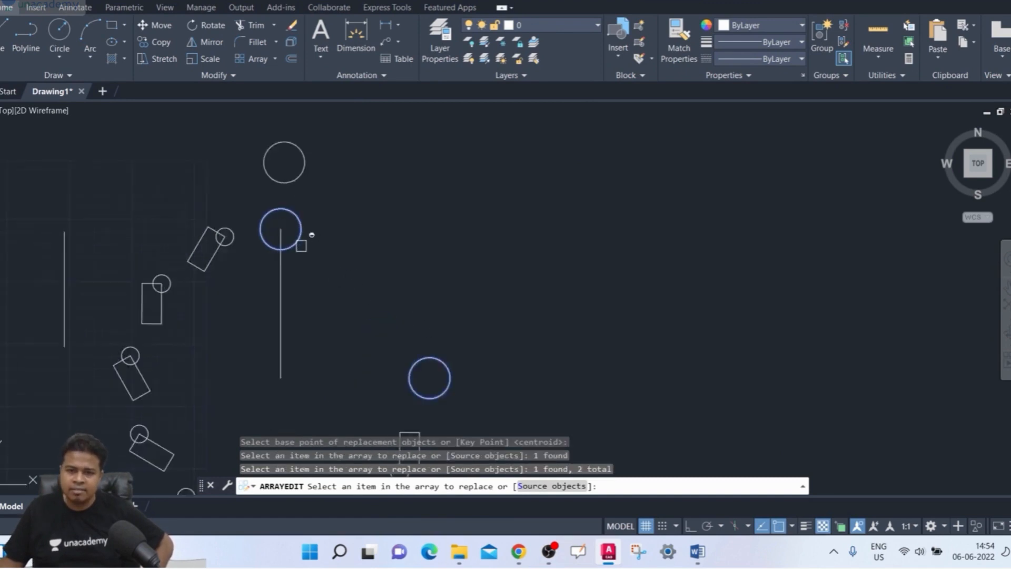
{"action": "left_click", "coordinate": [172, 251]}
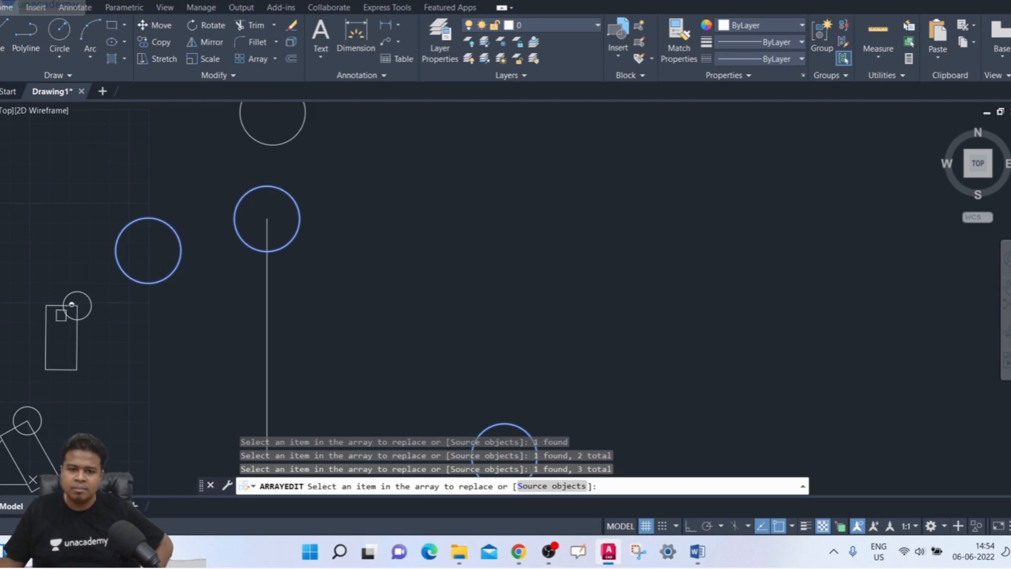
{"action": "left_click", "coordinate": [71, 305]}
{"action": "scroll", "coordinate": [377, 321], "scroll_direction": "down", "scroll_amount": 3}
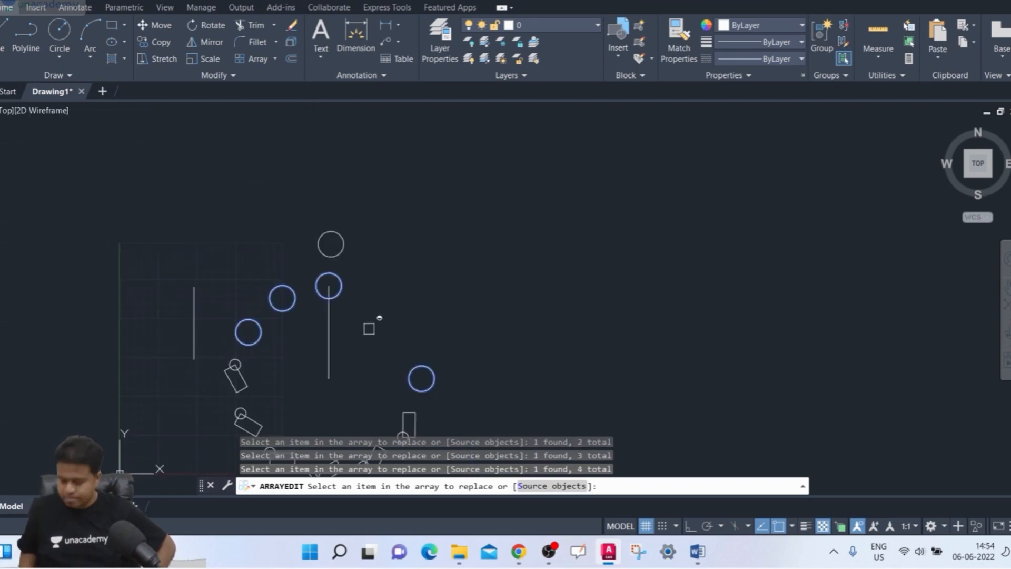
{"action": "key", "text": "Return"}
{"action": "key", "text": "Return"}
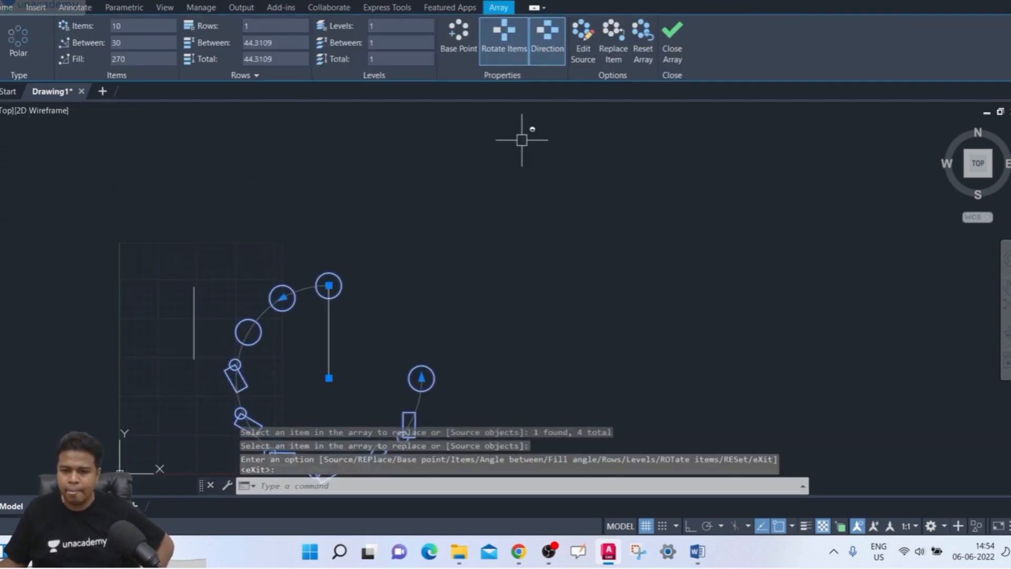
{"action": "scroll", "coordinate": [390, 164], "scroll_direction": "down", "scroll_amount": 4}
{"action": "scroll", "coordinate": [343, 224], "scroll_direction": "up", "scroll_amount": 2}
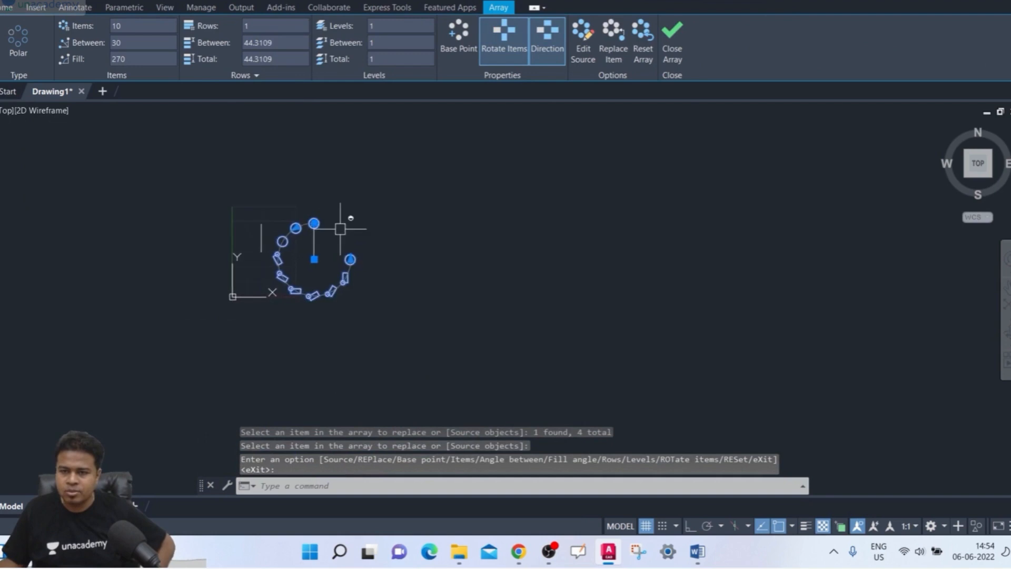
{"action": "left_click", "coordinate": [672, 55]}
{"action": "scroll", "coordinate": [339, 266], "scroll_direction": "up", "scroll_amount": 2}
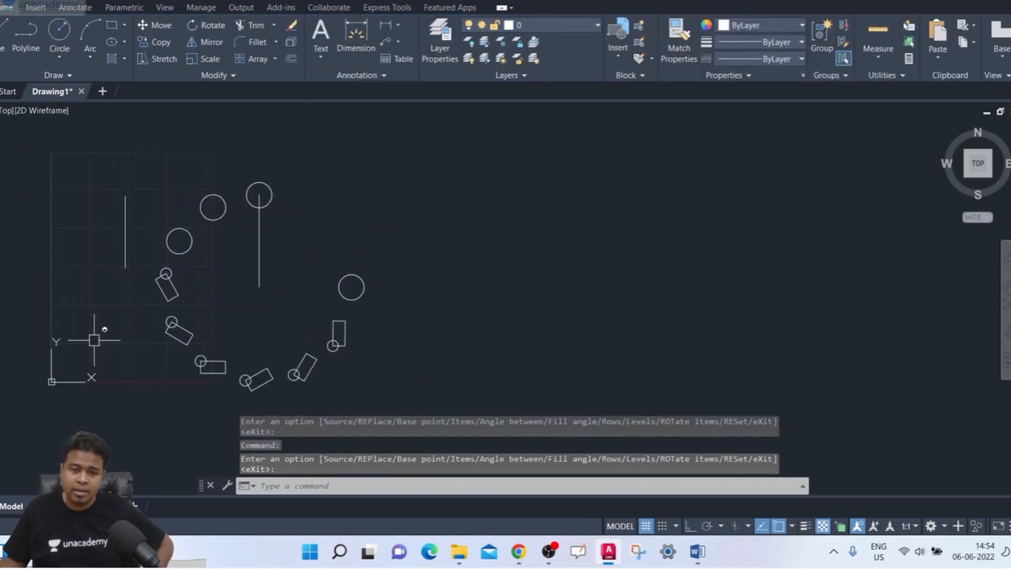